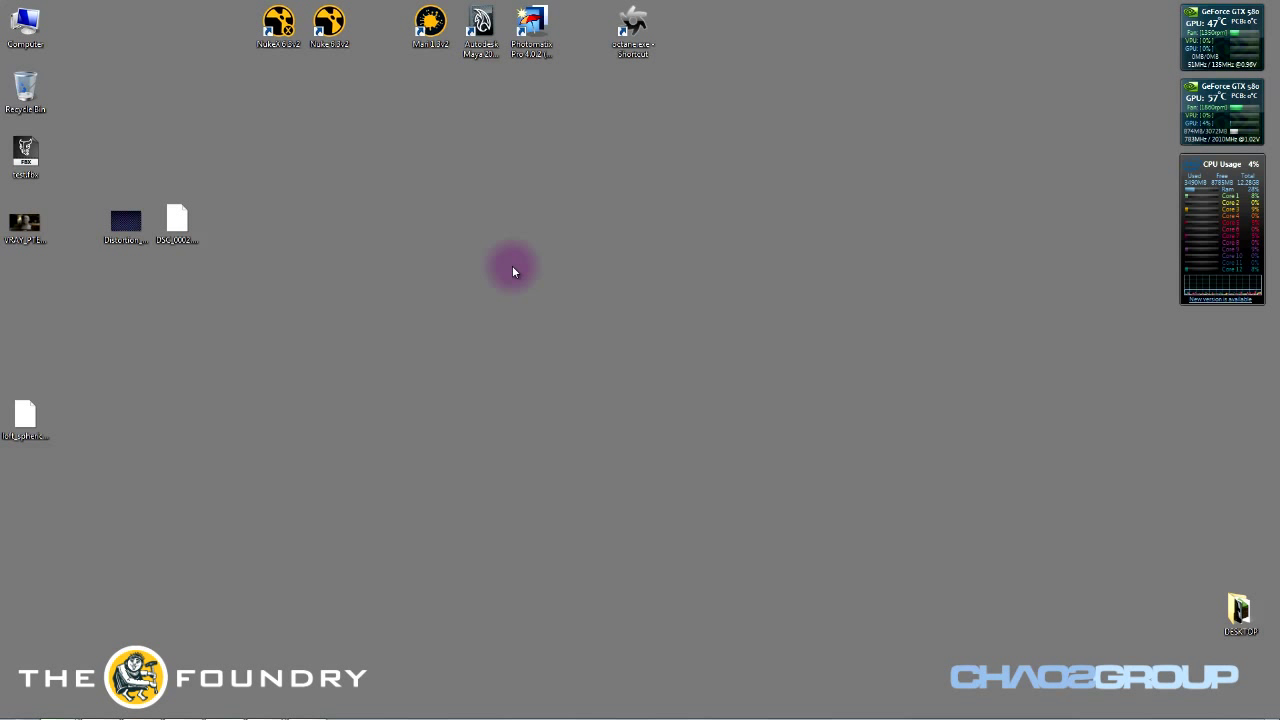
- Launch Mari and start a new project with the mesh LOFT_EXTRA_BITS.obj from the GEO folder
double_click(430, 25)
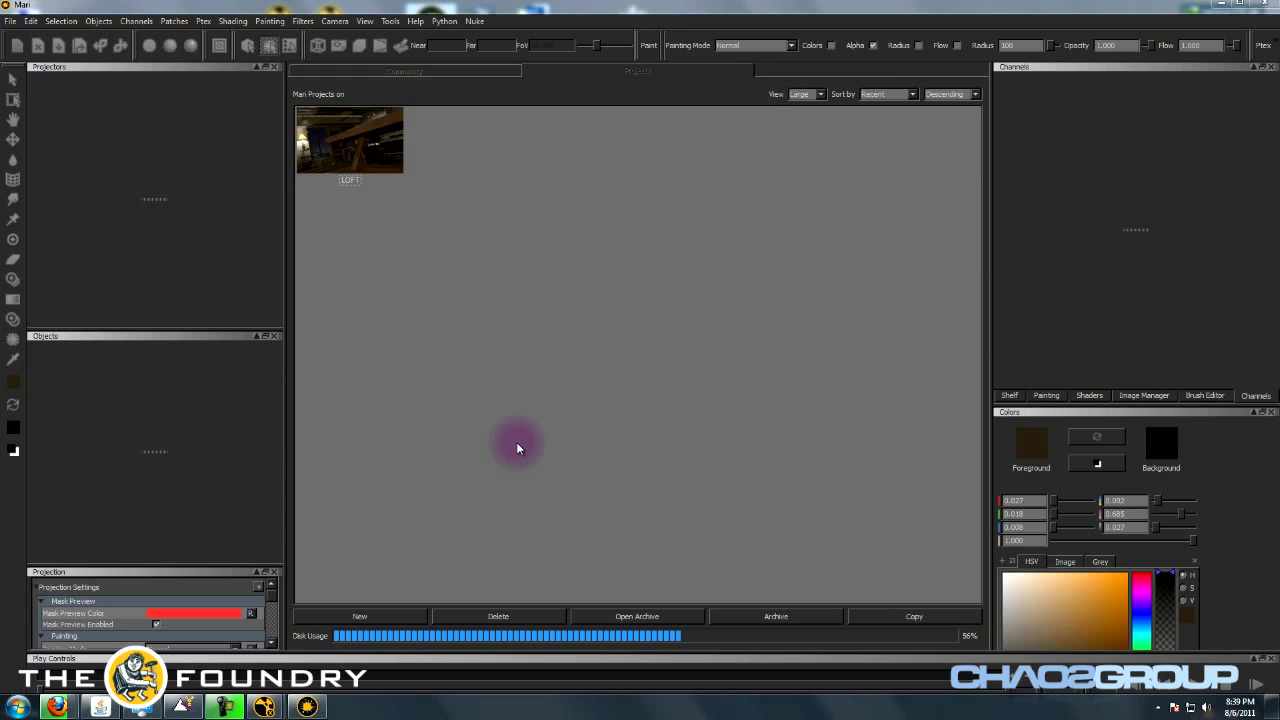
left_click(360, 617)
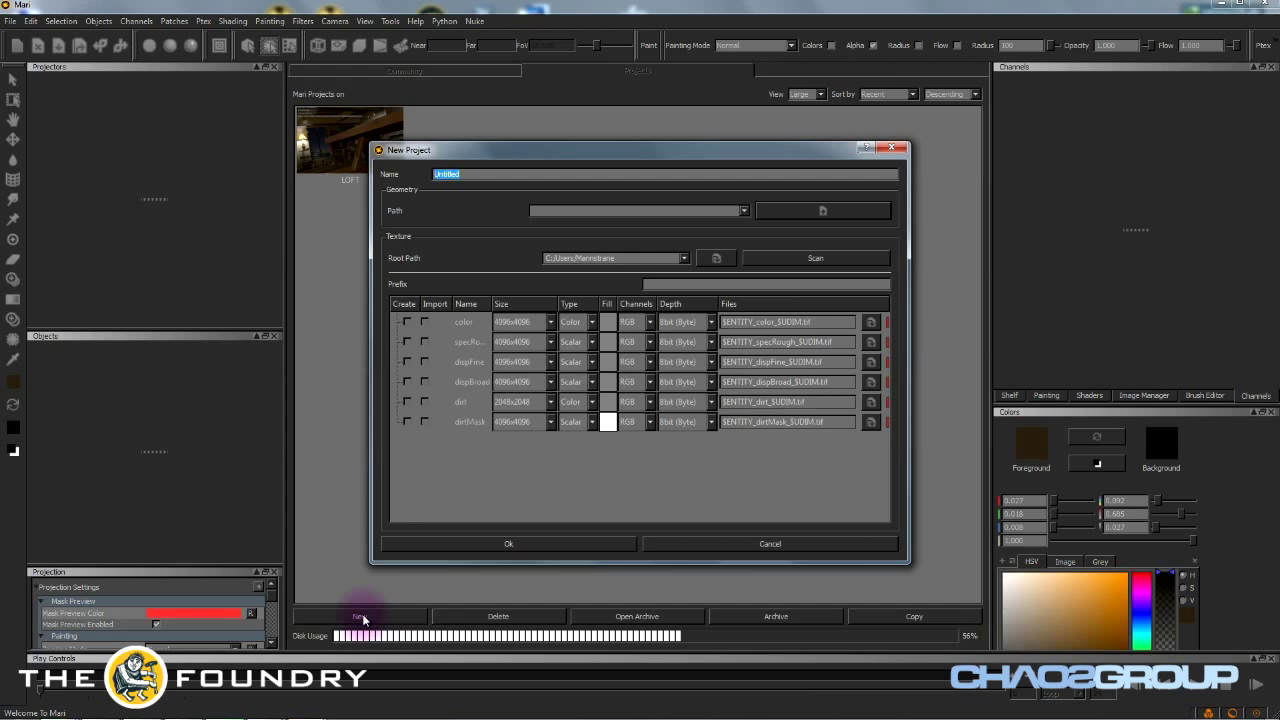
left_click(792, 212)
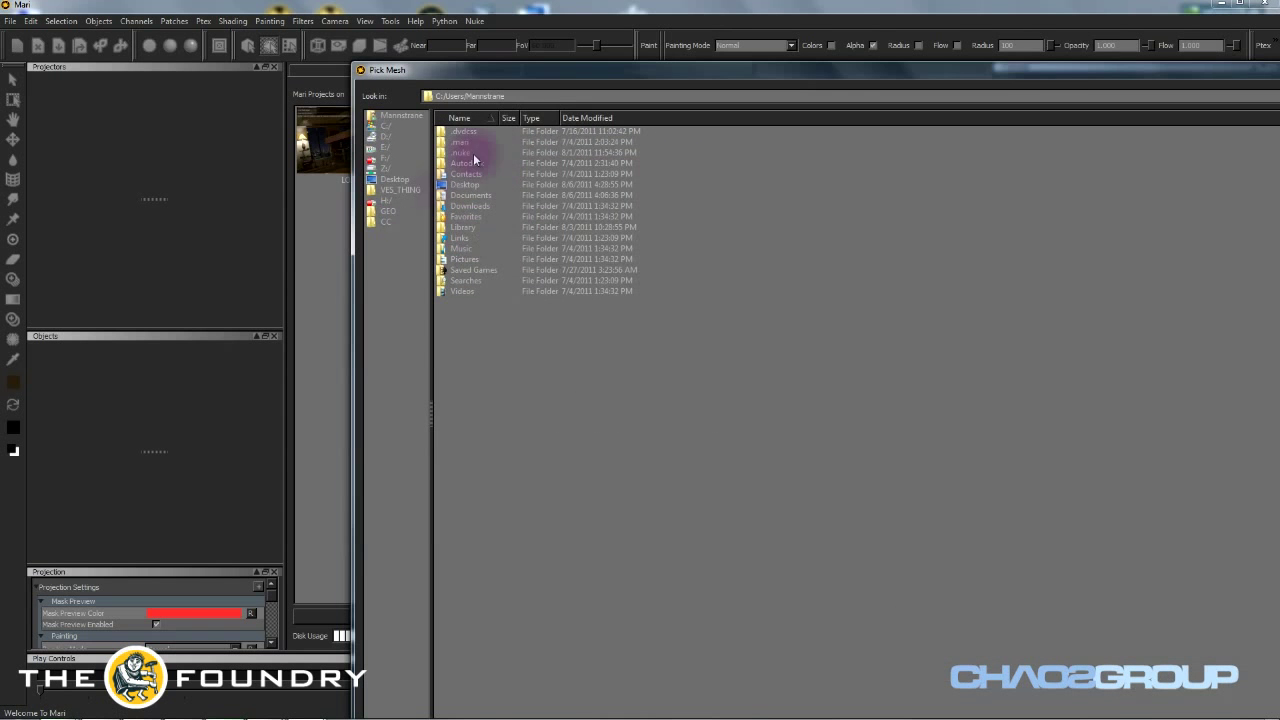
left_click(386, 213)
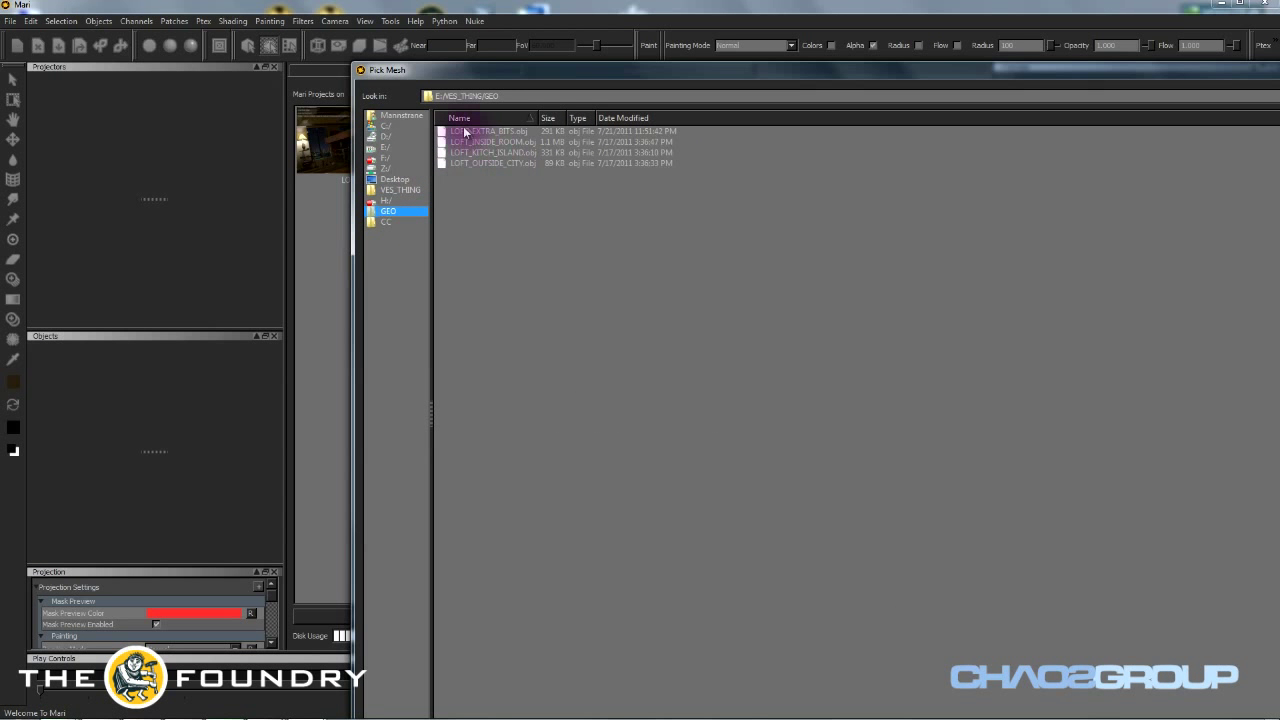
left_click(555, 153)
left_click(492, 134)
double_click(492, 134)
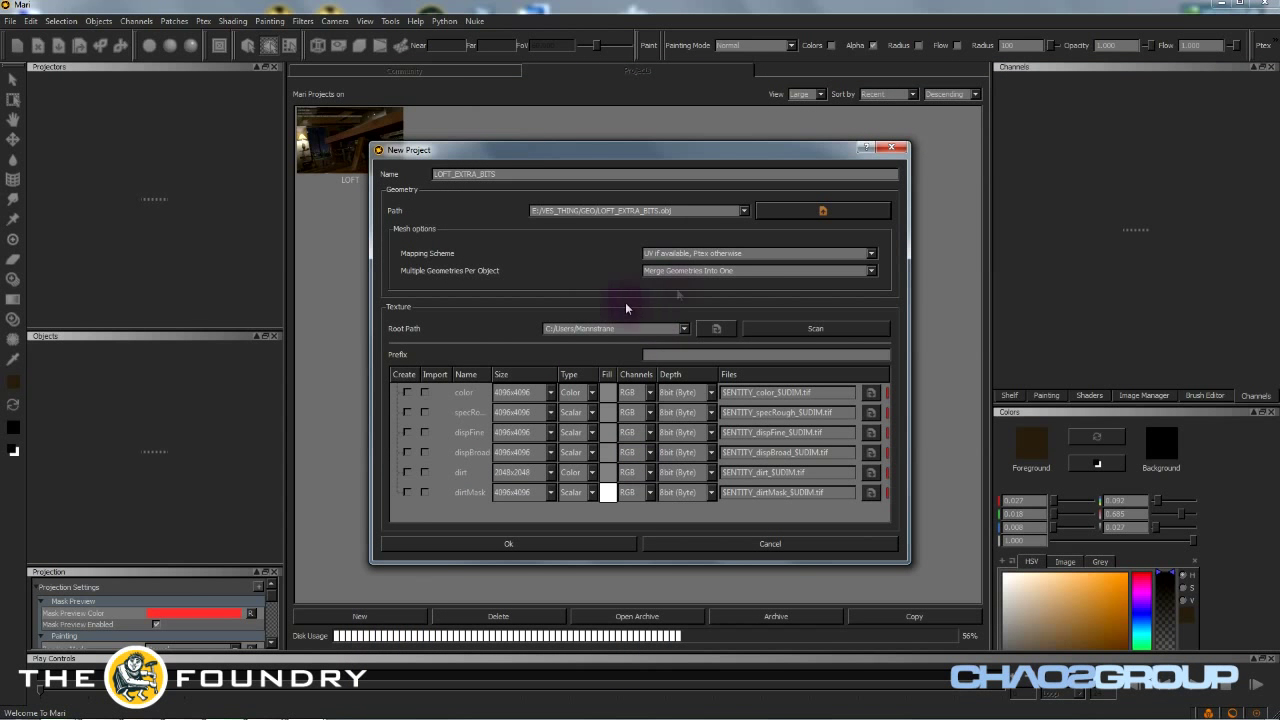
- Set the new project's mapping scheme to Force Ptex and accept the project settings
left_click(710, 256)
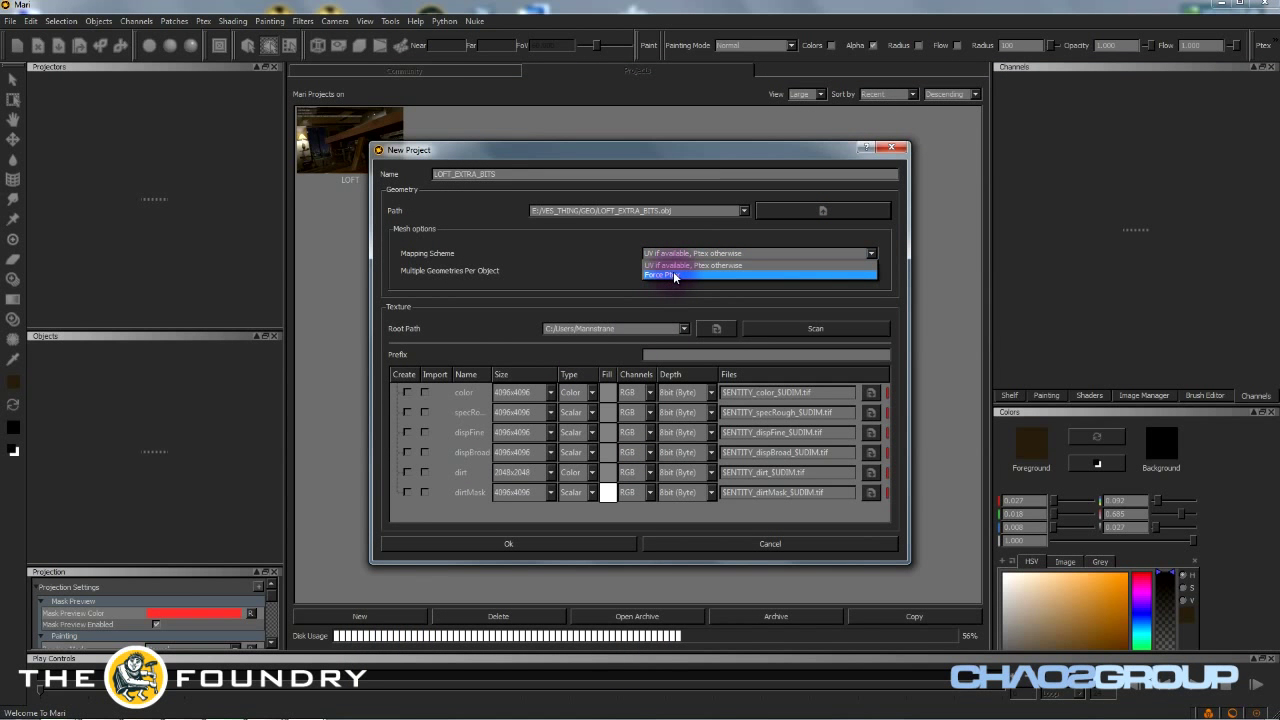
left_click(673, 271)
left_click(678, 254)
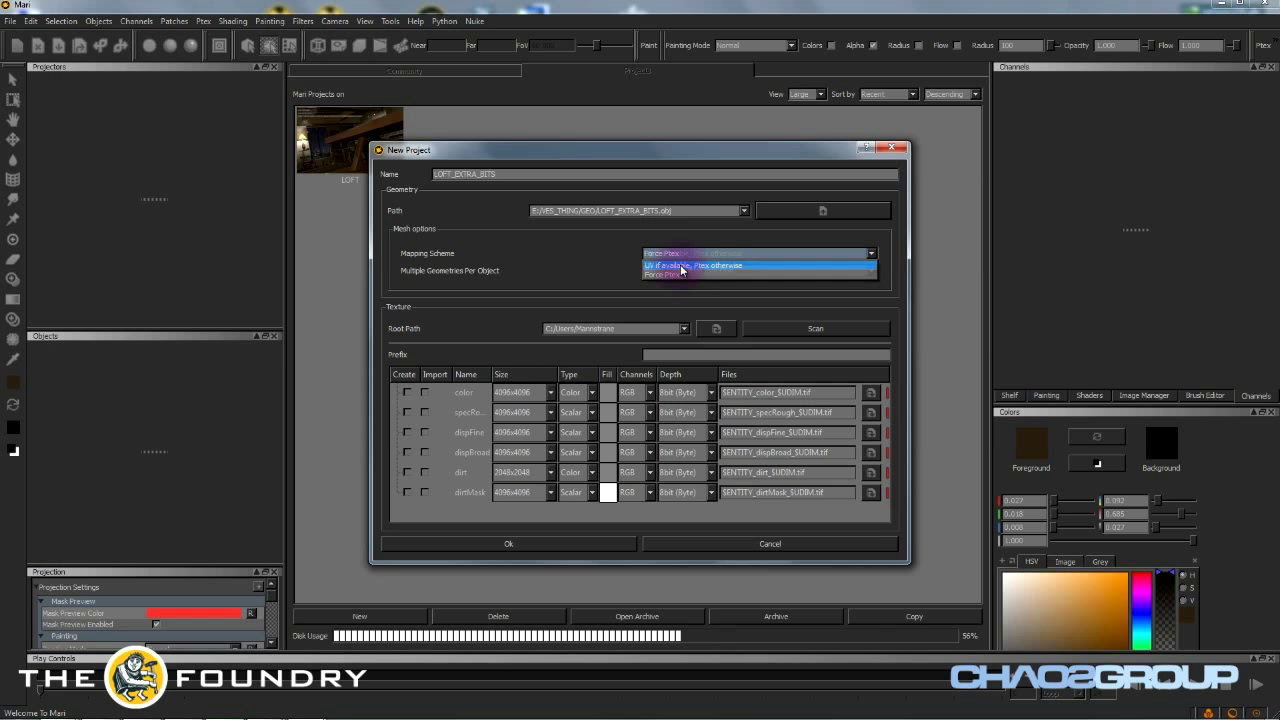
left_click(682, 277)
left_click(678, 257)
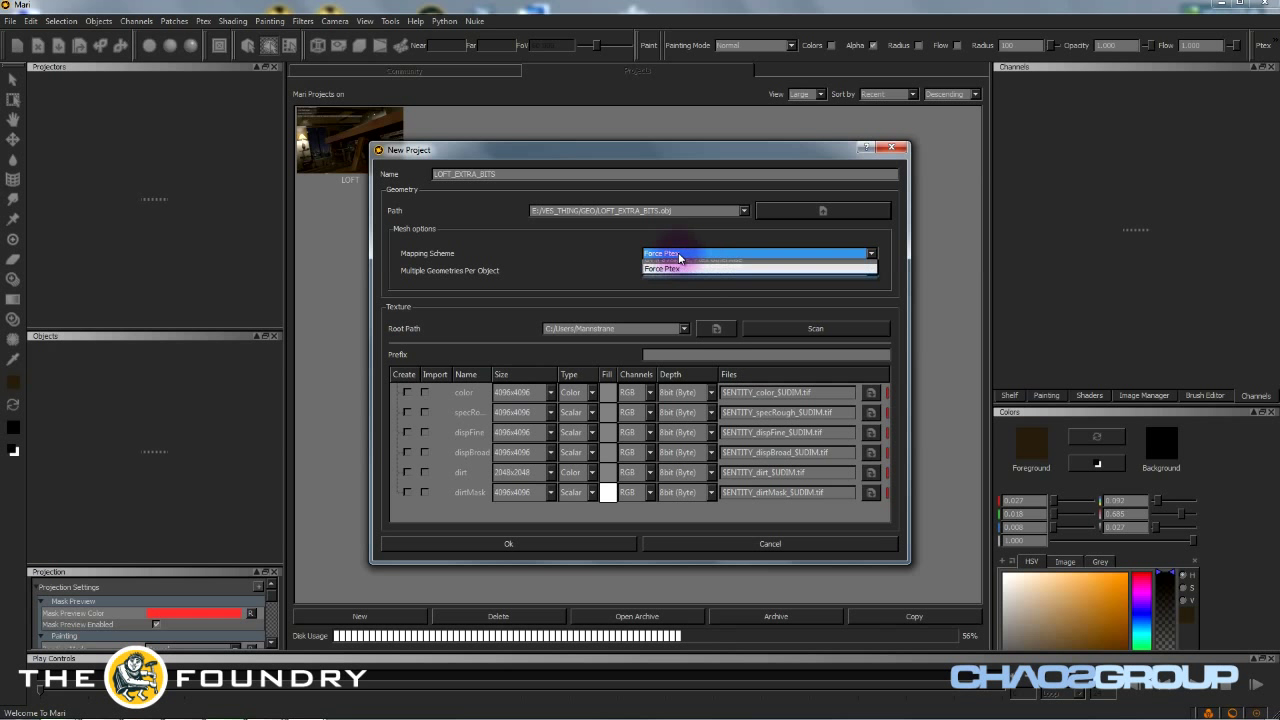
left_click(678, 275)
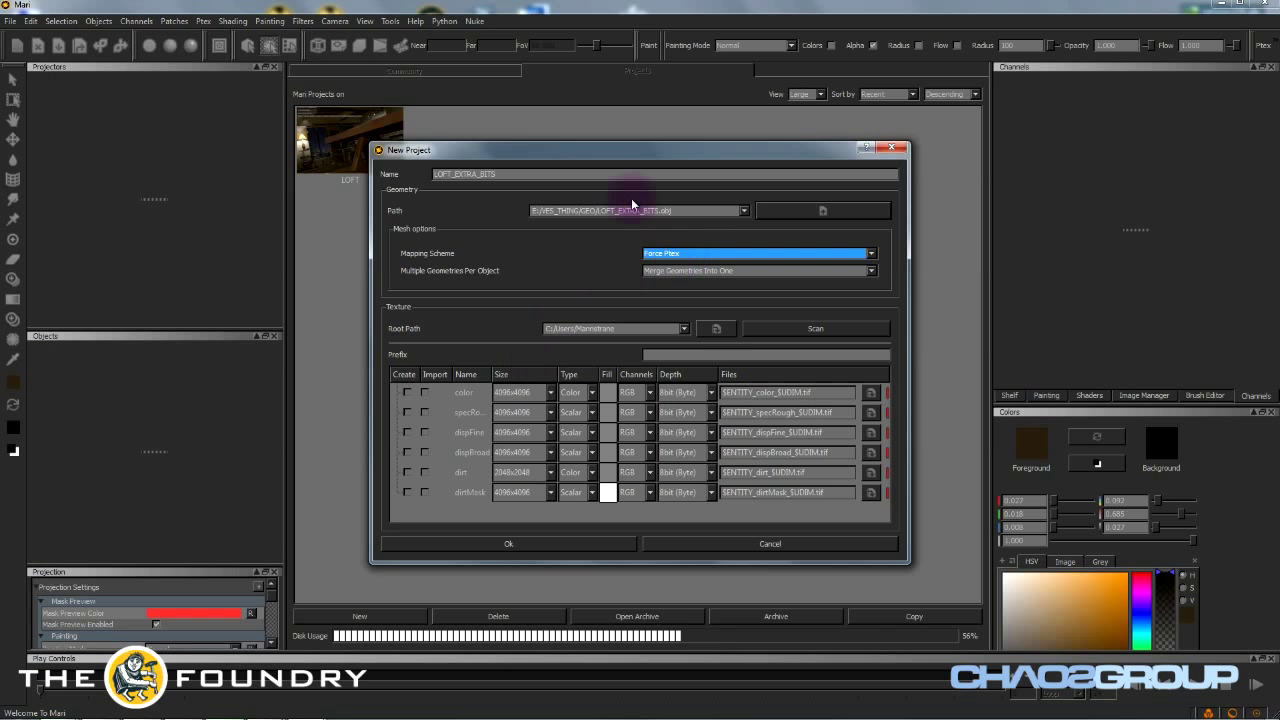
left_click(512, 544)
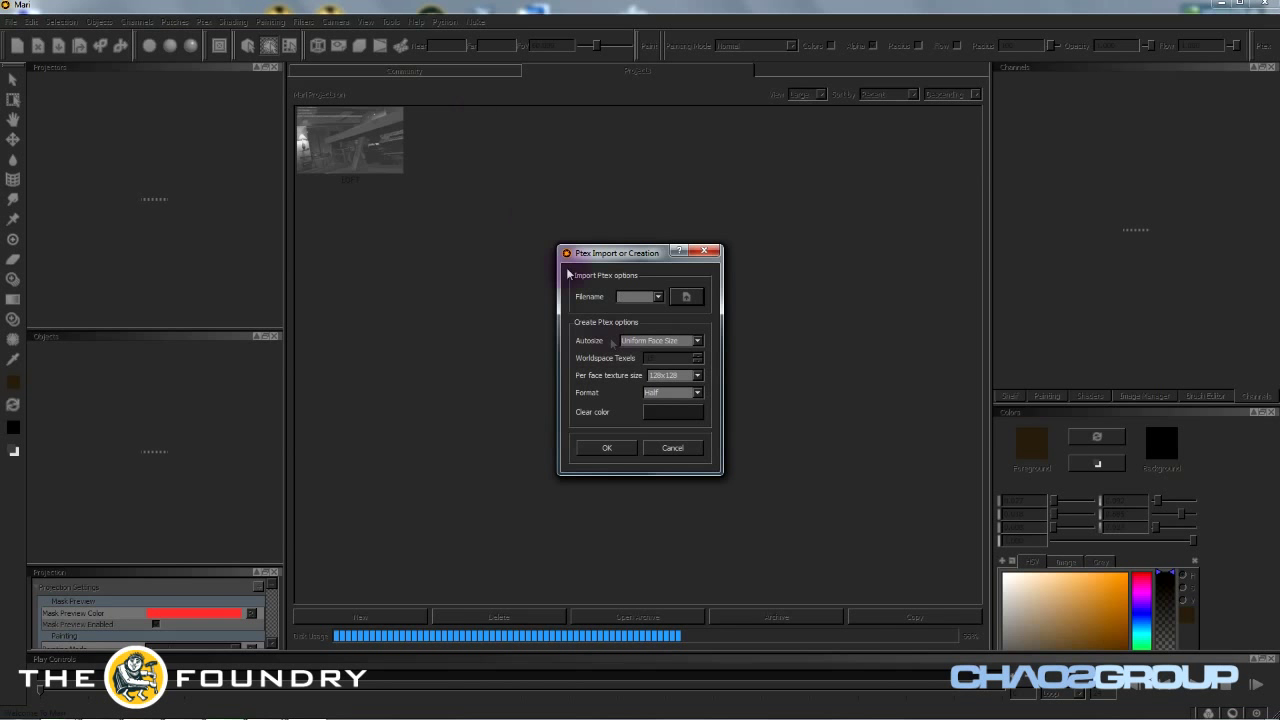
- Set the Ptex creation autosize to Worldspace Density
mouse_move(610, 257)
left_mouse_down()
mouse_move(600, 253)
mouse_move(614, 268)
left_mouse_up()
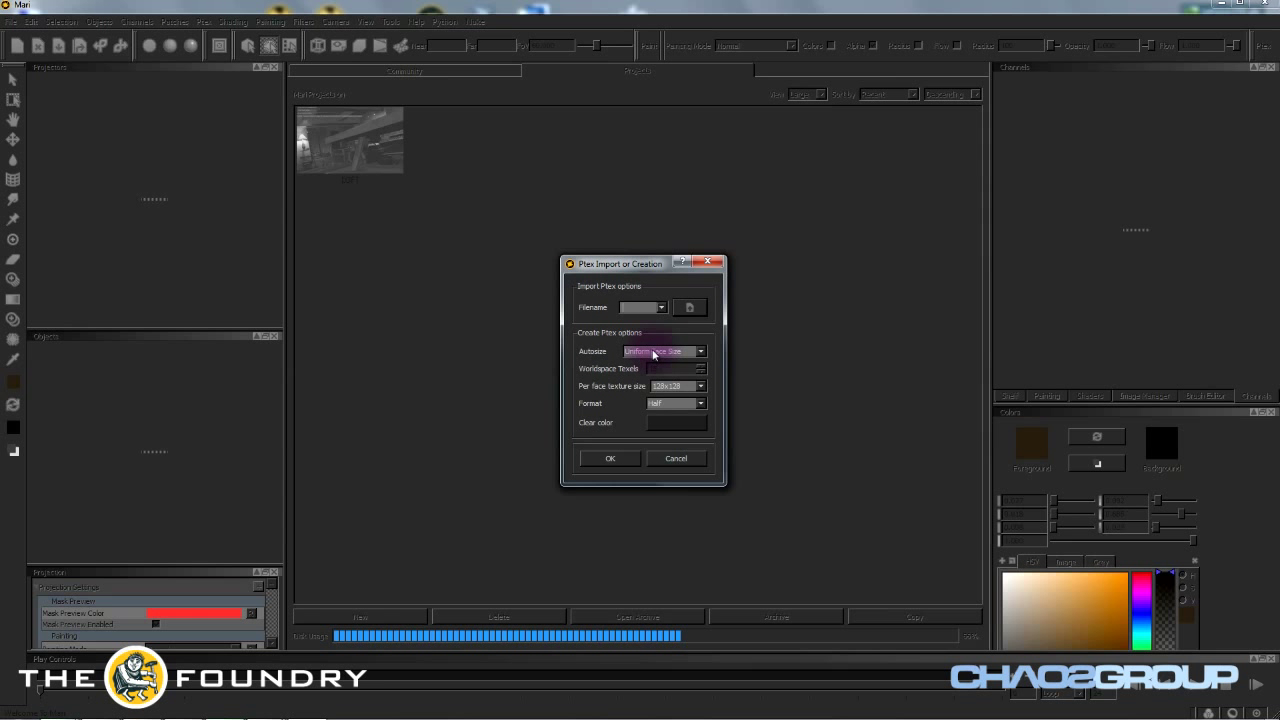
left_click(652, 353)
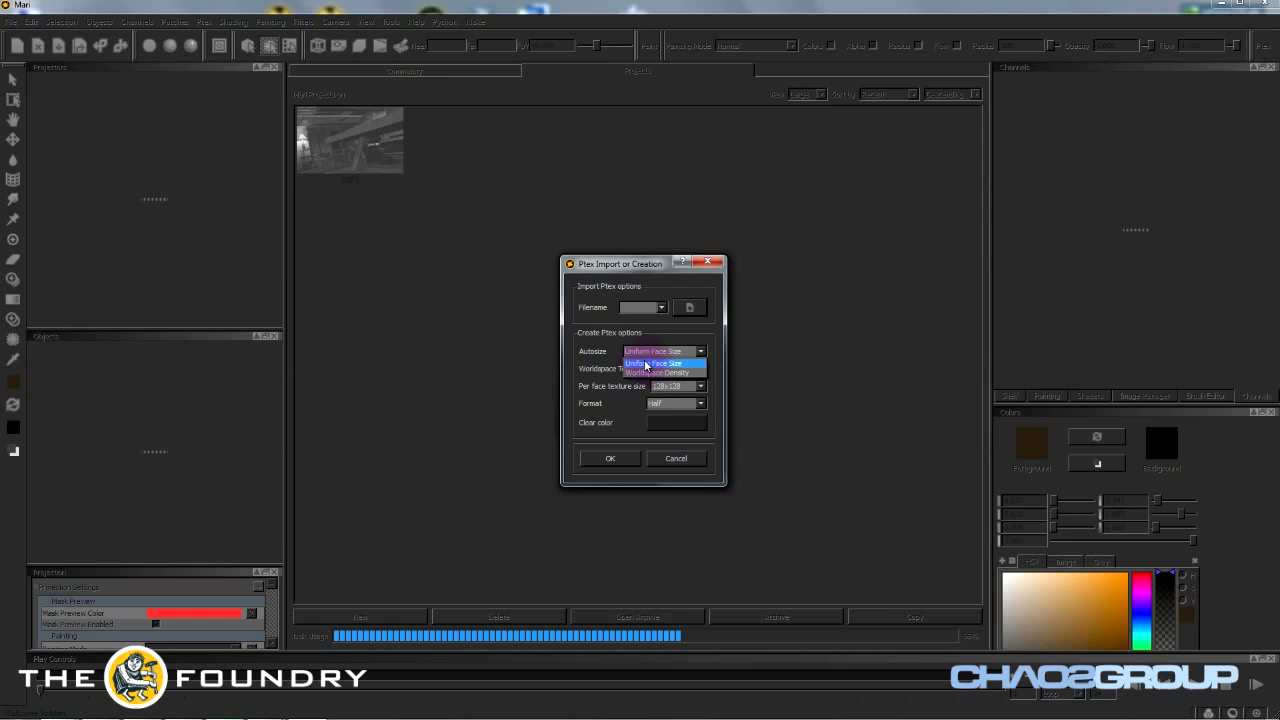
left_click(653, 373)
left_click(647, 354)
left_click(648, 364)
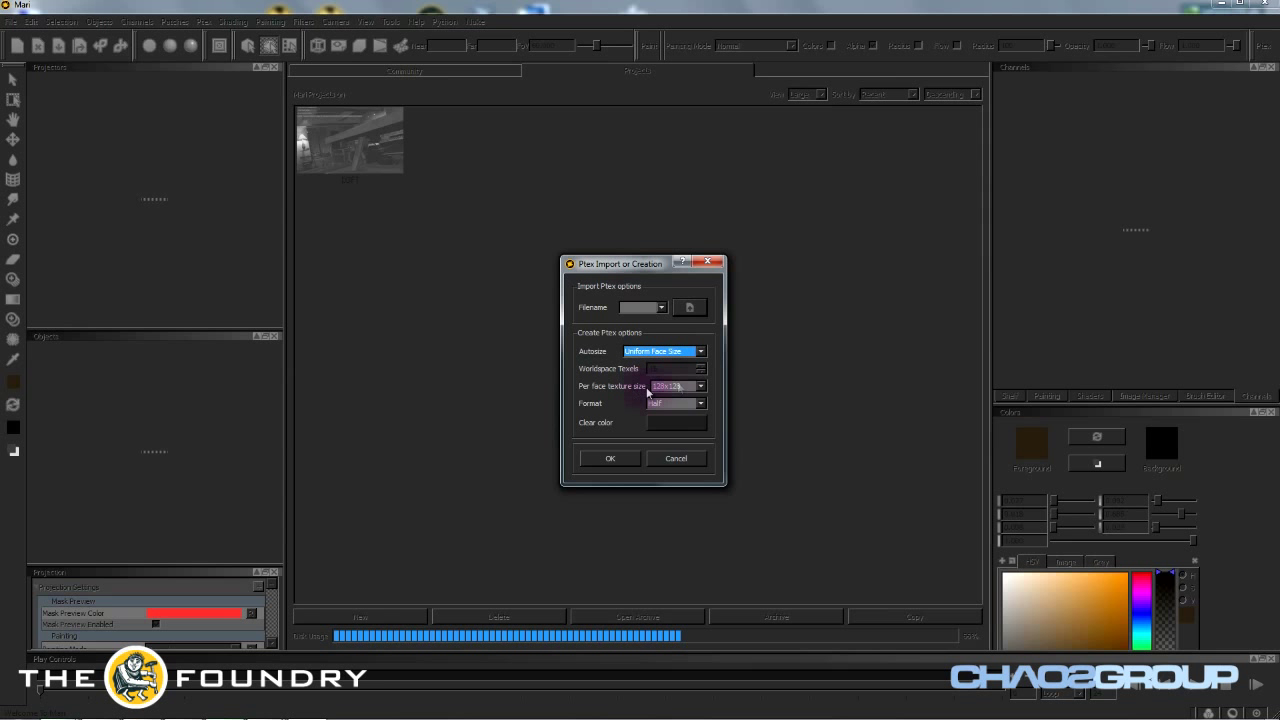
left_click(652, 352)
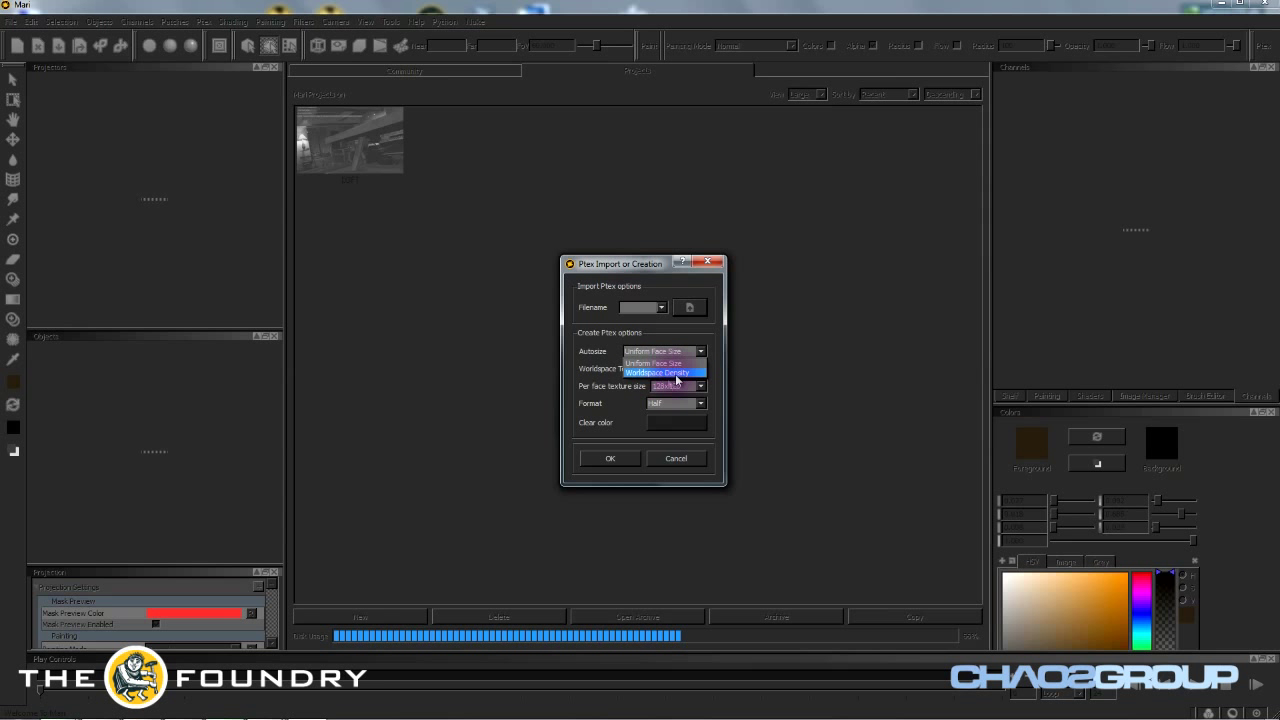
left_click(684, 373)
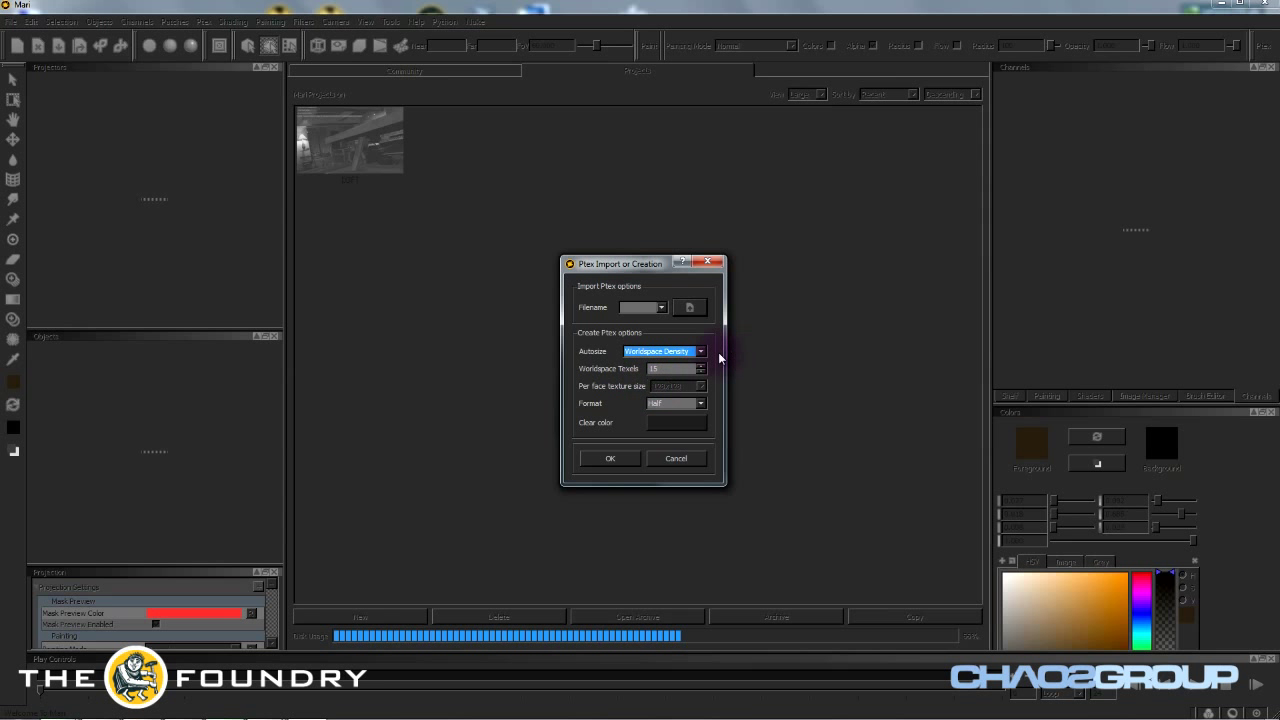
left_click(700, 353)
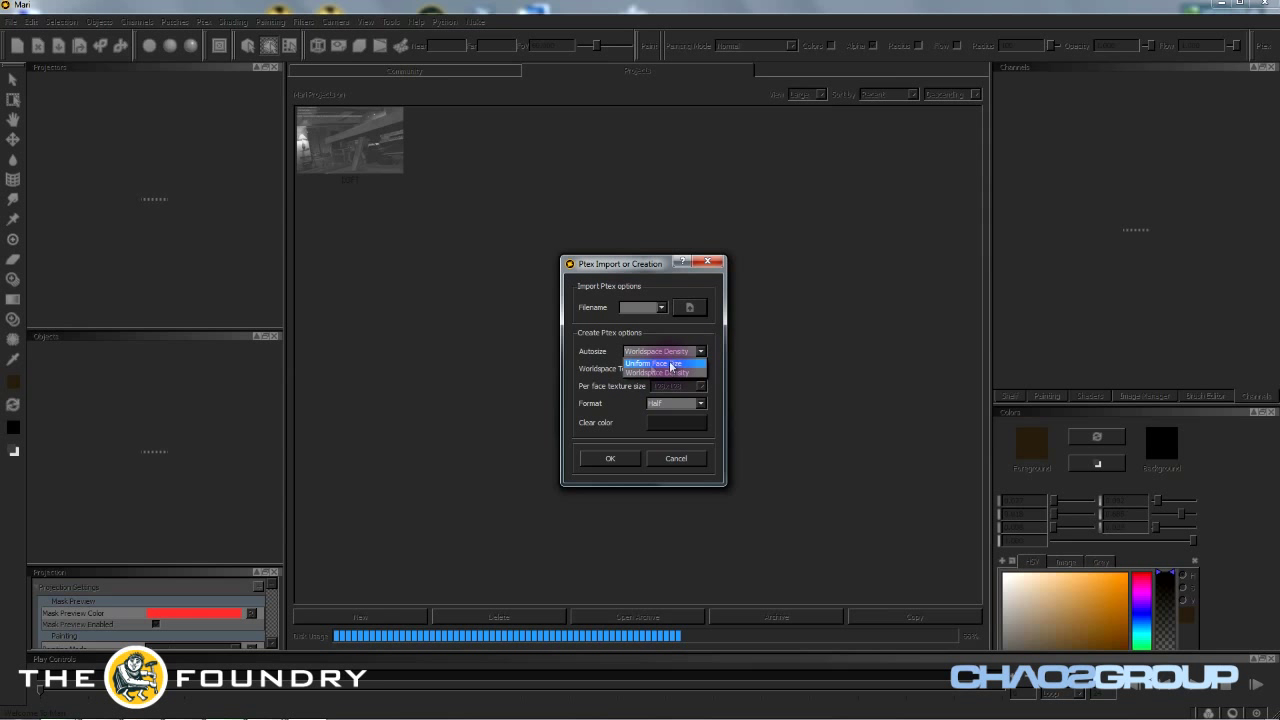
left_click(658, 372)
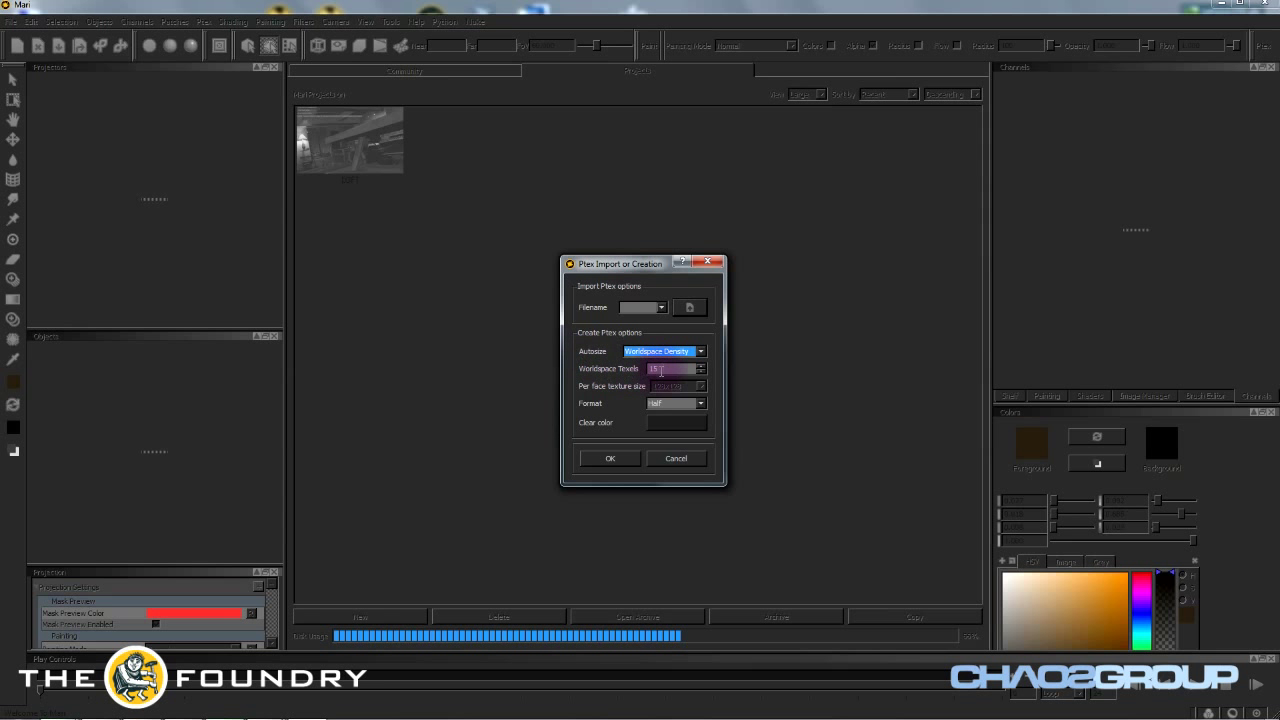
- Set the worldspace texels to 5 and create the Ptex project in Half format
left_click(655, 352)
left_click(650, 372)
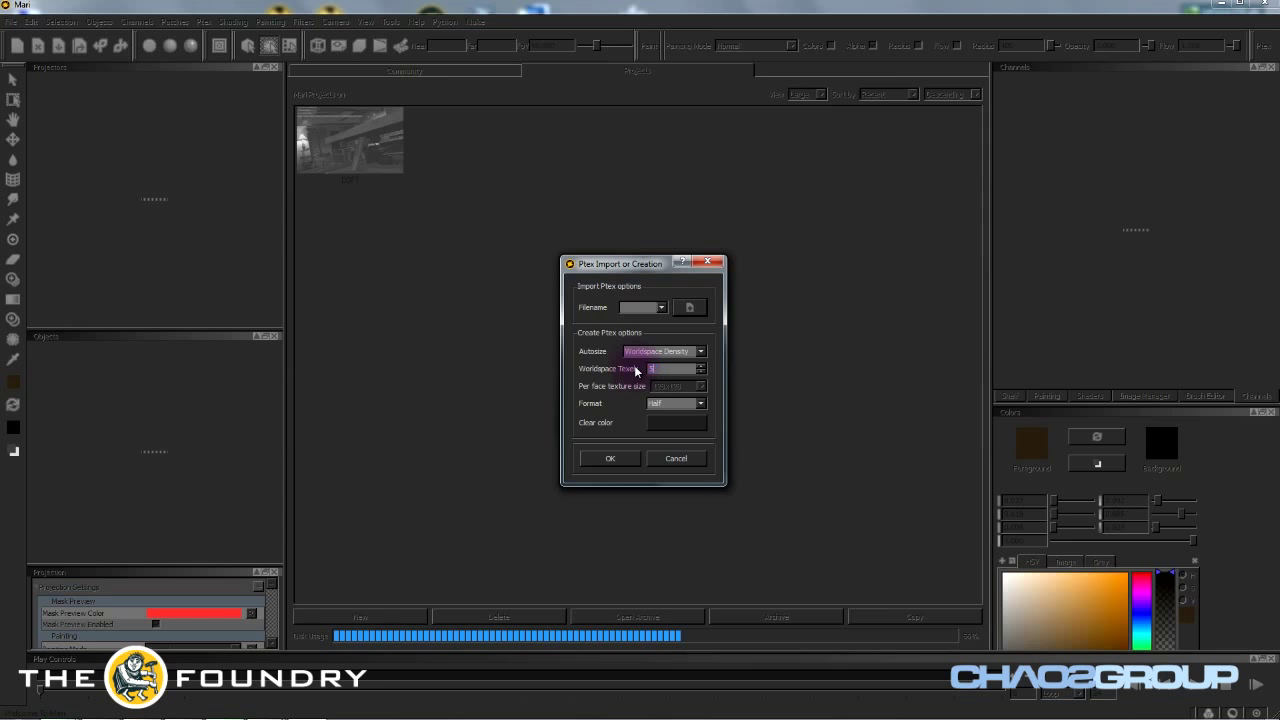
left_click(665, 351)
left_click(665, 353)
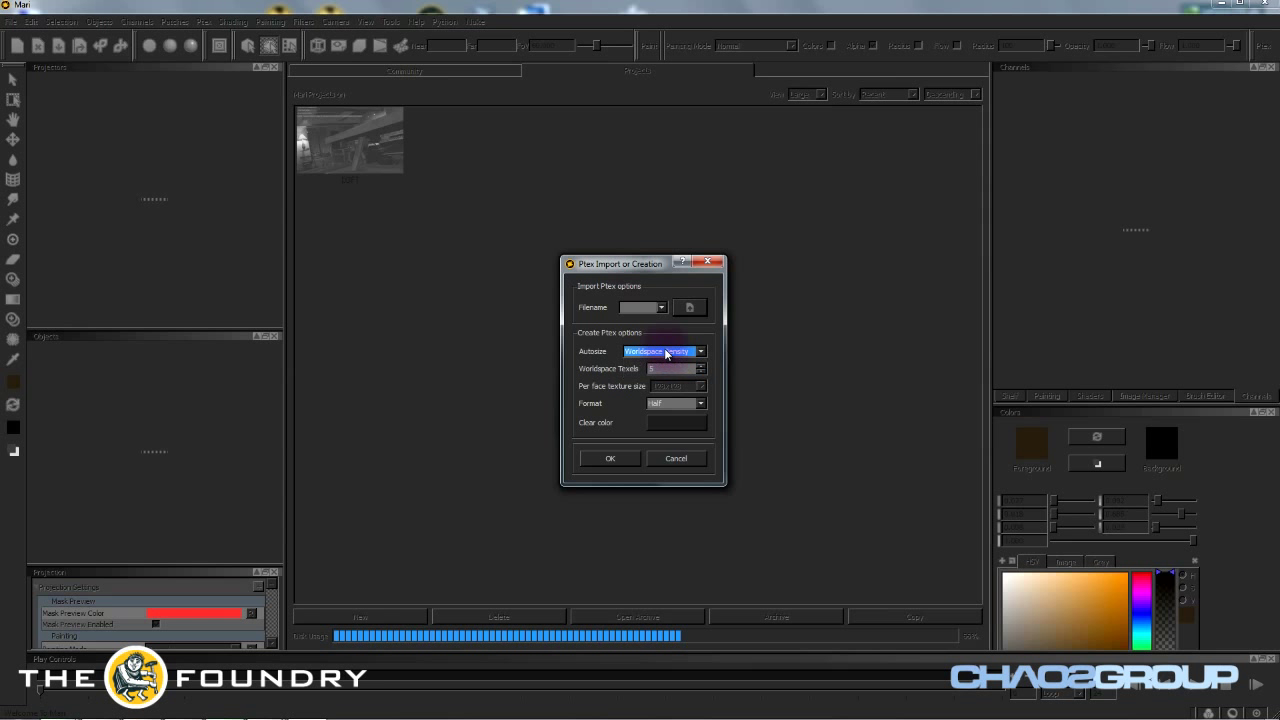
left_click(612, 462)
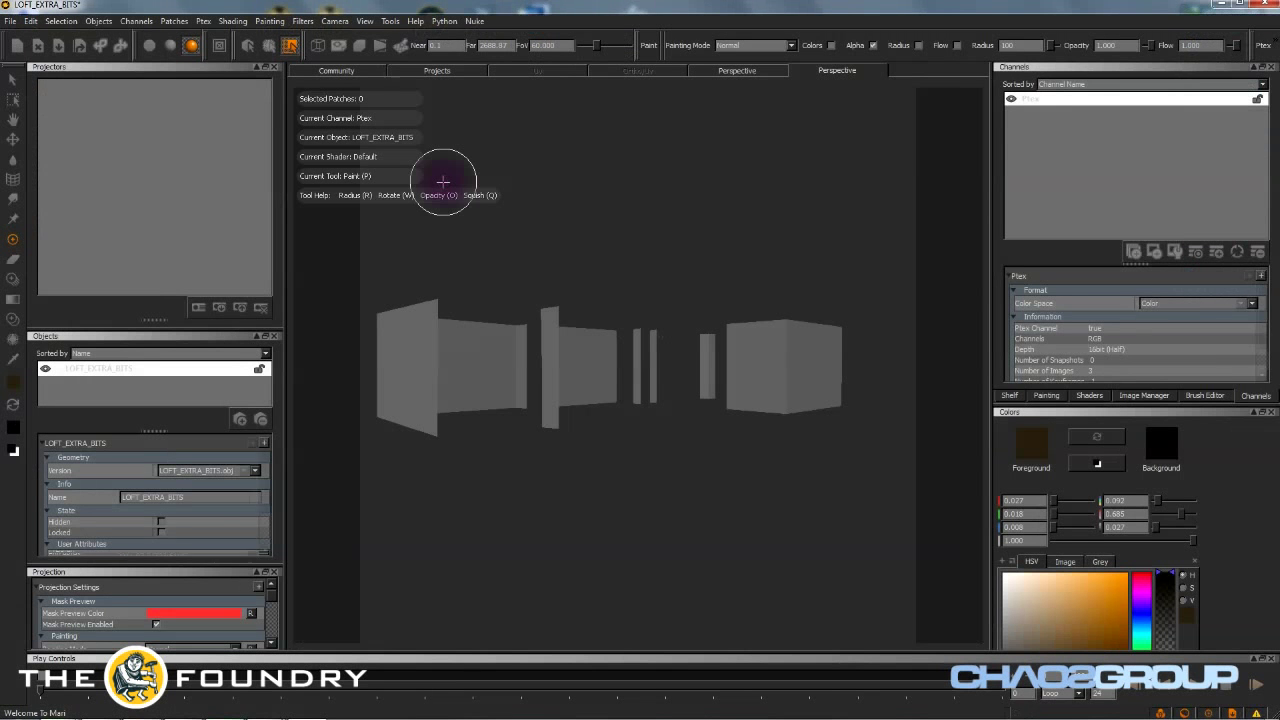
- Set the Default shader's lighting for LOFT_EXTRA_BITS to ambient light 1.000, diffuse light 0.000 and specular gain 0.000
mouse_move(420, 343)
left_mouse_down("alt")
mouse_move(600, 371)
mouse_move(624, 413)
mouse_move(671, 400)
mouse_move(521, 411)
mouse_move(746, 400)
mouse_move(663, 431)
mouse_move(724, 357)
mouse_move(580, 471)
mouse_move(523, 349)
mouse_move(514, 491)
mouse_move(543, 471)
mouse_move(831, 437)
mouse_move(731, 429)
mouse_move(751, 421)
mouse_move(686, 363)
mouse_move(737, 417)
left_mouse_up("alt")
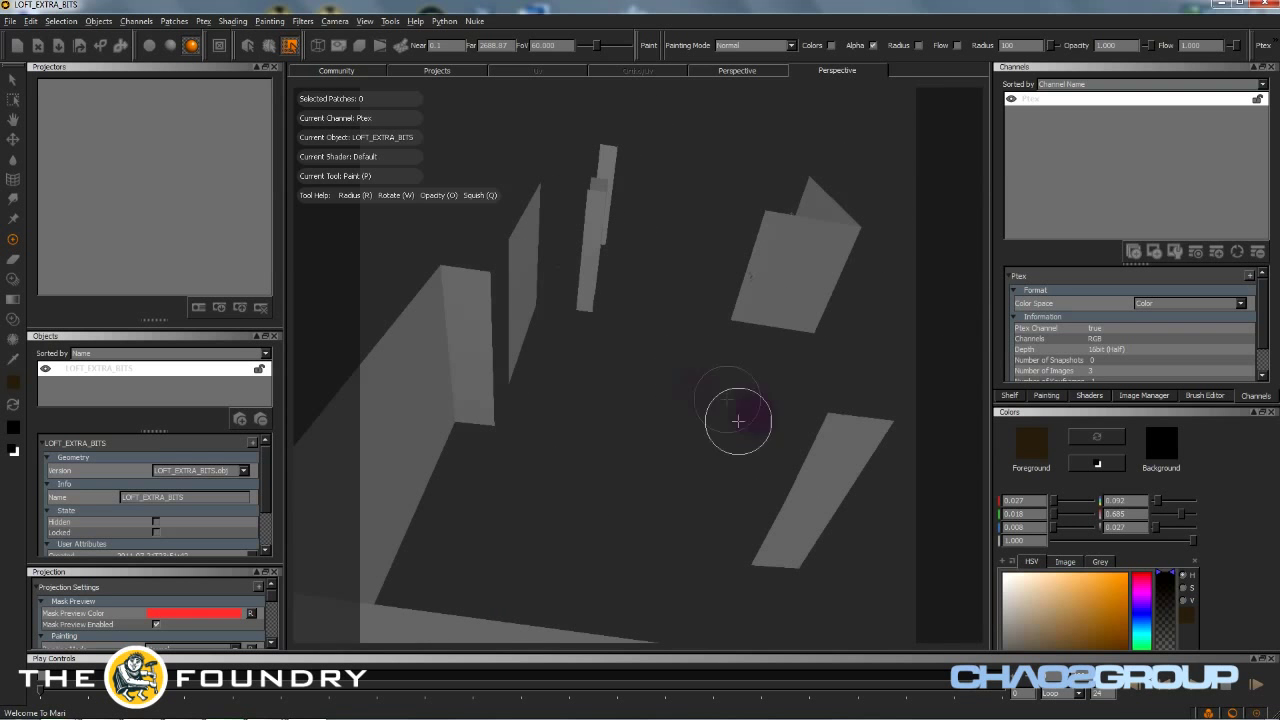
mouse_move(755, 473)
left_mouse_down("alt")
mouse_move(651, 414)
mouse_move(709, 389)
mouse_move(657, 257)
mouse_move(564, 163)
mouse_move(660, 289)
mouse_move(549, 354)
mouse_move(709, 446)
mouse_move(628, 425)
mouse_move(629, 346)
left_mouse_up("alt")
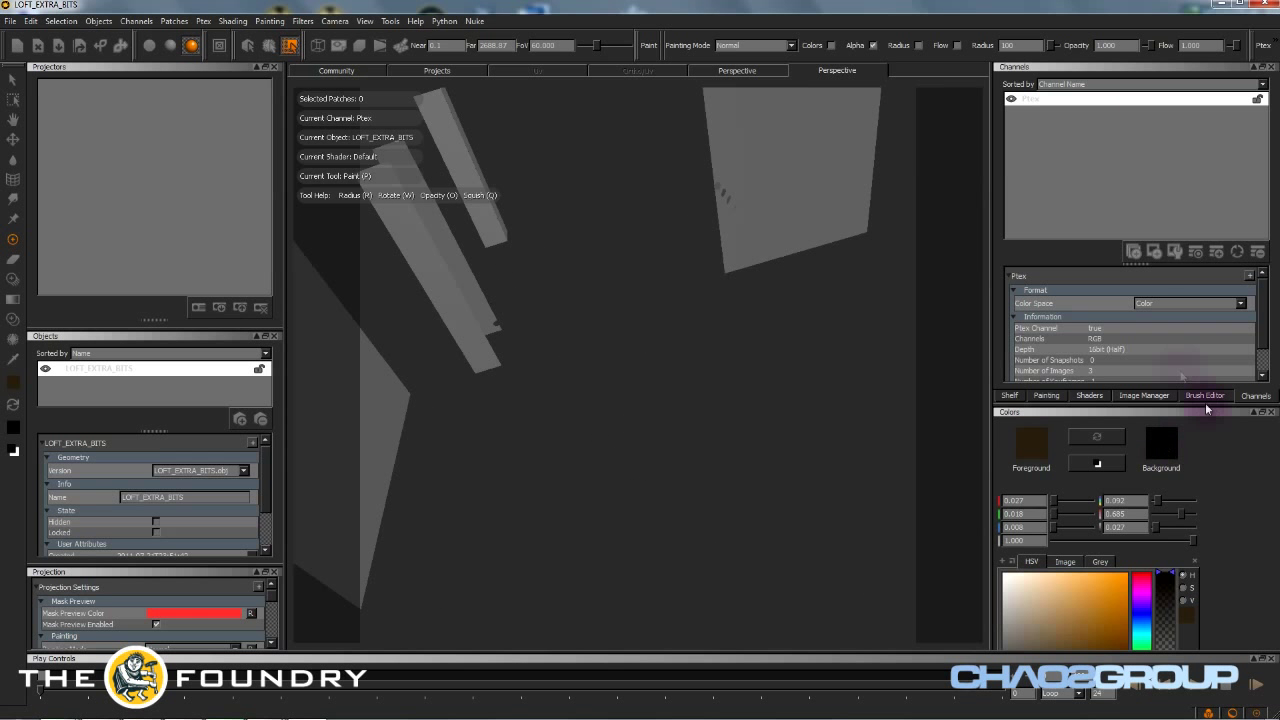
left_click(1089, 396)
mouse_move(1157, 251)
left_mouse_down()
mouse_move(1273, 268)
mouse_move(1131, 286)
mouse_move(1146, 297)
left_mouse_up()
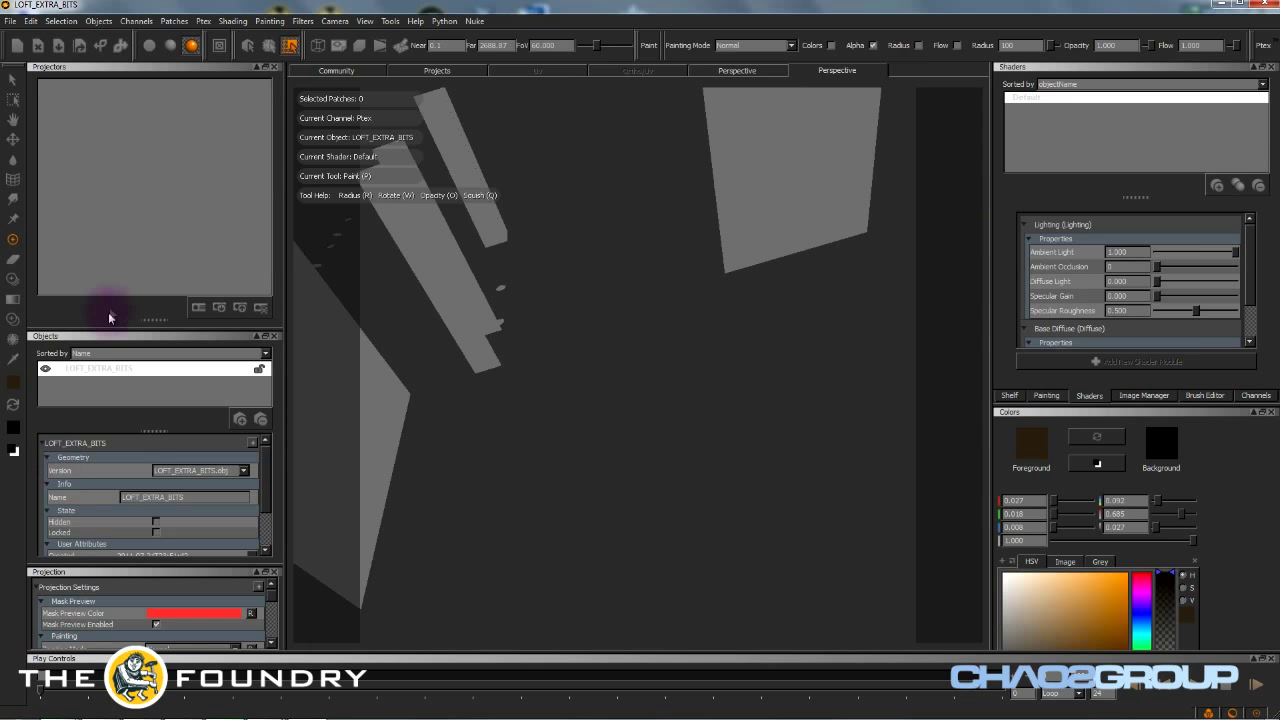
- Add LOFT_INSIDE_ROOM.obj to the project with UV if available, Ptex otherwise, using Worldspace Density with 5 texels
left_click(95, 368)
left_click(240, 419)
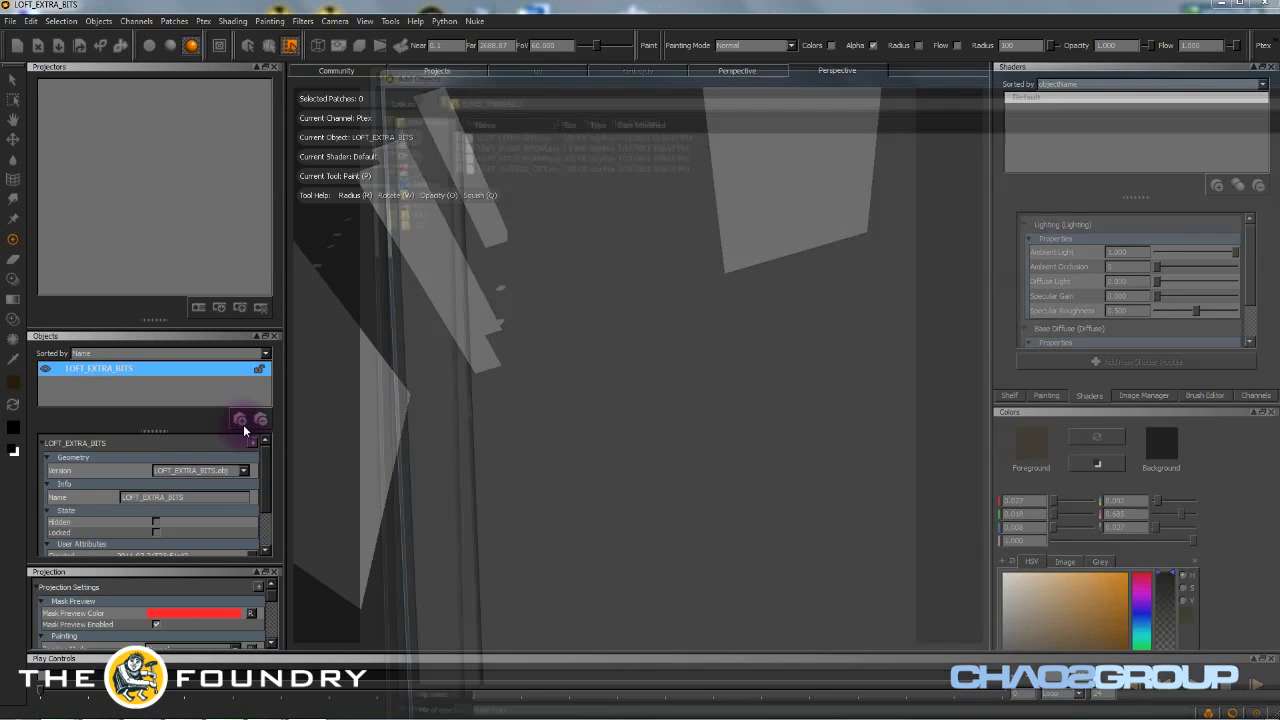
left_click(480, 141)
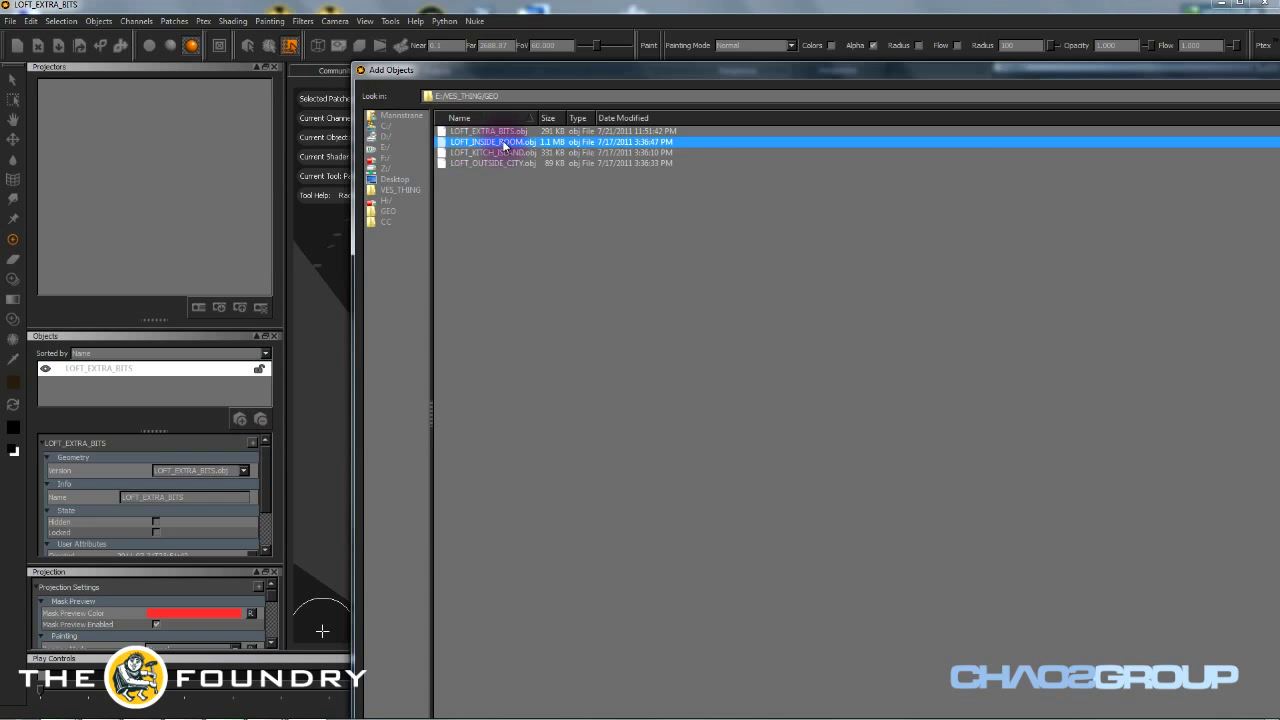
double_click(497, 145)
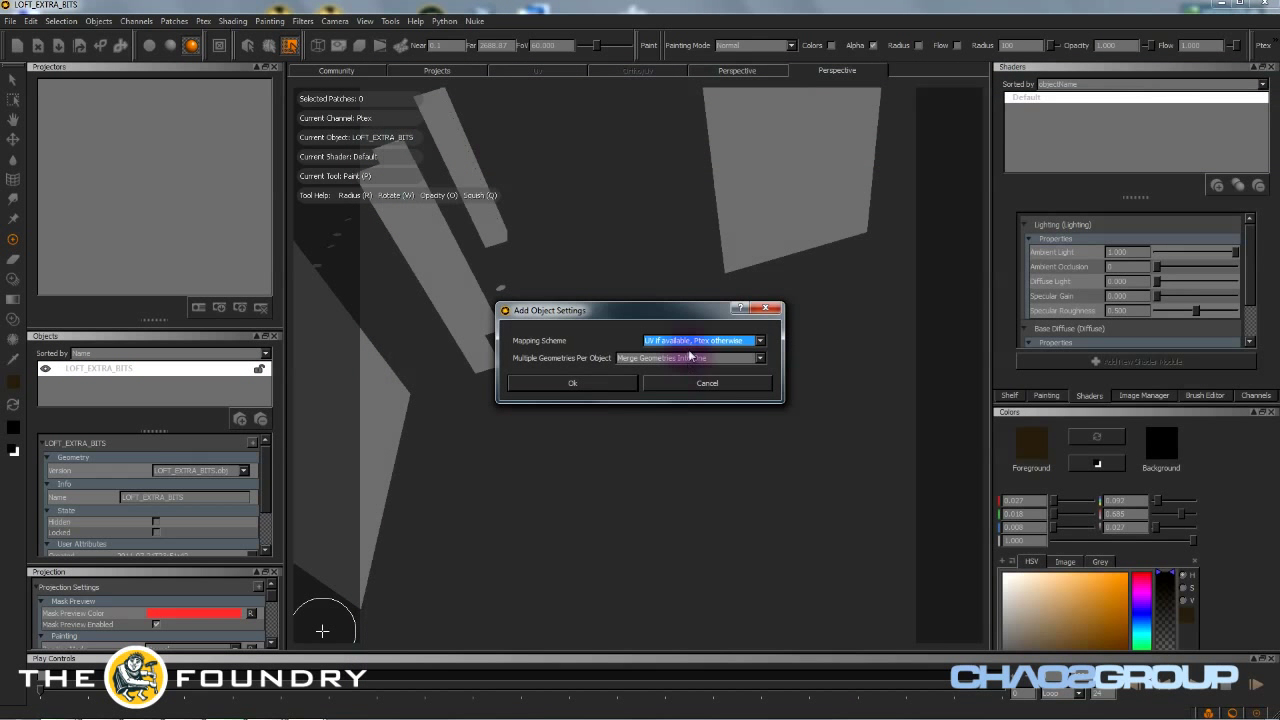
left_click(583, 386)
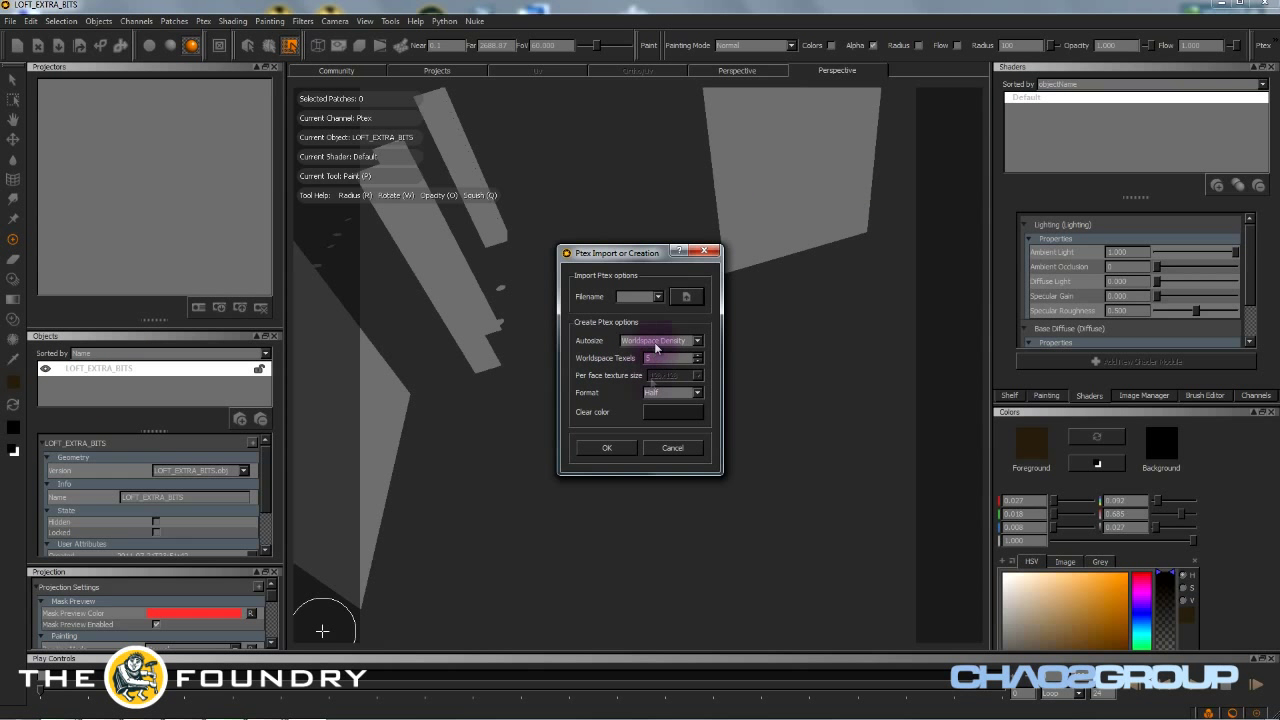
left_click(608, 452)
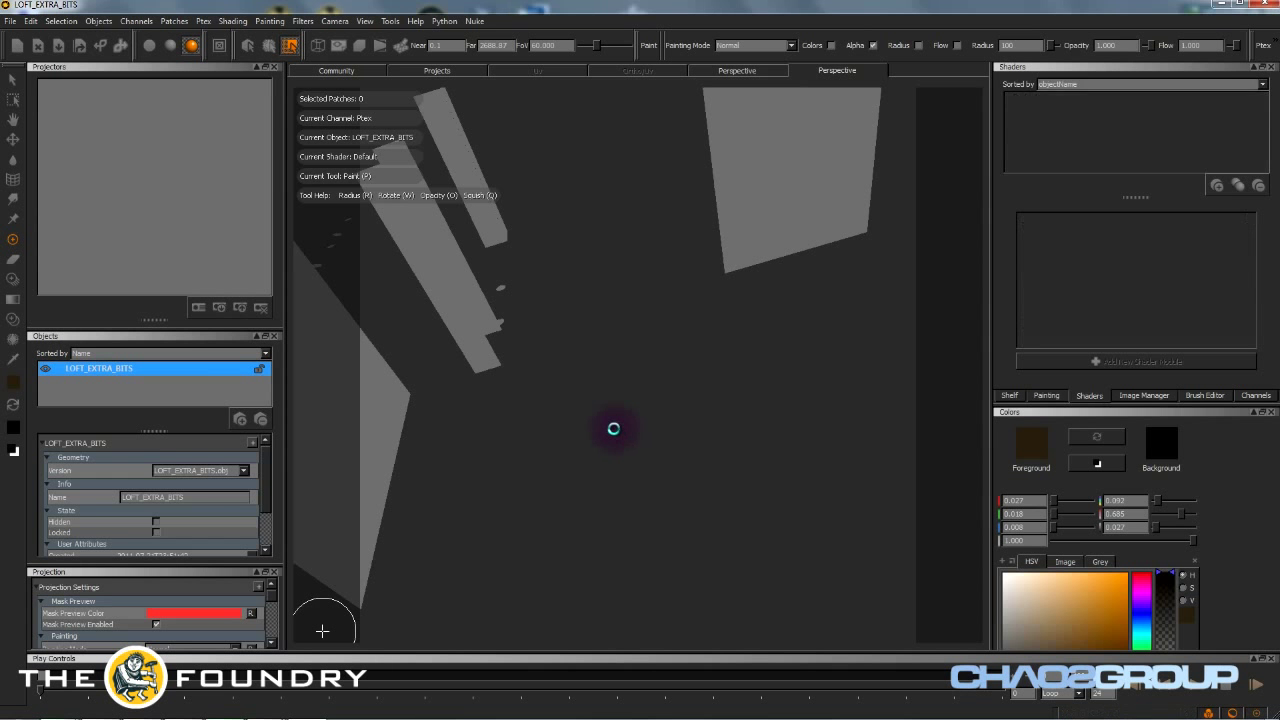
- Set the lighting for LOFT_INSIDE_ROOM to ambient light 1.000, diffuse light 0.000 and specular gain 0.000
left_click(1087, 97)
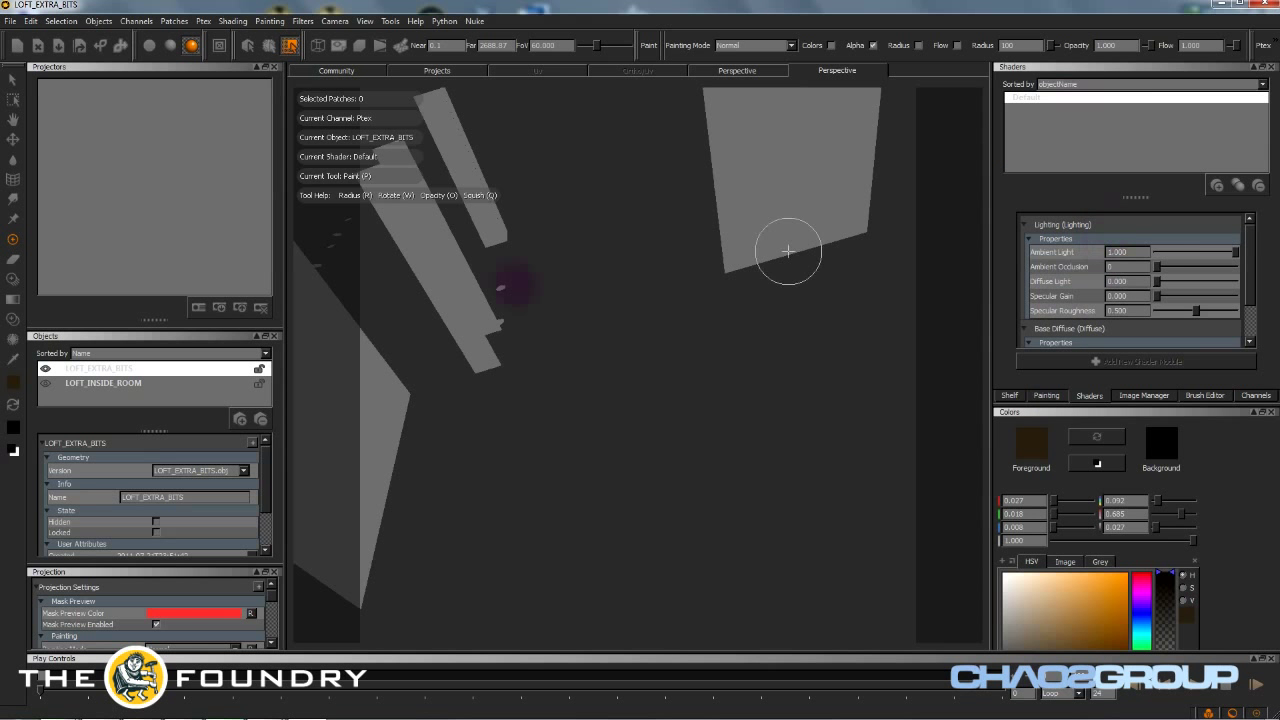
left_click(100, 383)
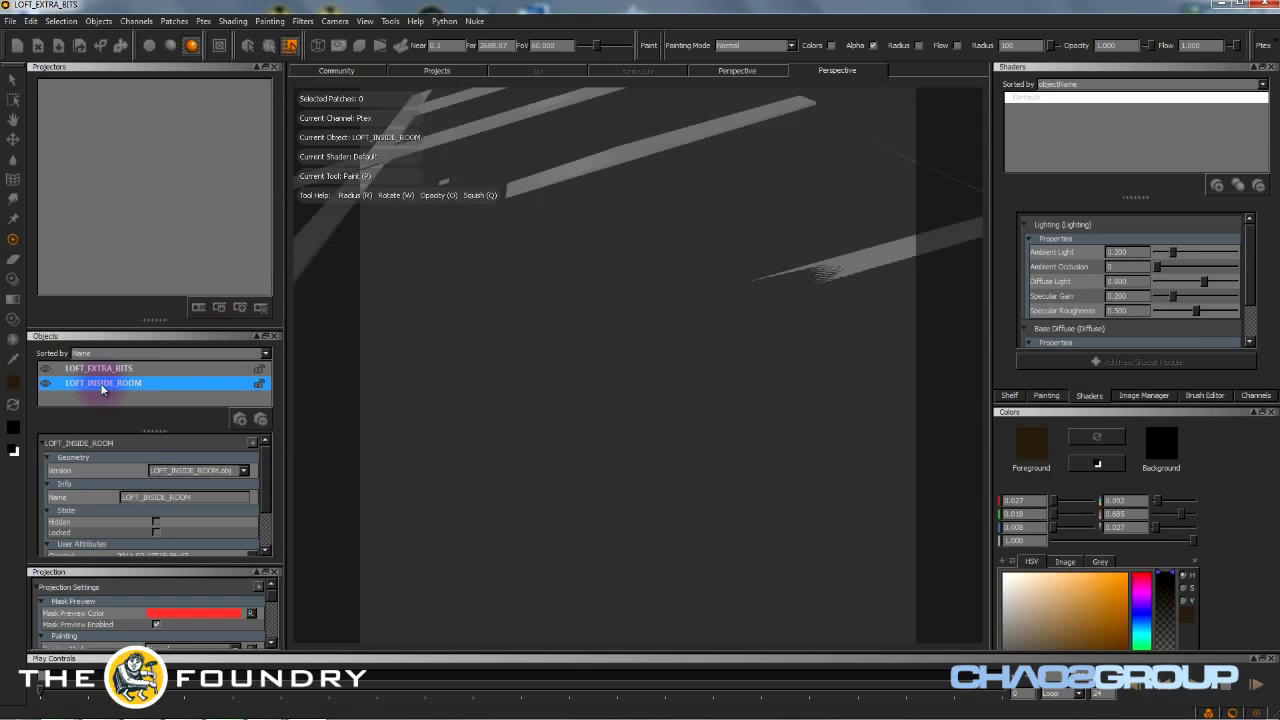
mouse_move(1173, 252)
left_mouse_down()
mouse_move(1154, 252)
mouse_move(1240, 252)
mouse_move(1150, 296)
left_mouse_up()
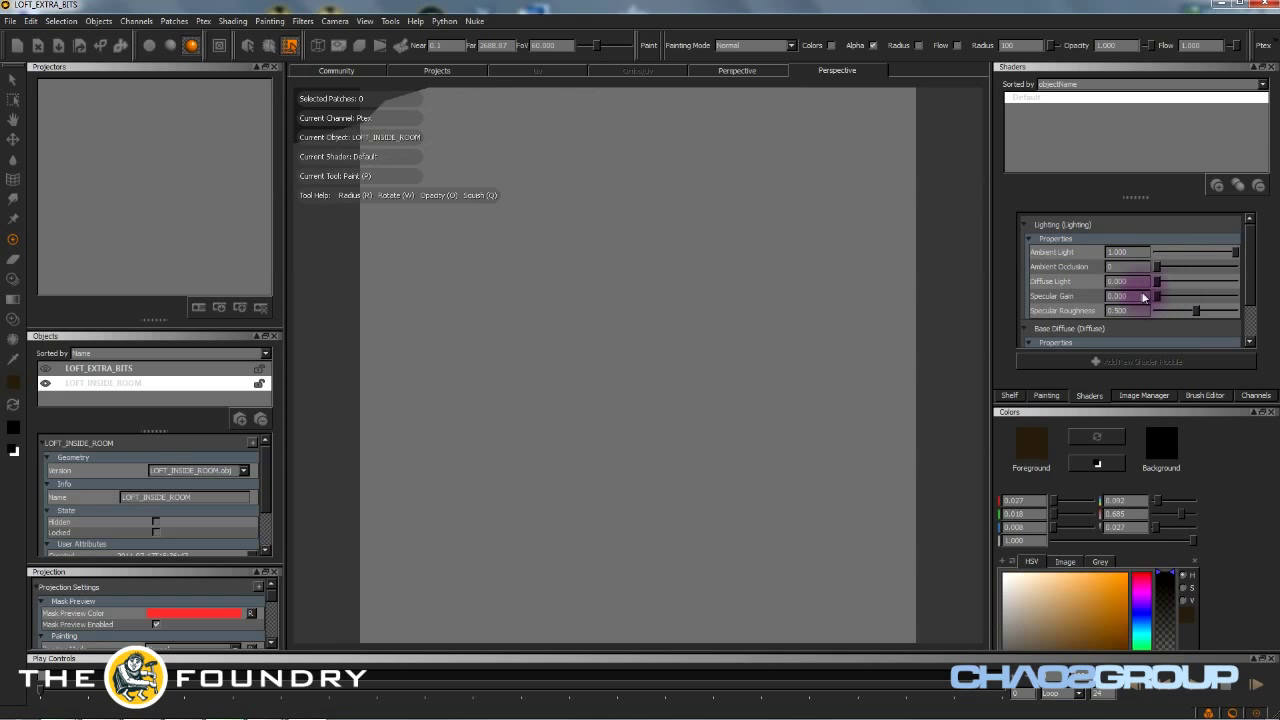
- Turn on wireframe rendering and examine the loft room's interior around the windows and kitchen counter
left_click_drag(663, 471, 676, 350, "alt")
mouse_move(657, 466)
left_mouse_down("alt")
mouse_move(637, 300)
mouse_move(605, 188)
mouse_move(657, 371)
left_mouse_up("alt")
right_click_drag(643, 414, 730, 388, "alt")
middle_click_drag(711, 351, 694, 451, "alt")
left_click_drag(716, 391, 711, 426, "alt")
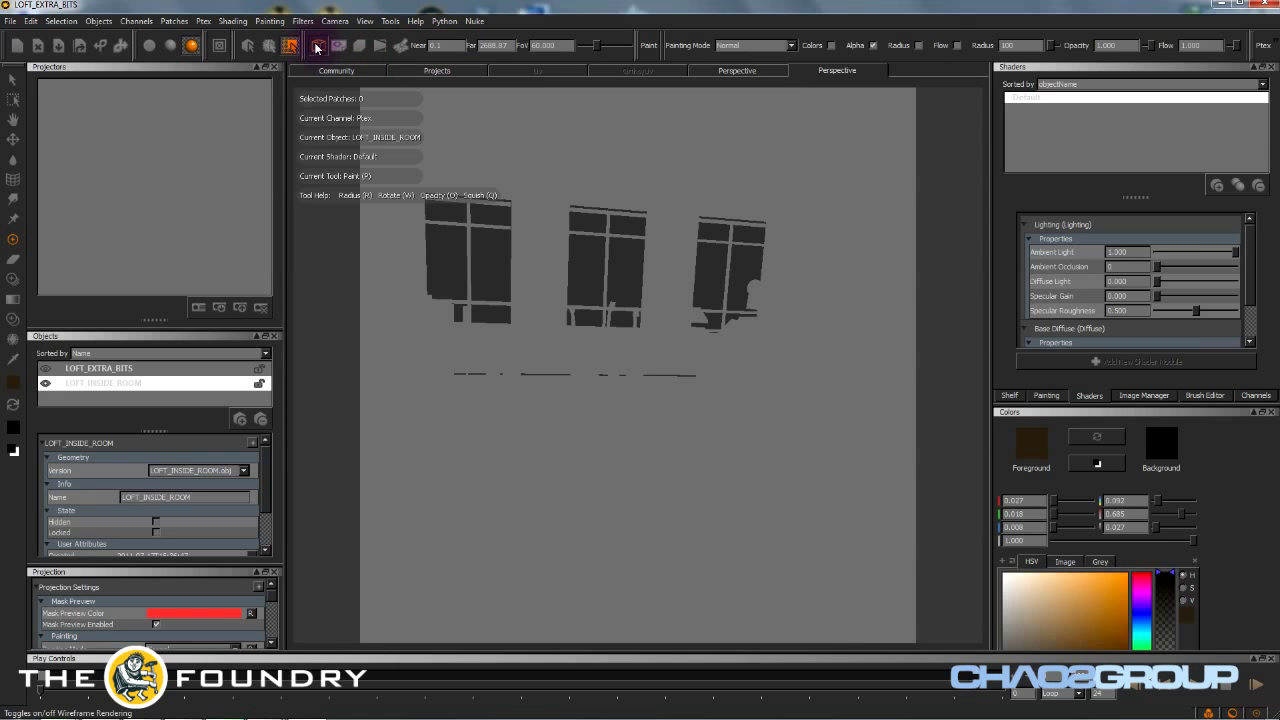
mouse_move(517, 471)
left_mouse_down("alt")
mouse_move(766, 511)
mouse_move(708, 484)
left_mouse_up("alt")
mouse_move(632, 465)
left_mouse_down("alt")
mouse_move(594, 460)
mouse_move(649, 457)
left_mouse_up("alt")
middle_click_drag(649, 457, 644, 427, "alt")
right_click_drag(646, 429, 740, 414, "alt")
mouse_move(646, 429)
left_mouse_down("alt")
mouse_move(703, 457)
mouse_move(706, 489)
mouse_move(613, 466)
mouse_move(654, 289)
mouse_move(560, 474)
mouse_move(523, 426)
mouse_move(566, 443)
mouse_move(489, 402)
mouse_move(543, 488)
mouse_move(533, 473)
mouse_move(666, 445)
left_mouse_up("alt")
scroll(514, 466, "down", 5)
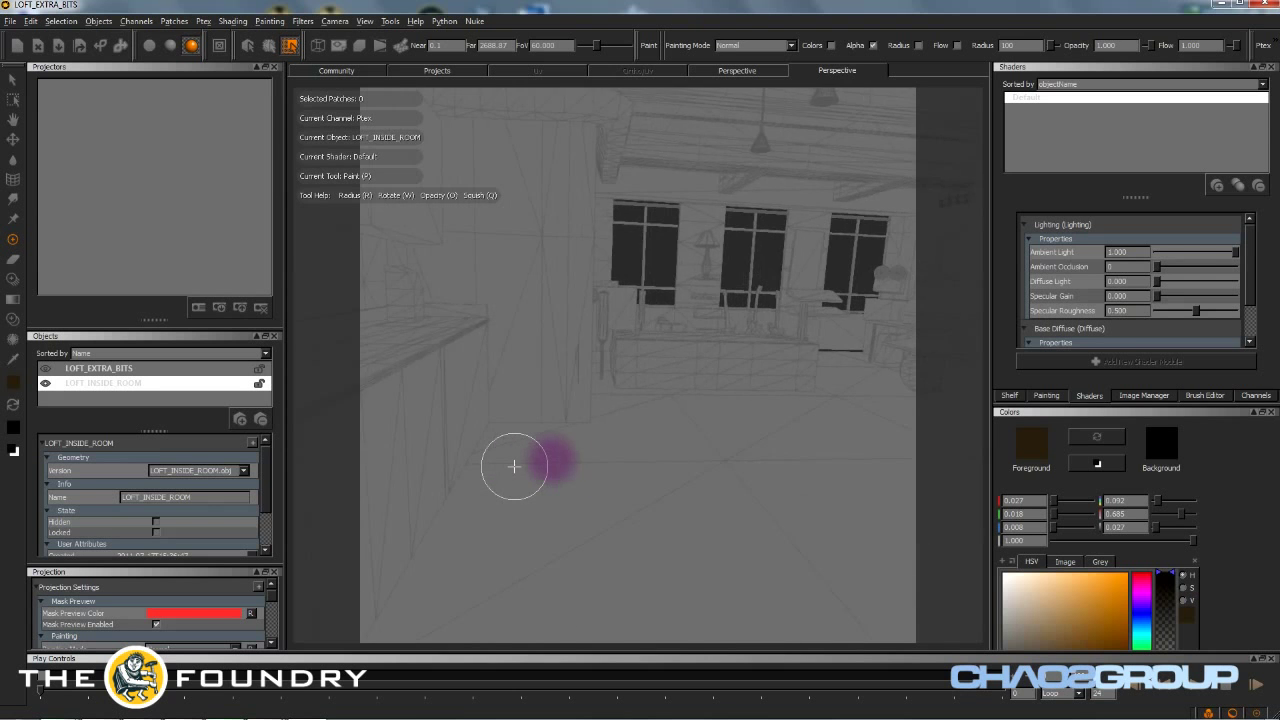
- Add LOFT_KITCH_ISLAND.obj to the project with Force Ptex mapping, using Worldspace Density with 15 texels
left_click(215, 386)
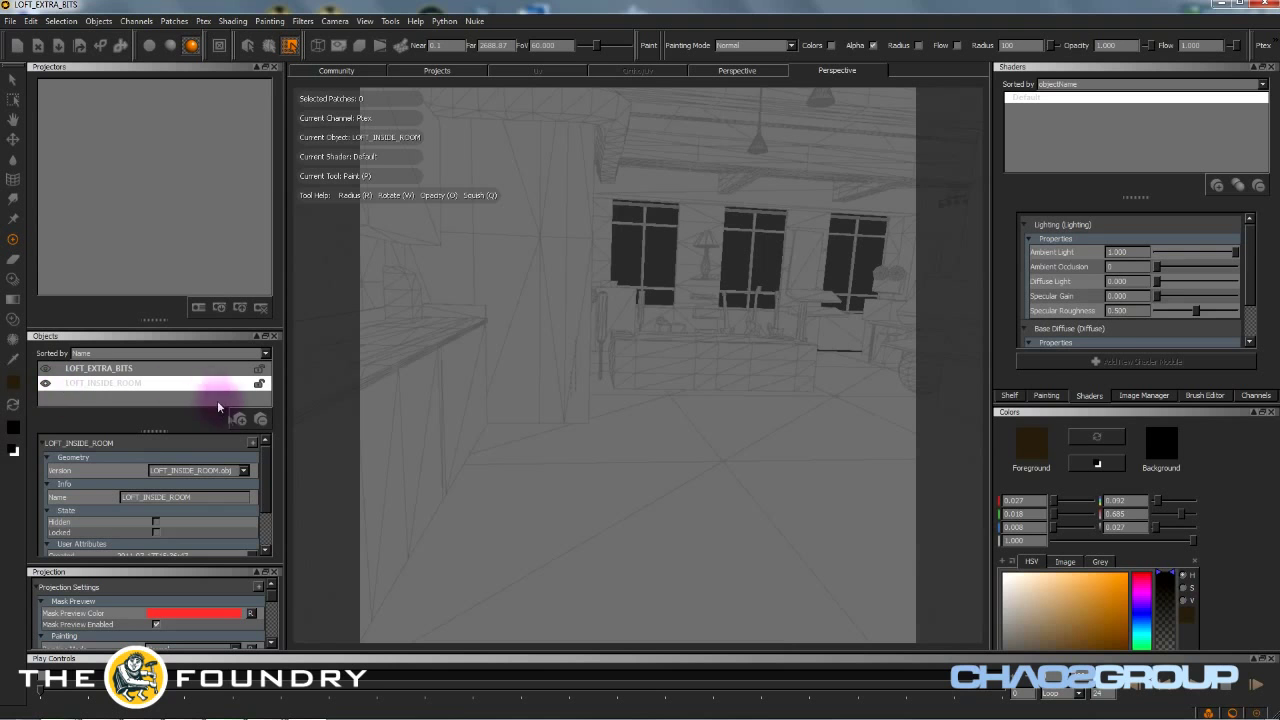
left_click(237, 417)
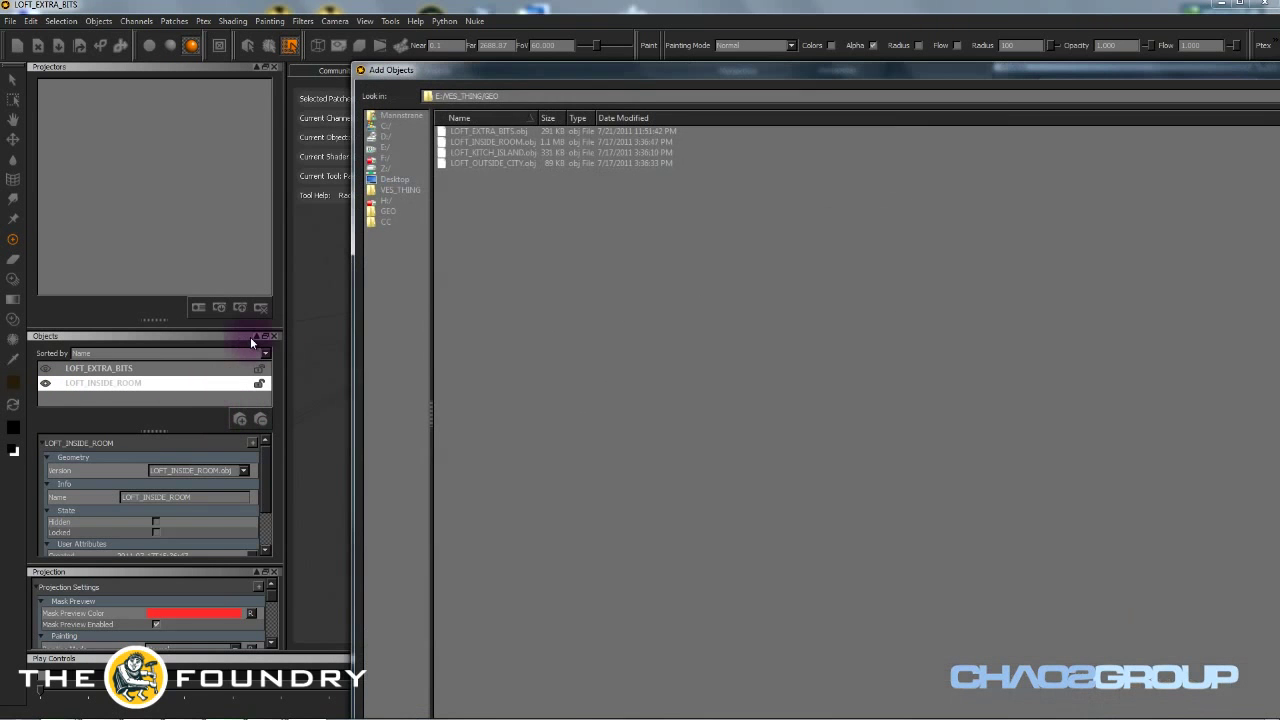
left_click(484, 154)
double_click(490, 155)
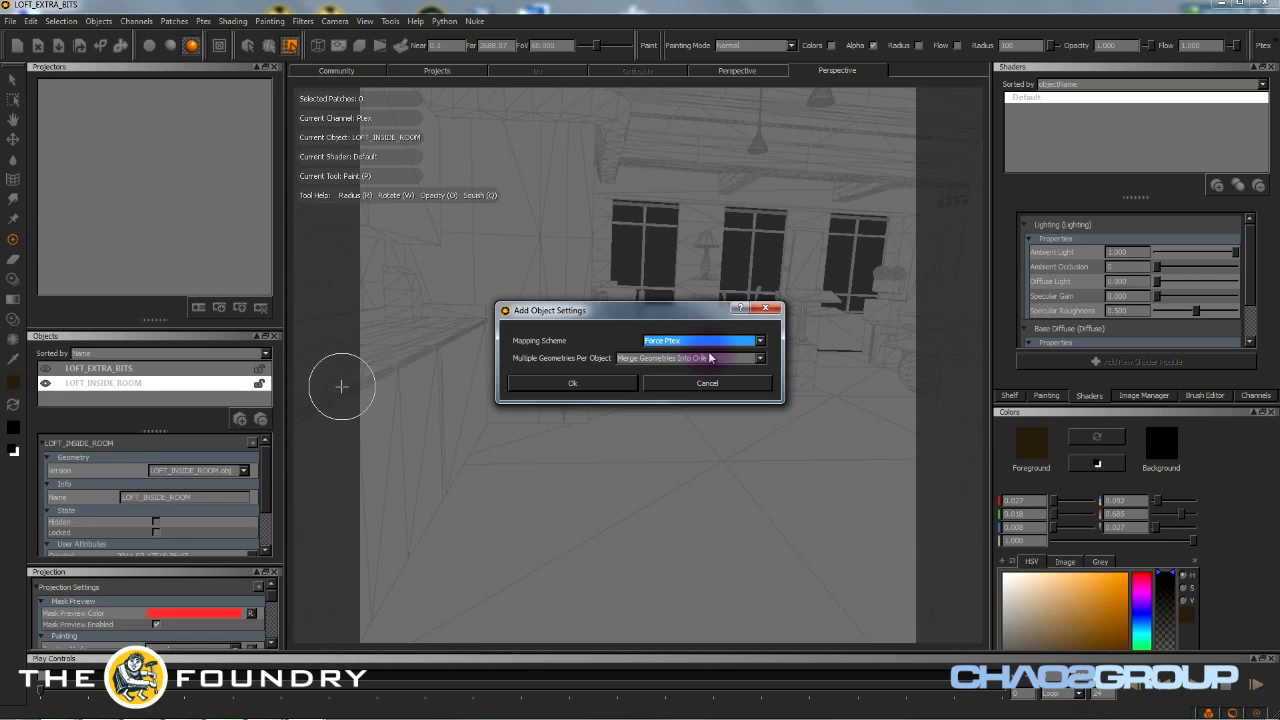
left_click(588, 383)
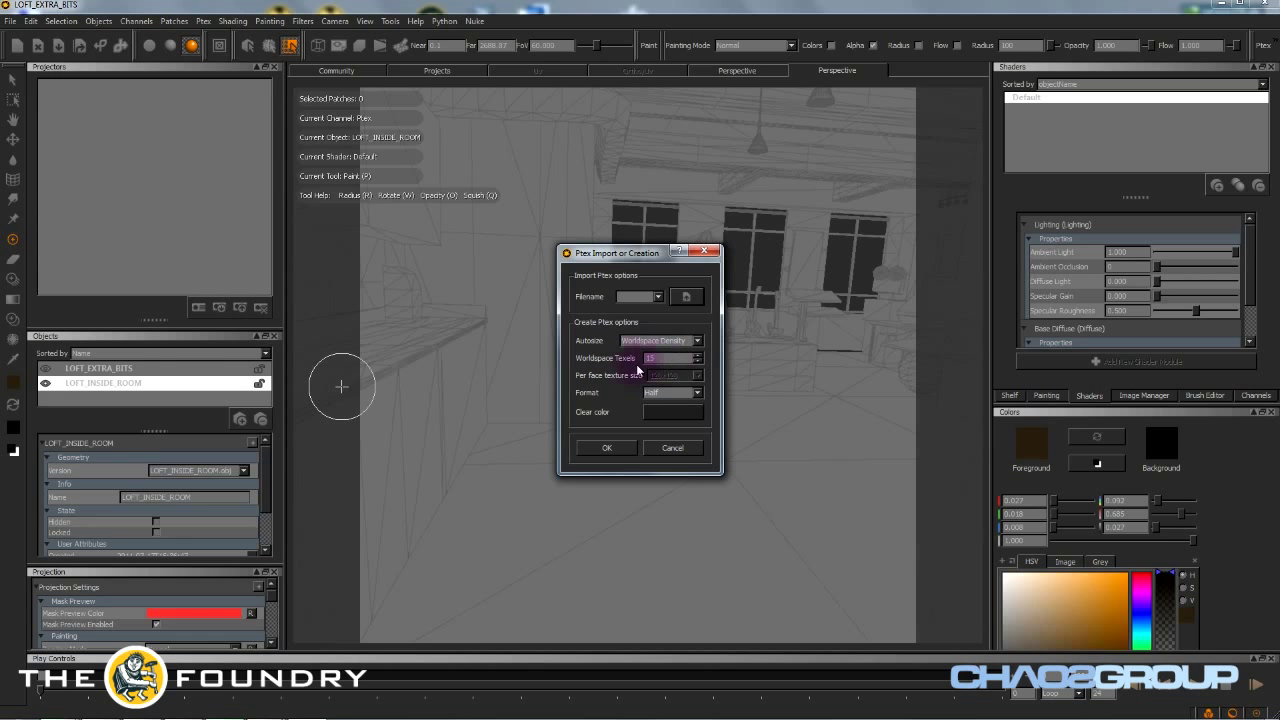
left_click(603, 451)
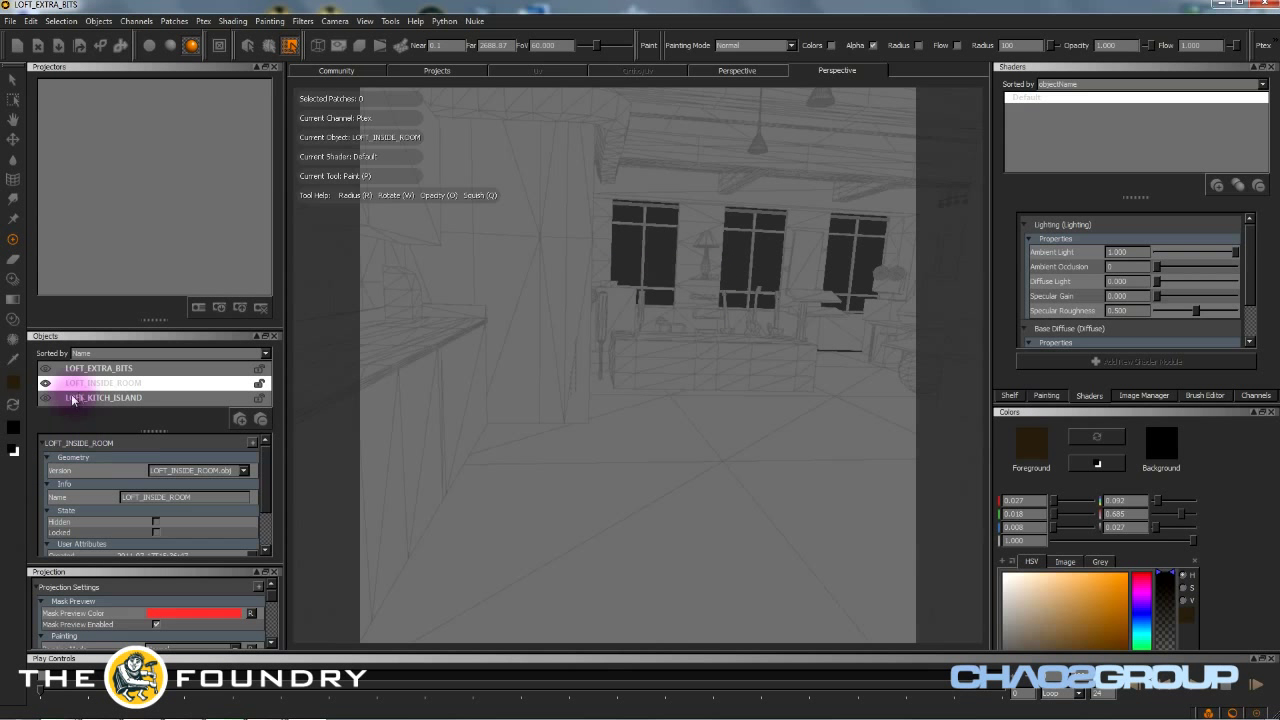
- Set the lighting for LOFT_KITCH_ISLAND to ambient light 1.000, diffuse light 0.000 and specular gain 0.000
middle_click_drag(657, 486, 580, 465, "alt")
right_click_drag(597, 457, 587, 462, "alt")
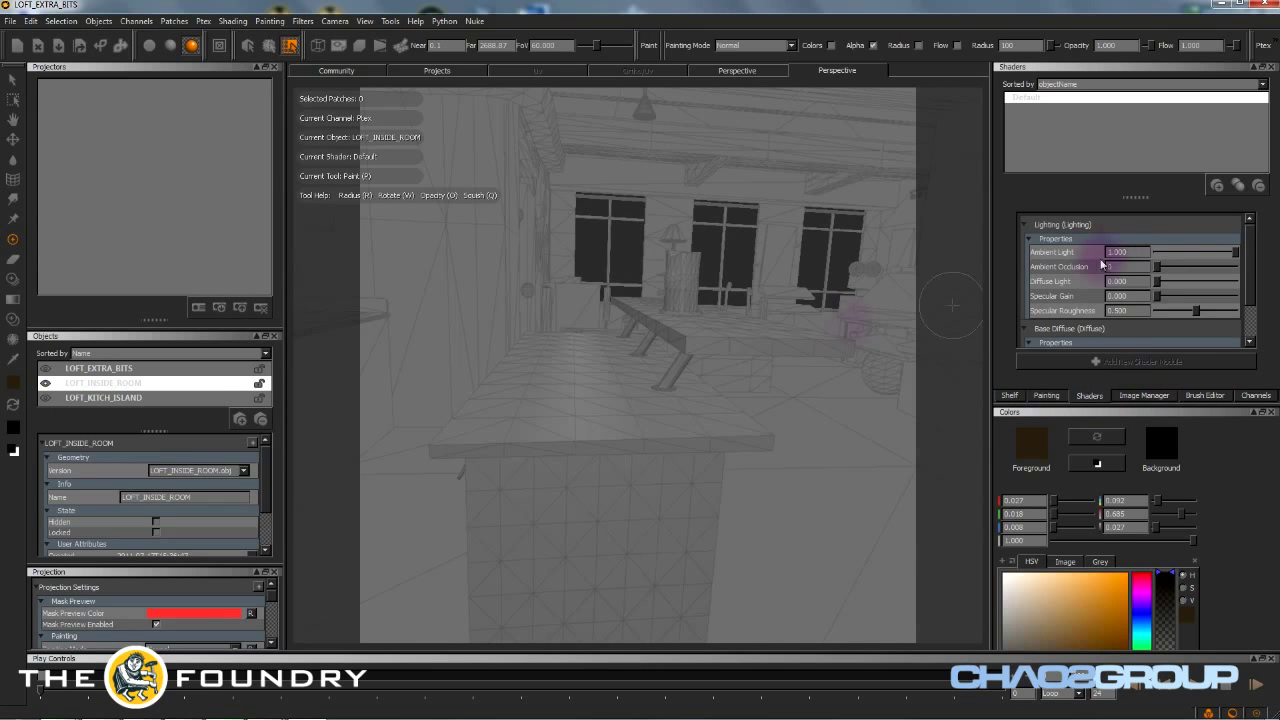
left_click(105, 396)
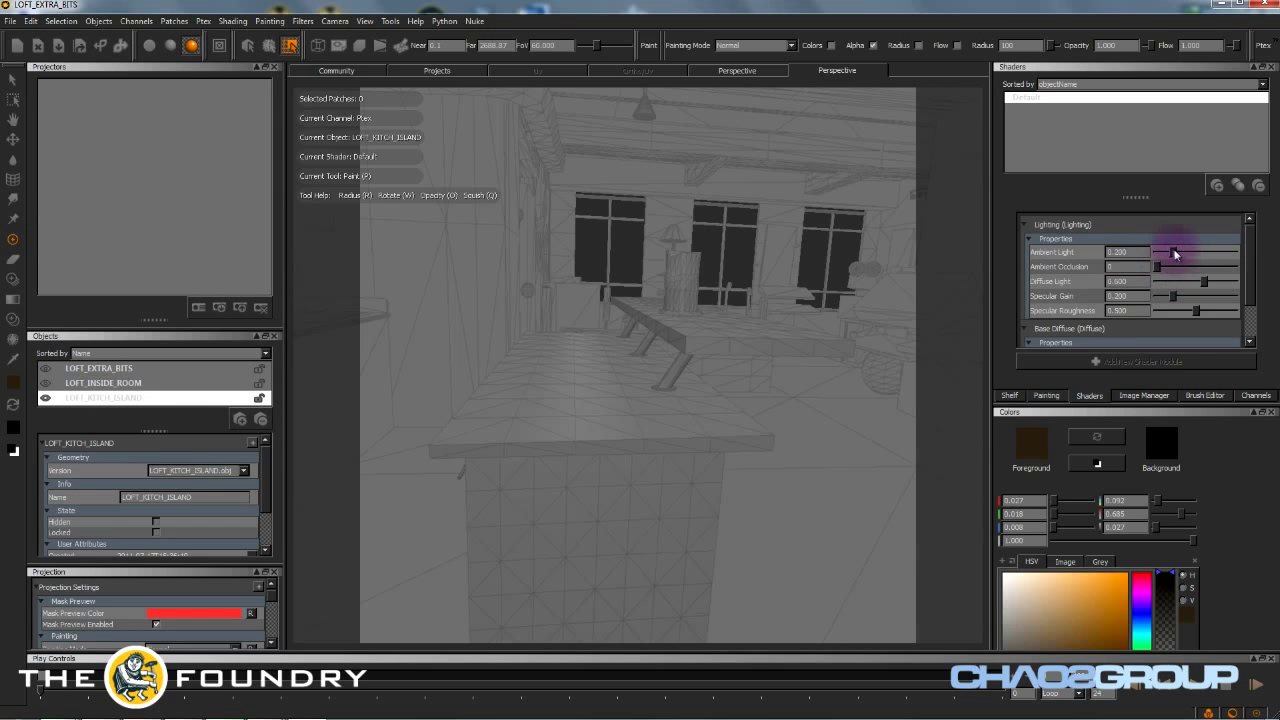
left_click_drag(1175, 253, 1272, 257)
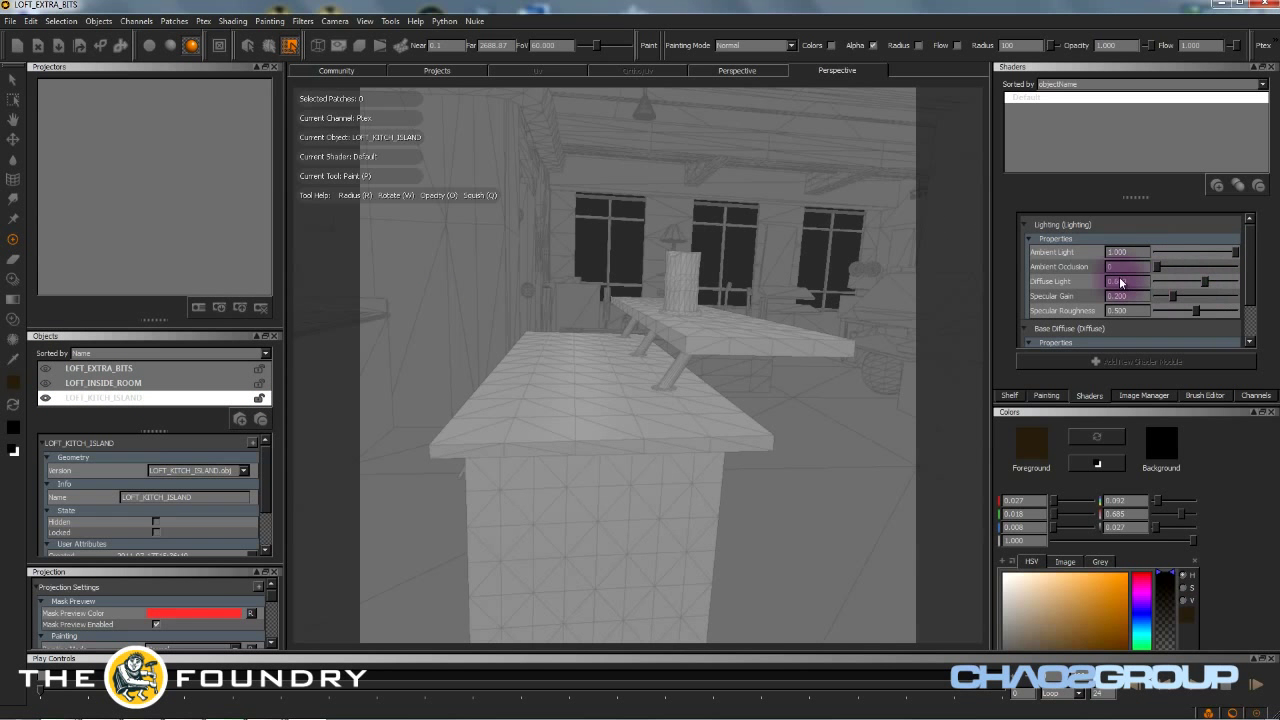
left_click_drag(1198, 283, 1158, 283)
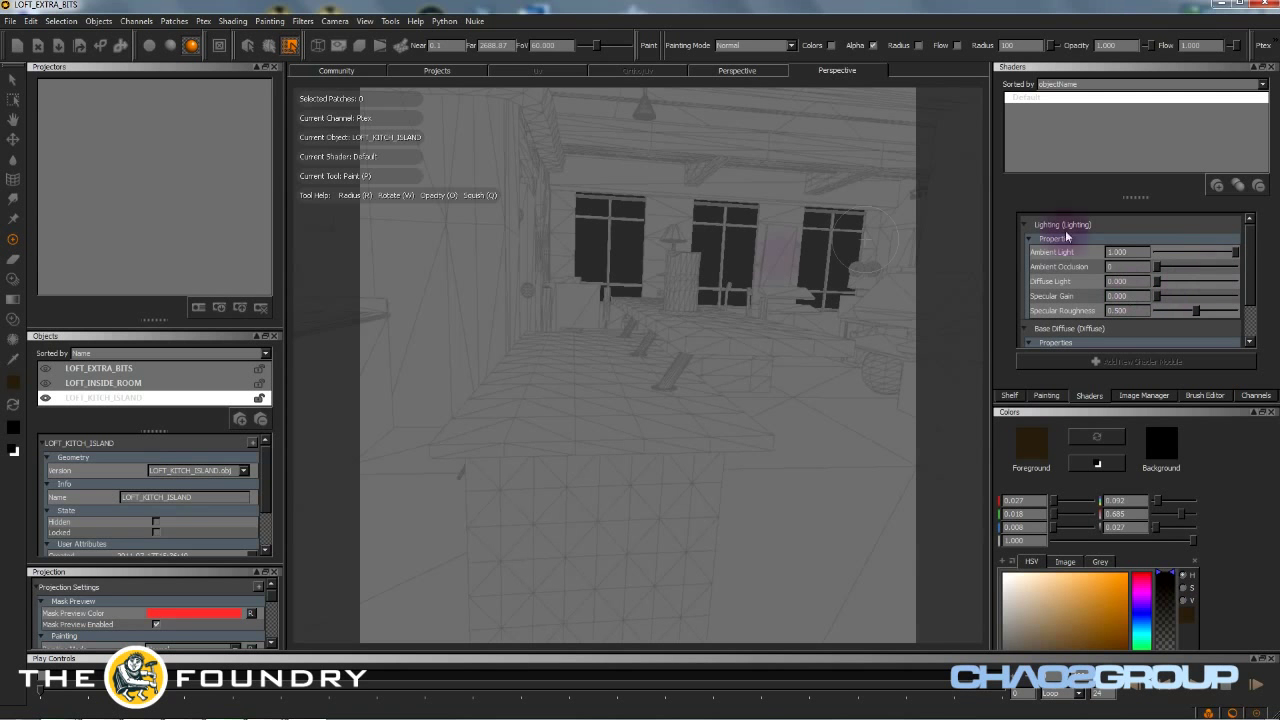
- Add LOFT_OUTSIDE_CITY.obj to the project as Ptex, using Uniform Face Size with a 128x128 per-face texture size
mouse_move(491, 463)
left_mouse_down("alt")
mouse_move(491, 474)
mouse_move(523, 427)
mouse_move(603, 423)
mouse_move(605, 471)
mouse_move(734, 277)
left_mouse_up("alt")
left_click_drag(506, 471, 655, 500, "alt")
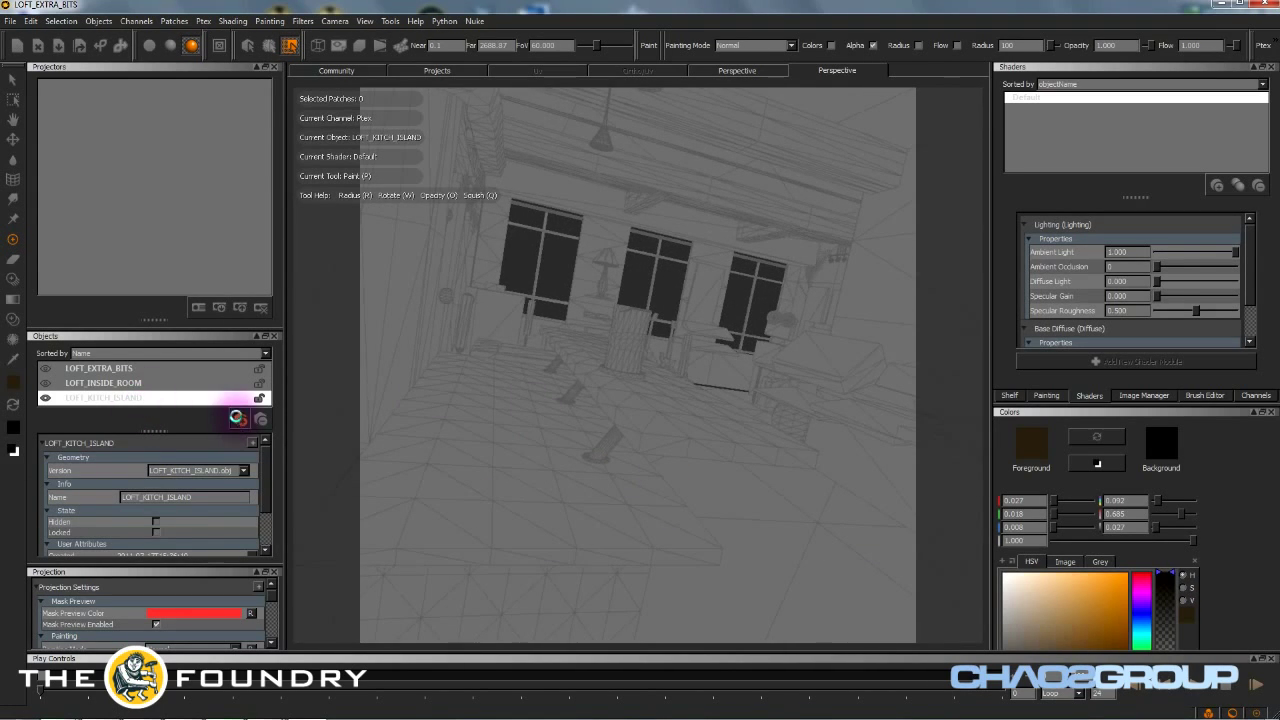
left_click(237, 417)
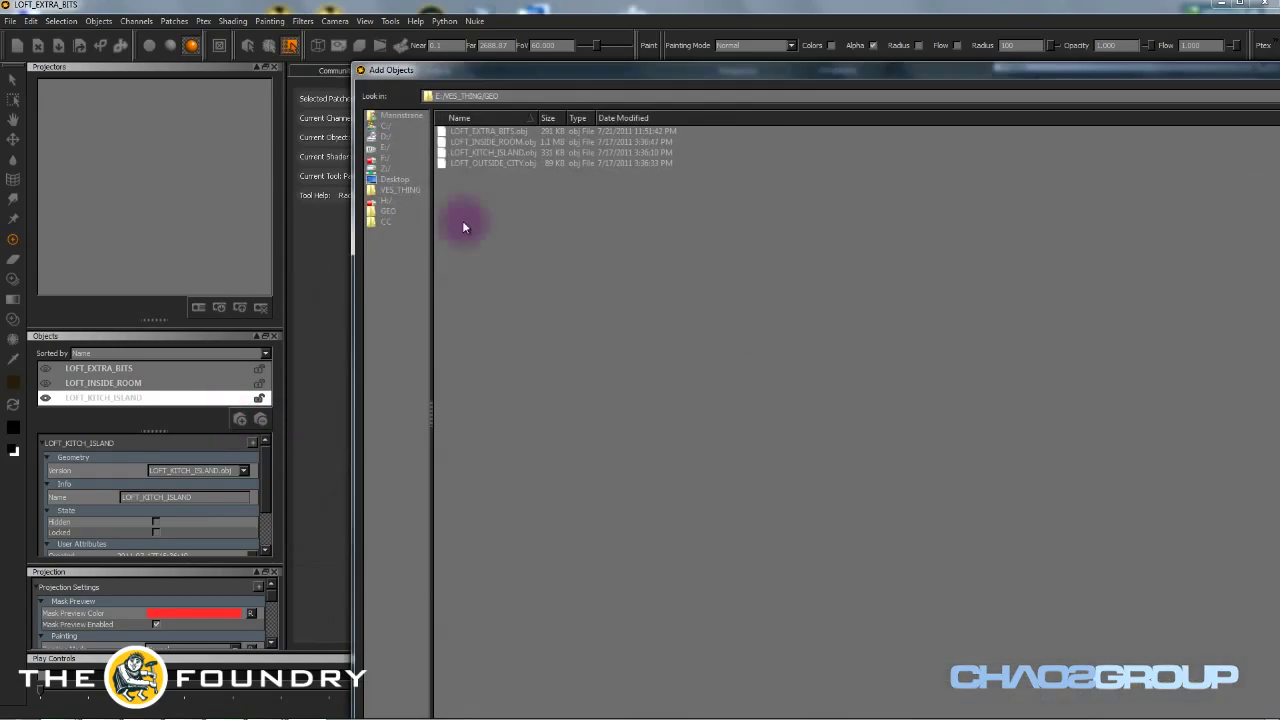
left_click(509, 165)
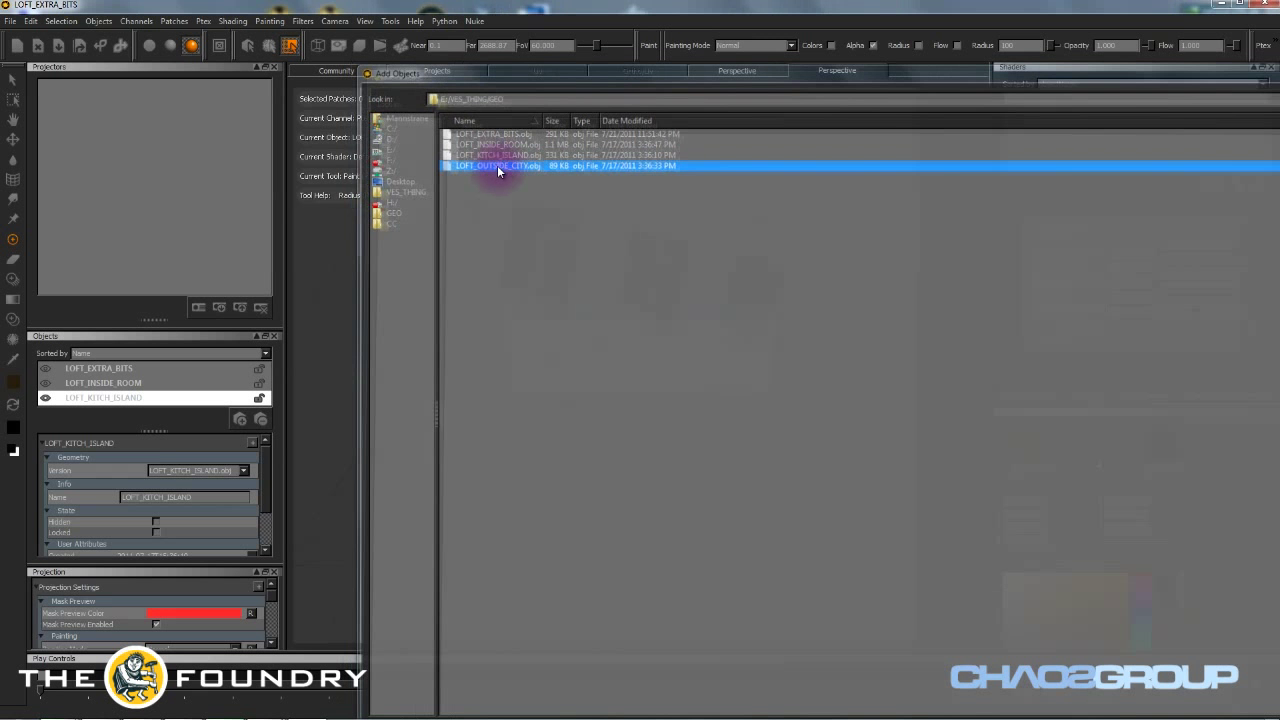
double_click(497, 165)
left_click(668, 343)
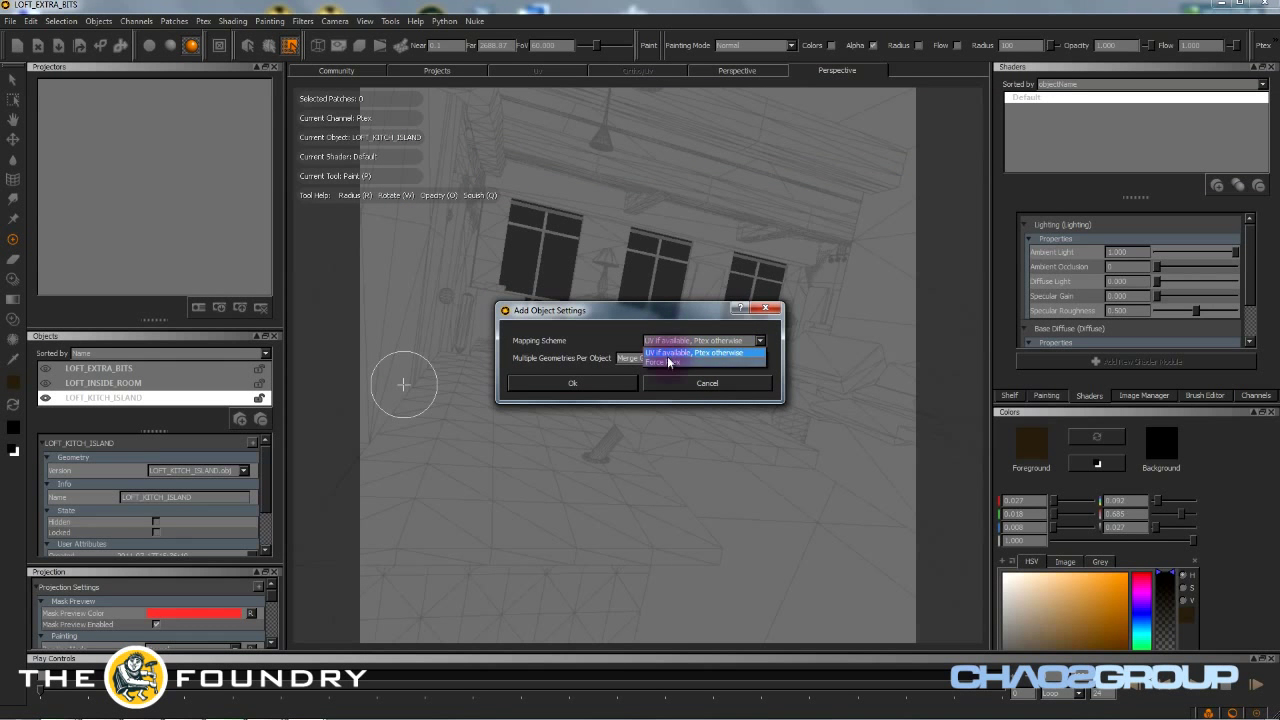
left_click(575, 384)
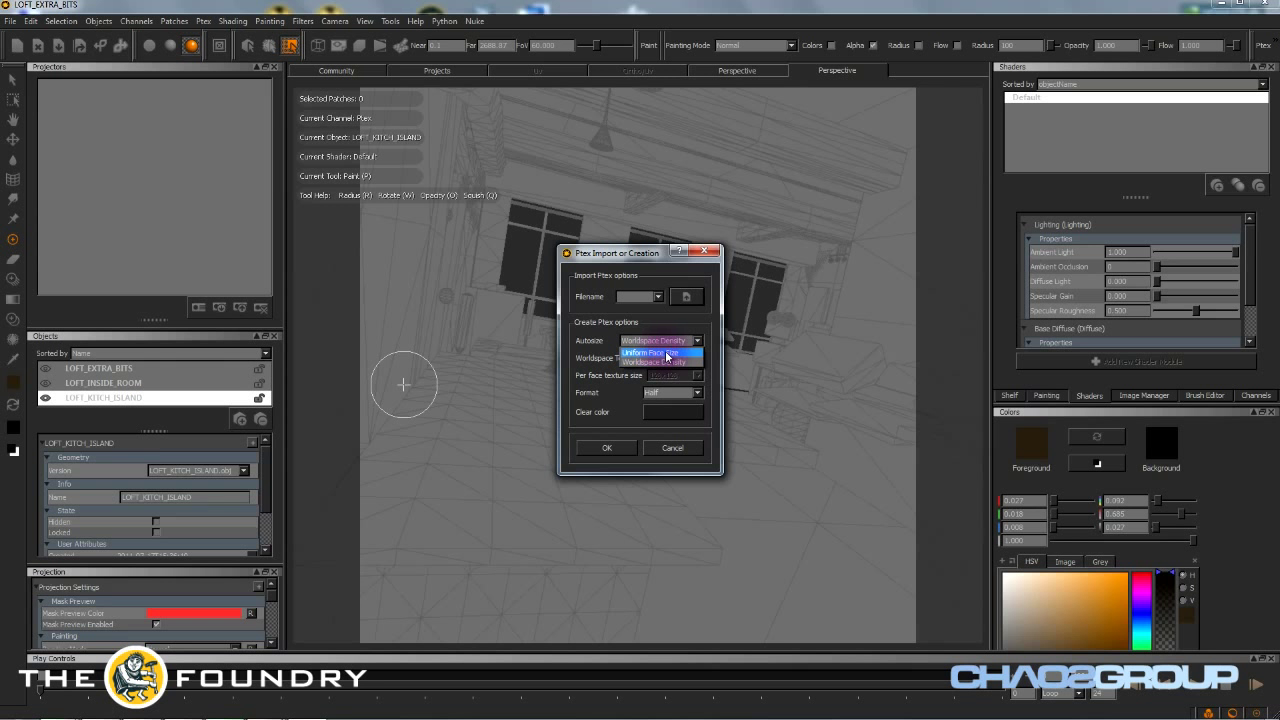
left_click(667, 354)
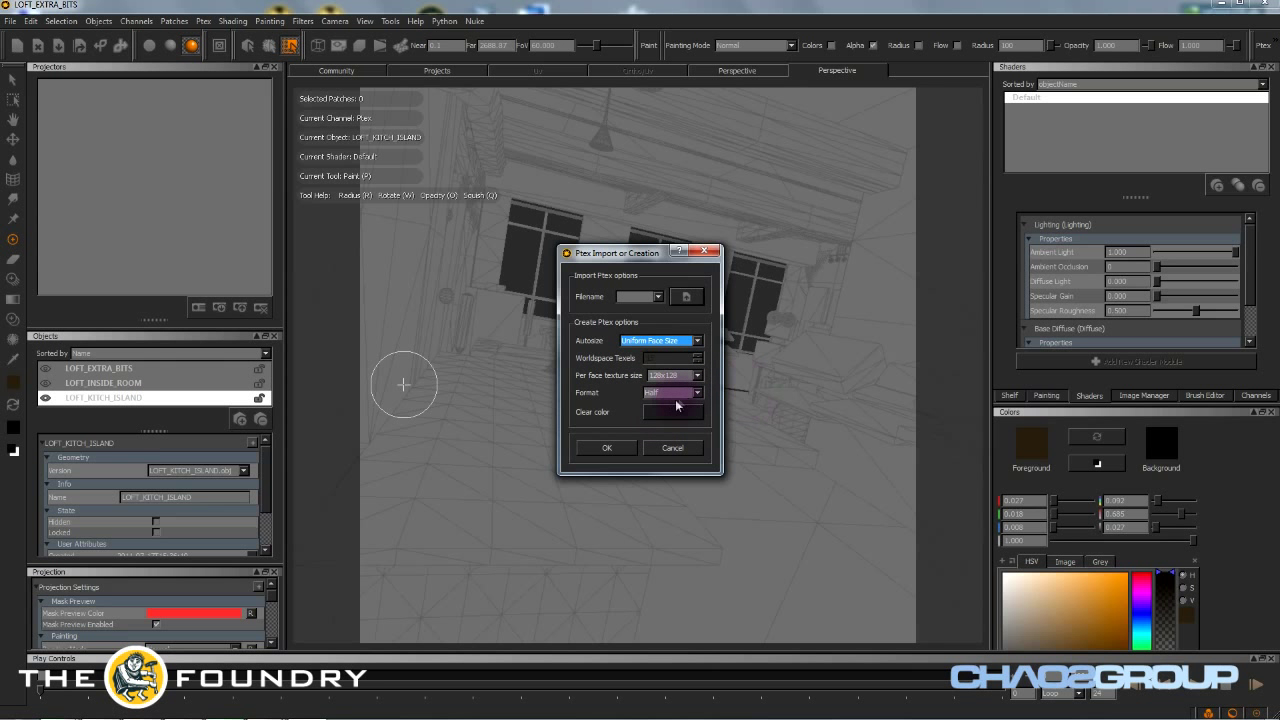
left_click(608, 447)
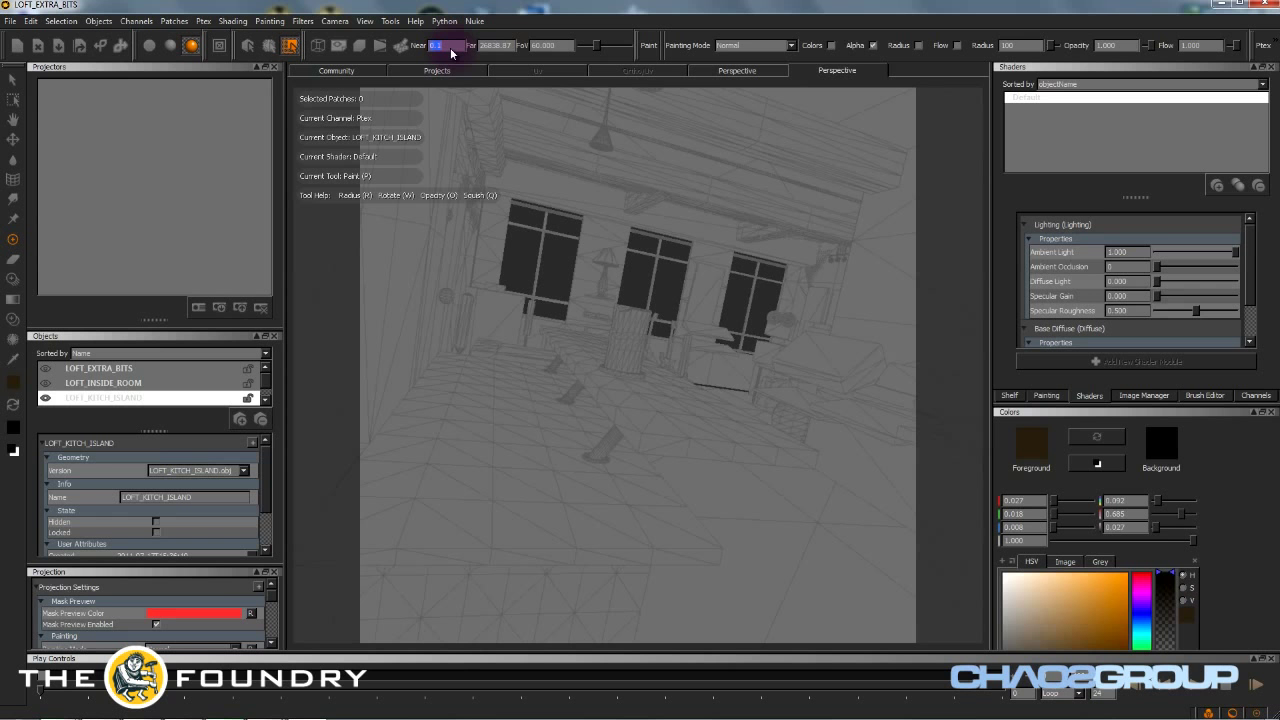
- Set the perspective camera's near clipping distance to 2
mouse_move(547, 369)
left_mouse_down("alt")
mouse_move(440, 370)
mouse_move(546, 366)
mouse_move(686, 323)
mouse_move(708, 297)
mouse_move(621, 351)
mouse_move(586, 394)
mouse_move(748, 347)
mouse_move(666, 371)
mouse_move(737, 434)
mouse_move(651, 429)
mouse_move(597, 389)
mouse_move(557, 447)
mouse_move(506, 409)
mouse_move(500, 303)
left_mouse_up("alt")
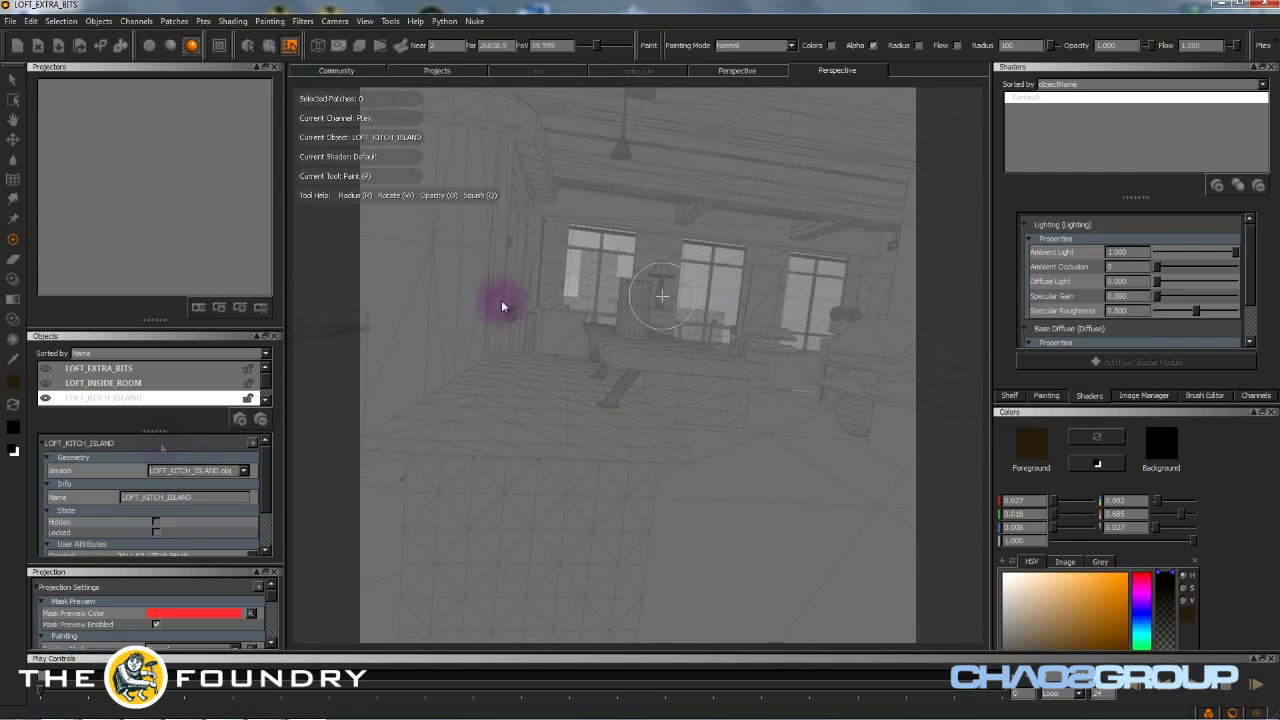
- Set the lighting for LOFT_OUTSIDE_CITY to ambient light 1.000, diffuse light 0.000 and specular gain 0.000
left_click(1052, 400)
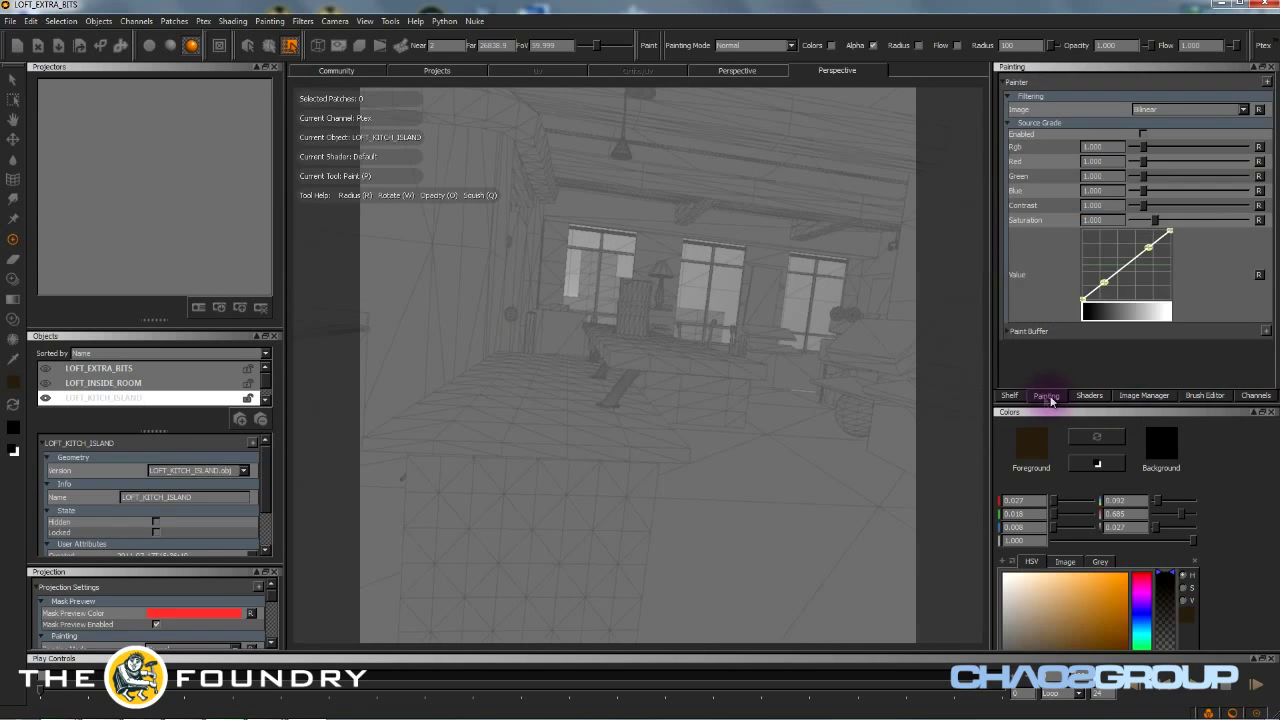
left_click(1148, 400)
left_click(1199, 399)
left_click(1165, 400)
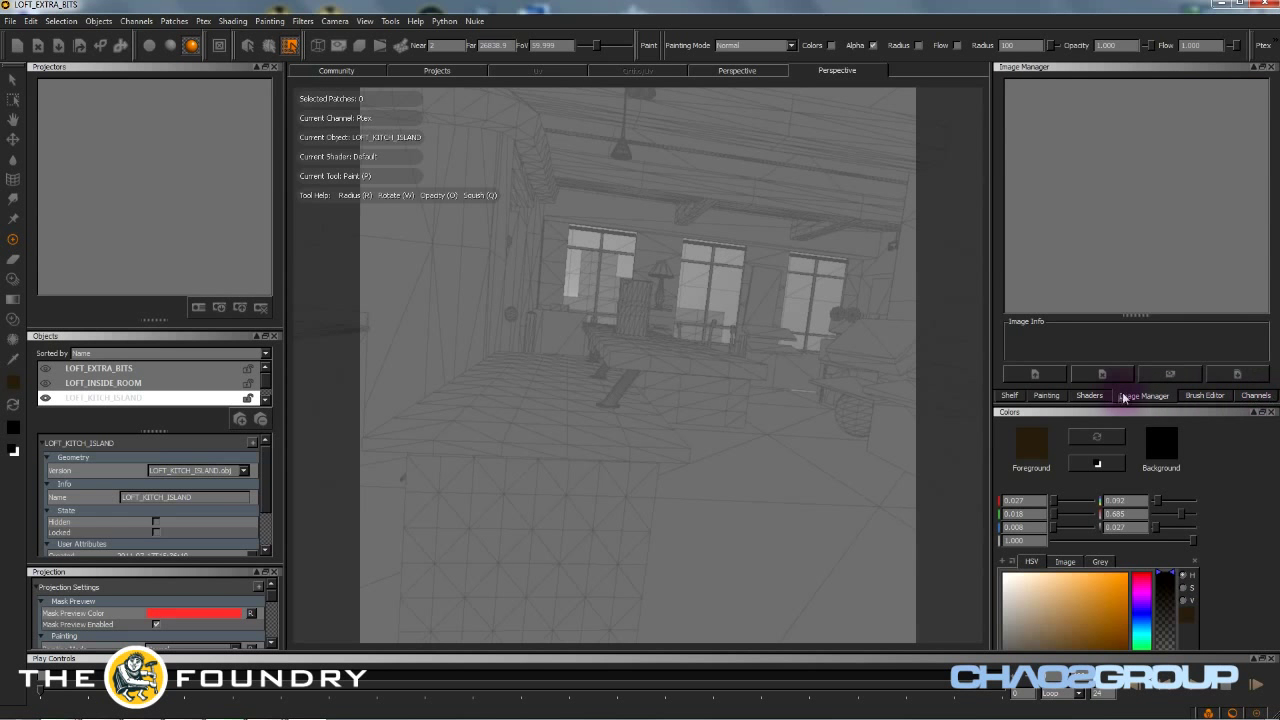
left_click(1089, 395)
scroll(97, 398, "down", 1)
left_click(97, 398)
left_click_drag(1178, 250, 1063, 291)
mouse_move(430, 341)
middle_mouse_down()
mouse_move(600, 377)
mouse_move(573, 394)
mouse_move(631, 363)
mouse_move(739, 441)
mouse_move(617, 374)
mouse_move(663, 457)
mouse_move(603, 434)
mouse_move(614, 425)
mouse_move(543, 323)
mouse_move(620, 380)
mouse_move(436, 58)
mouse_move(865, 329)
mouse_move(657, 257)
mouse_move(440, 215)
mouse_move(486, 257)
mouse_move(576, 152)
mouse_move(623, 331)
mouse_move(603, 409)
mouse_move(626, 449)
mouse_move(721, 426)
mouse_move(700, 366)
mouse_move(671, 343)
mouse_move(714, 320)
mouse_move(703, 391)
mouse_move(703, 343)
mouse_move(546, 380)
mouse_move(631, 240)
mouse_move(569, 377)
mouse_move(566, 366)
mouse_move(646, 409)
mouse_move(703, 251)
mouse_move(701, 378)
middle_mouse_up()
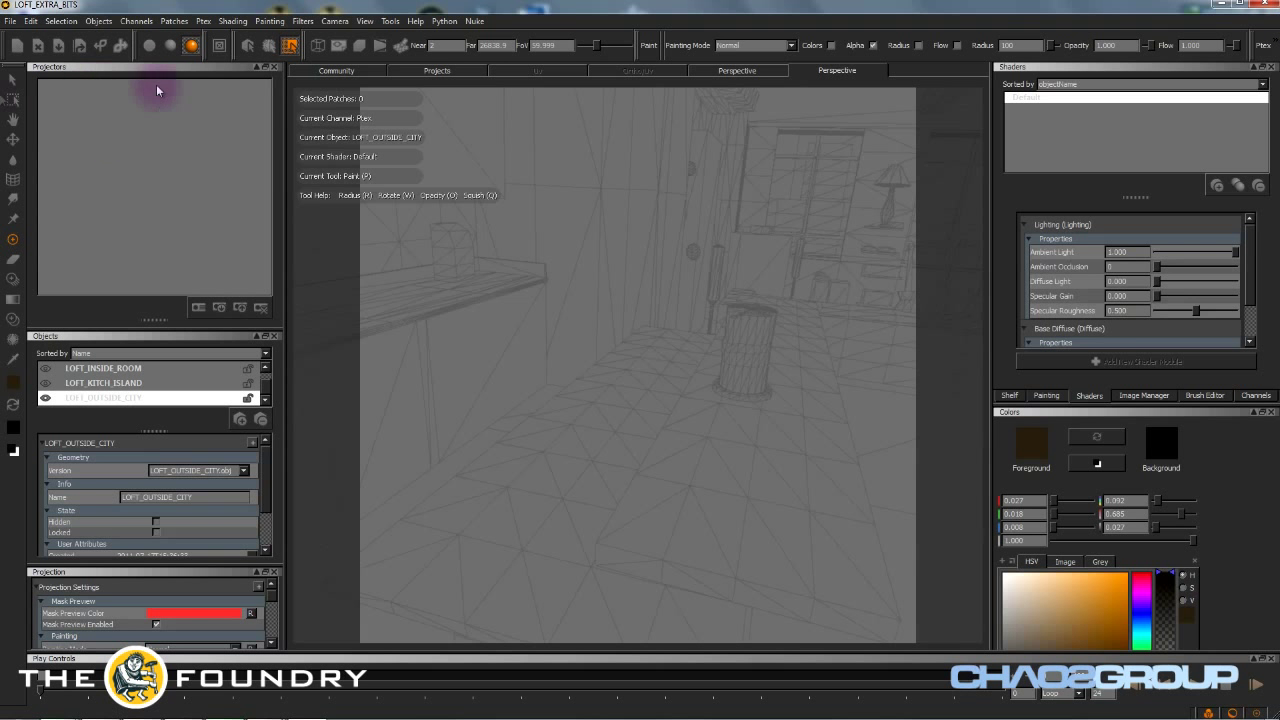
- Load the camera file MARI_CAM_V001.fbx from the GEO folder into the perspective view
left_click(338, 21)
left_click(345, 57)
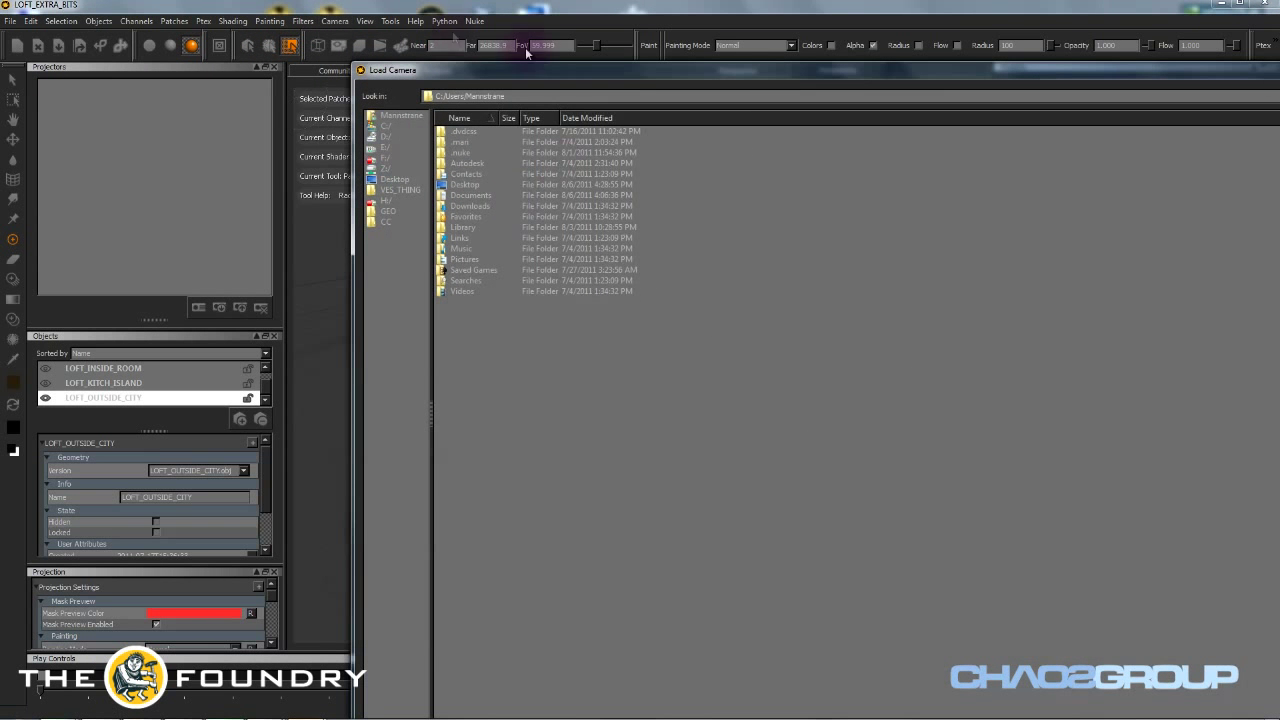
left_click(400, 212)
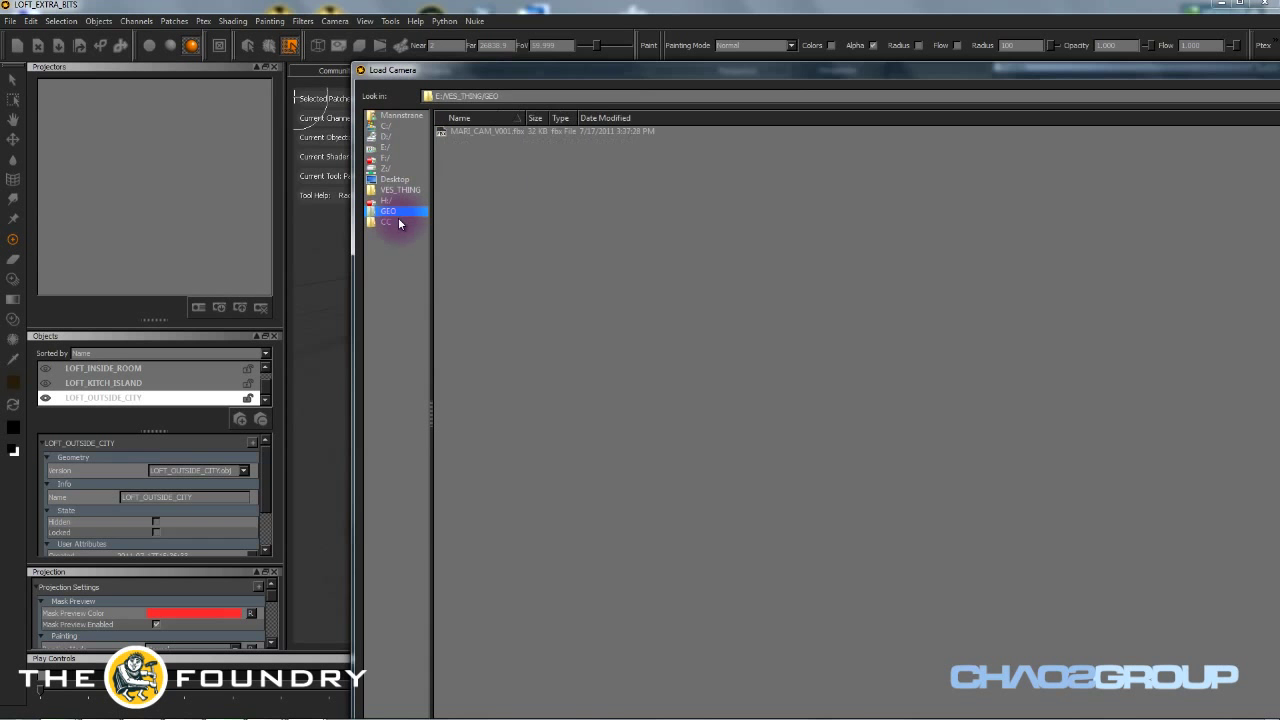
left_click(528, 132)
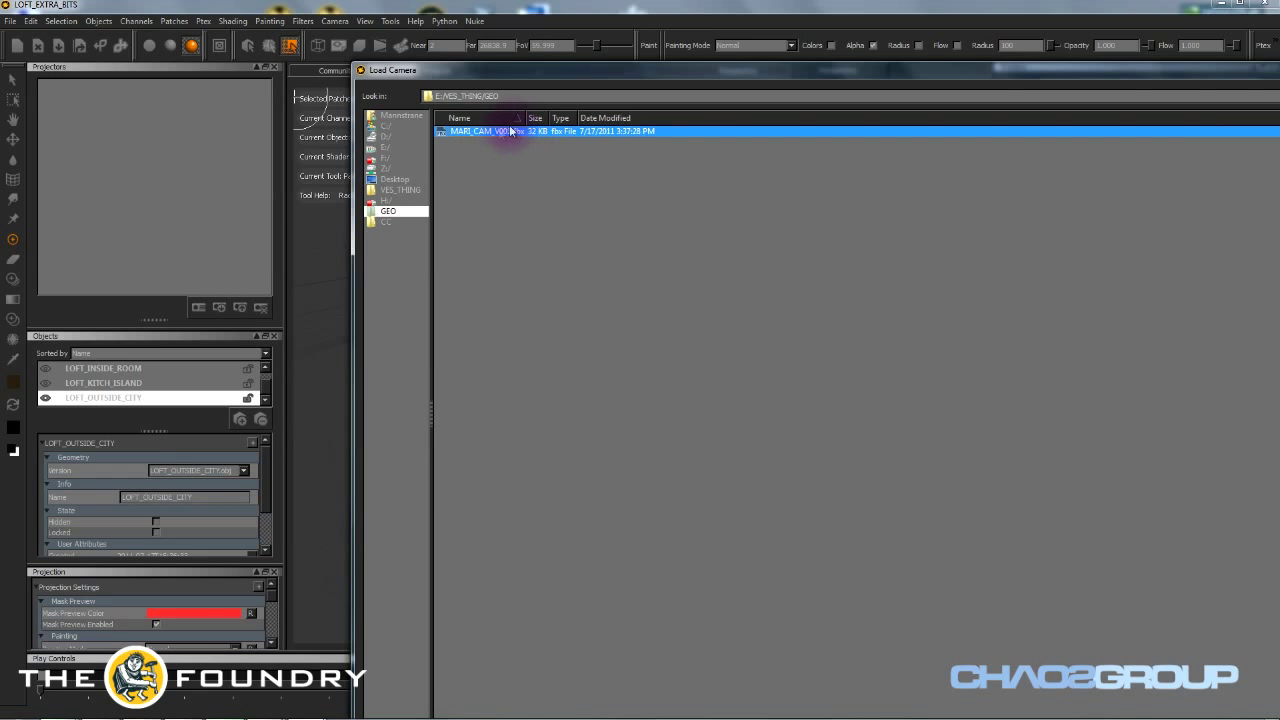
double_click(477, 139)
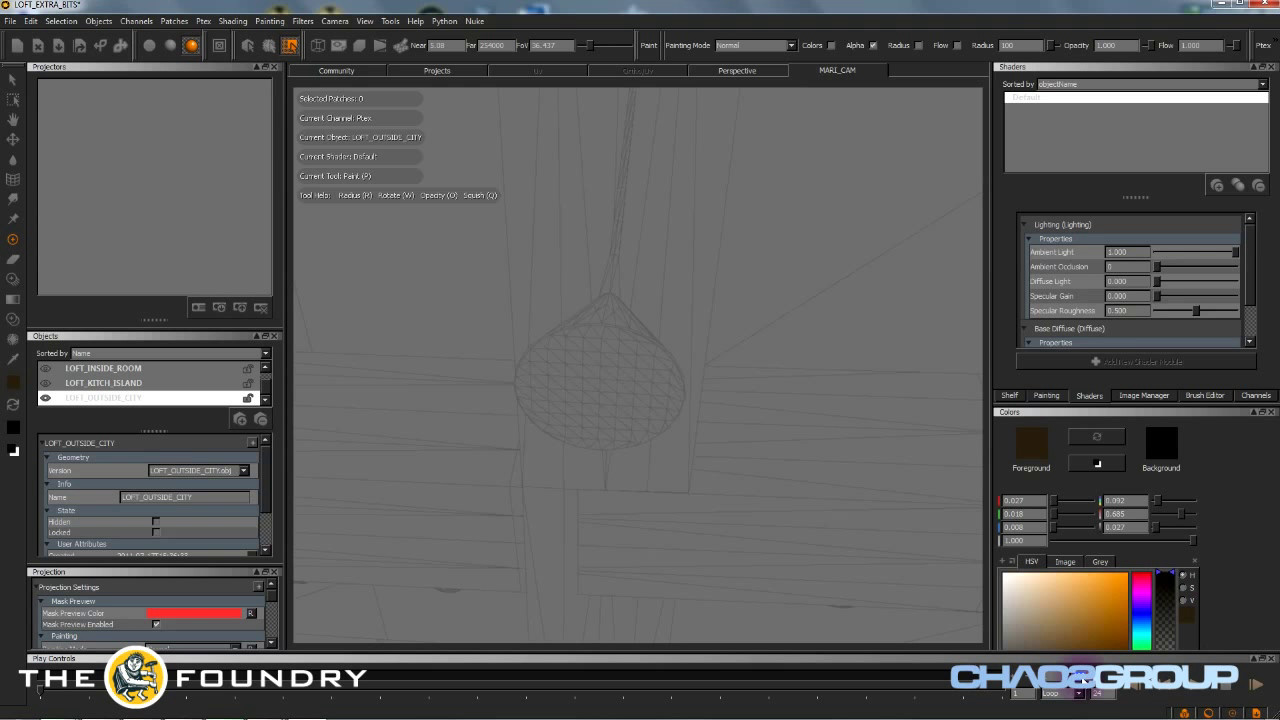
- Scrub the timeline to frame 266 and check how the view follows the loaded camera's animation
left_click_drag(40, 690, 421, 703)
left_click_drag(521, 700, 751, 697)
mouse_move(605, 438)
left_mouse_down("alt")
mouse_move(505, 446)
mouse_move(440, 472)
mouse_move(843, 487)
left_mouse_up("alt")
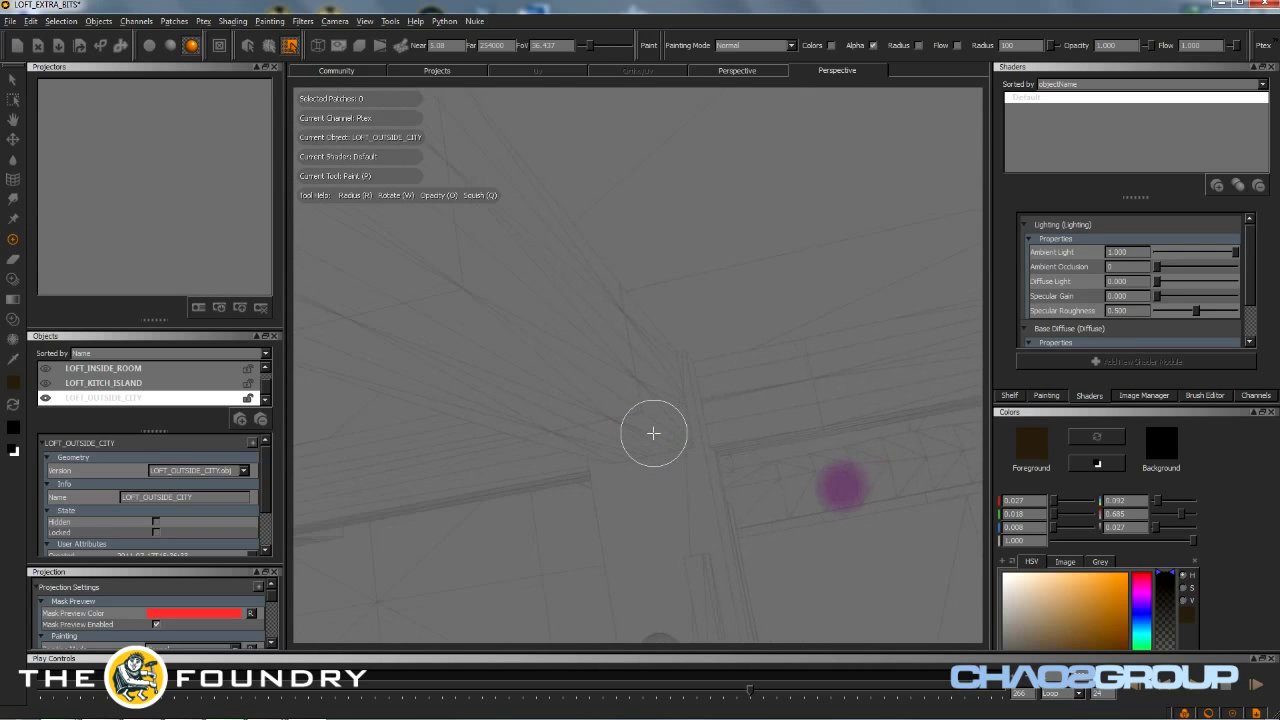
left_click_drag(753, 694, 775, 692)
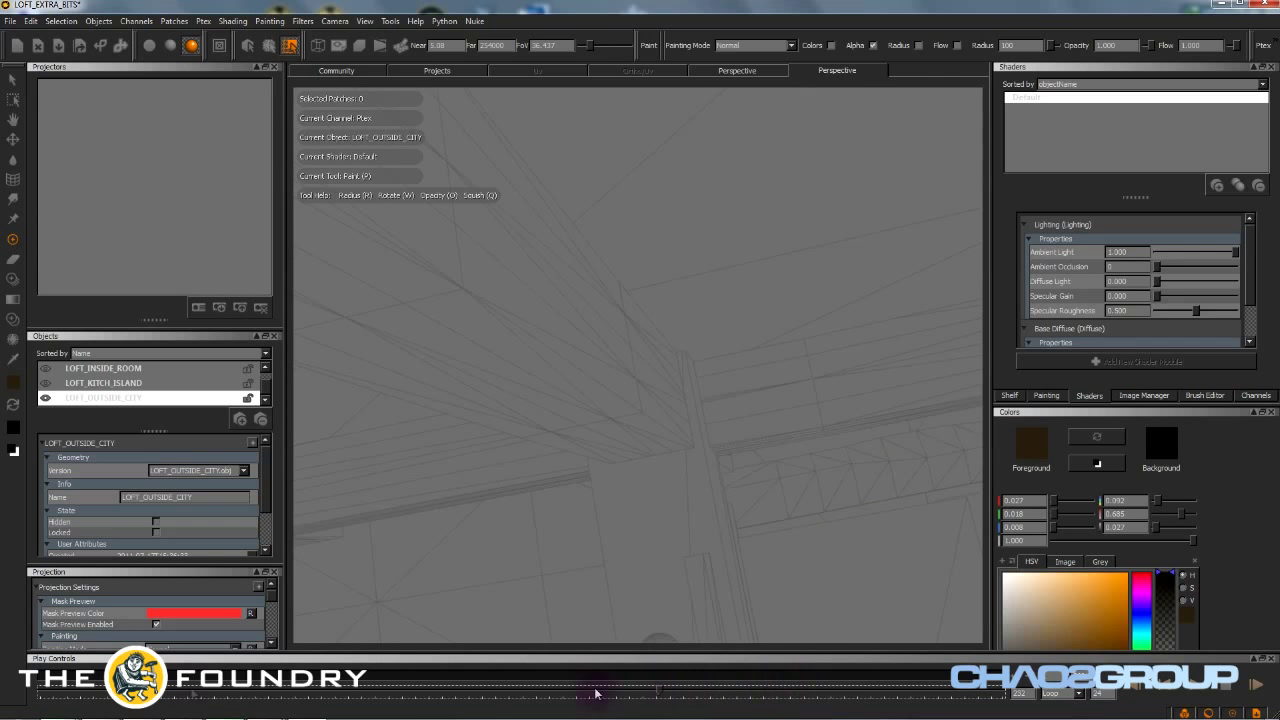
left_click_drag(684, 714, 676, 2)
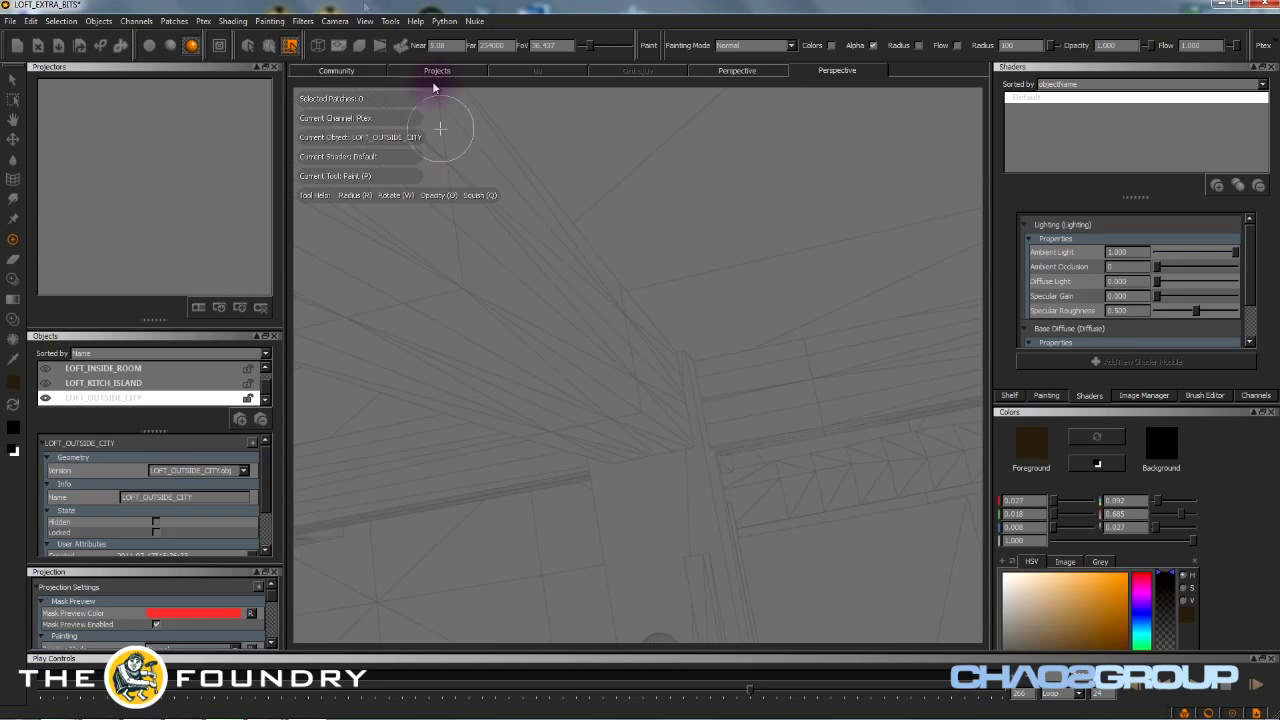
- Load MARI_CAM_V001.fbx from the GEO folder as a projector
left_click(364, 20)
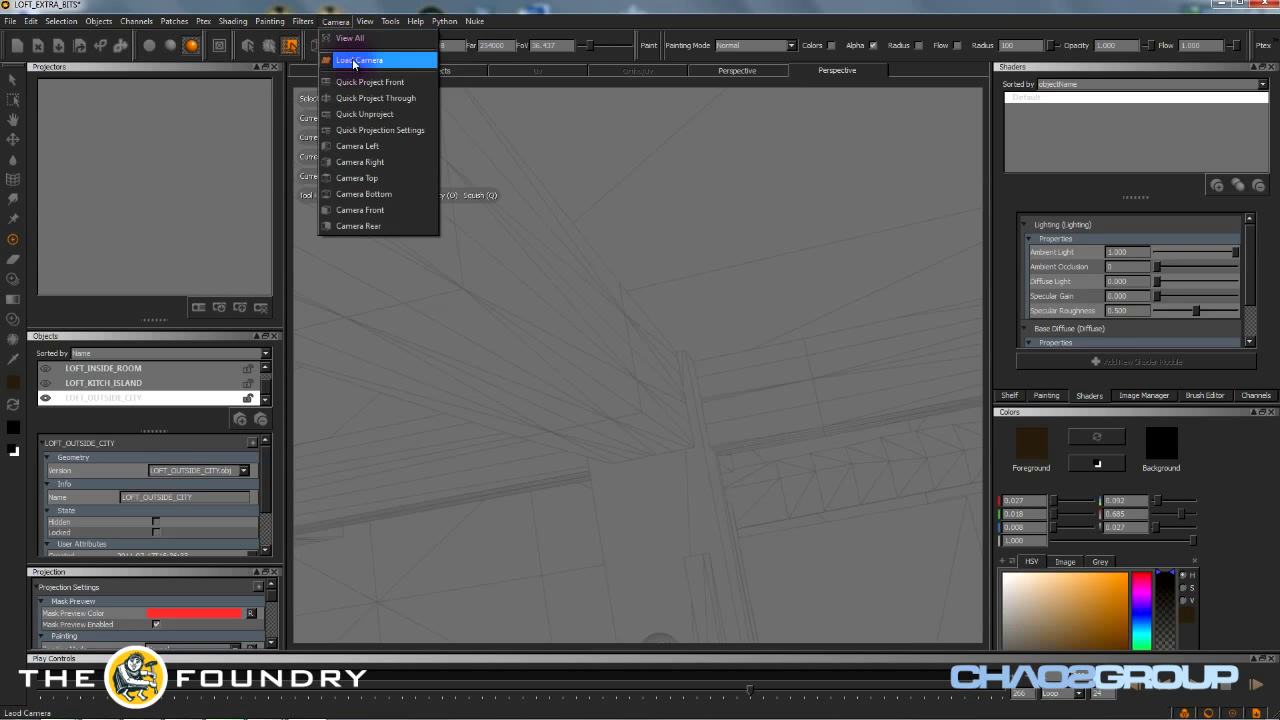
left_click(86, 109)
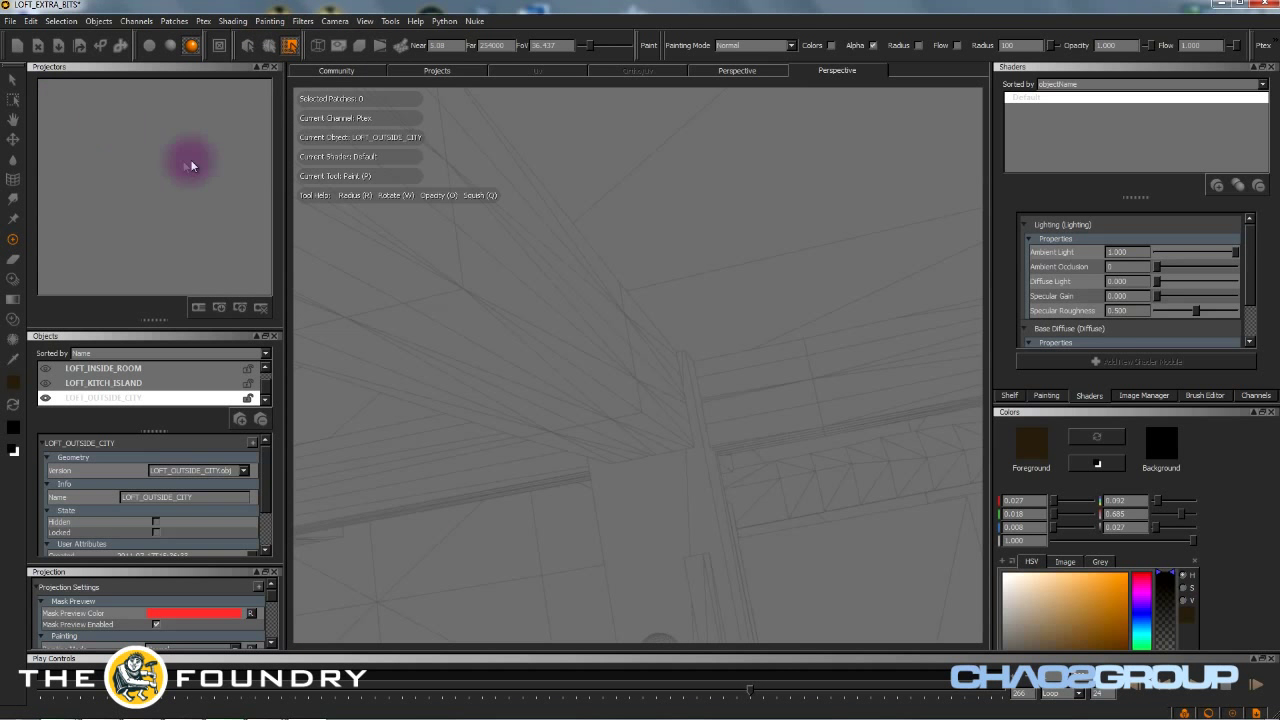
left_click(154, 162)
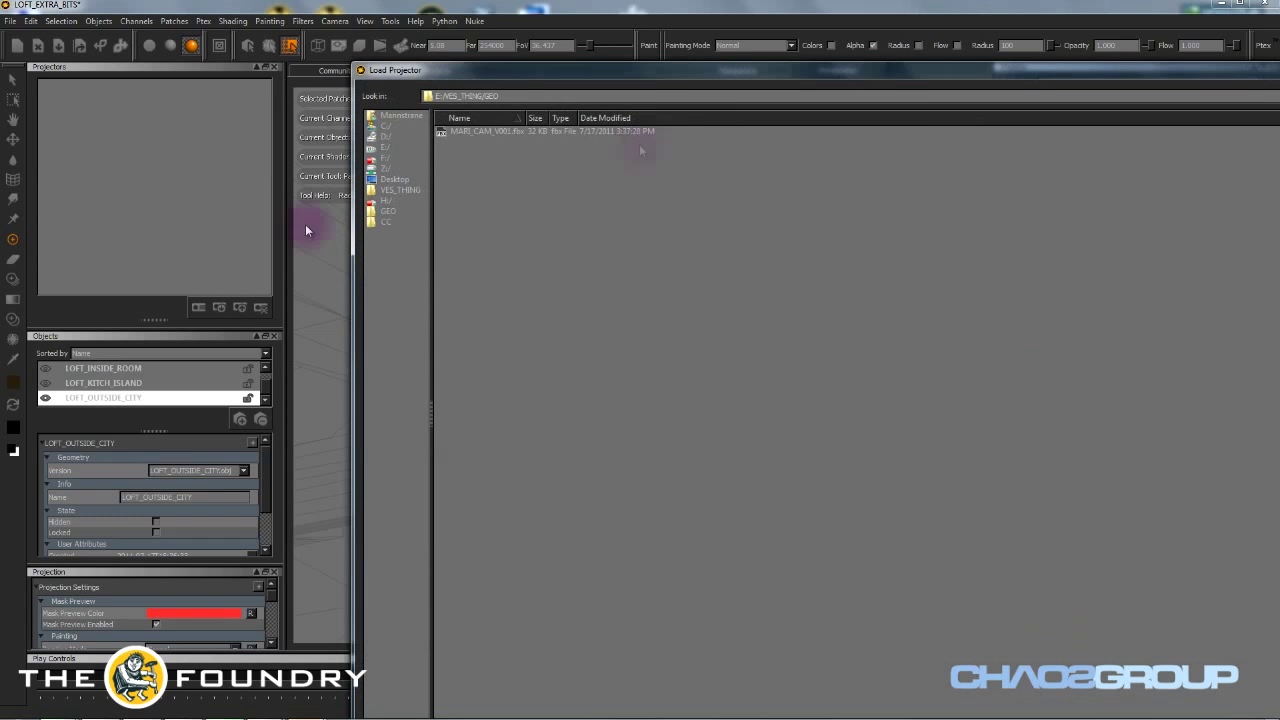
left_click(498, 133)
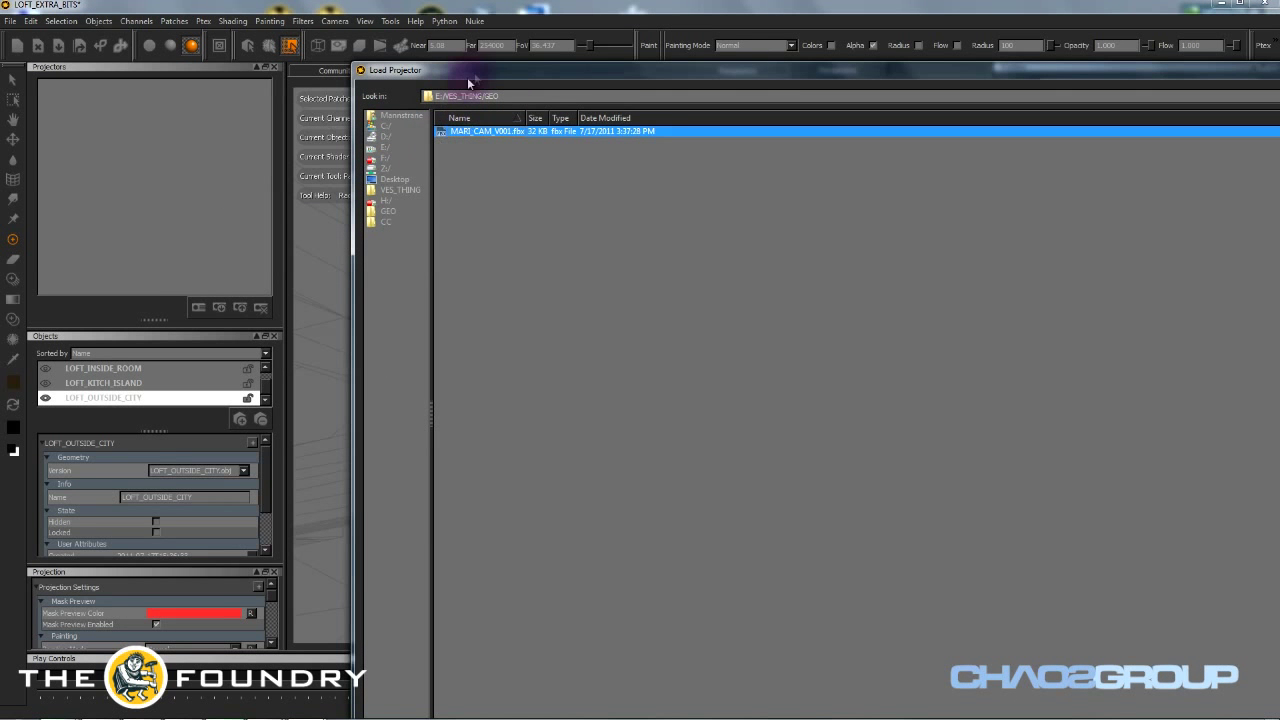
left_click_drag(471, 69, 366, 9)
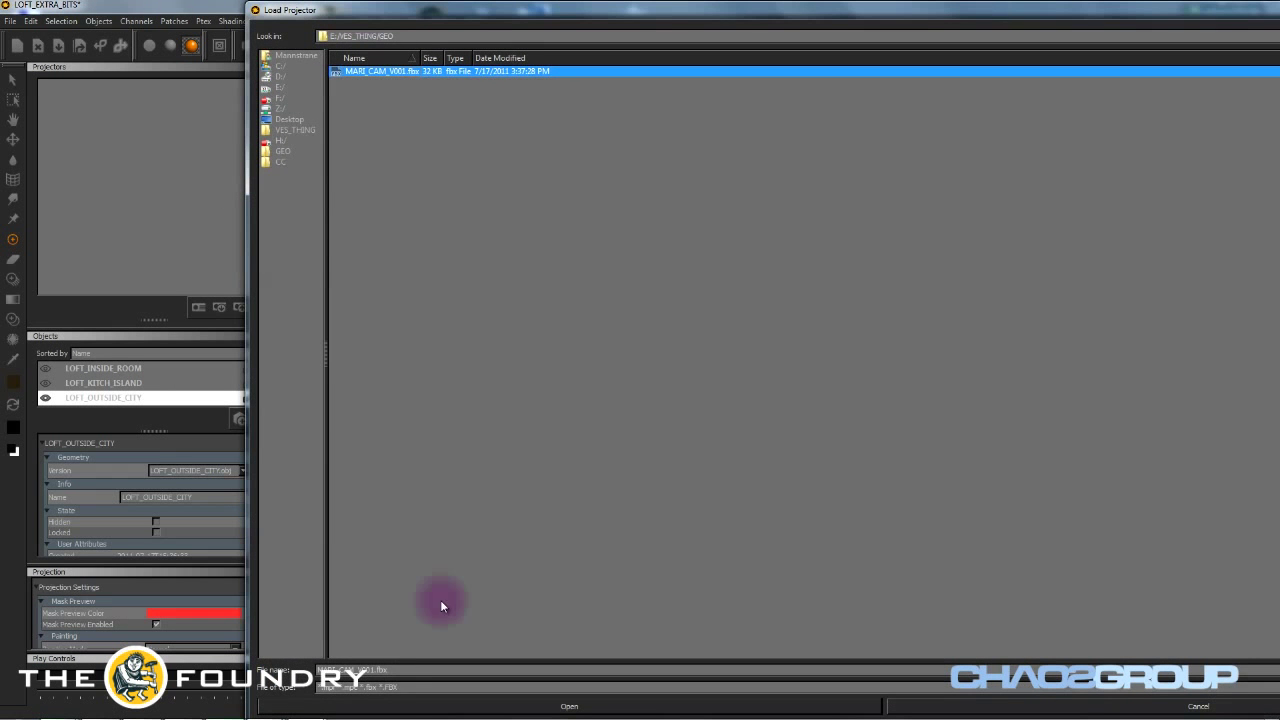
left_click(432, 707)
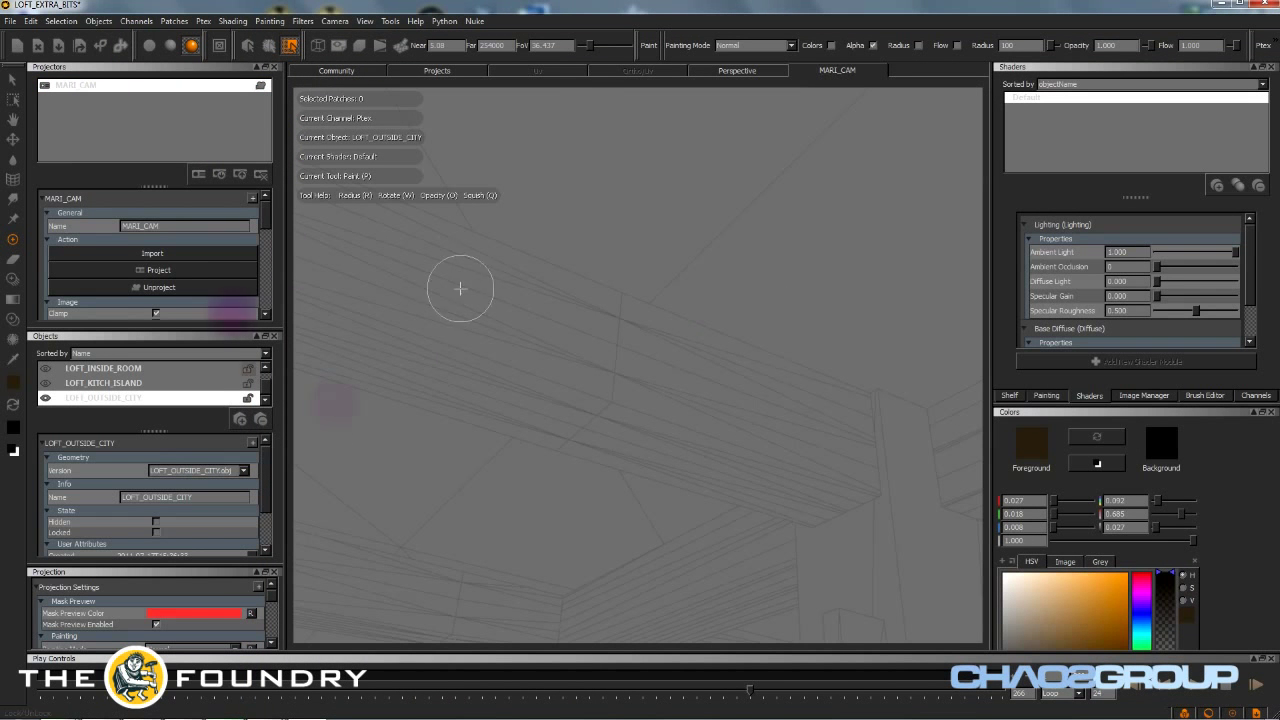
- Assign the shortcut Shift+V to the MARI_CAM projector
right_click(112, 85)
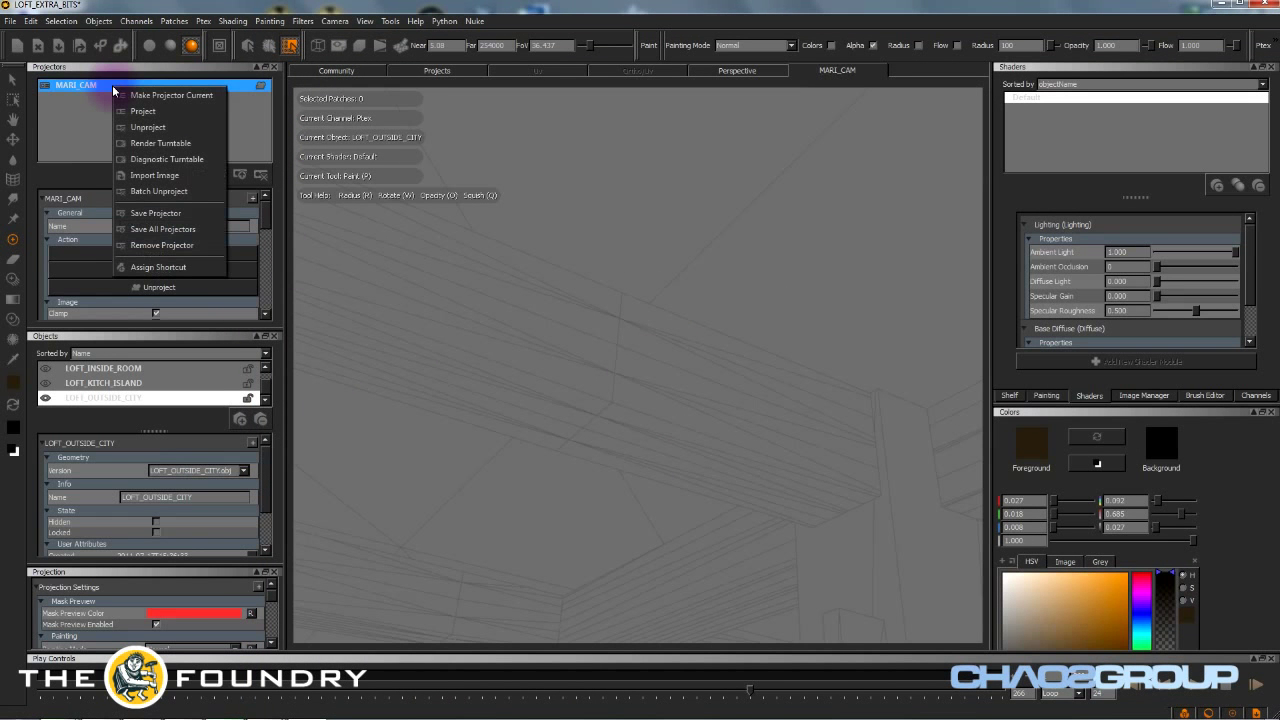
left_click(185, 267)
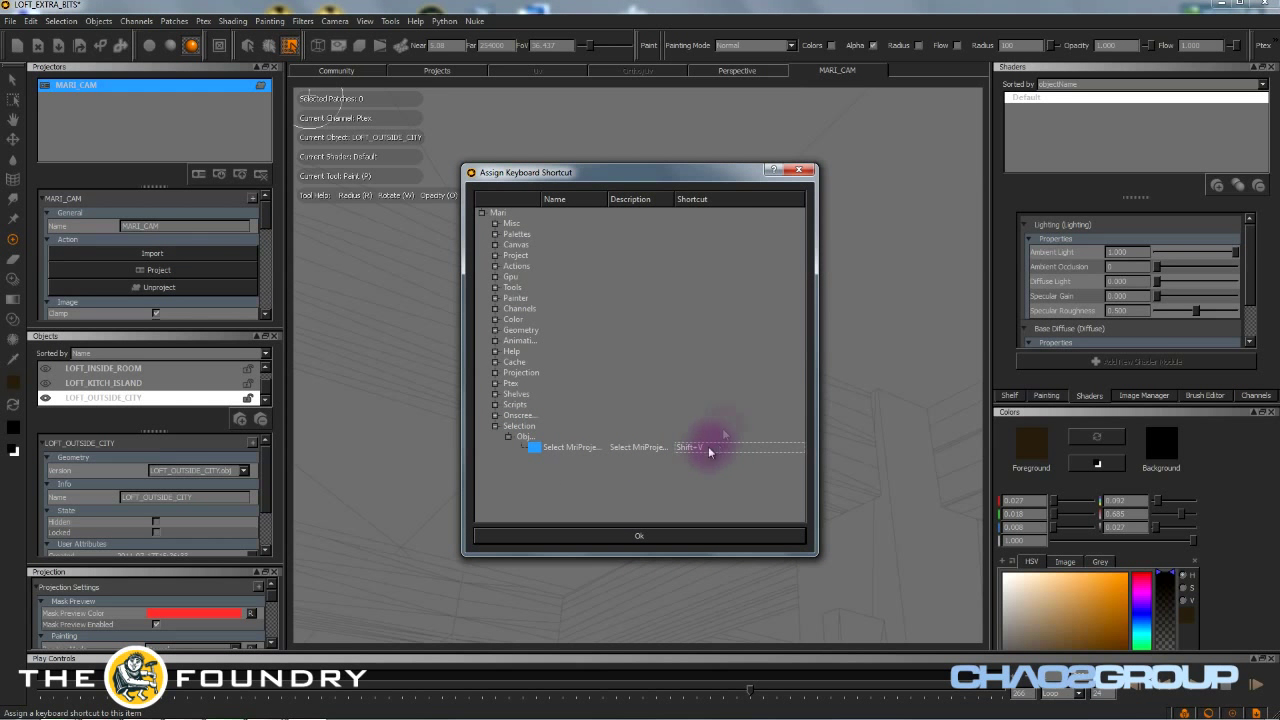
left_click(659, 535)
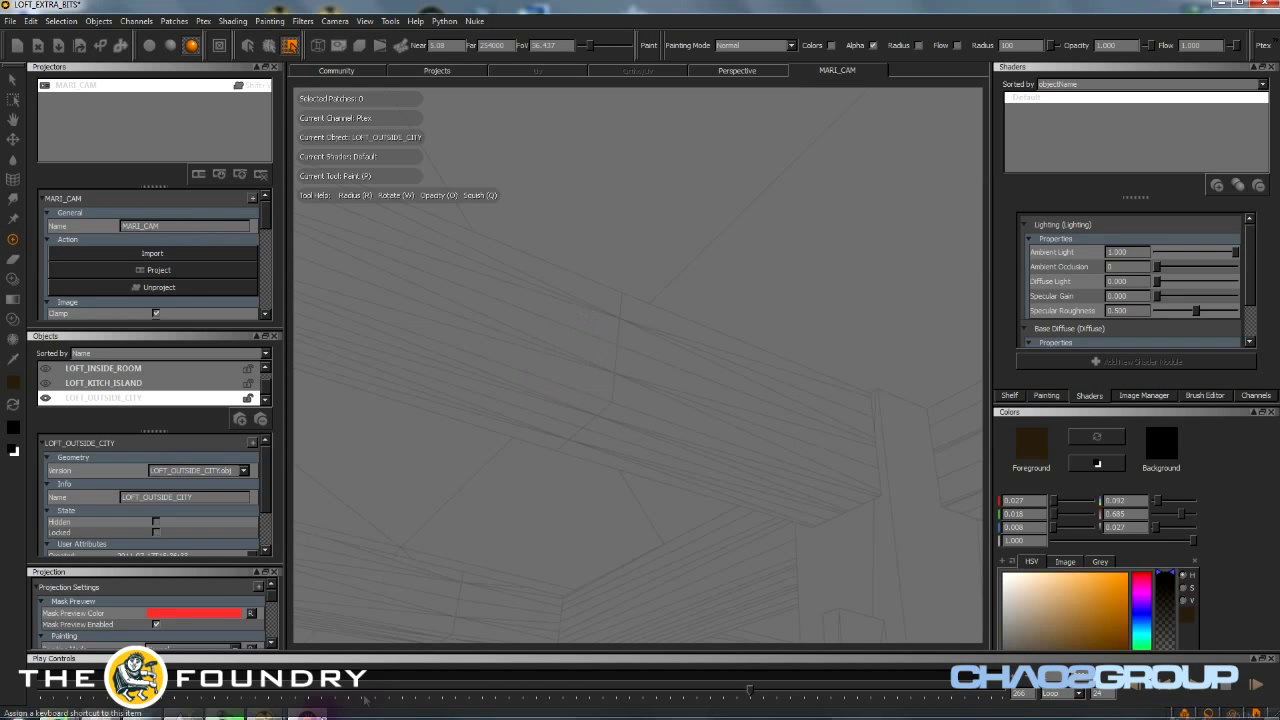
- Test the MARI_CAM shortcut by orbiting away at frame 200 and returning to the projector view, then scrub to frame 2
left_click_drag(750, 691, 572, 694)
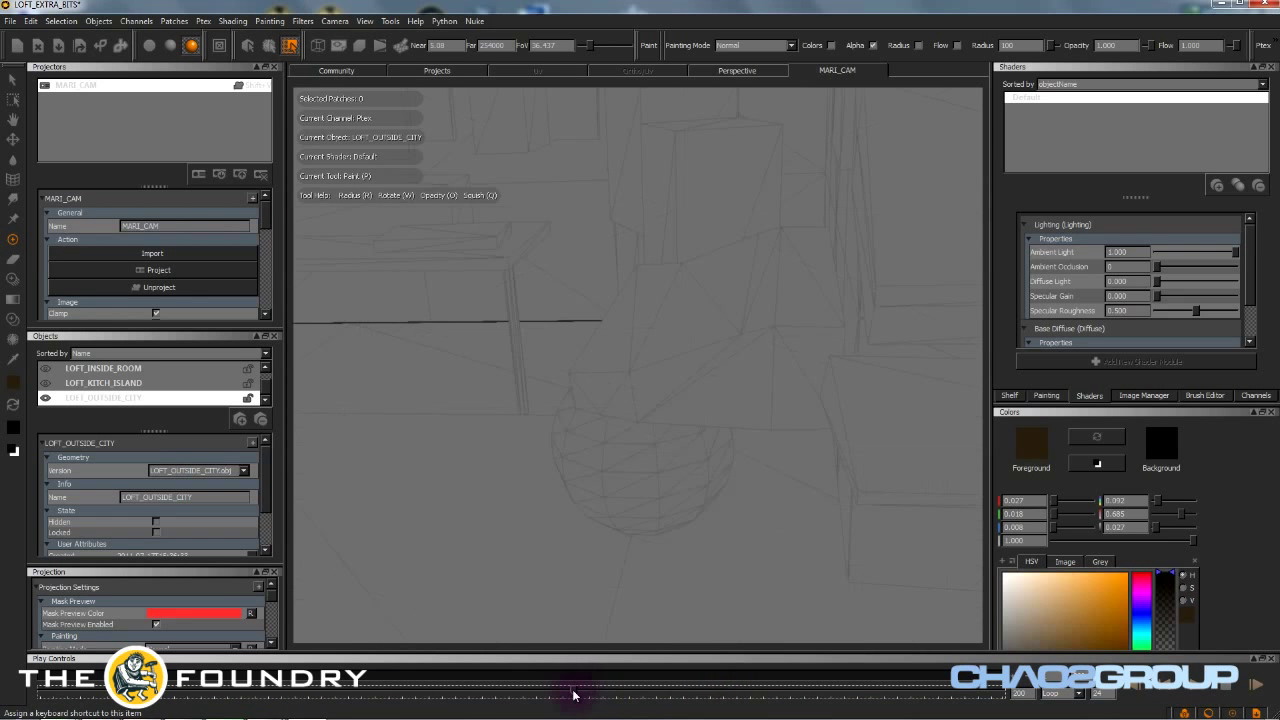
left_click_drag(572, 492, 744, 453, "alt")
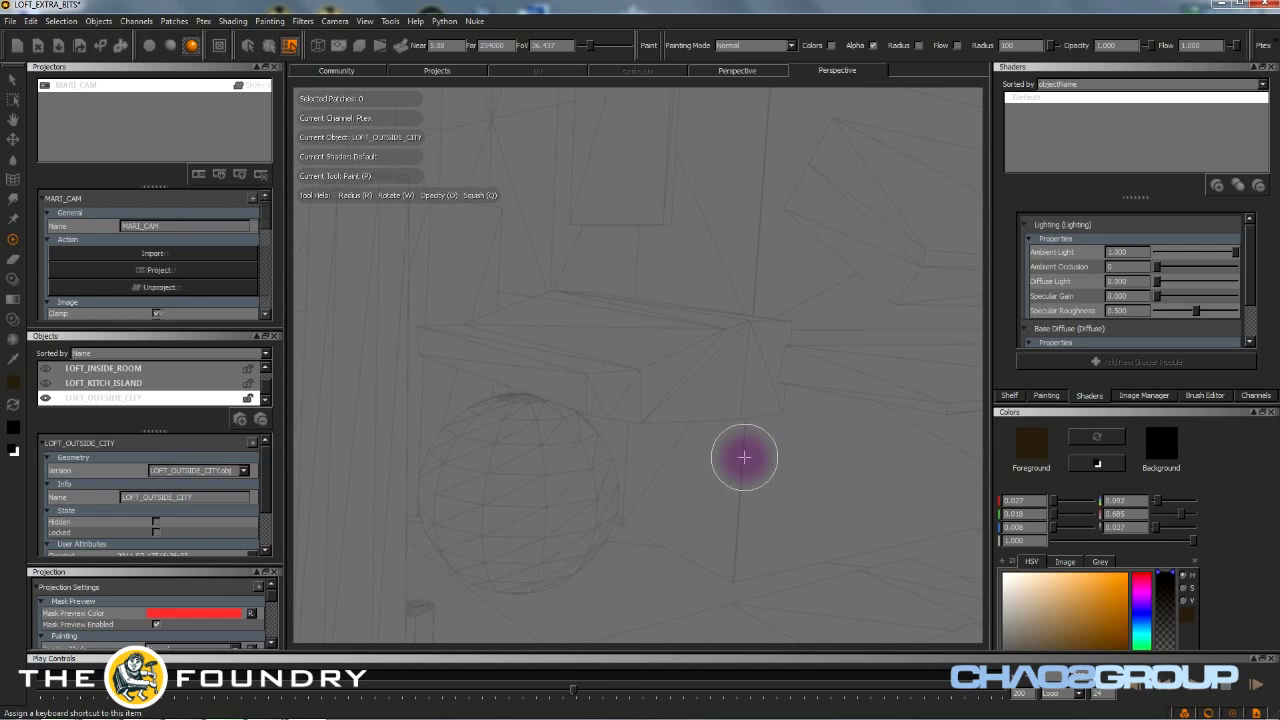
key("shift+v")
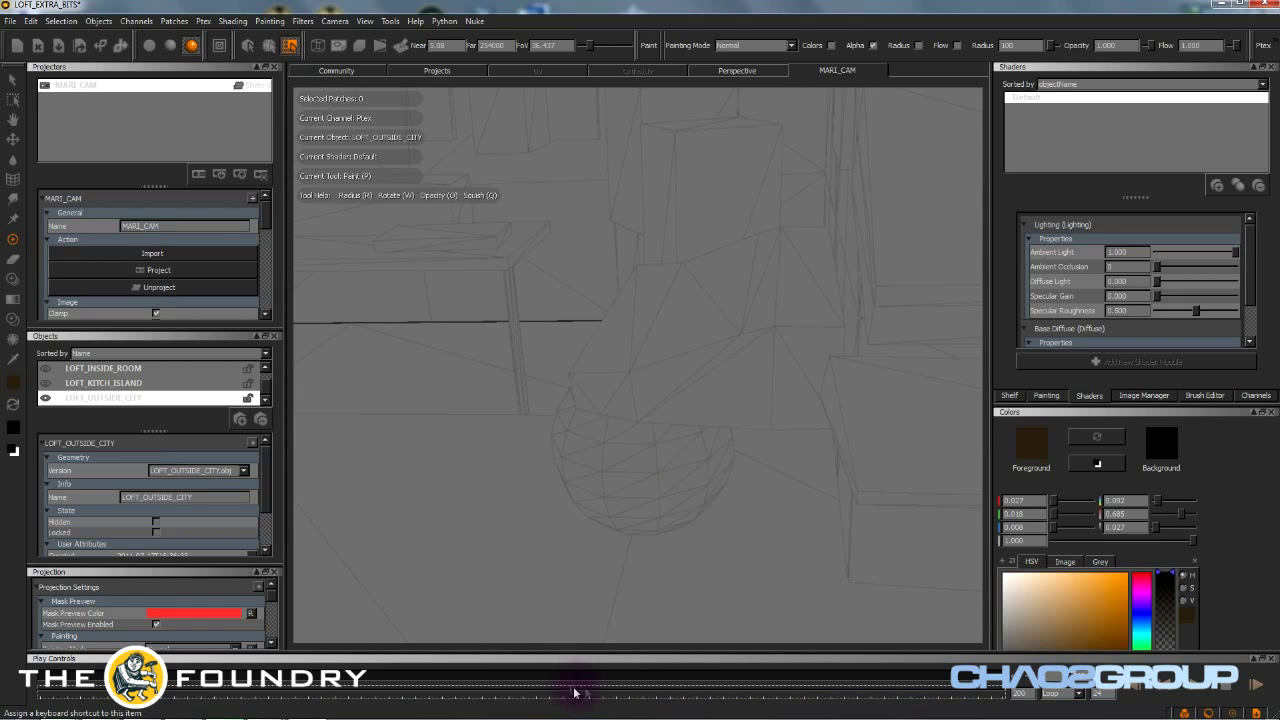
left_click_drag(98, 673, 41, 692)
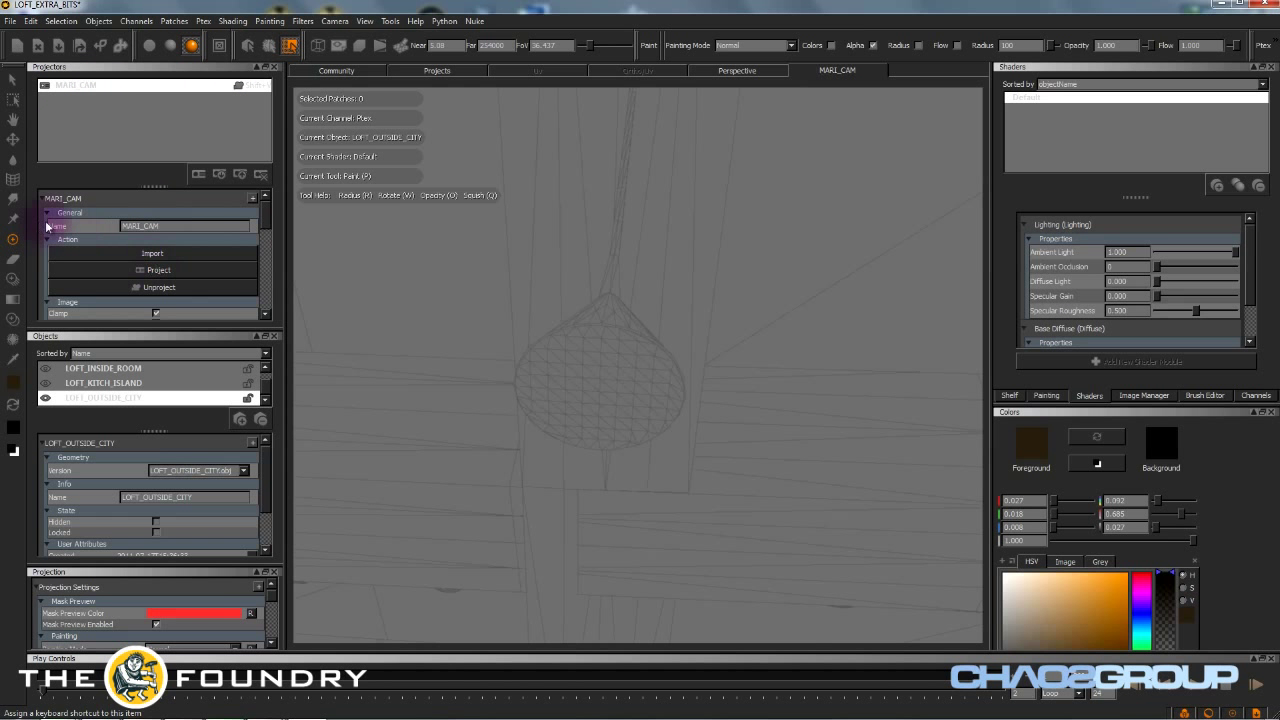
scroll(80, 245, "down", 6)
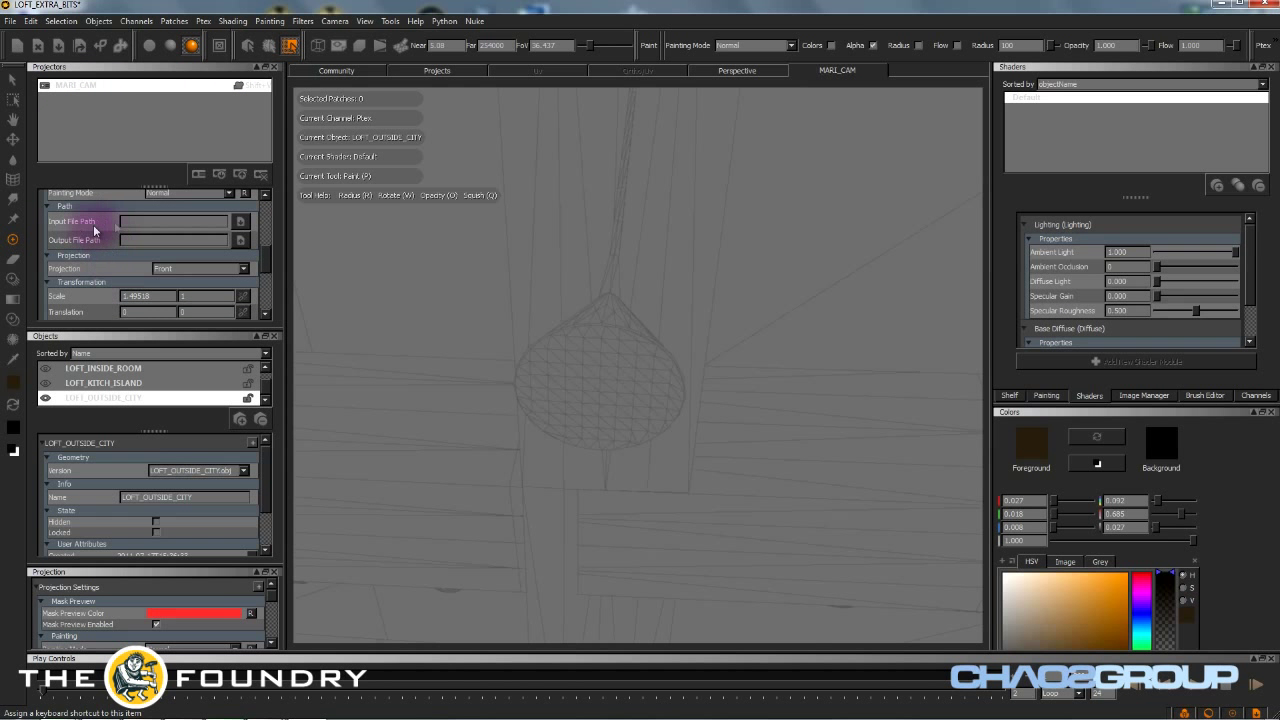
scroll(94, 234, "up", 4)
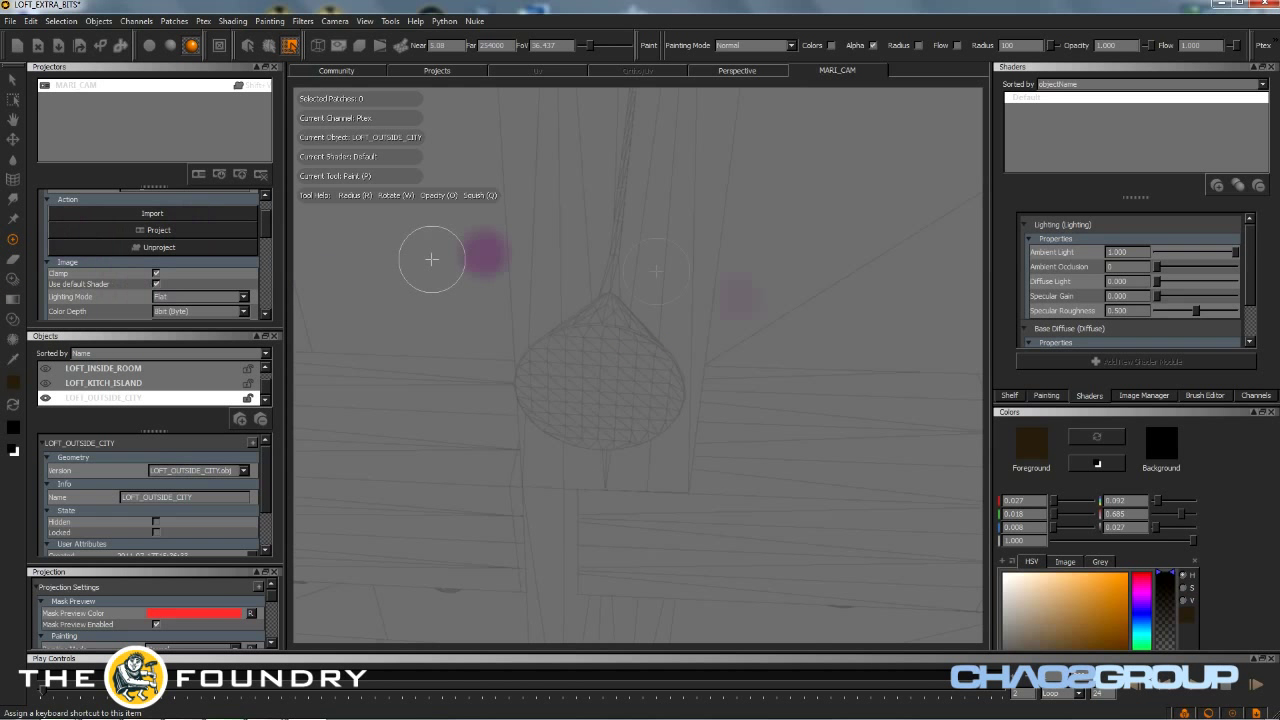
left_click(1135, 396)
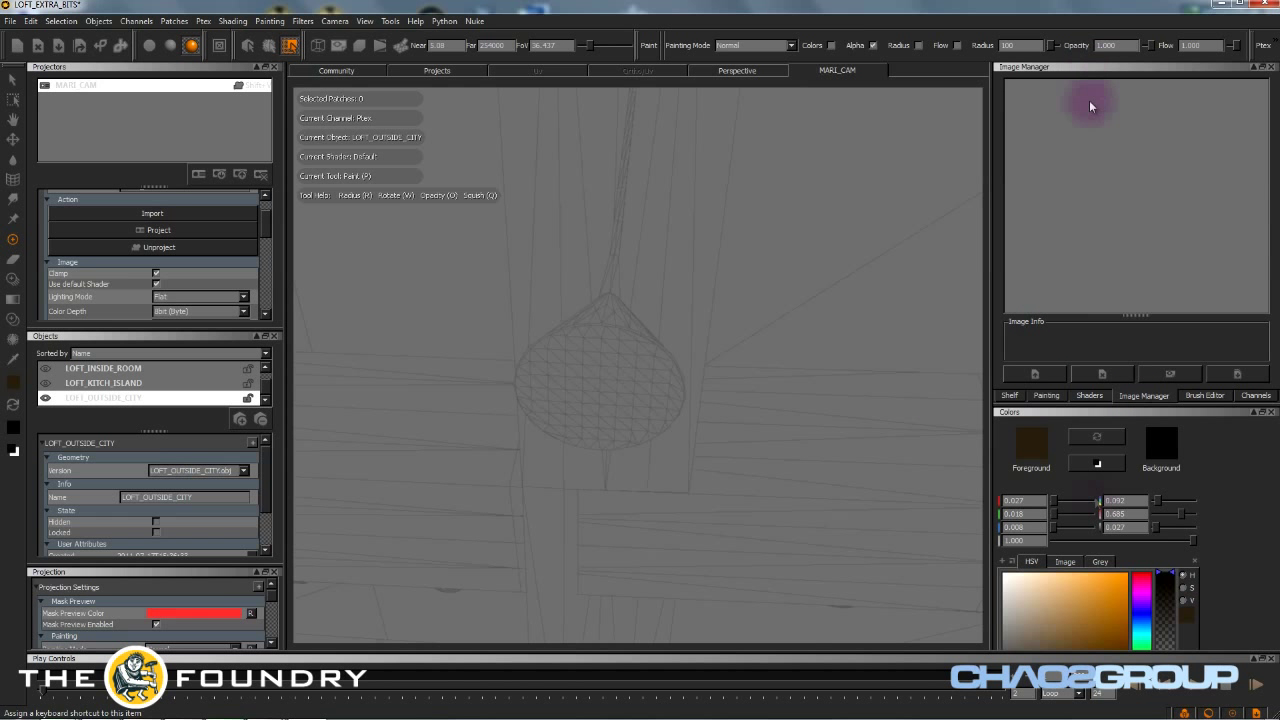
left_click(1091, 397)
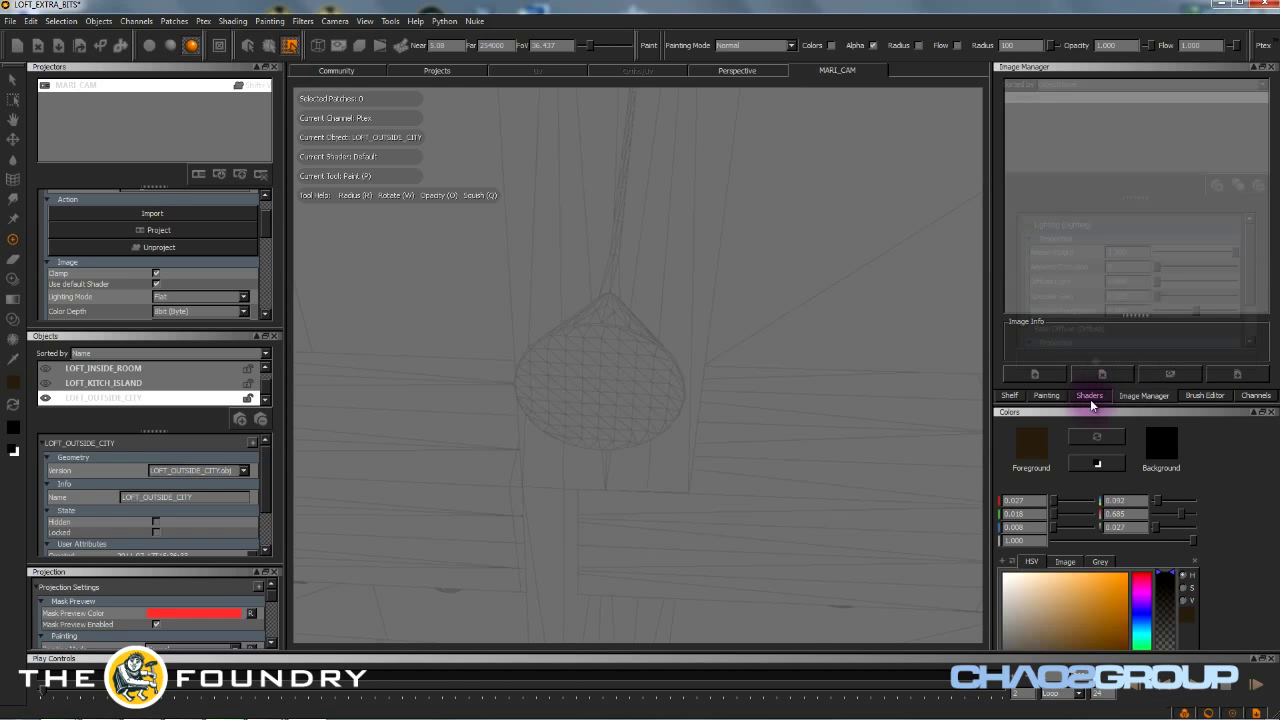
left_click(1146, 398)
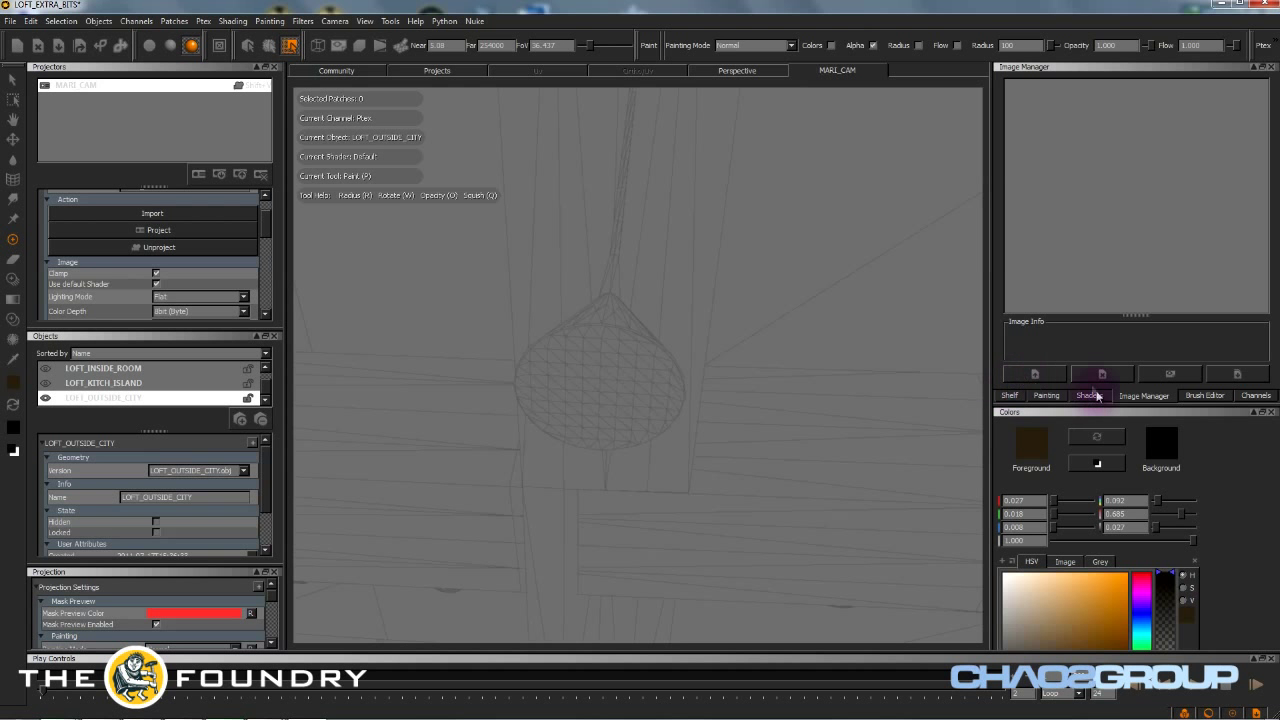
- Expand the Paint Buffer settings and examine its color depth, buffer size and clamp options
left_click(1045, 397)
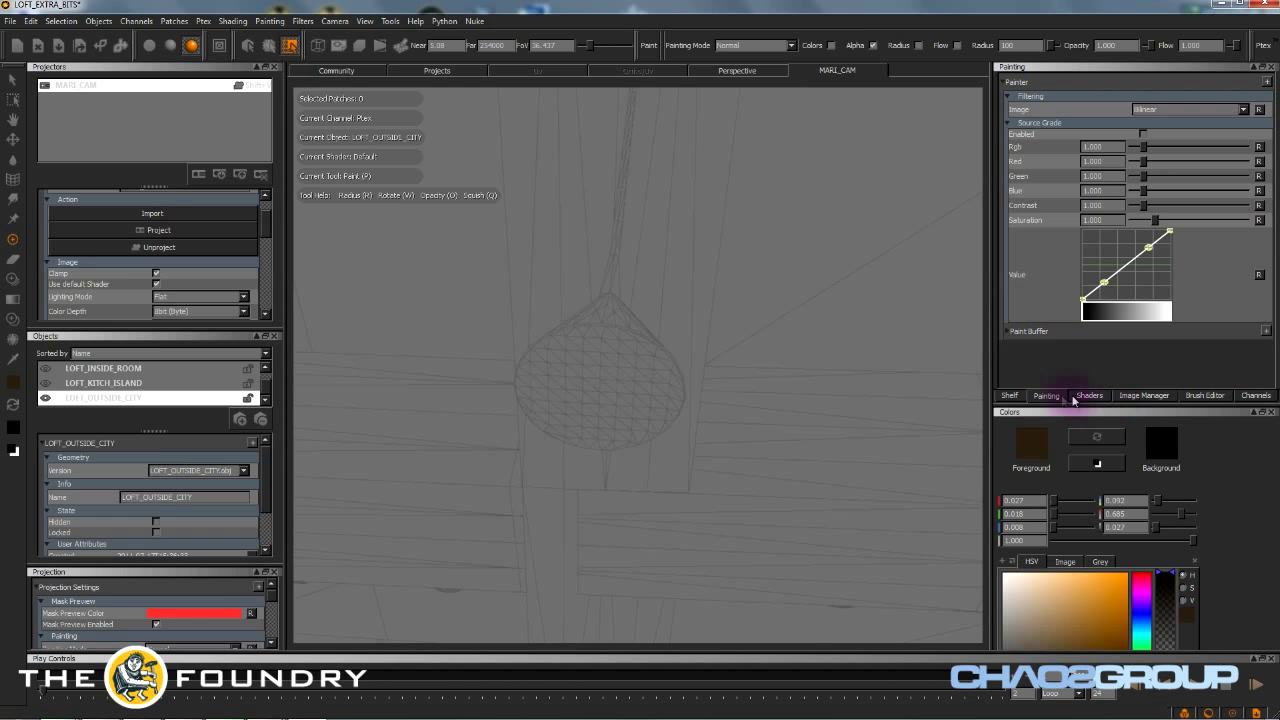
left_click(1008, 331)
scroll(1014, 294, "down", 1)
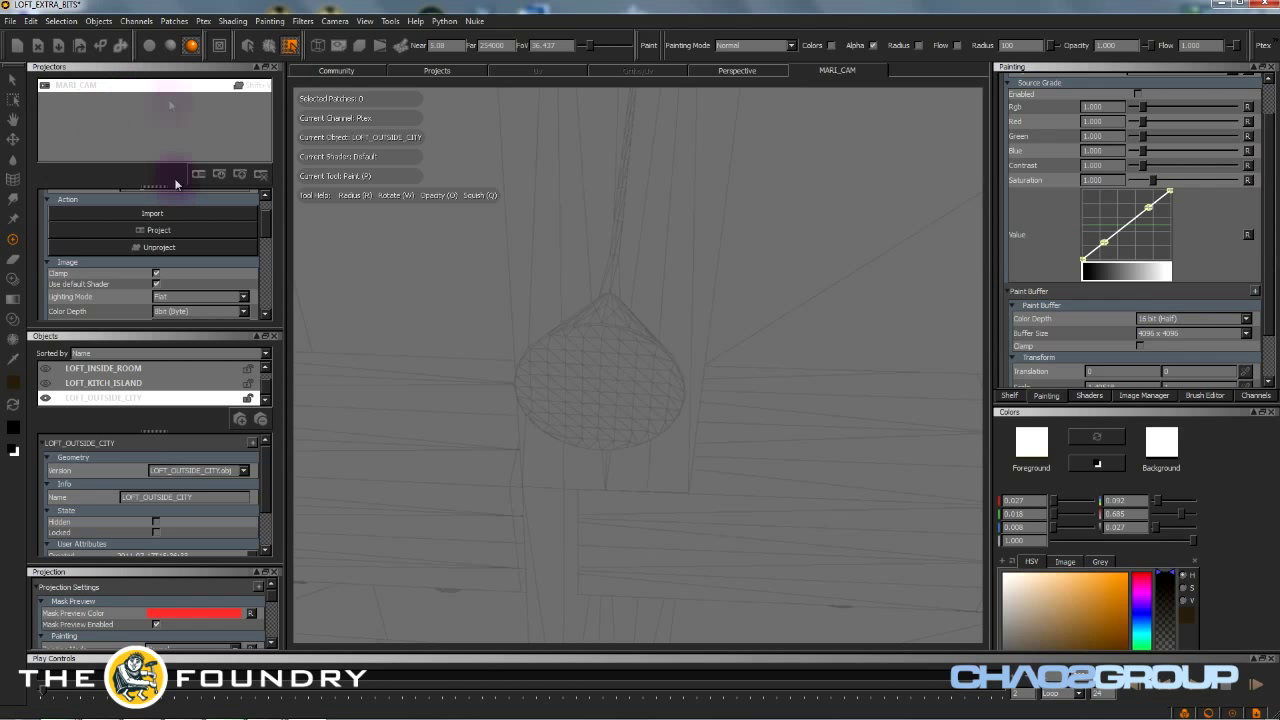
- Set the MARI_CAM projector's color depth to 16bit (Half) and disable its image clamping
scroll(267, 230, "down", 1)
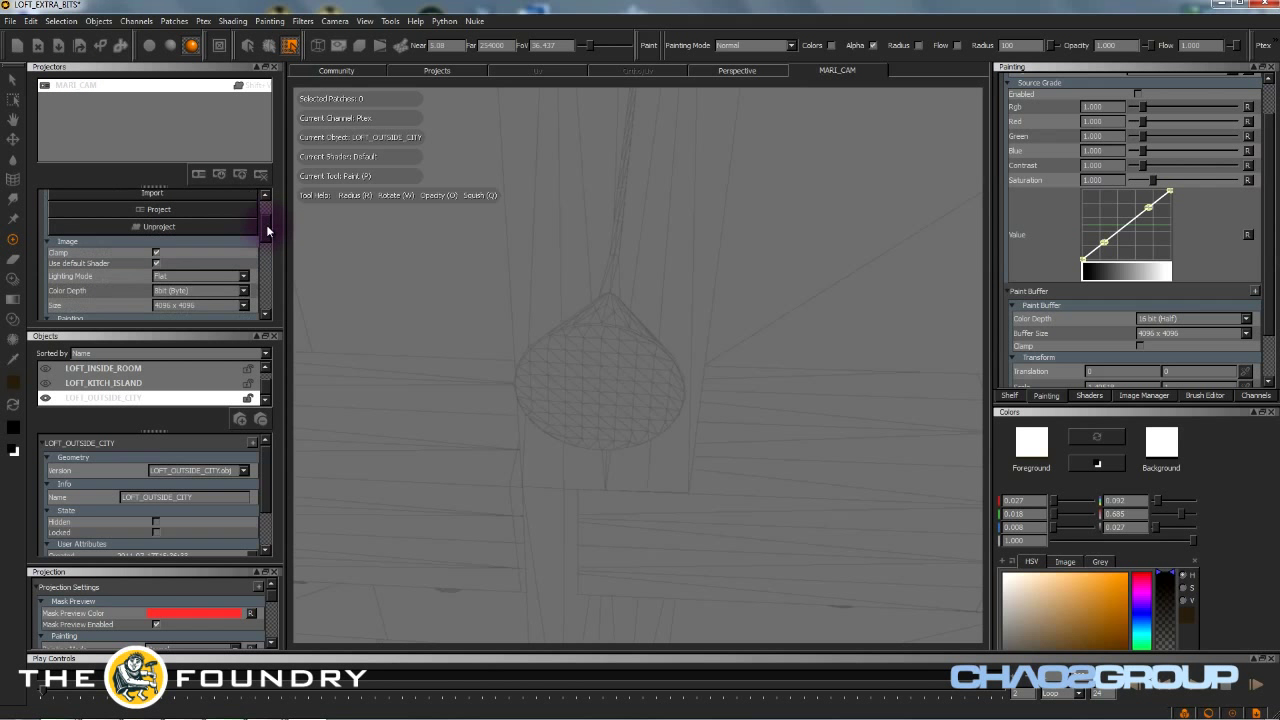
scroll(267, 230, "down", 1)
left_click(172, 267)
left_click(175, 281)
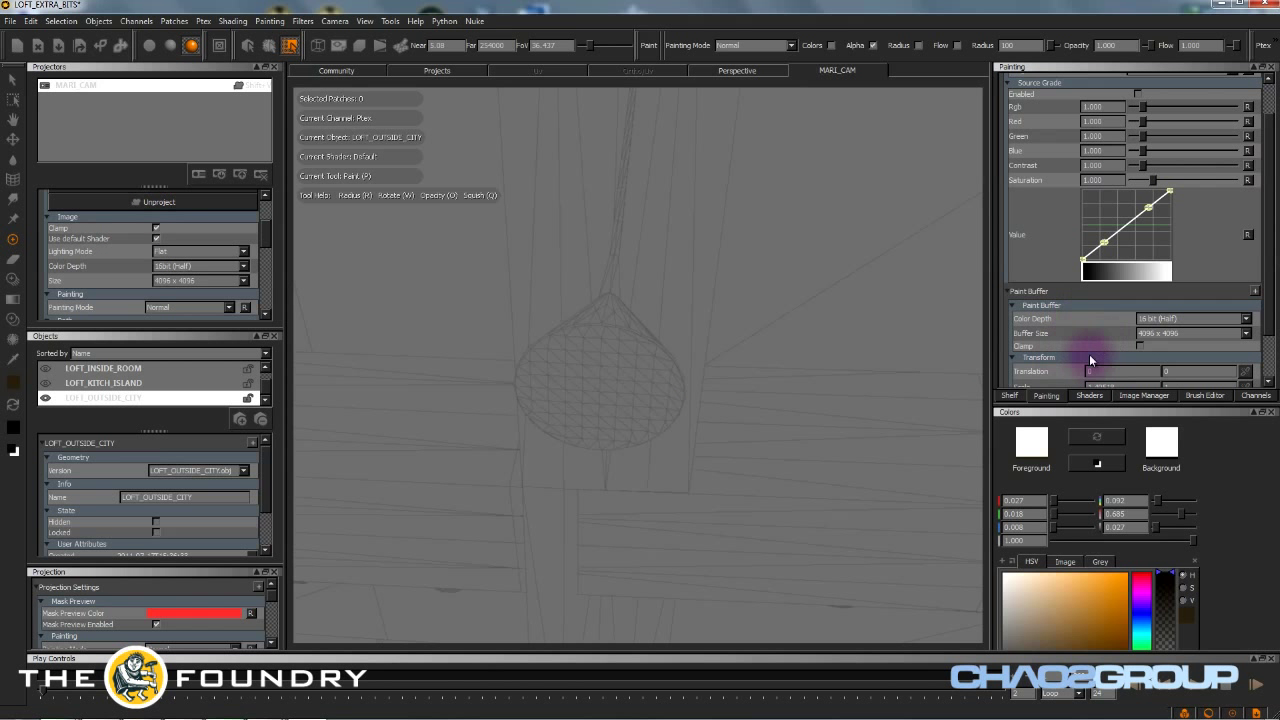
left_click(155, 230)
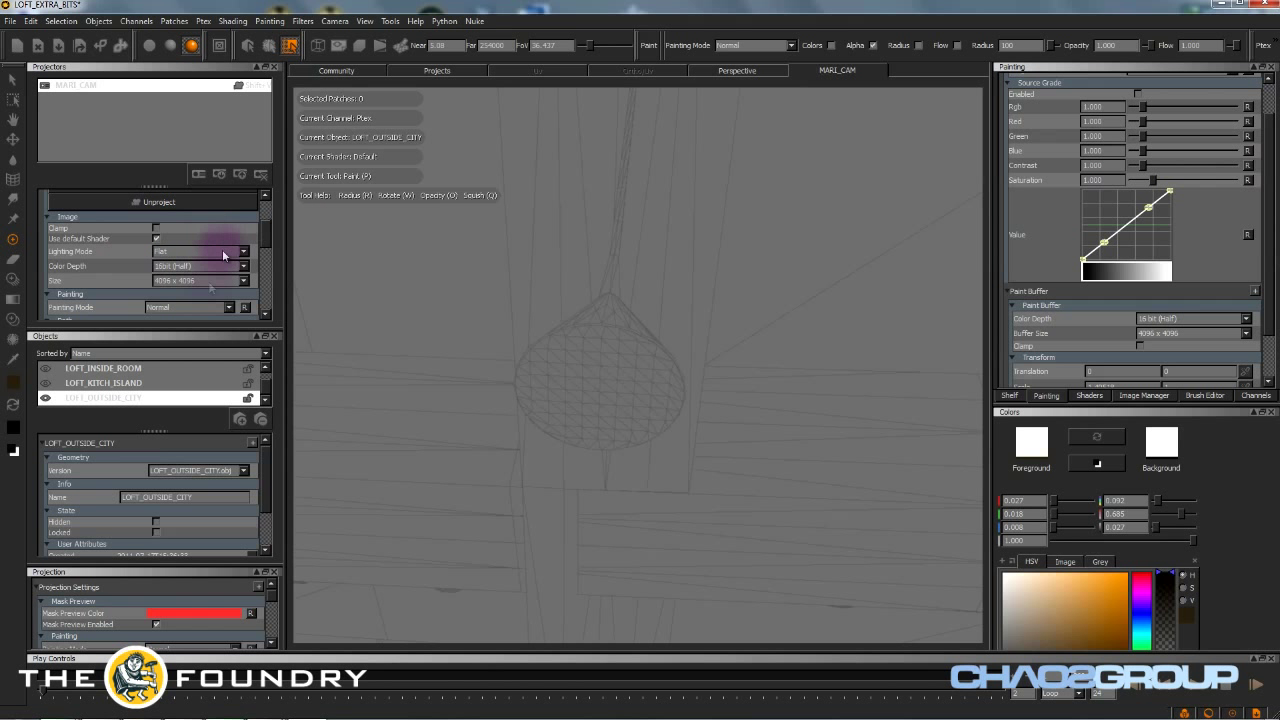
left_click(196, 268)
left_click(204, 286)
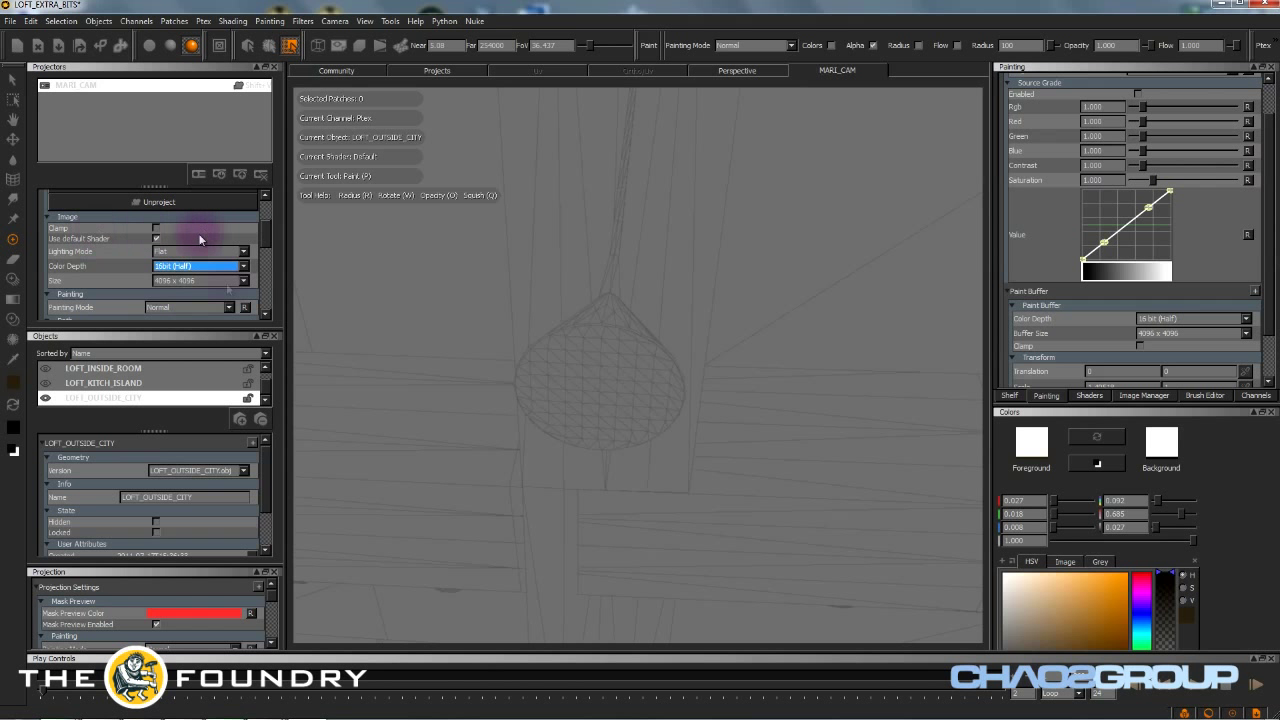
scroll(263, 241, "up", 5)
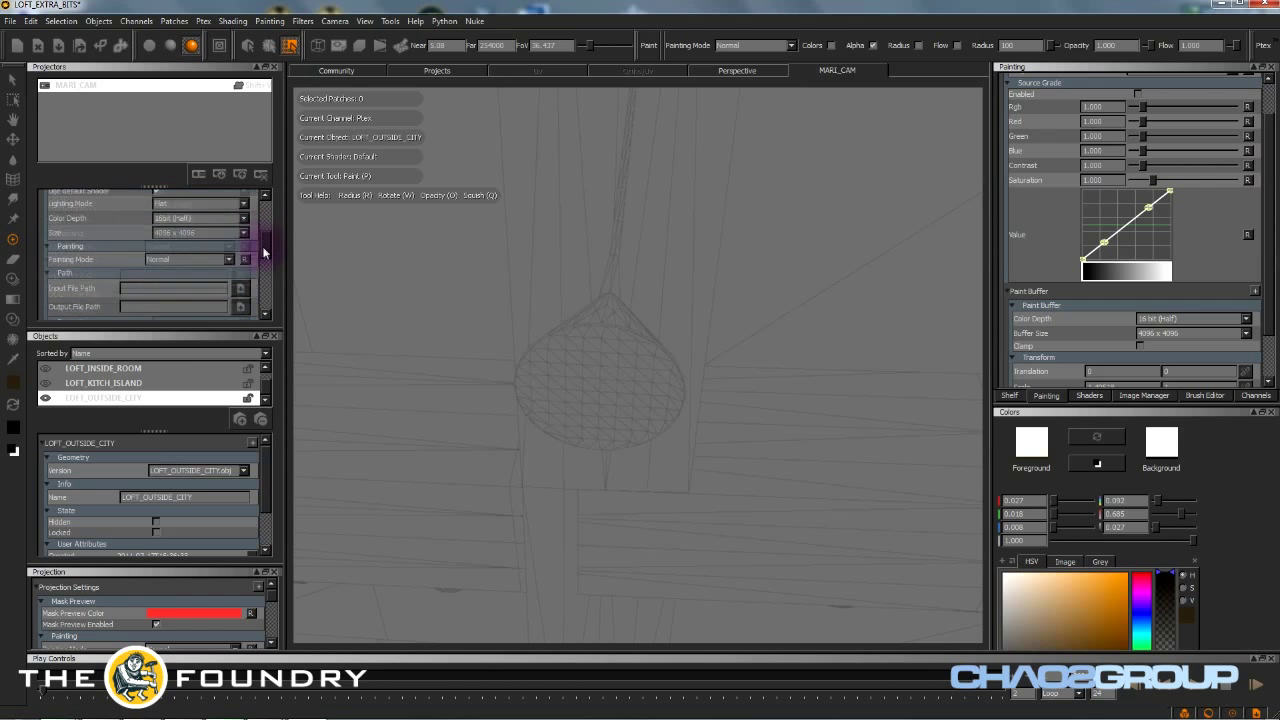
- Show the Color Manager palette in the workspace
left_click(365, 22)
mouse_move(408, 162)
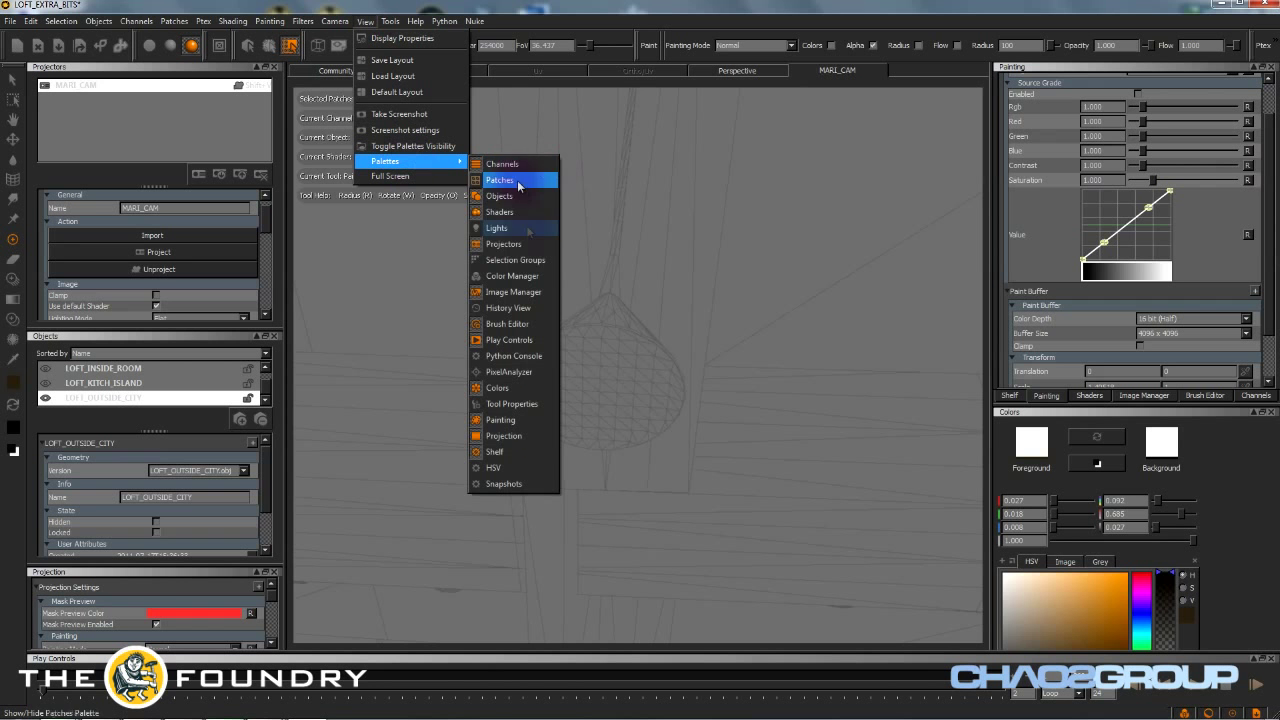
left_click(528, 278)
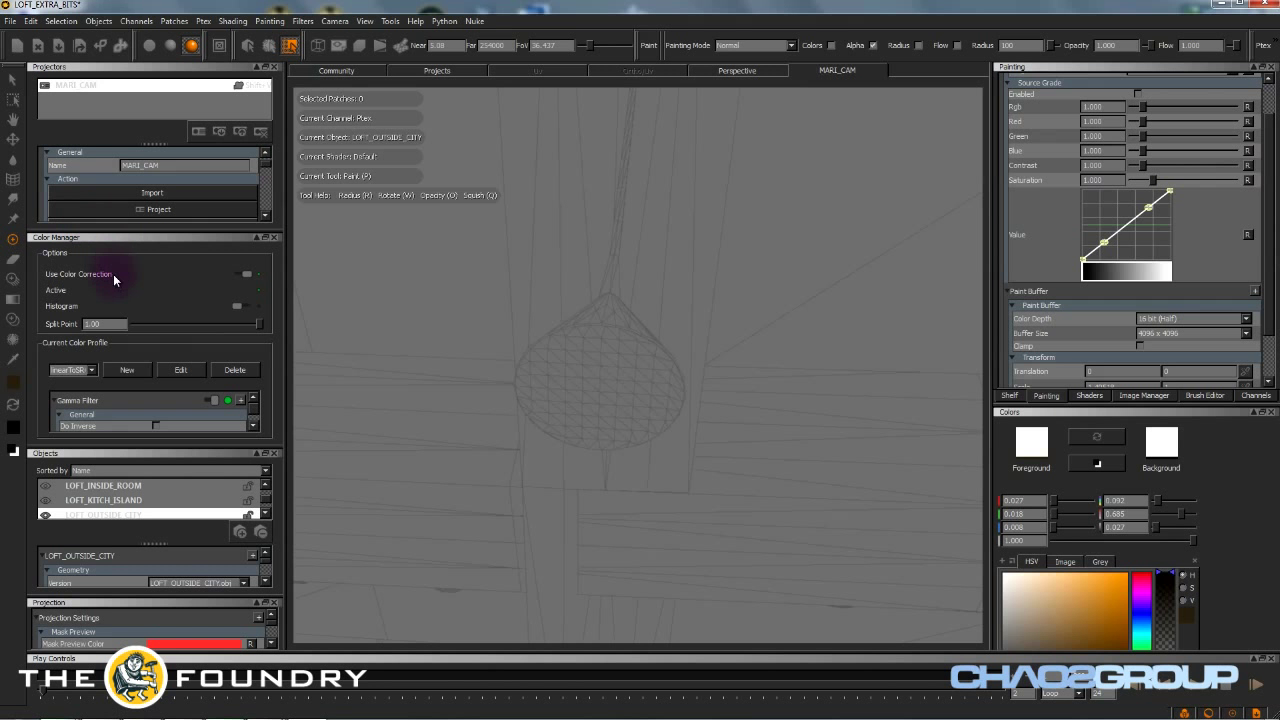
- Check the GPU virtual texture type options in the preferences, choose Half, and leave the preferences without applying
left_click(36, 21)
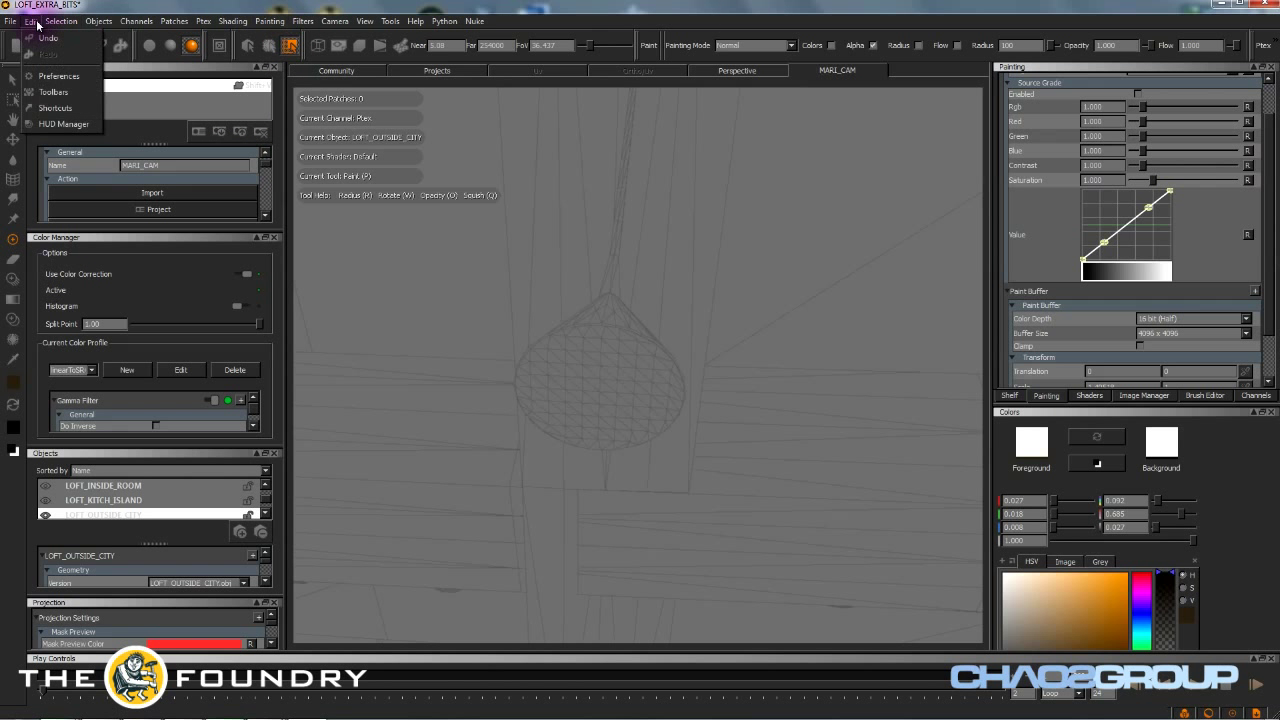
left_click(61, 77)
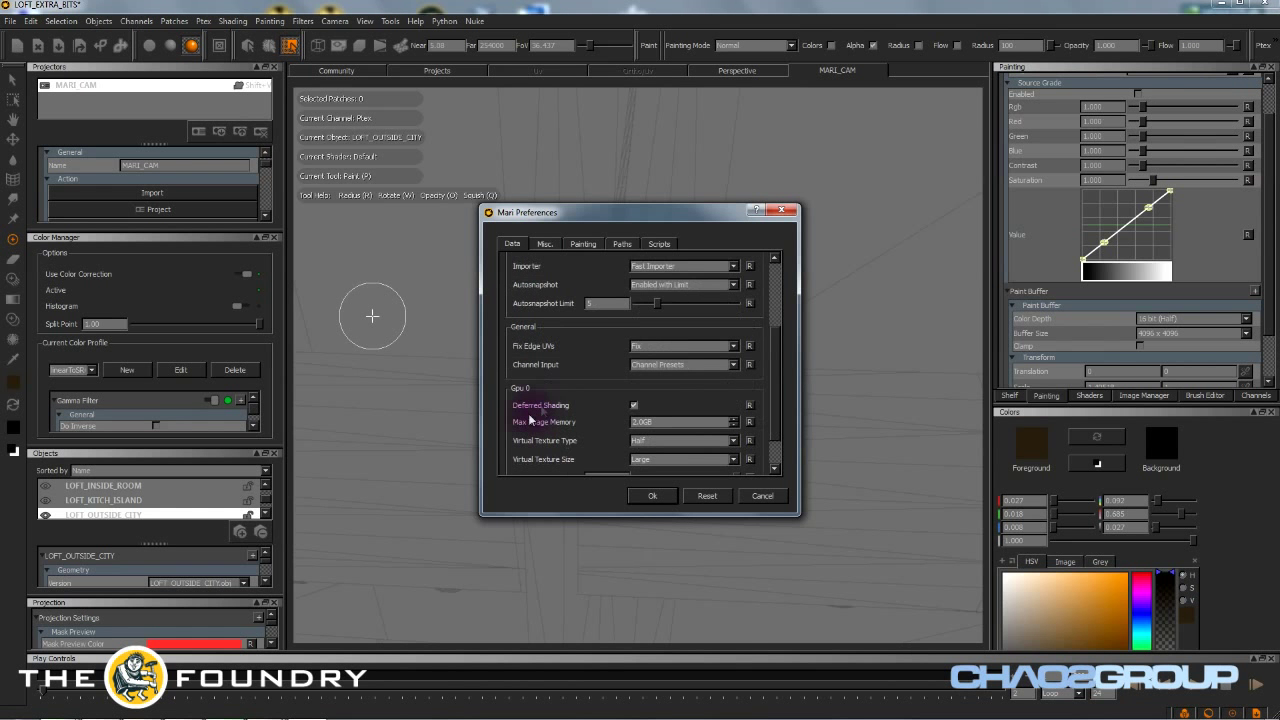
scroll(530, 390, "down", 2)
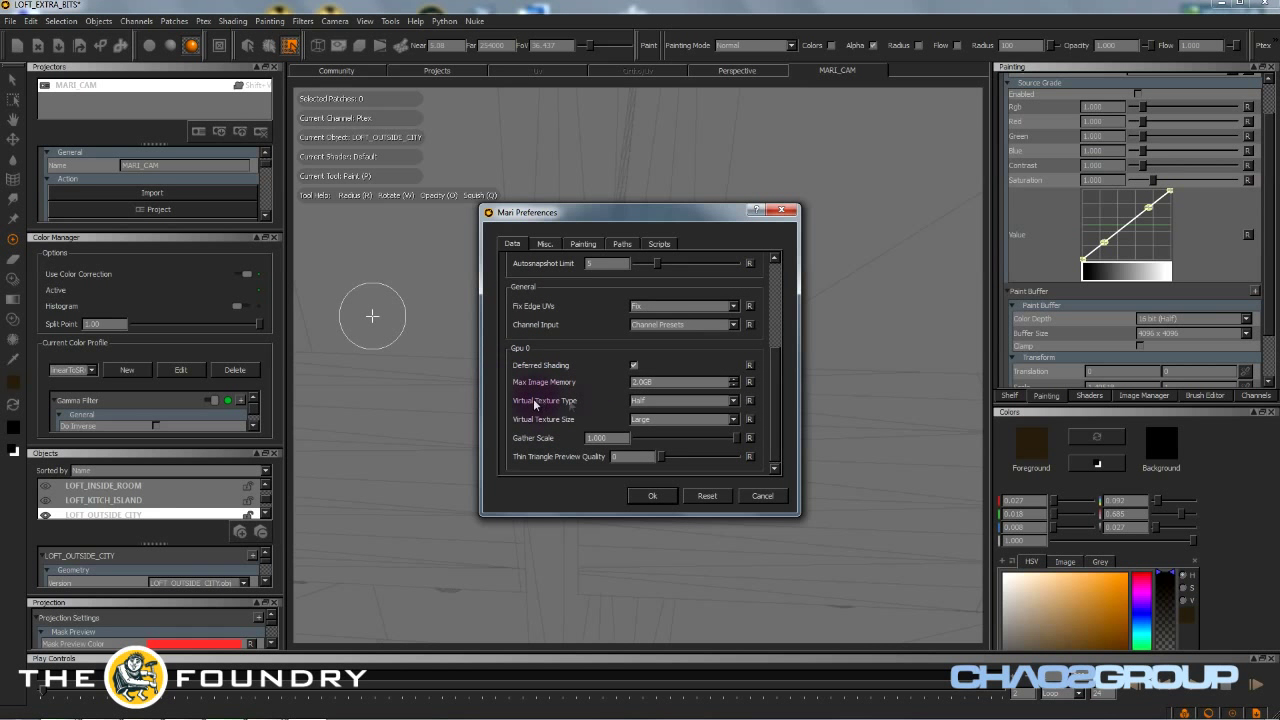
left_click(655, 400)
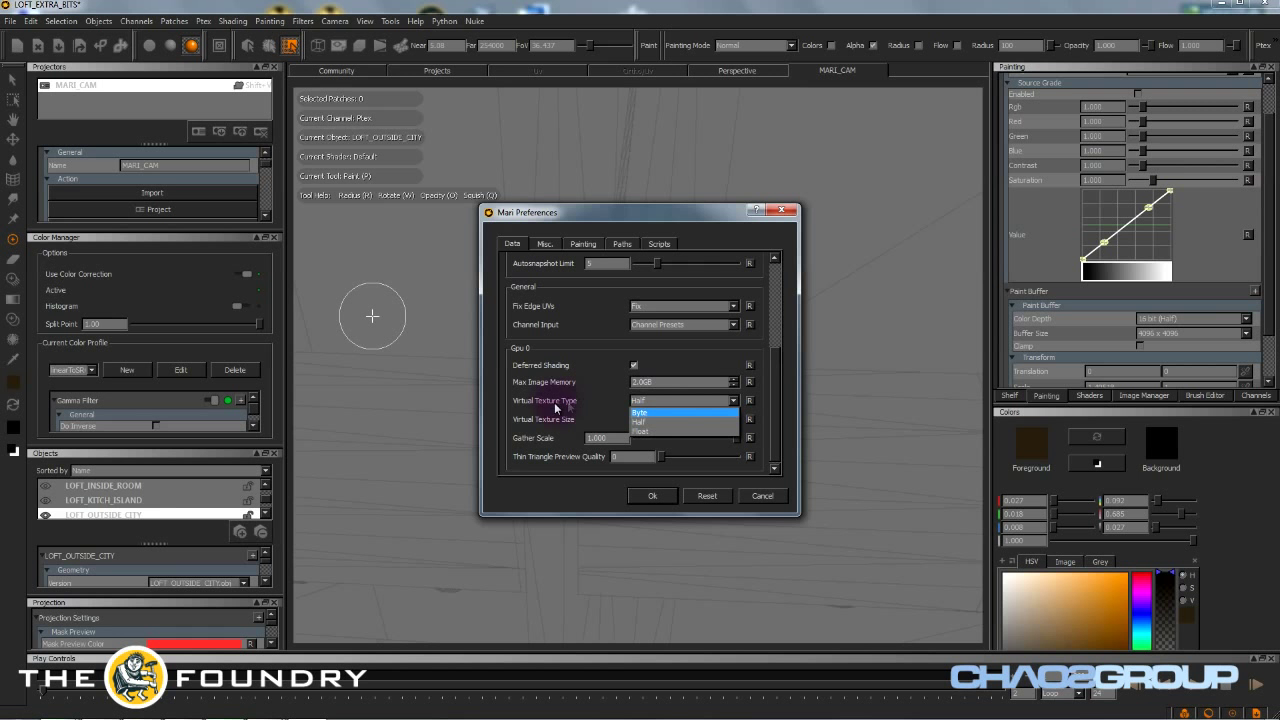
left_click(647, 423)
left_click(763, 496)
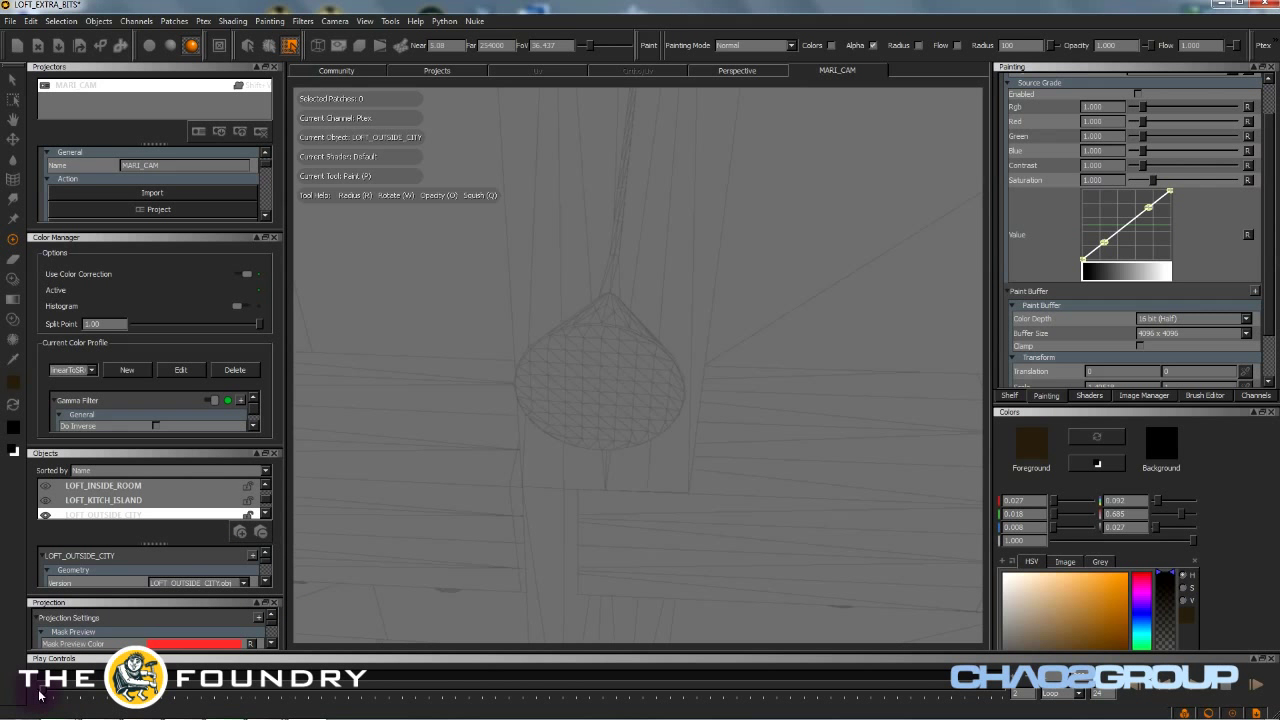
- Move the timeline to frame 1 and activate the Paint Through tool with the Image Manager showing
left_click_drag(45, 695, 12, 692)
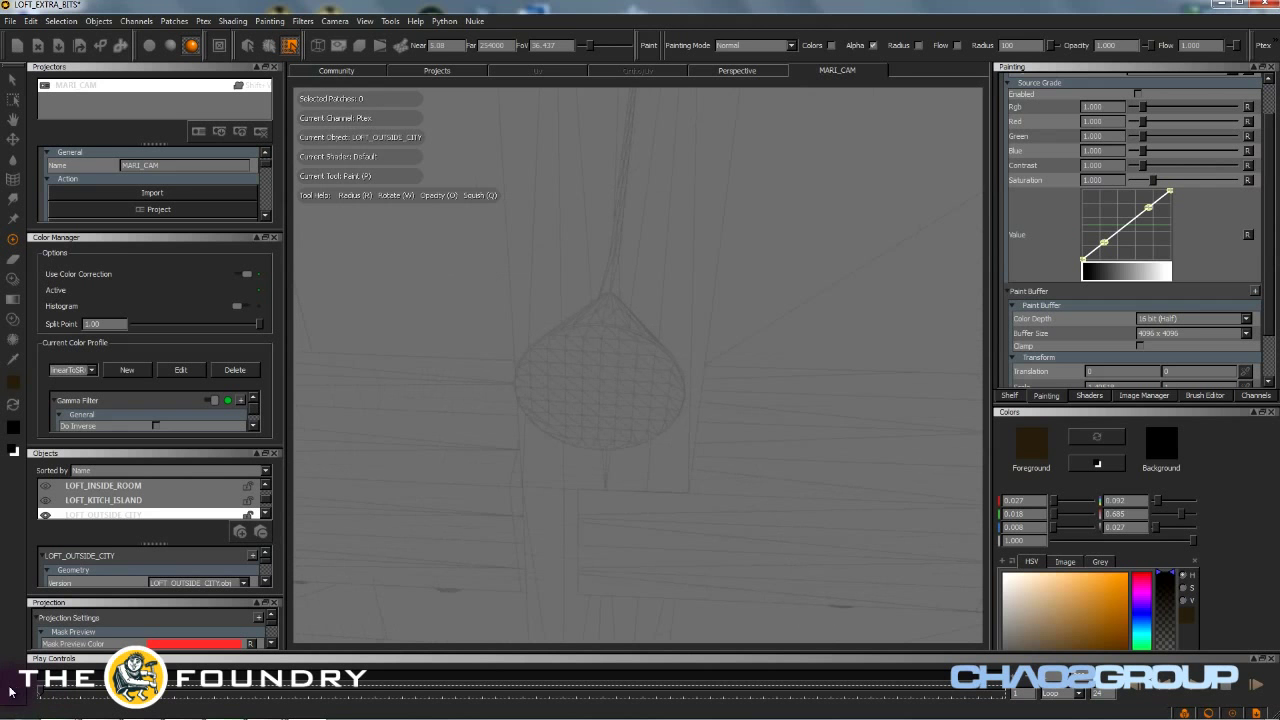
left_click(1143, 395)
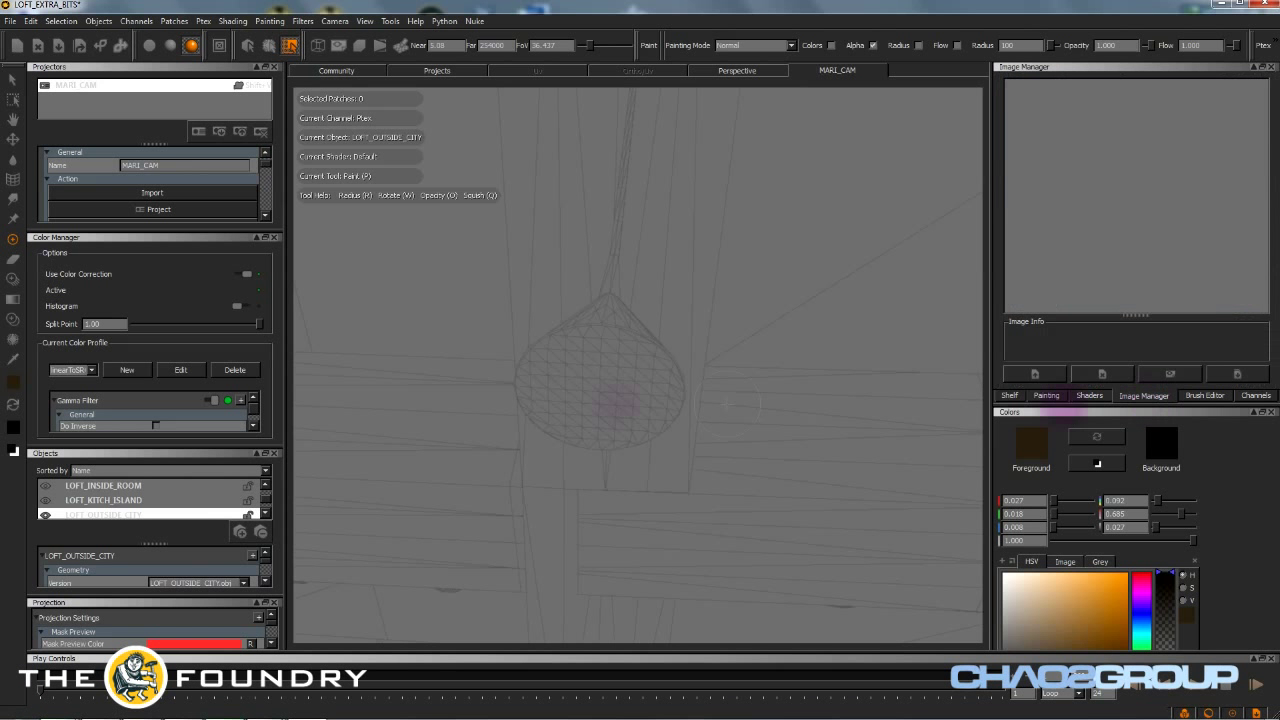
left_click(13, 280)
- Load the HDR image DSC_0001_2_3HDRI.exr from the CC folder into the Image Manager
right_click(1095, 143)
left_click(1115, 151)
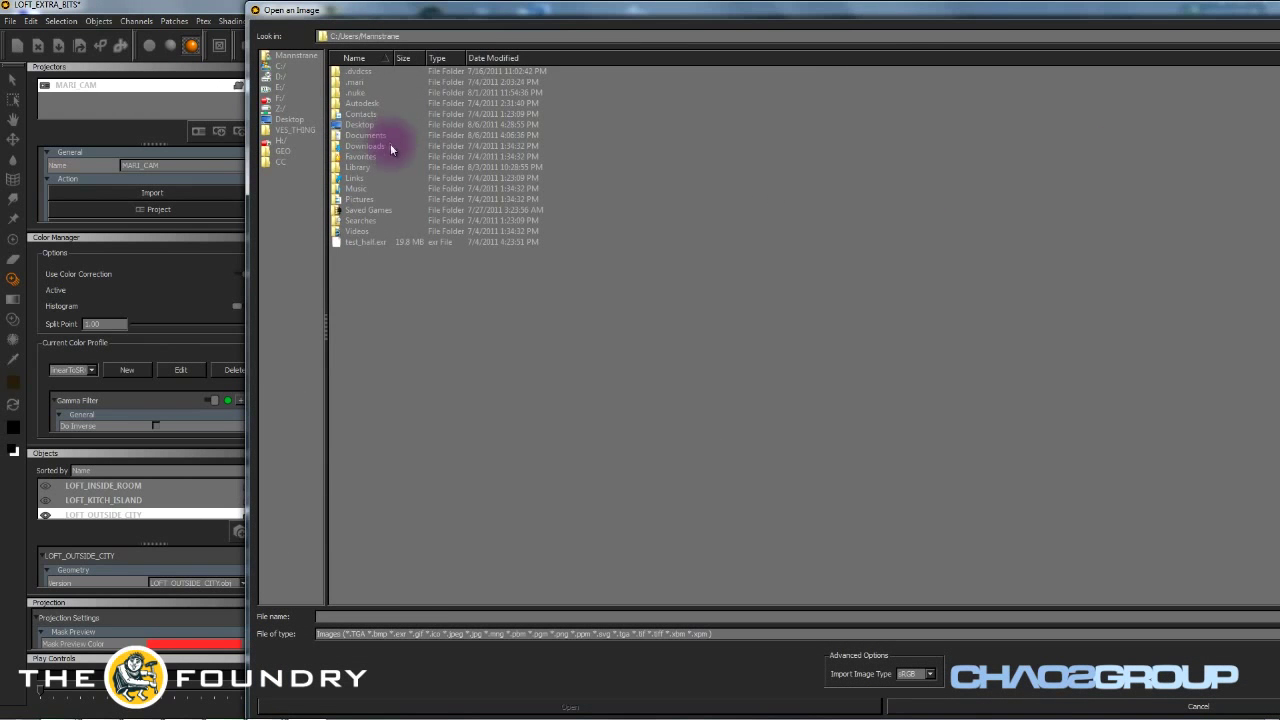
left_click(285, 163)
left_click(366, 104)
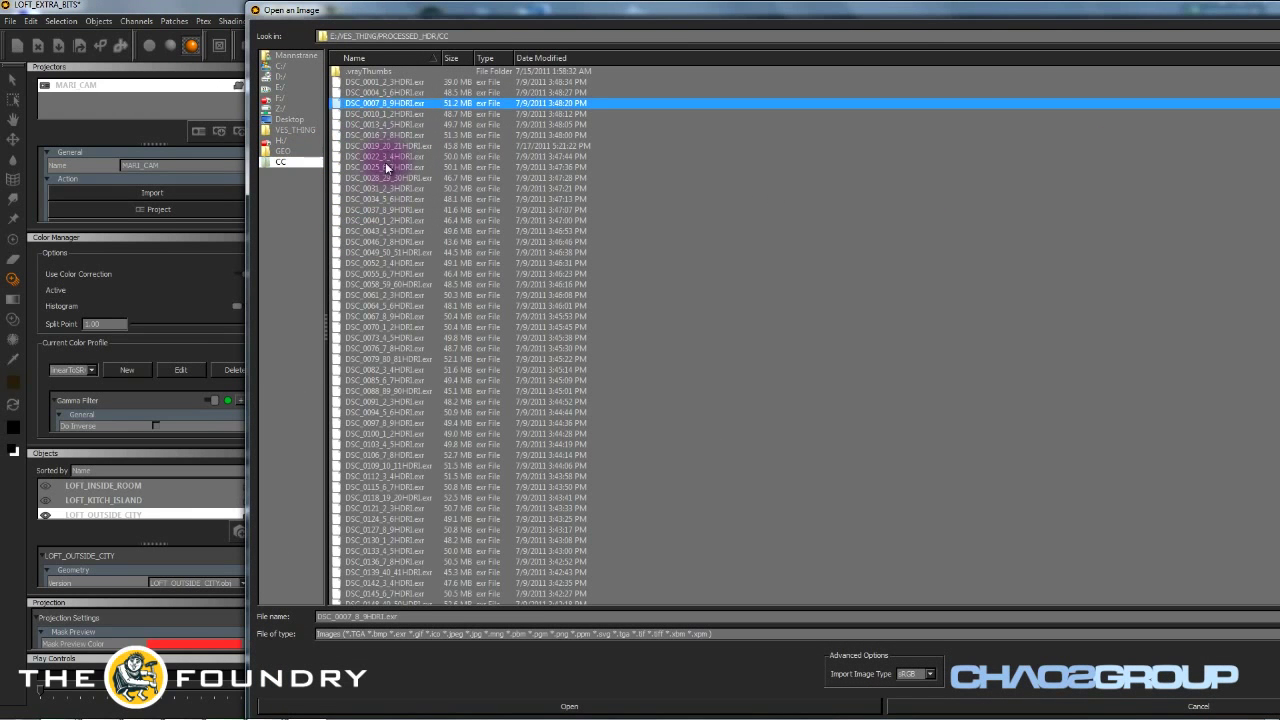
left_click(390, 82)
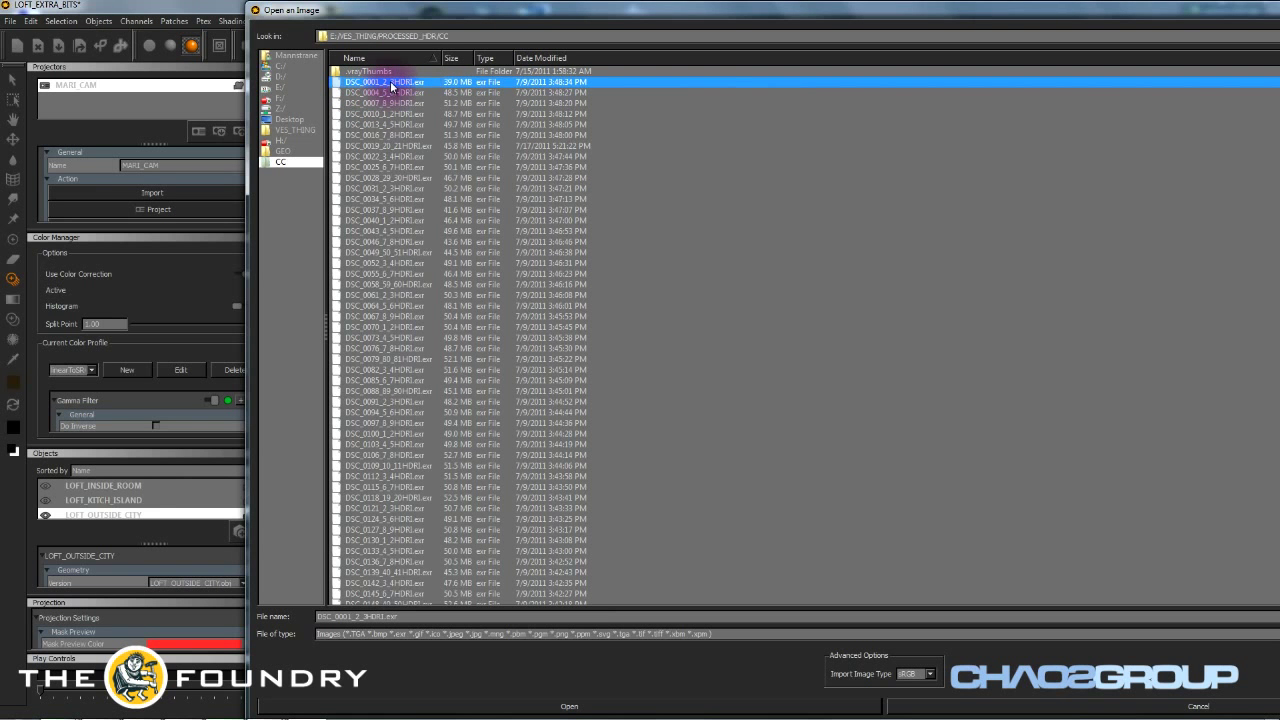
double_click(390, 87)
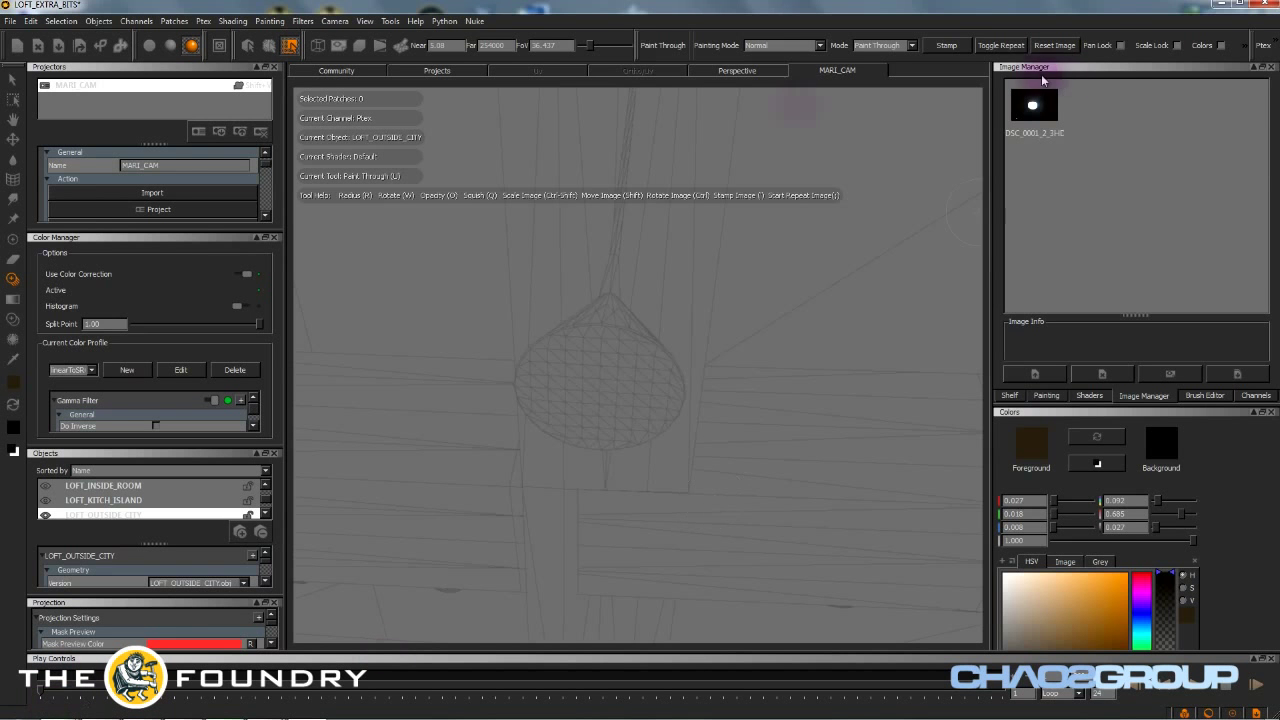
- Place the DSC_0001_2_3HDRI image on the canvas for painting through, scale it down and move it beside the lamp mesh
left_click_drag(1033, 104, 620, 400)
left_click_drag(560, 447, 609, 380, "ctrl+shift")
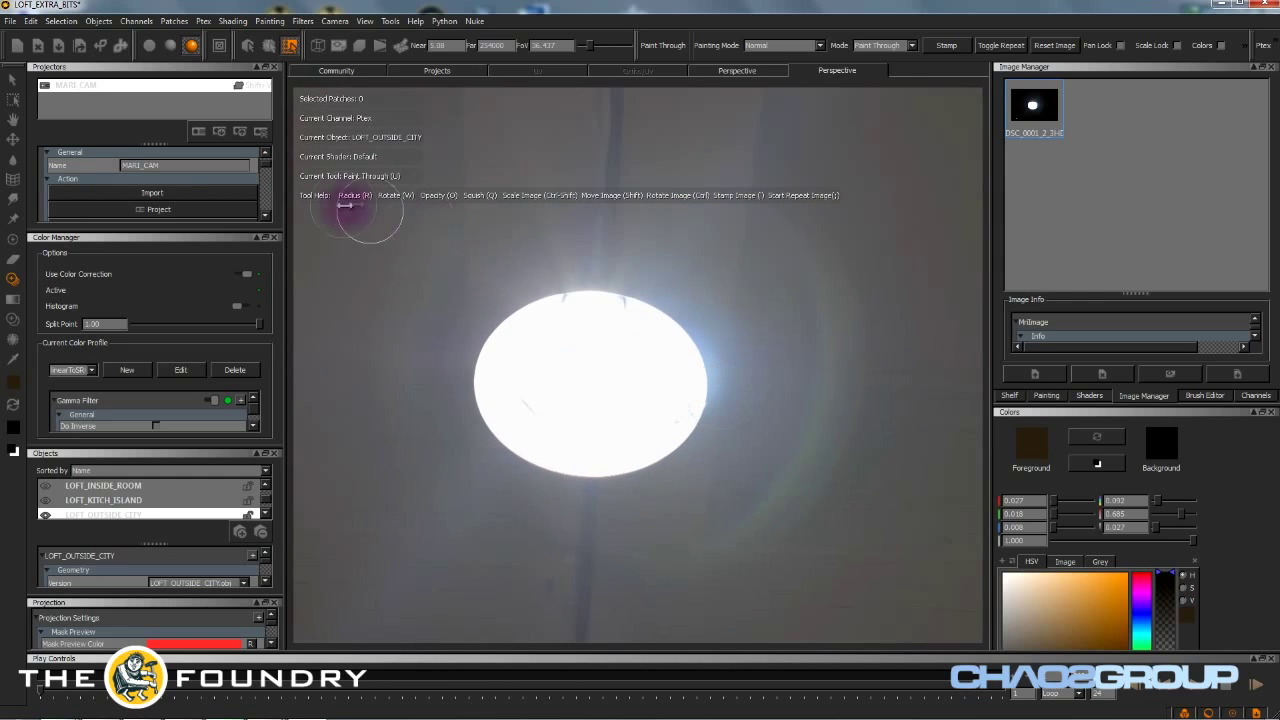
left_click_drag(672, 430, 439, 417, "shift")
left_click_drag(726, 453, 1023, 461, "shift")
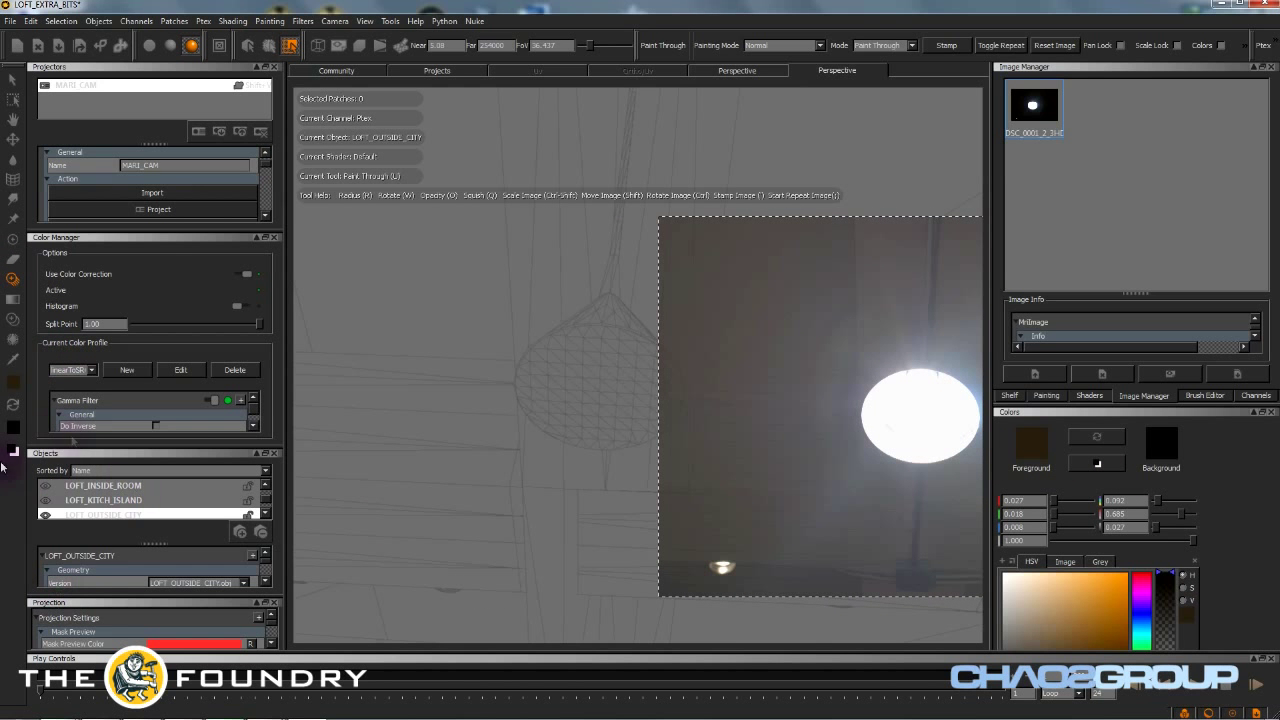
- Hide the LOFT_INSIDE_ROOM object to isolate the lamp's light disc
left_click(42, 514)
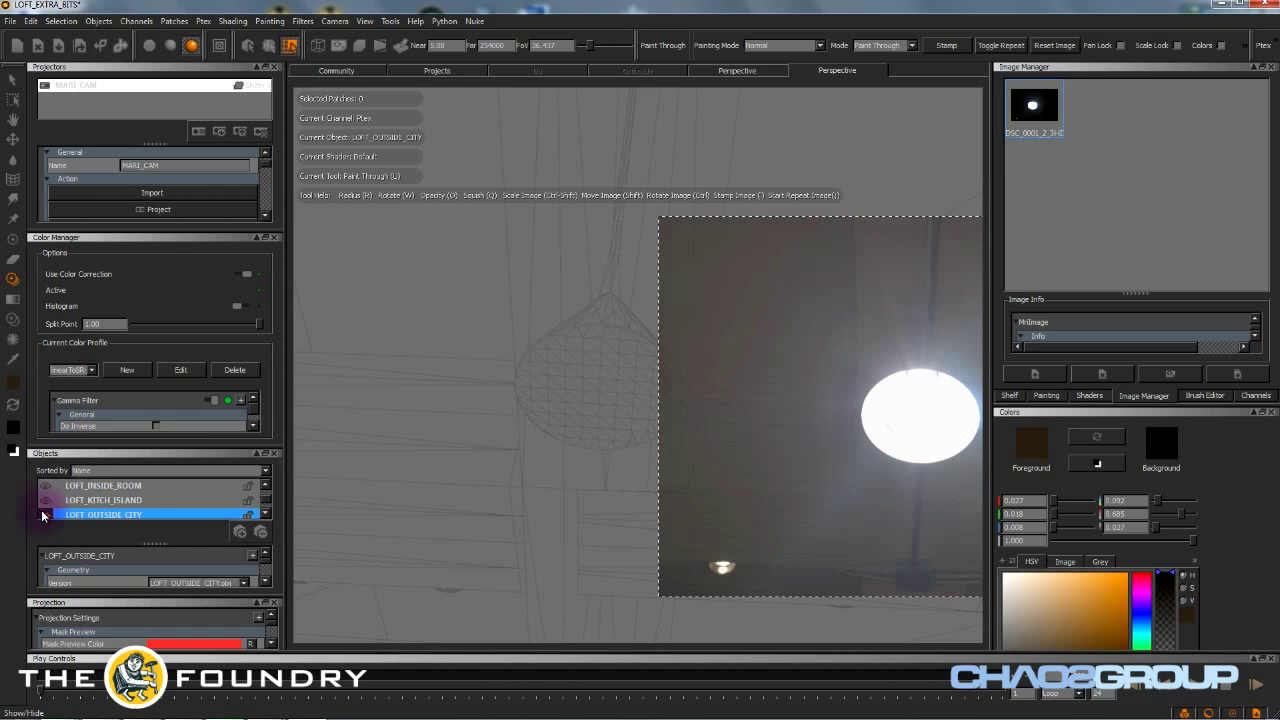
left_click(45, 488)
scroll(45, 495, "up", 1)
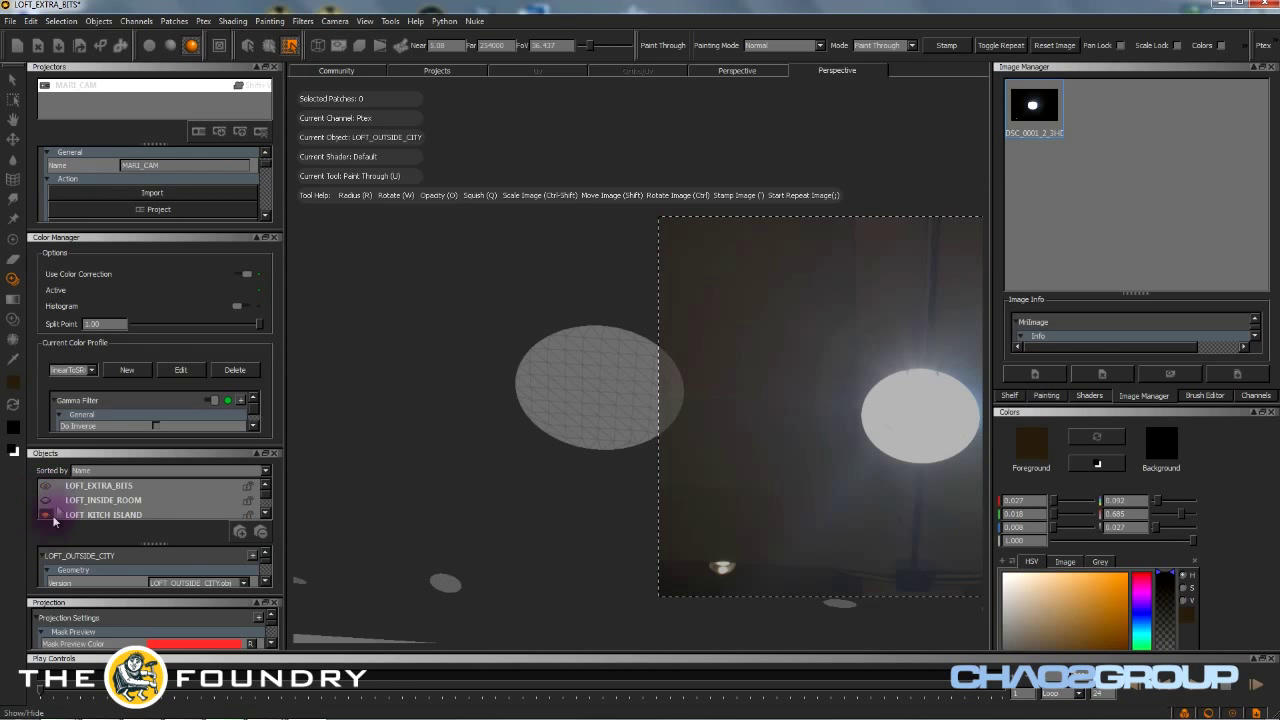
scroll(54, 520, "down", 2)
- Move the DSC_0001_2_3HDRI image over the lamp mesh and align its bright light with the disc
mouse_move(948, 457)
left_mouse_down("shift")
mouse_move(668, 434)
mouse_move(865, 433)
left_mouse_up("shift")
mouse_move(691, 451)
left_mouse_down("shift")
mouse_move(657, 440)
mouse_move(669, 457)
mouse_move(657, 456)
left_mouse_up("shift")
left_click_drag(693, 463, 675, 442, "ctrl+shift")
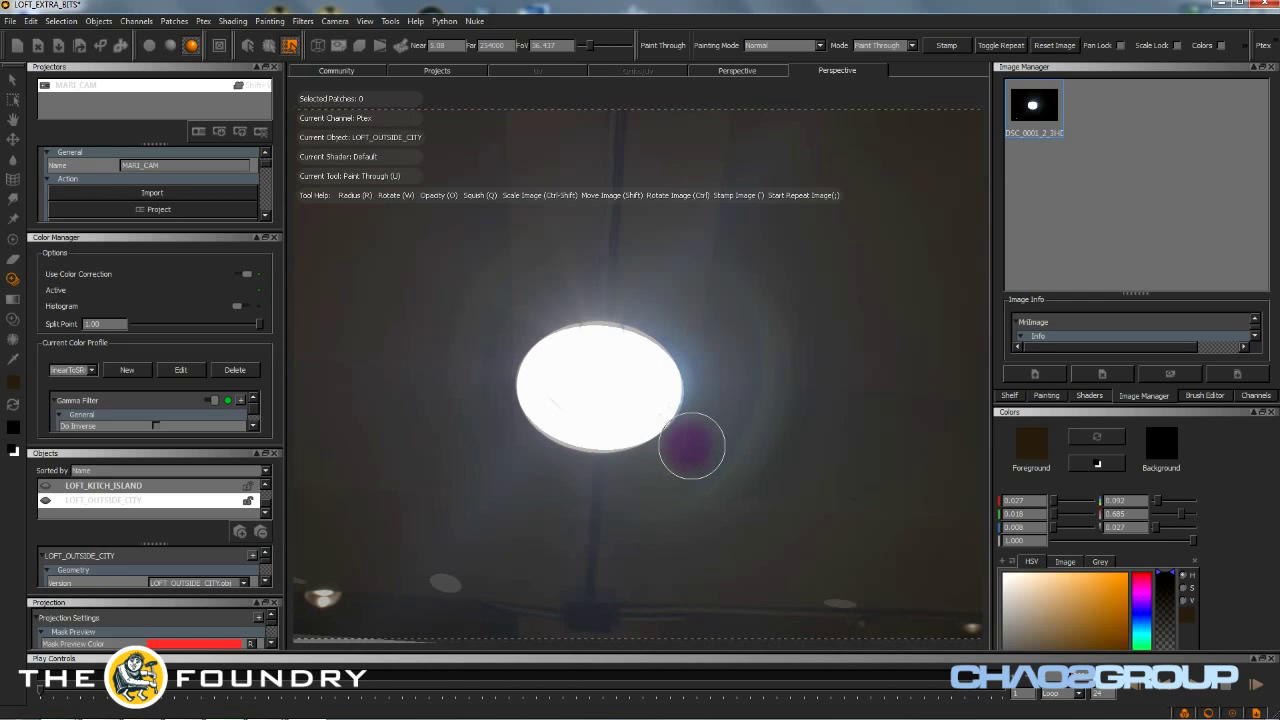
left_click_drag(618, 387, 616, 390)
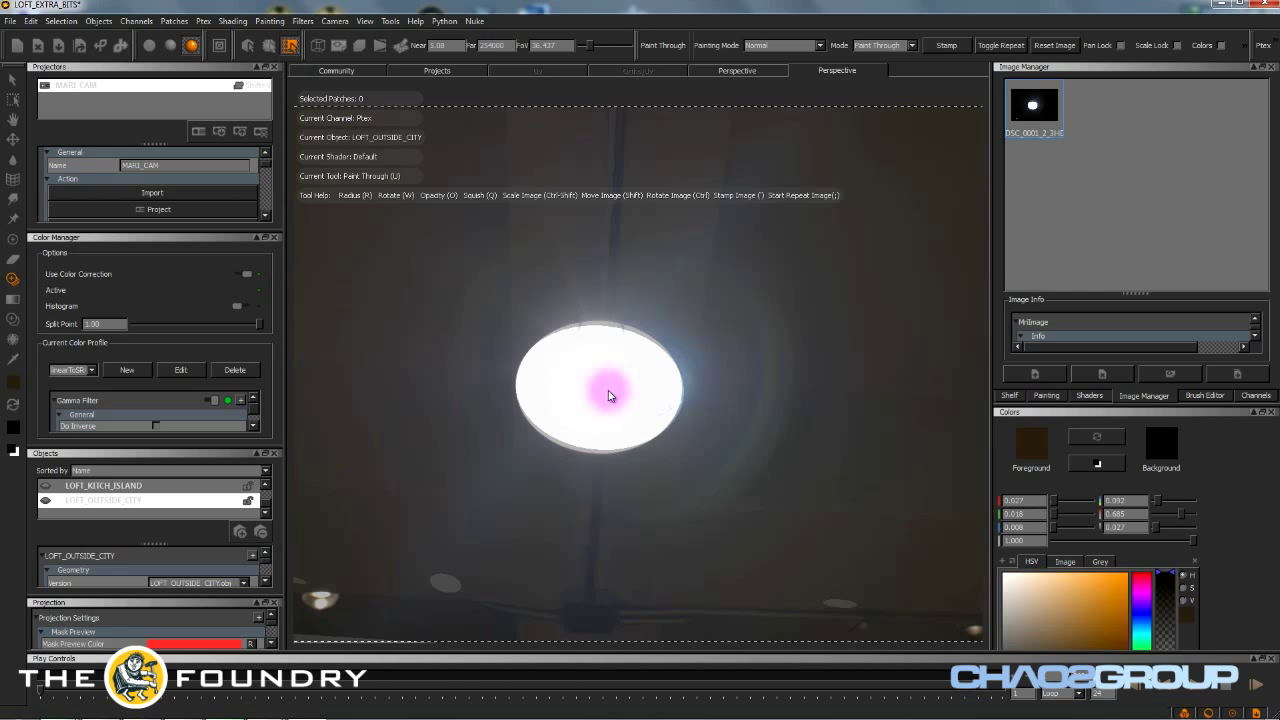
- Choose the linear preset from the basic brushes and paint the light through onto the lamp disc
left_click(1204, 395)
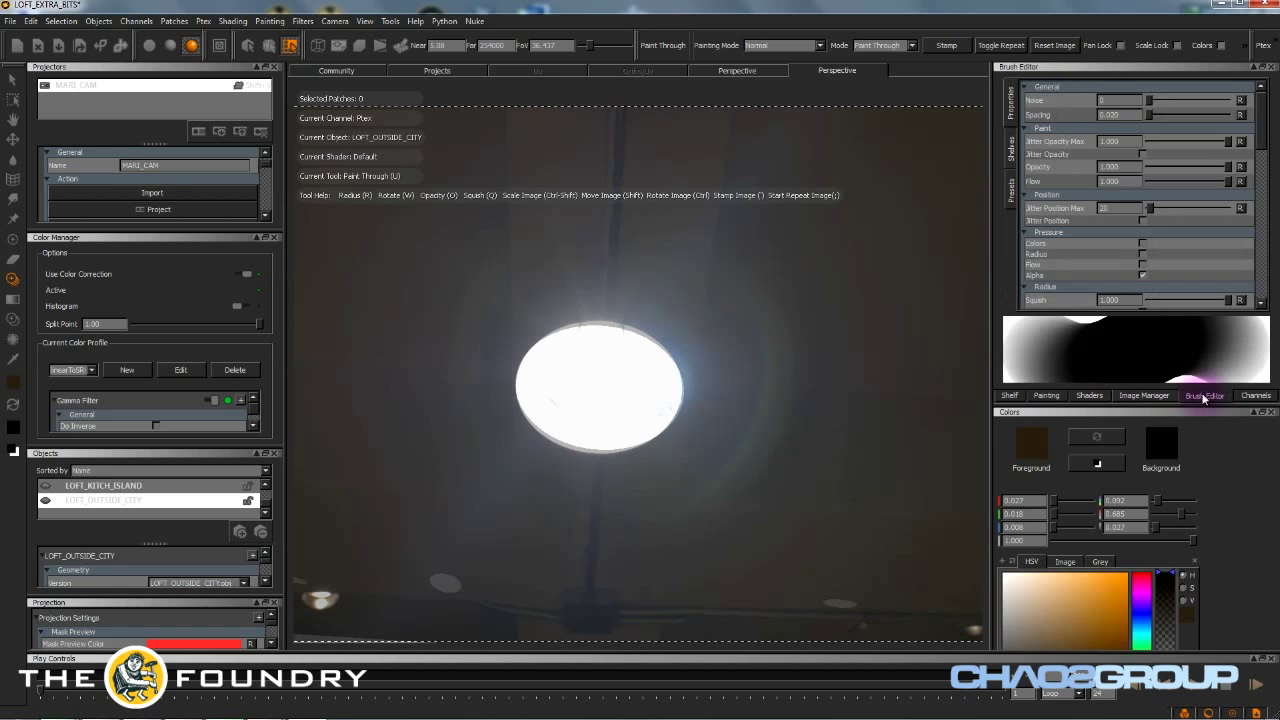
left_click(1010, 189)
left_click(1137, 262)
left_click_drag(584, 377, 663, 416)
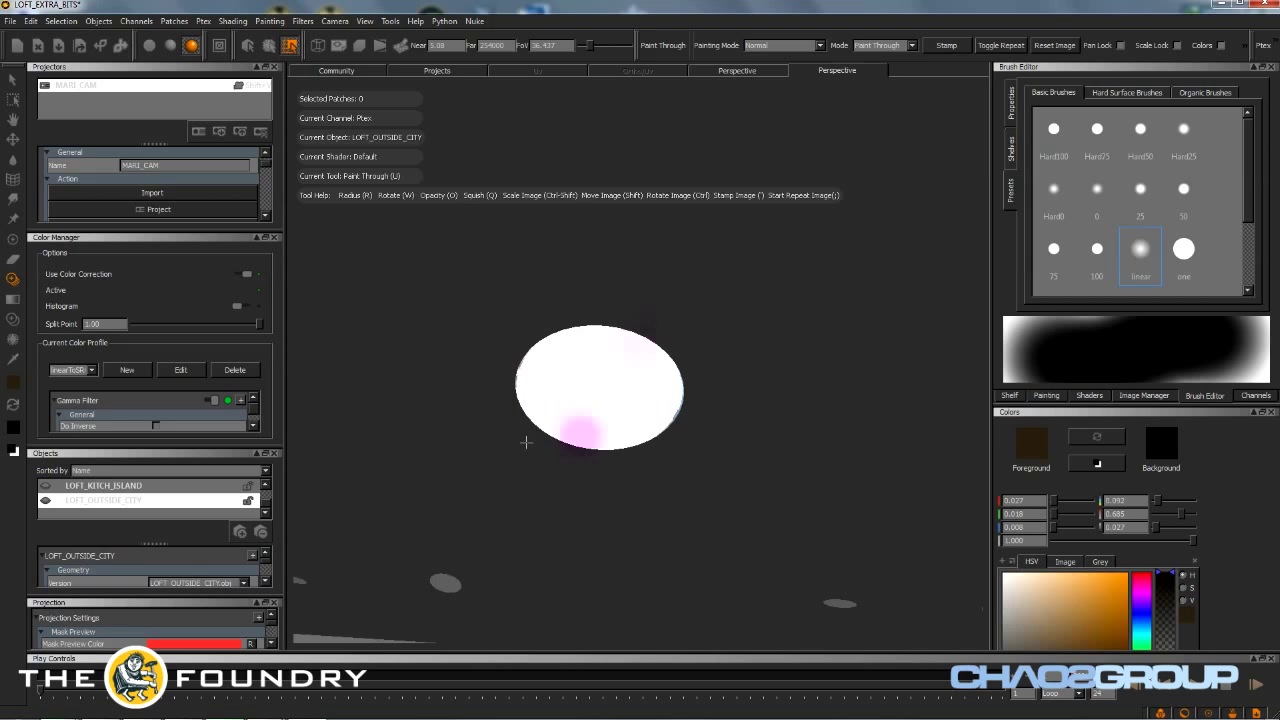
mouse_move(602, 373)
left_mouse_down()
mouse_move(574, 380)
mouse_move(647, 383)
mouse_move(626, 362)
left_mouse_up()
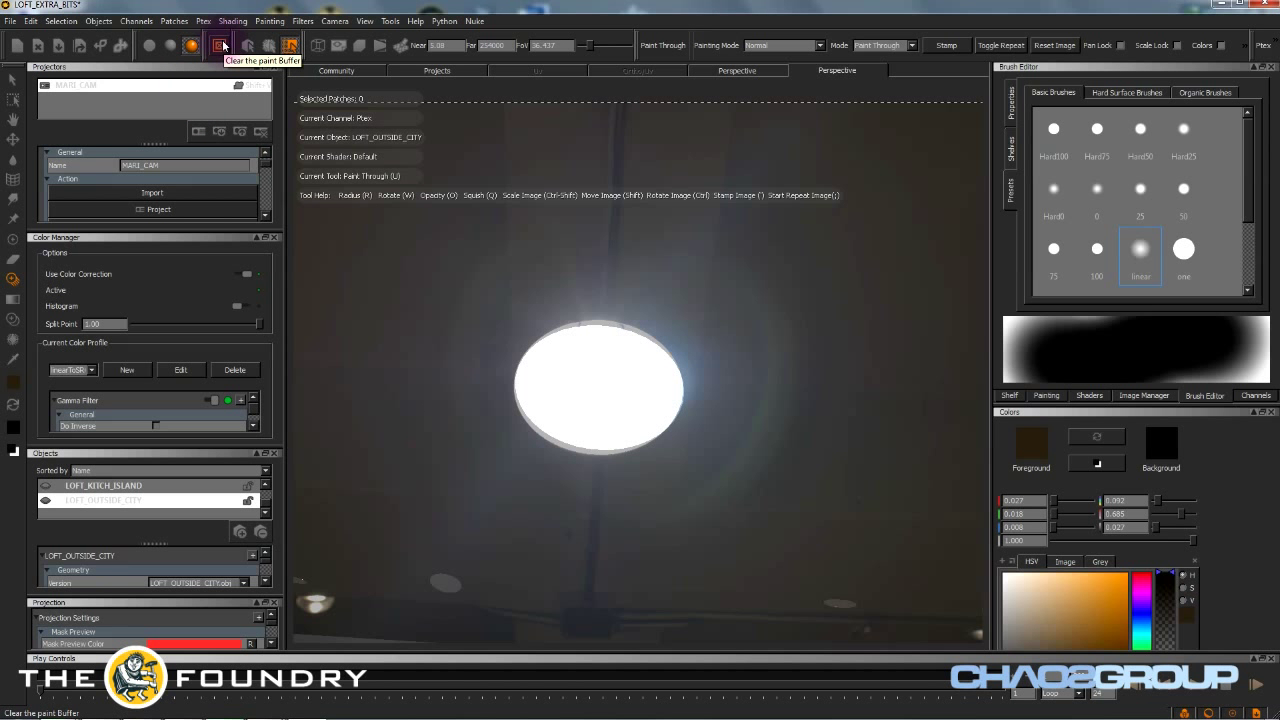
- Clear the paint buffer and realign the image's bright light with the lamp disc
left_click(219, 45)
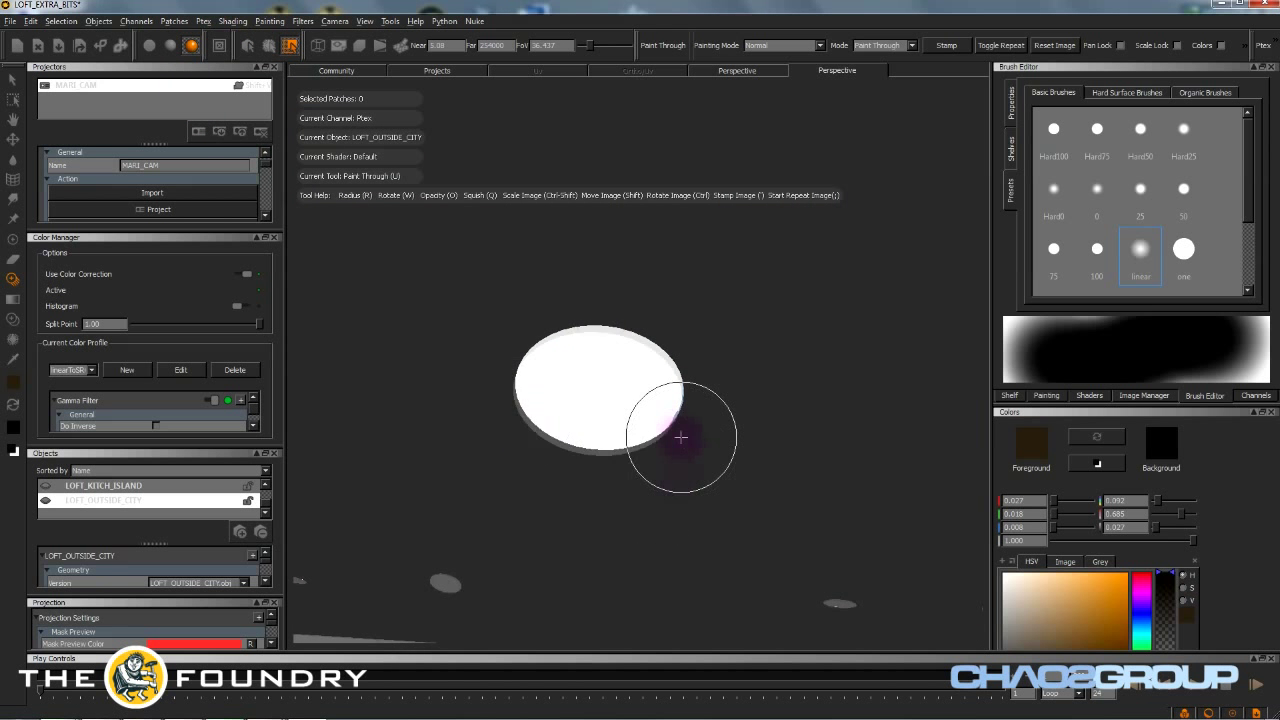
mouse_move(680, 403)
right_mouse_down("alt")
mouse_move(600, 449)
mouse_move(517, 449)
right_mouse_up("alt")
mouse_move(562, 389)
middle_mouse_down("alt")
mouse_move(551, 477)
mouse_move(437, 377)
middle_mouse_up("alt")
left_click_drag(437, 377, 466, 380, "alt")
mouse_move(466, 380)
right_mouse_down("alt")
mouse_move(531, 377)
mouse_move(503, 383)
mouse_move(514, 382)
right_mouse_up("alt")
middle_click_drag(514, 382, 587, 390, "alt")
left_click_drag(653, 316, 672, 328, "alt")
middle_click_drag(706, 375, 706, 424, "alt")
mouse_move(662, 509)
left_mouse_down("shift")
mouse_move(753, 465)
mouse_move(709, 470)
left_mouse_up("shift")
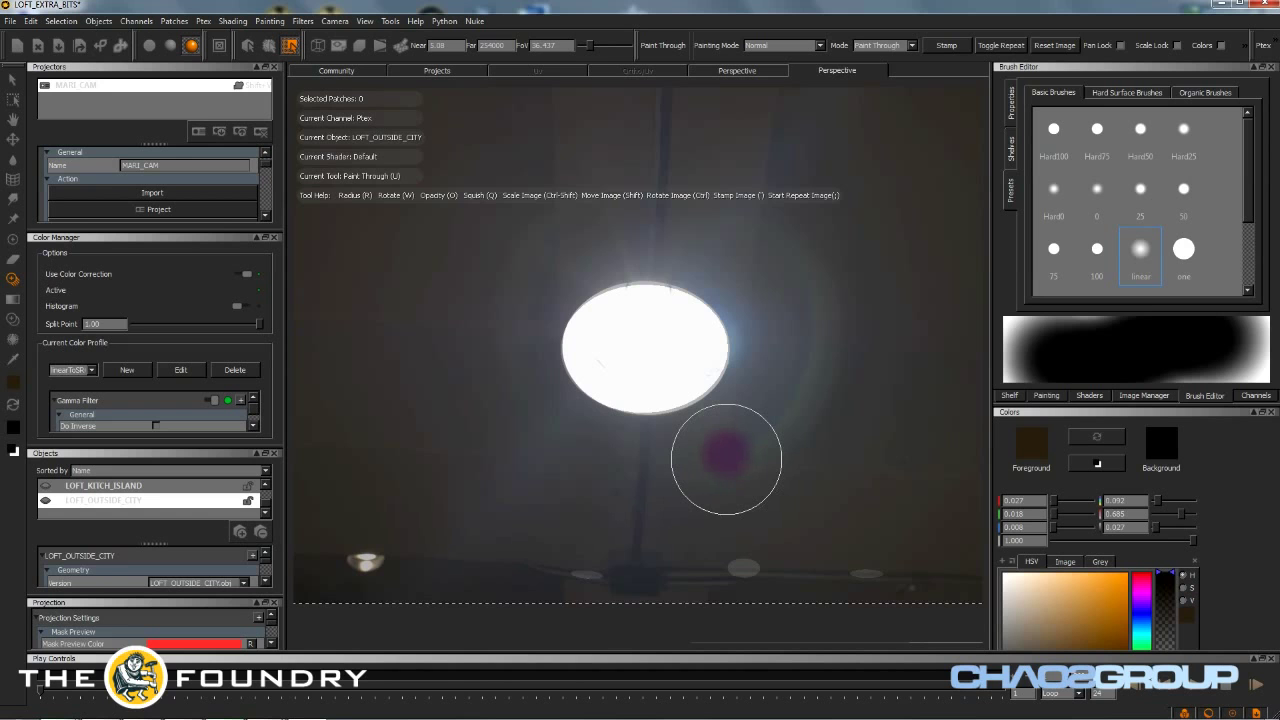
- Paint the light through over the entire lamp disc, covering its unpainted edges
left_click_drag(671, 358, 712, 337)
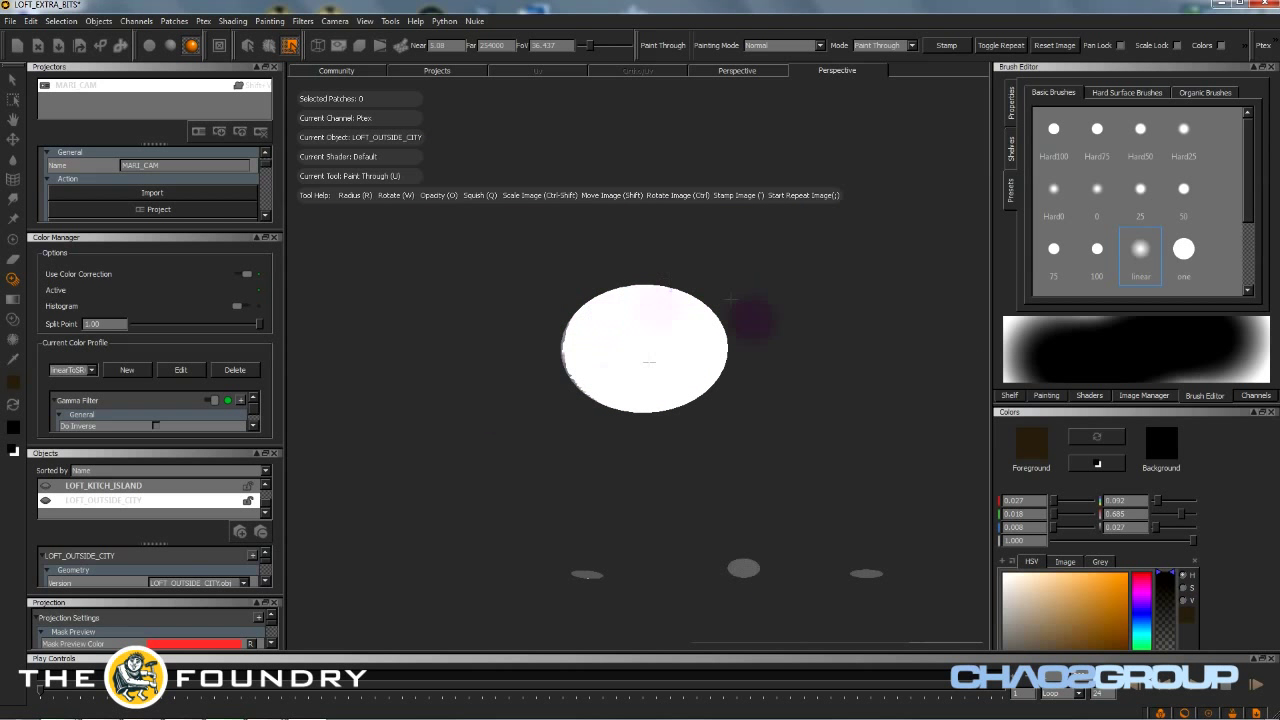
key("shift")
left_click_drag(668, 398, 551, 353)
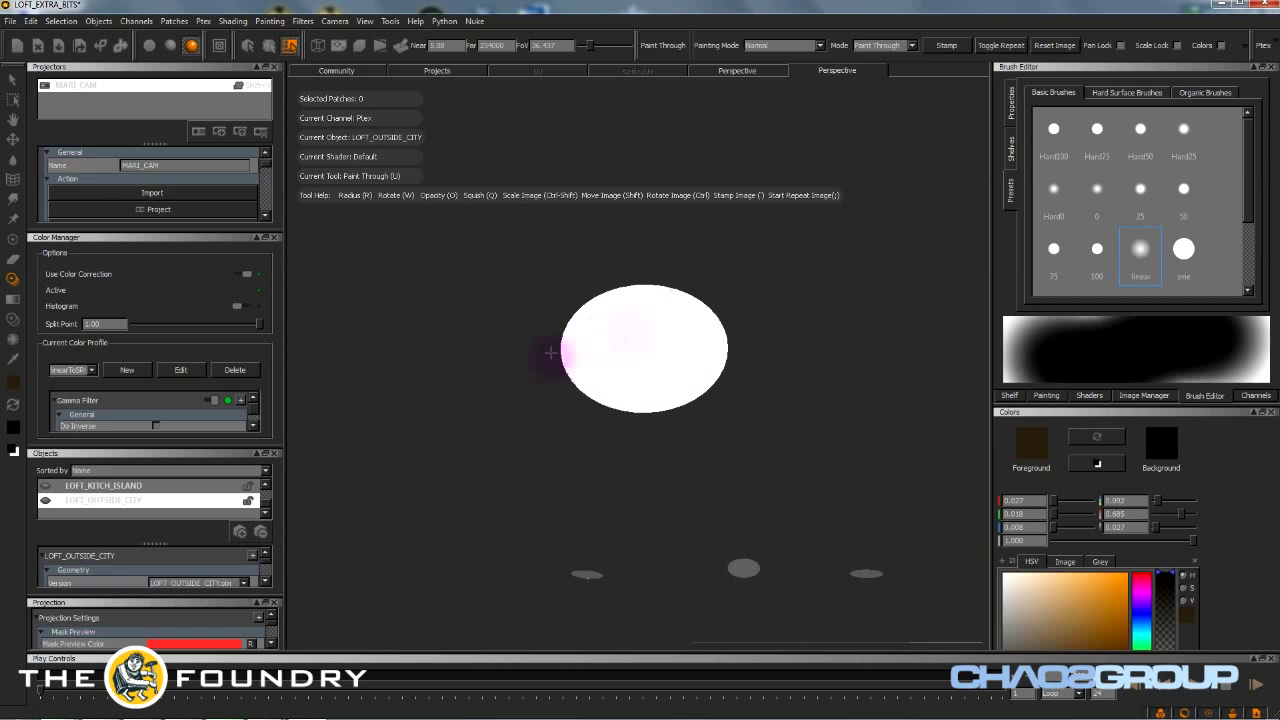
mouse_move(719, 434)
left_mouse_down()
mouse_move(629, 431)
mouse_move(427, 358)
mouse_move(574, 377)
left_mouse_up()
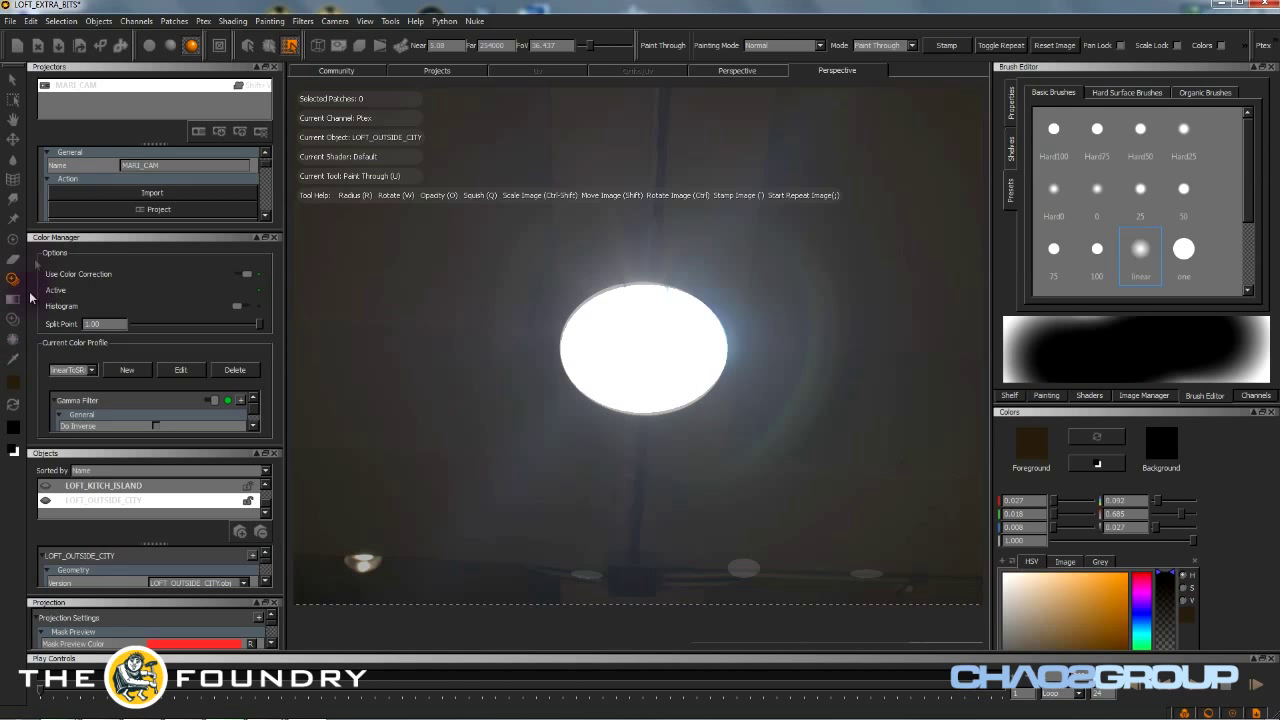
- Activate the Paint tool, inspect the painted lamps from another angle and return to the MARI_CAM view
left_click(14, 244)
mouse_move(735, 508)
left_mouse_down("alt")
mouse_move(640, 454)
mouse_move(749, 409)
mouse_move(623, 449)
mouse_move(636, 432)
mouse_move(623, 429)
mouse_move(737, 386)
left_mouse_up("alt")
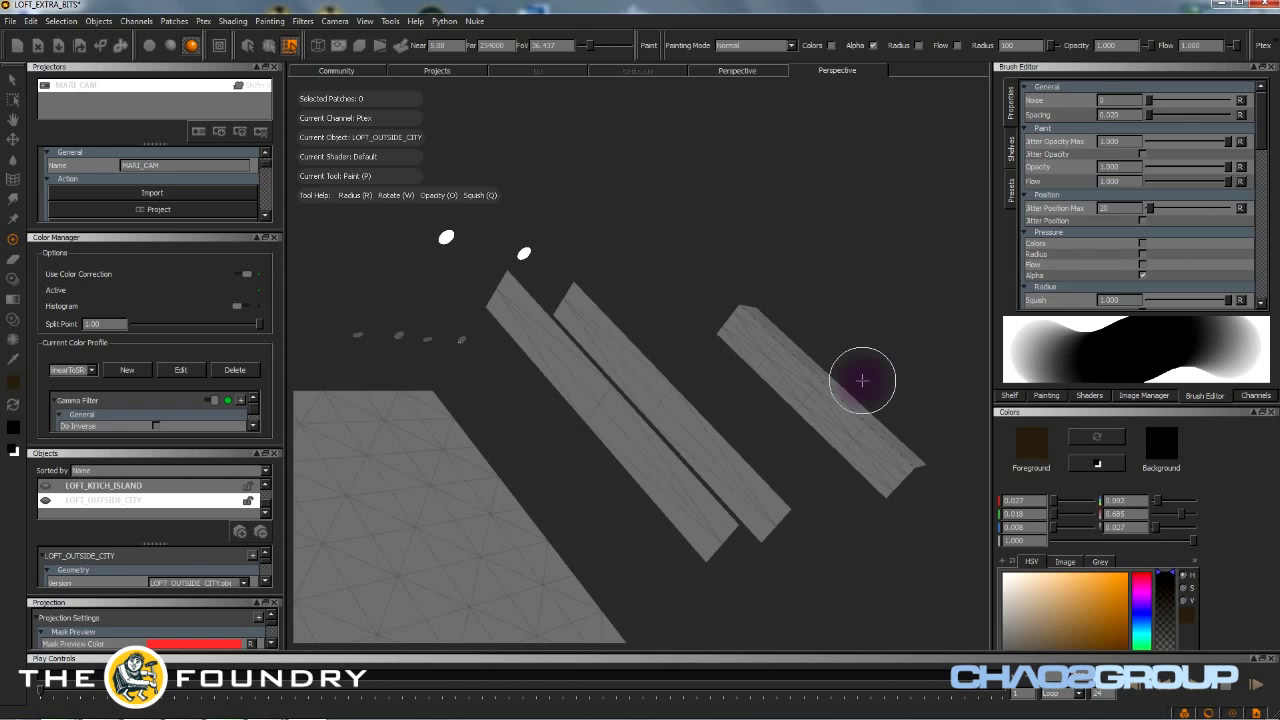
key("shift+1")
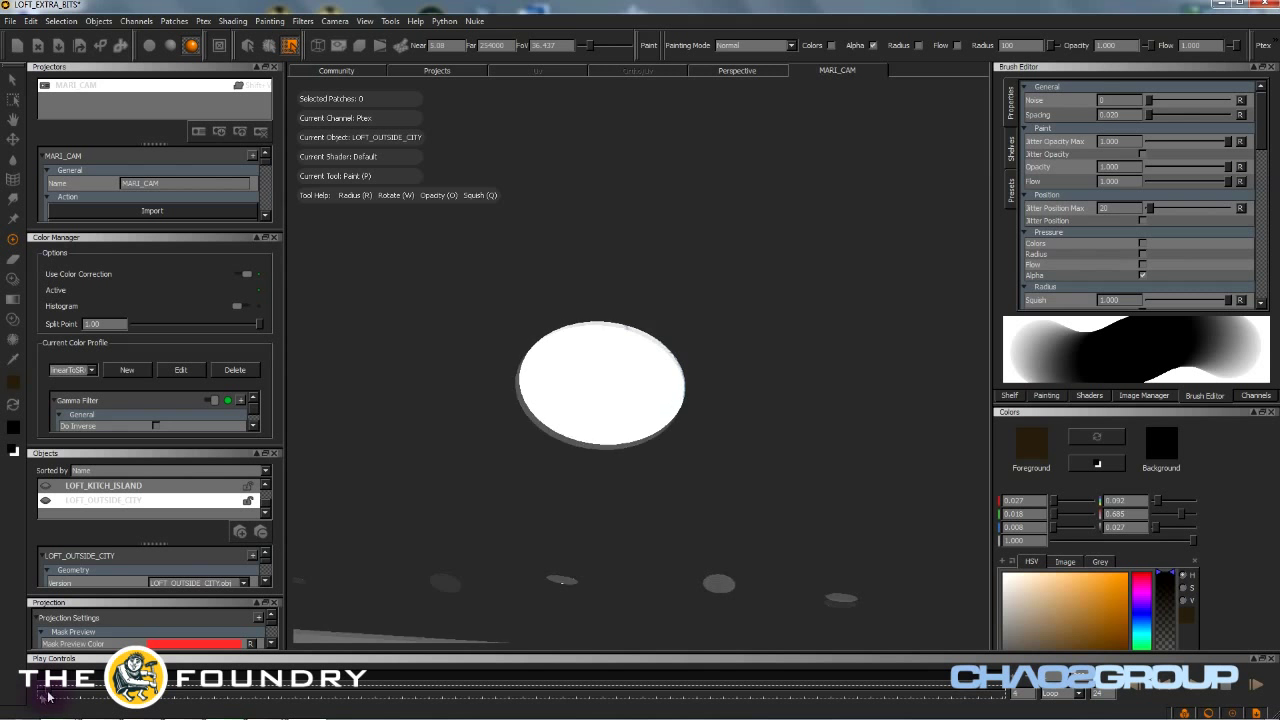
- Show the LOFT_INSIDE_ROOM object again with the timeline at frame 1
scroll(55, 505, "up", 2)
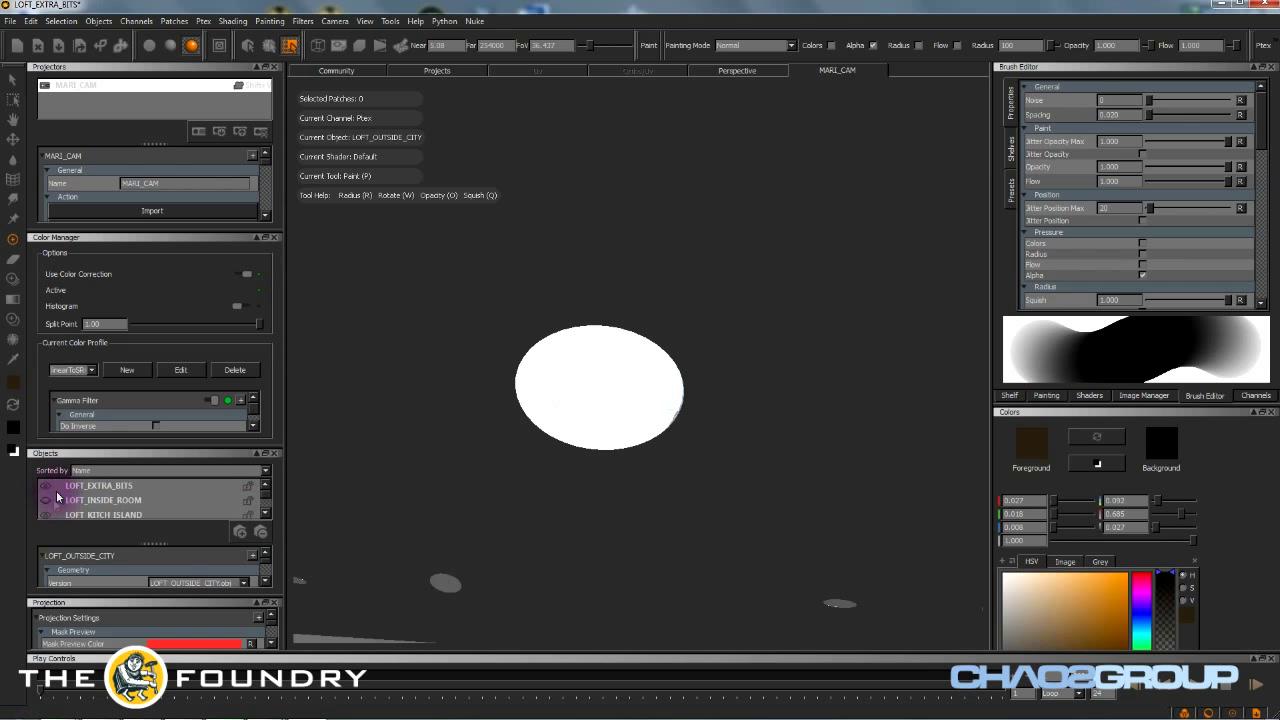
left_click(46, 500)
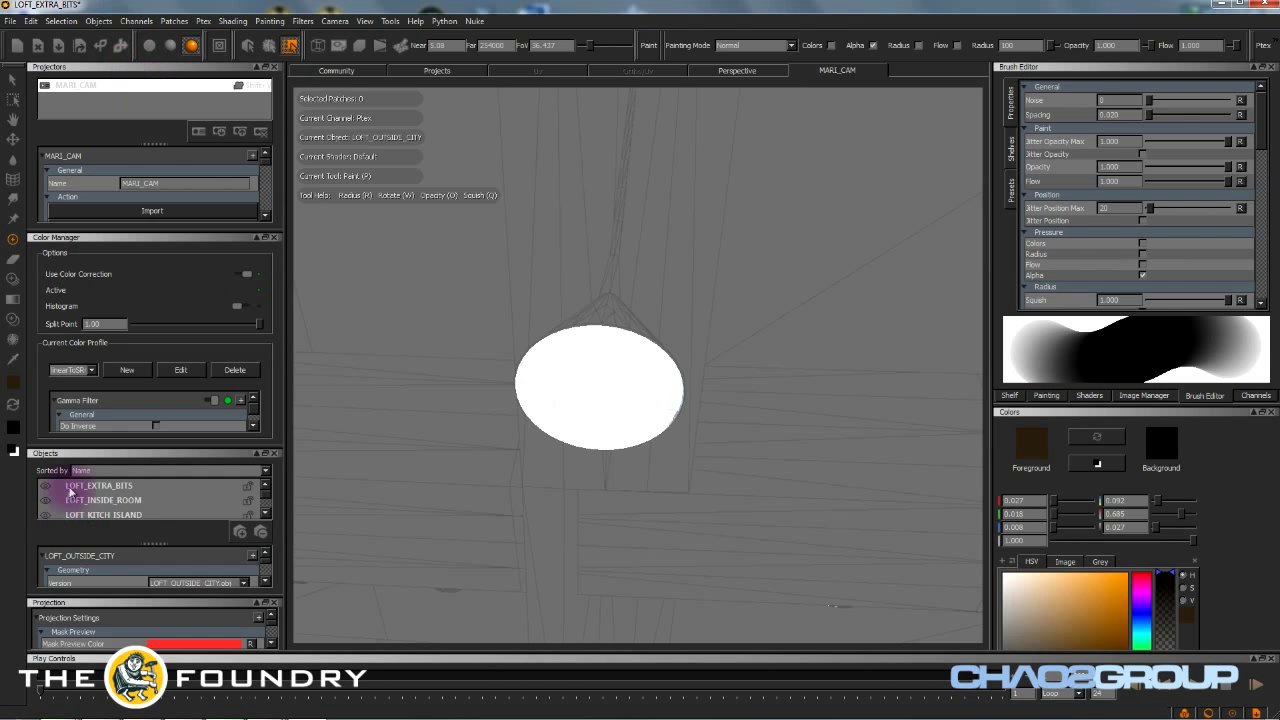
scroll(65, 500, "down", 2)
left_click(53, 21)
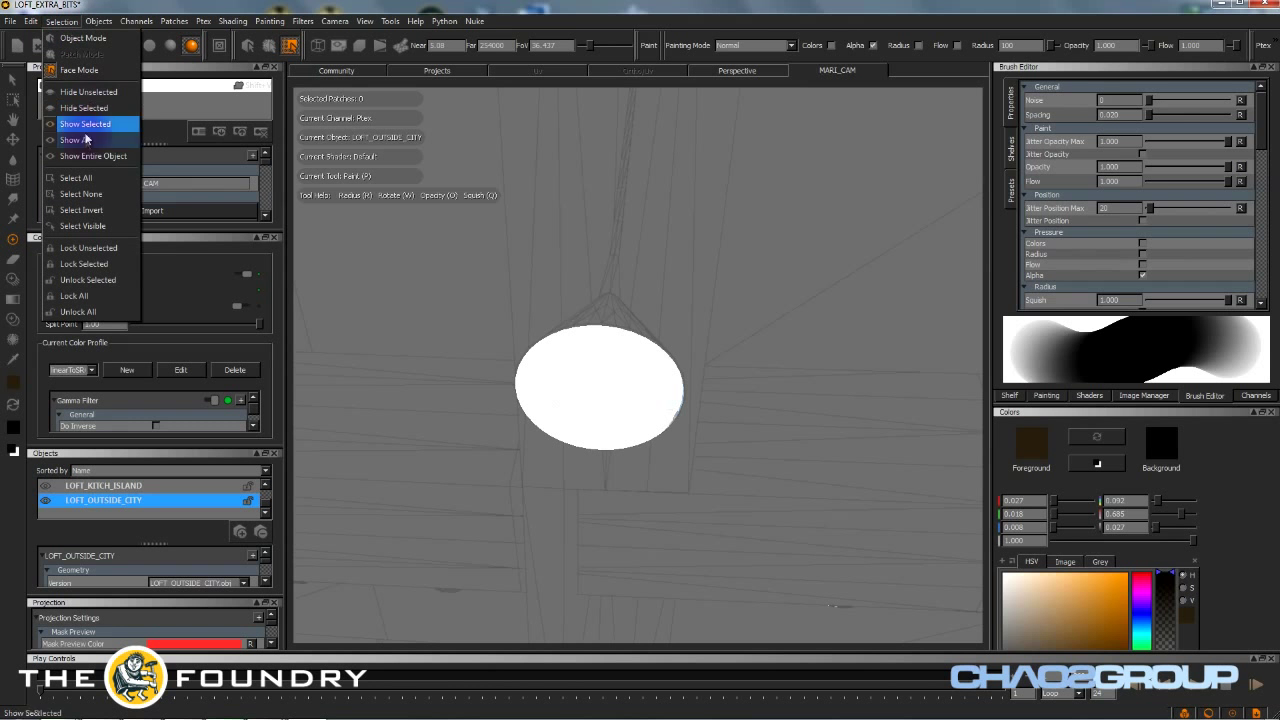
left_click(55, 21)
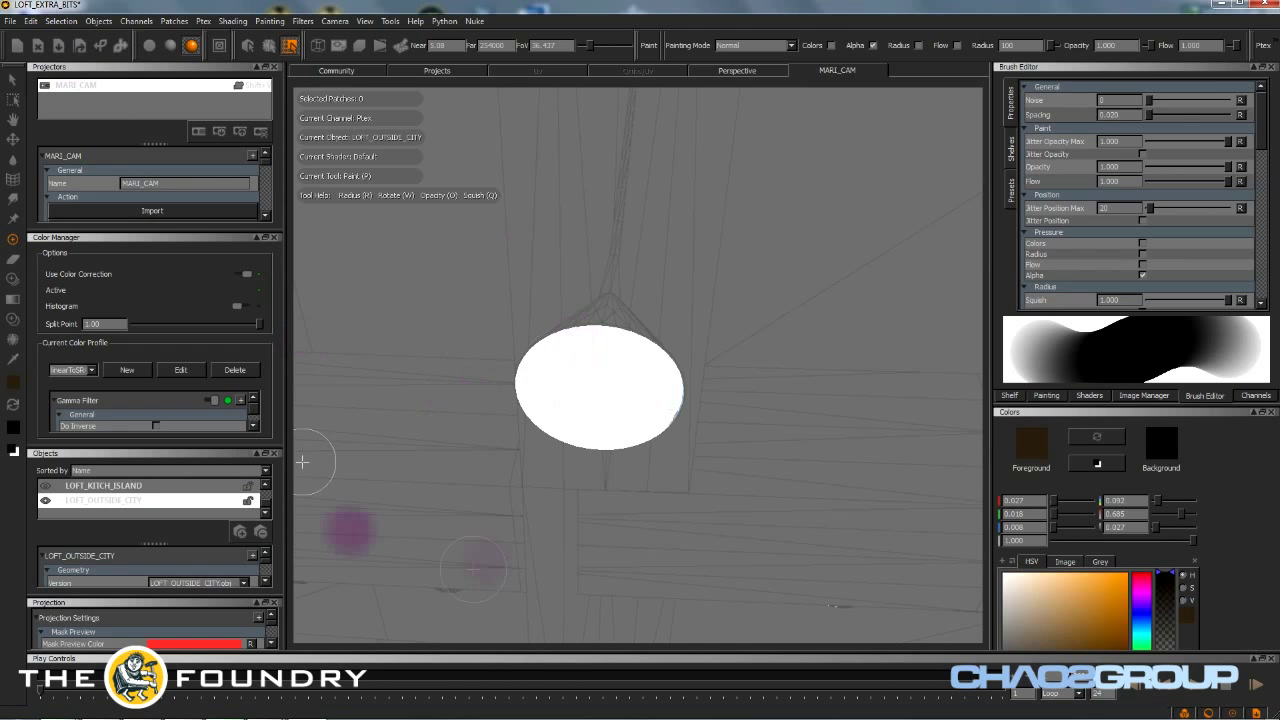
- Move the timeline to frame 6 and delete the DSC_0001_2_3HDRI image from the Image Manager
mouse_move(143, 708)
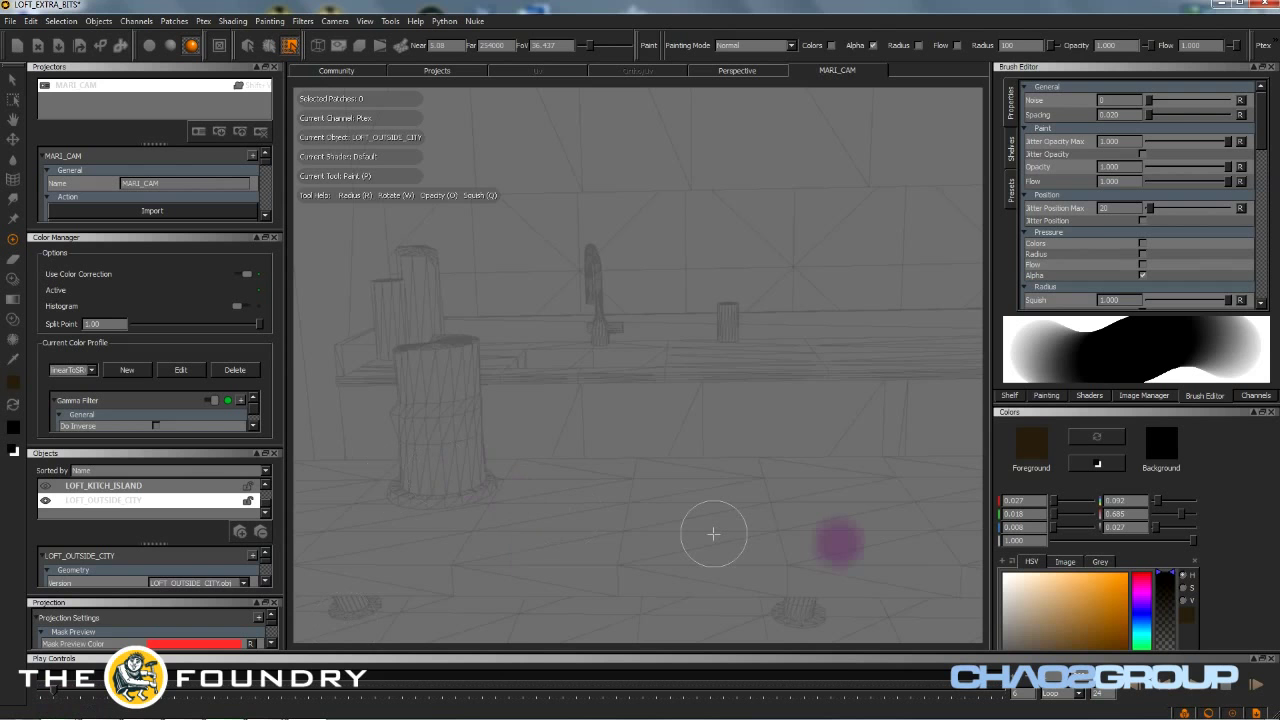
left_click(1150, 396)
left_click_drag(1095, 194, 1019, 121)
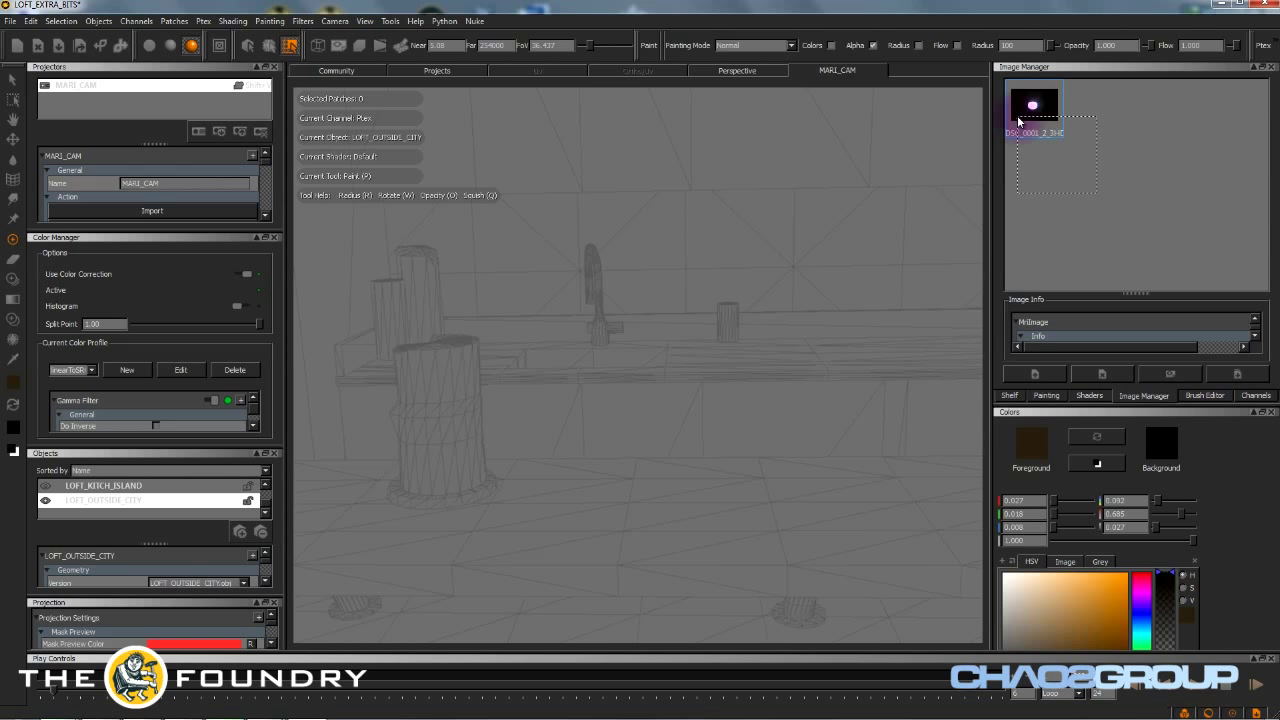
key("Delete")
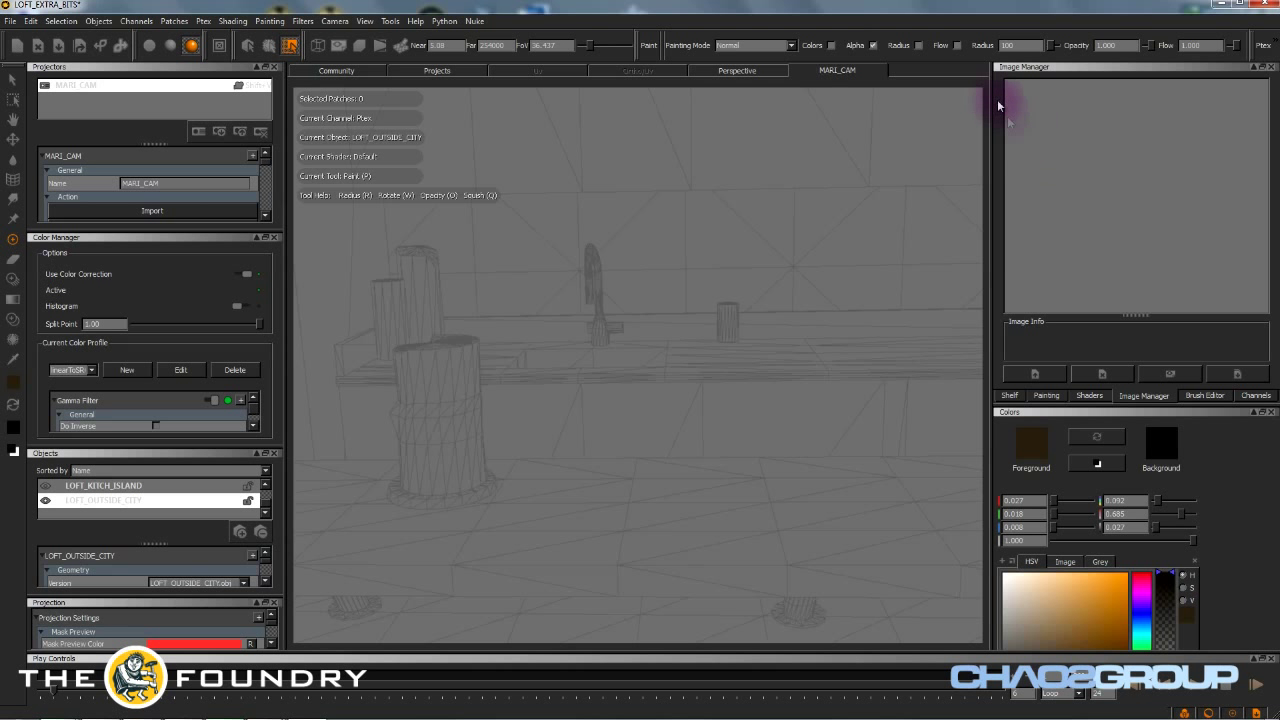
- Load the HDR image DSC_0004_5_6HDRI.exr from the CC folder into the Image Manager
double_click(1105, 141)
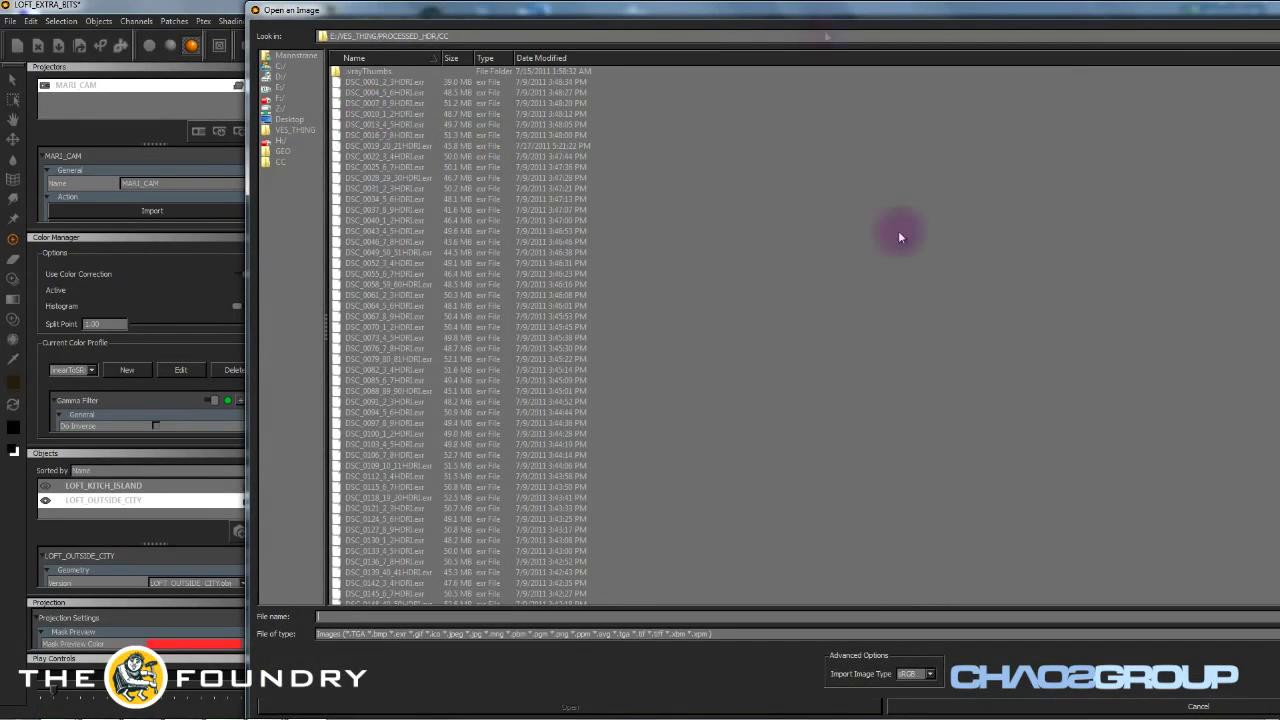
left_click_drag(743, 14, 623, 20)
double_click(262, 98)
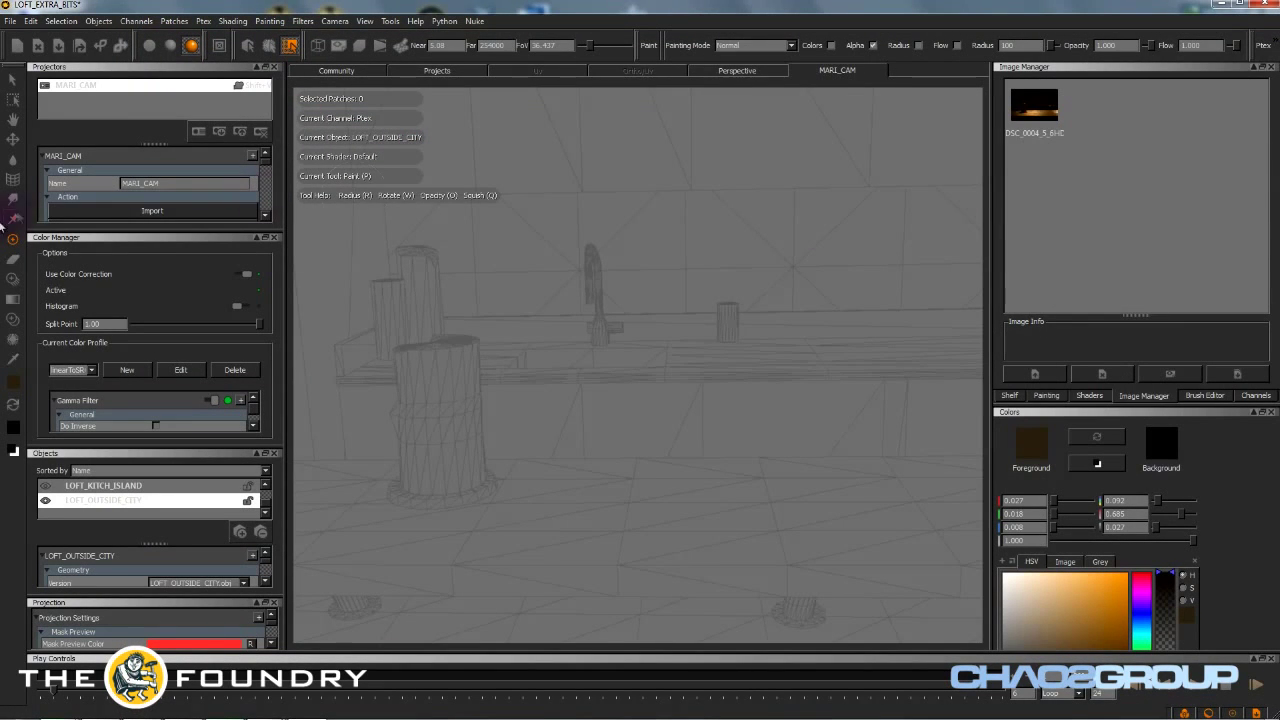
- Activate Paint Through, place the DSC_0004_5_6HDRI image on the canvas and move it beside the cylinder mesh
left_click(12, 279)
mouse_move(1030, 105)
left_mouse_down()
mouse_move(674, 523)
mouse_move(740, 407)
mouse_move(737, 360)
mouse_move(600, 390)
left_mouse_up()
mouse_move(809, 403)
left_mouse_down("shift")
mouse_move(569, 406)
mouse_move(1176, 303)
mouse_move(749, 391)
mouse_move(1091, 452)
mouse_move(1277, 322)
mouse_move(676, 403)
mouse_move(672, 424)
mouse_move(1062, 416)
left_mouse_up("shift")
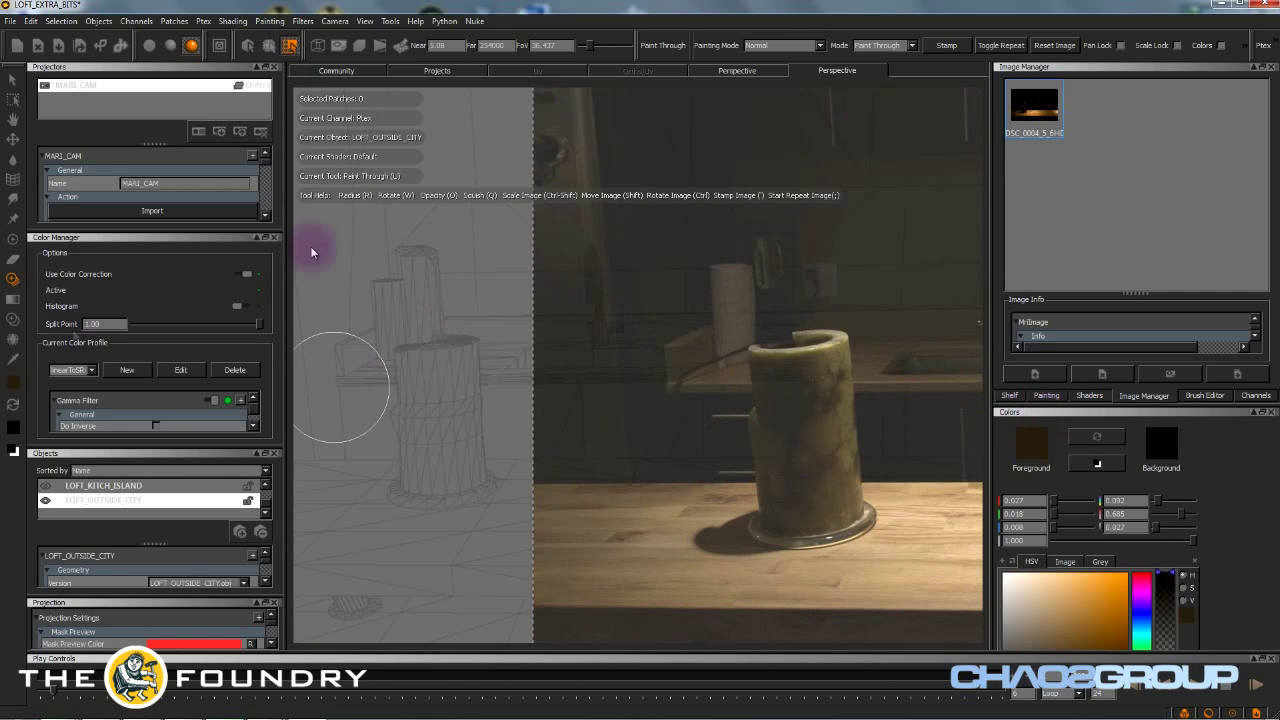
- Toggle LOFT_KITCH_ISLAND off and on to identify its meshes, and hide LOFT_INSIDE_ROOM
left_click(44, 487)
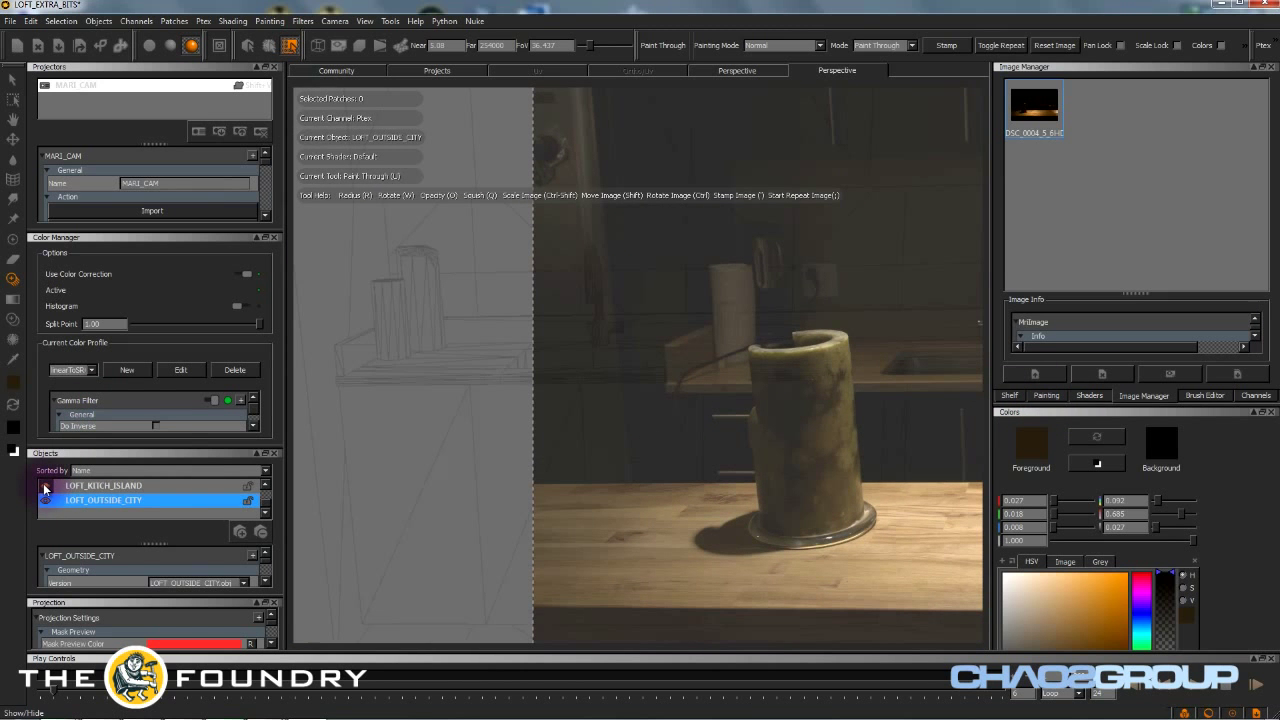
left_click(44, 487)
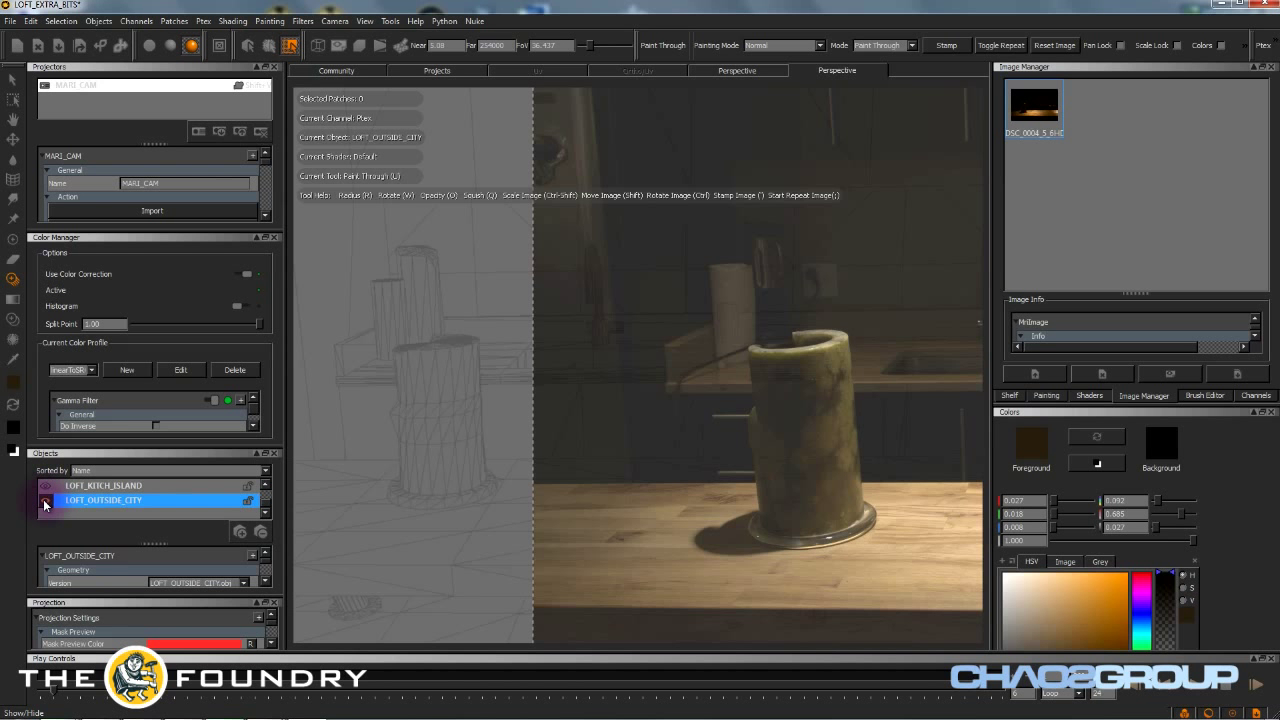
scroll(48, 506, "up", 2)
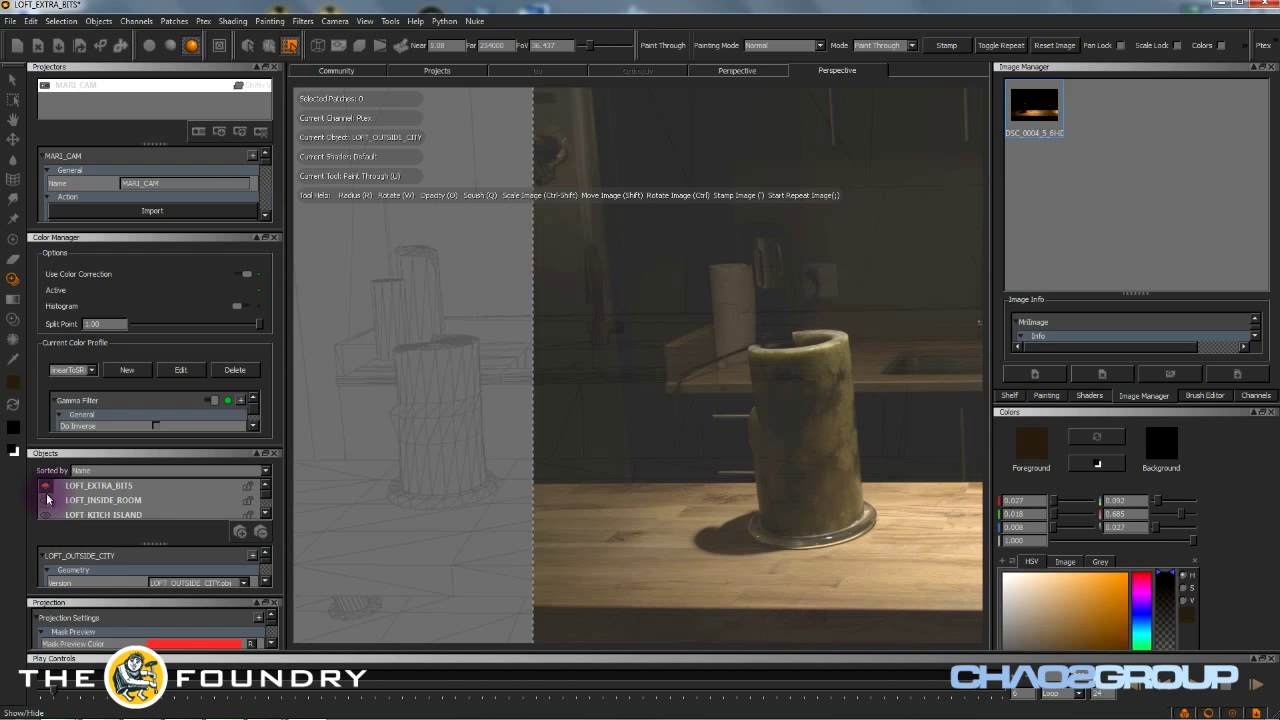
left_click(47, 496)
- Align the kitchen image with the cylinder mesh on the island and paint it through onto the cylinder and its base
mouse_move(841, 385)
left_mouse_down("shift")
mouse_move(491, 402)
mouse_move(471, 383)
mouse_move(492, 412)
mouse_move(528, 420)
mouse_move(436, 422)
mouse_move(450, 350)
mouse_move(417, 429)
mouse_move(425, 417)
left_mouse_up("shift")
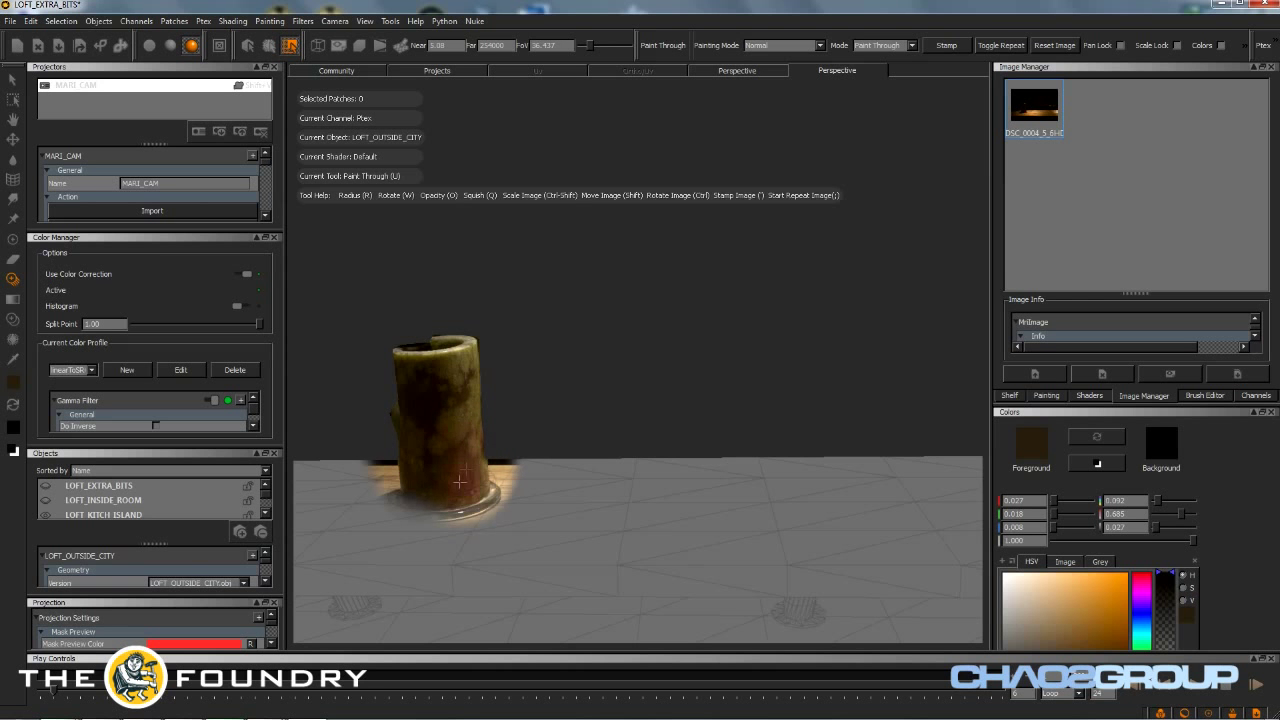
left_click_drag(416, 494, 438, 534)
mouse_move(515, 491)
left_mouse_down("ctrl+shift")
mouse_move(556, 512)
mouse_move(471, 508)
left_mouse_up("ctrl+shift")
left_click_drag(515, 558, 471, 497, "shift")
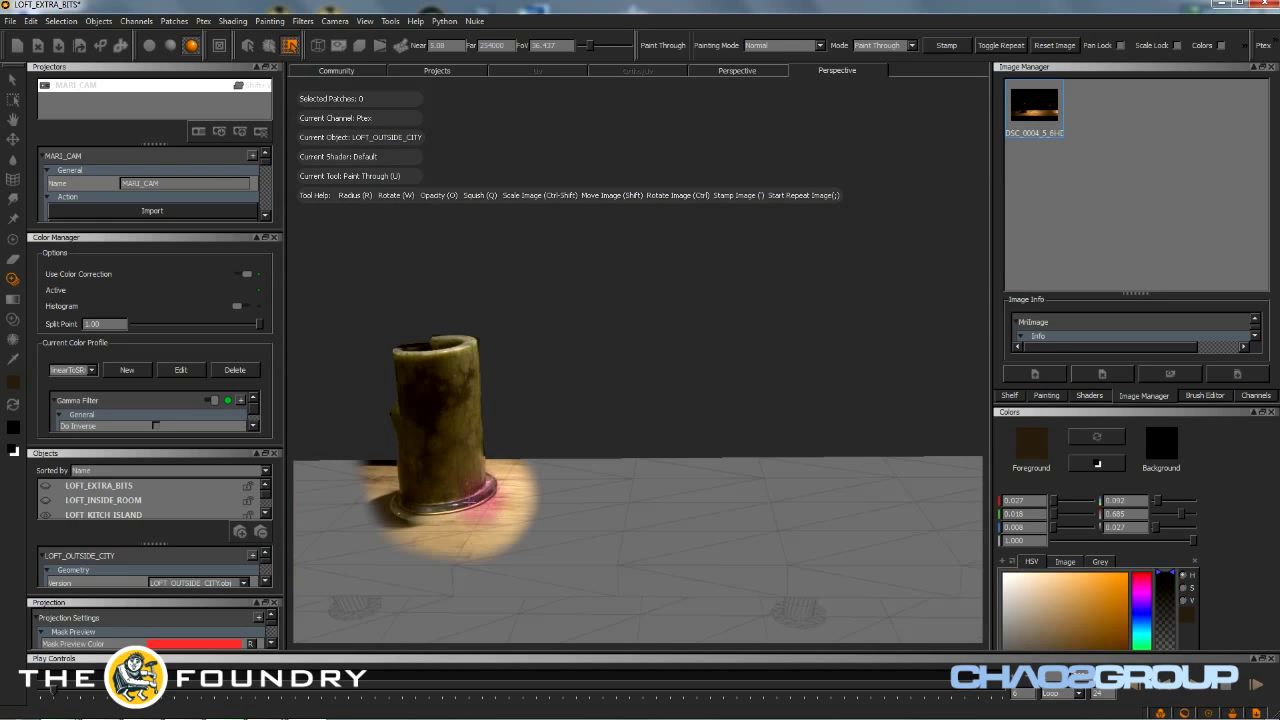
- Paint the image through over the rest of the cylinder and the wooden countertop around its base
mouse_move(435, 465)
left_mouse_down()
mouse_move(440, 375)
mouse_move(398, 350)
left_mouse_up()
left_click_drag(528, 443, 532, 439, "shift")
mouse_move(463, 391)
left_mouse_down()
mouse_move(463, 317)
mouse_move(458, 410)
mouse_move(390, 368)
mouse_move(477, 340)
left_mouse_up()
mouse_move(461, 509)
left_mouse_down()
mouse_move(488, 458)
mouse_move(457, 485)
mouse_move(470, 470)
mouse_move(476, 484)
left_mouse_up()
left_click_drag(520, 538, 455, 525, "shift")
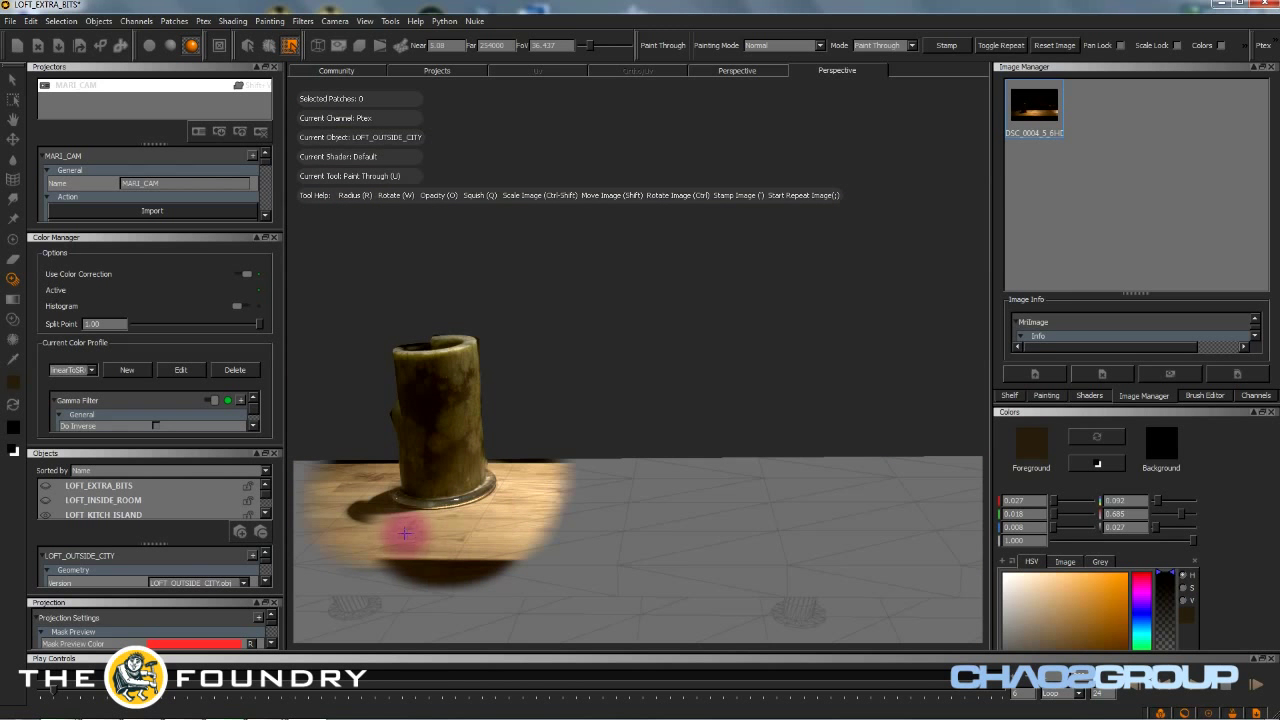
mouse_move(405, 525)
left_mouse_down()
mouse_move(423, 528)
mouse_move(451, 490)
left_mouse_up()
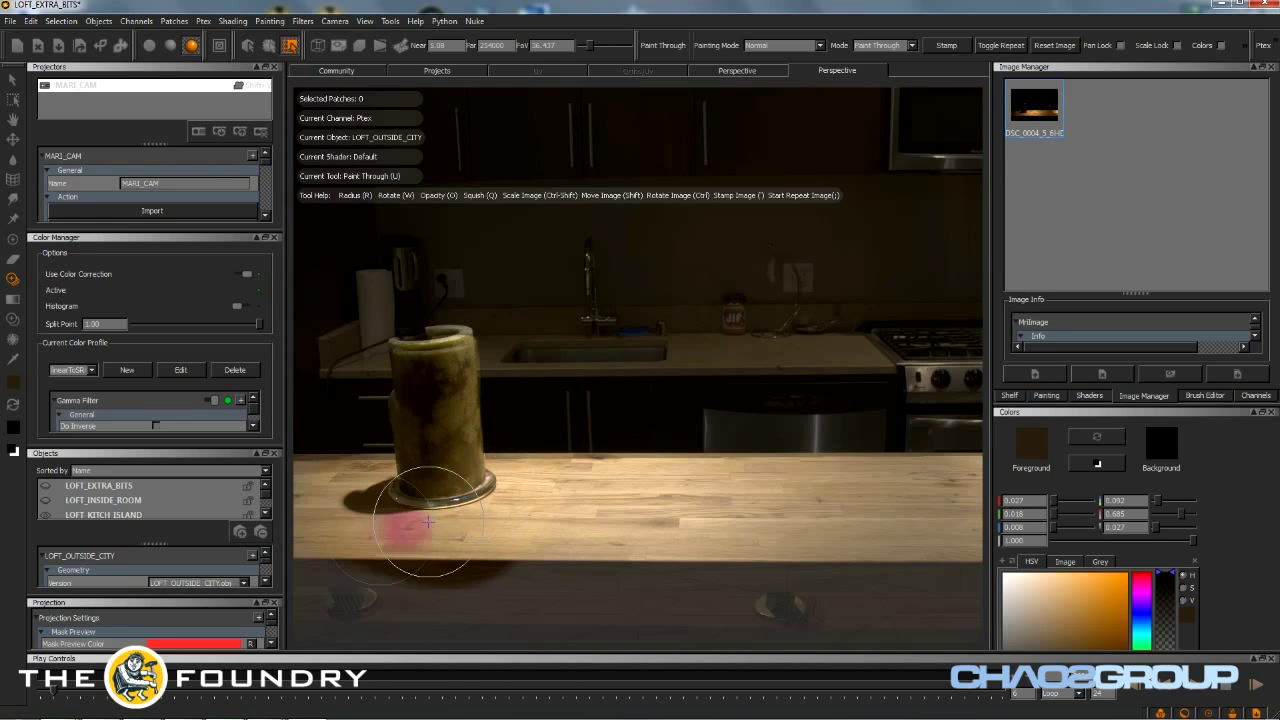
- Move the source image clear of the painted cylinder and try the Warp tool on the painted area
mouse_move(510, 403)
left_mouse_down("shift")
mouse_move(1029, 535)
mouse_move(1105, 535)
left_mouse_up("shift")
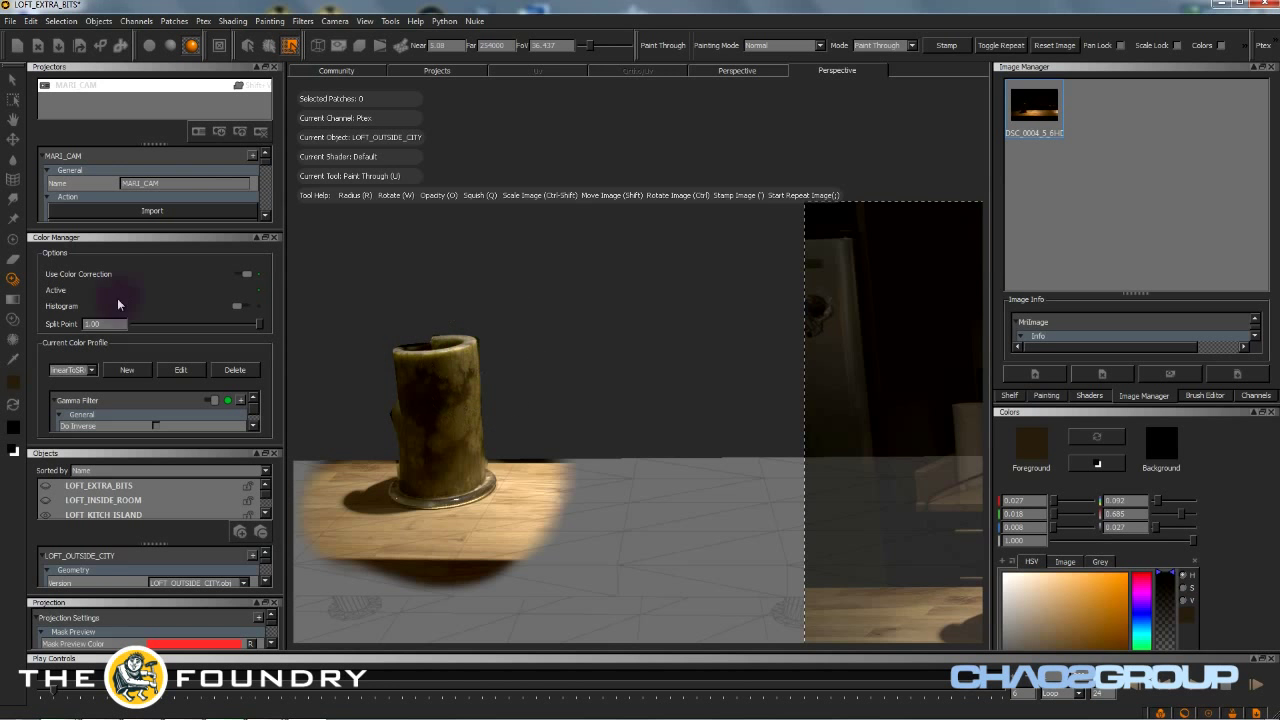
left_click(13, 178)
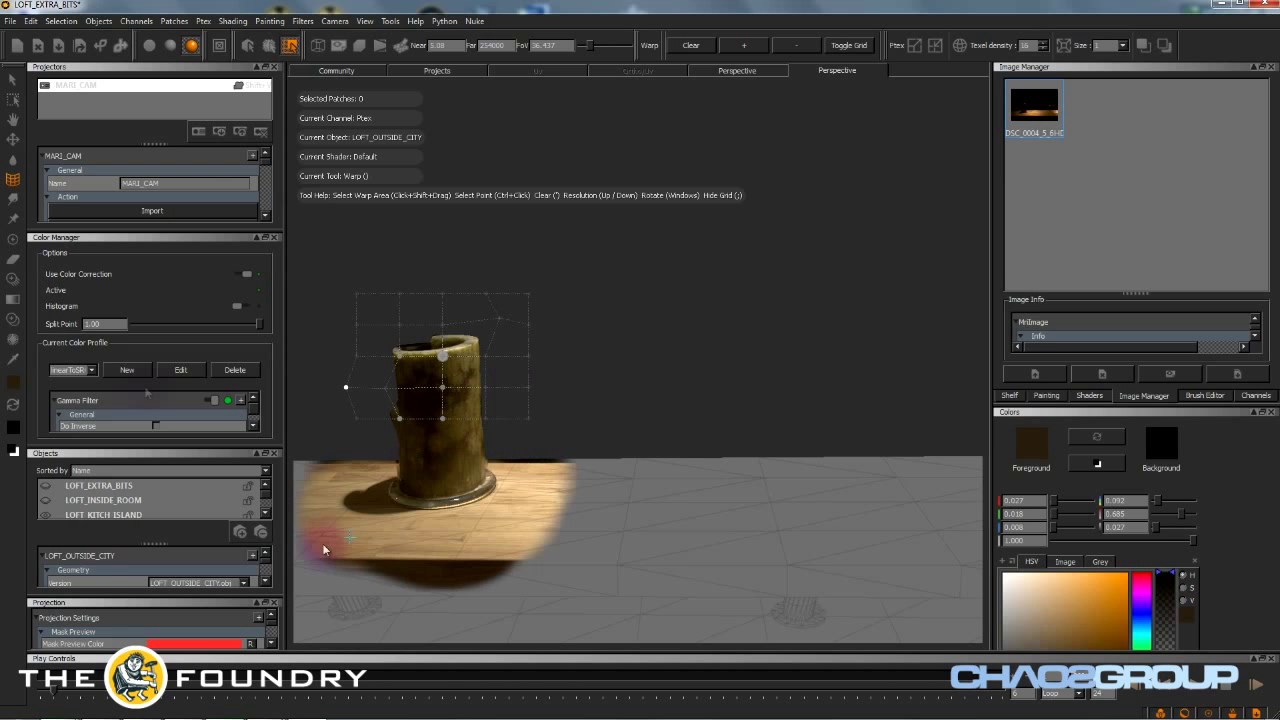
- Switch to the Blur tool and examine the painted cylinder and countertop from shifted views
left_click(12, 165)
middle_click_drag(573, 492, 693, 461, "alt")
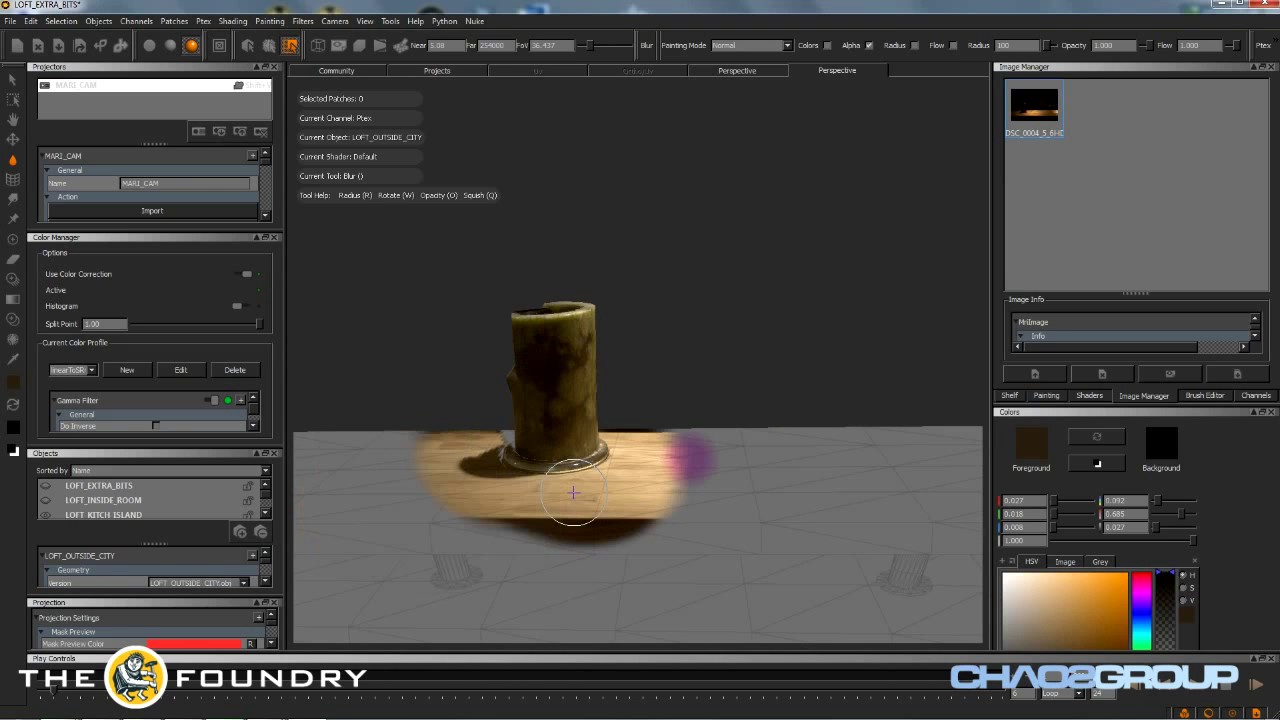
mouse_move(539, 478)
middle_mouse_down("alt")
mouse_move(570, 475)
mouse_move(550, 458)
middle_mouse_up("alt")
scroll(539, 479, "up", 10)
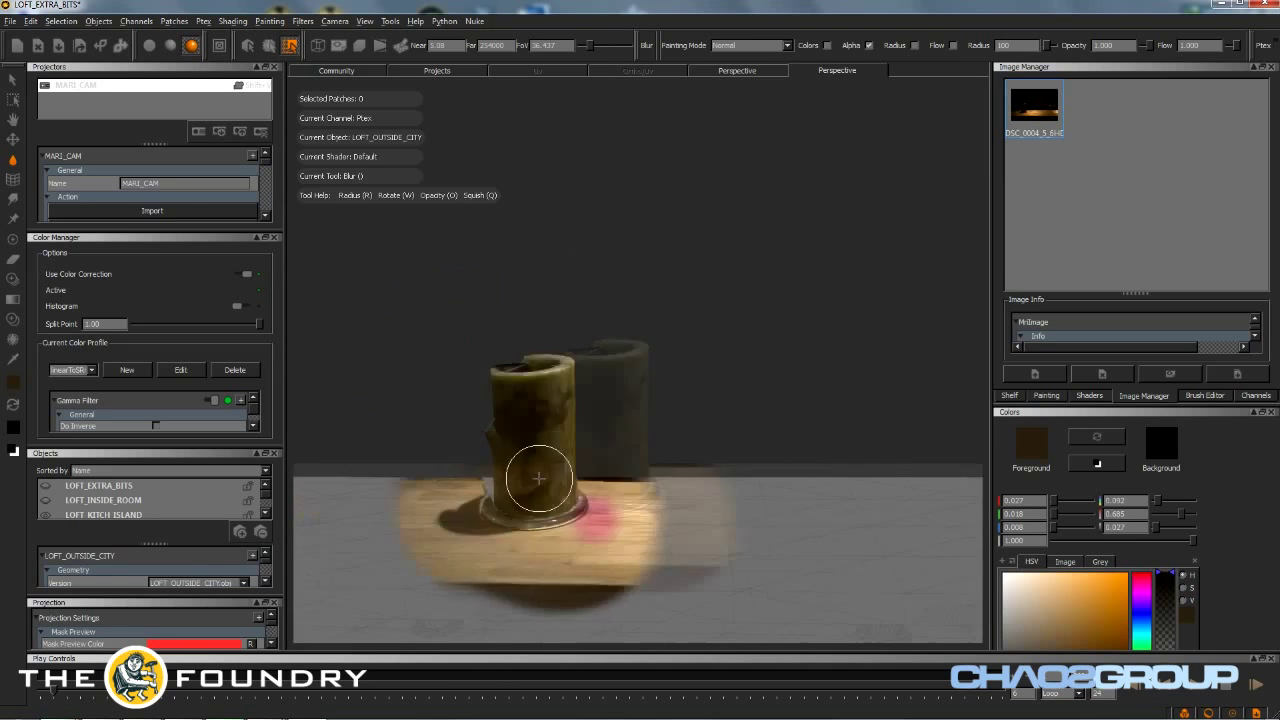
- Check the painted cylinder and countertop from shifted views and return to the MARI_CAM view
left_click_drag(691, 491, 731, 397, "alt")
right_click_drag(724, 428, 655, 490, "alt")
middle_click_drag(724, 429, 648, 479)
key("shift+v")
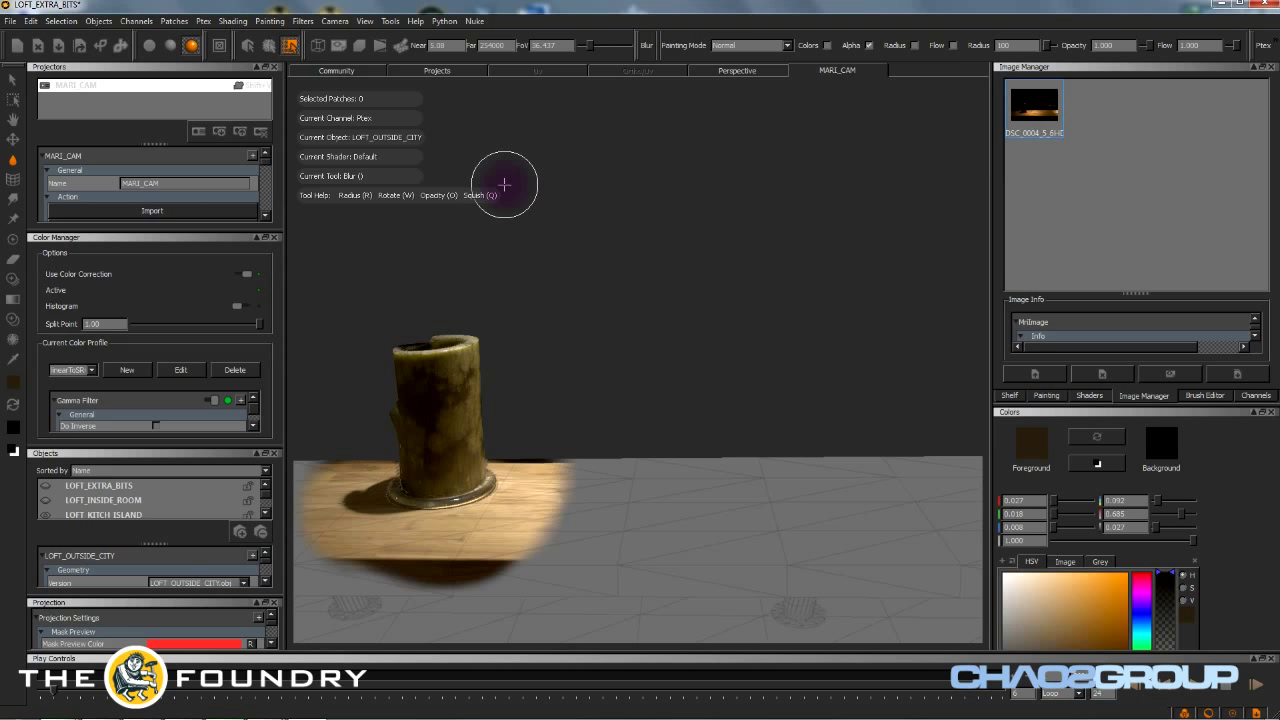
middle_click_drag(514, 440, 570, 429, "alt")
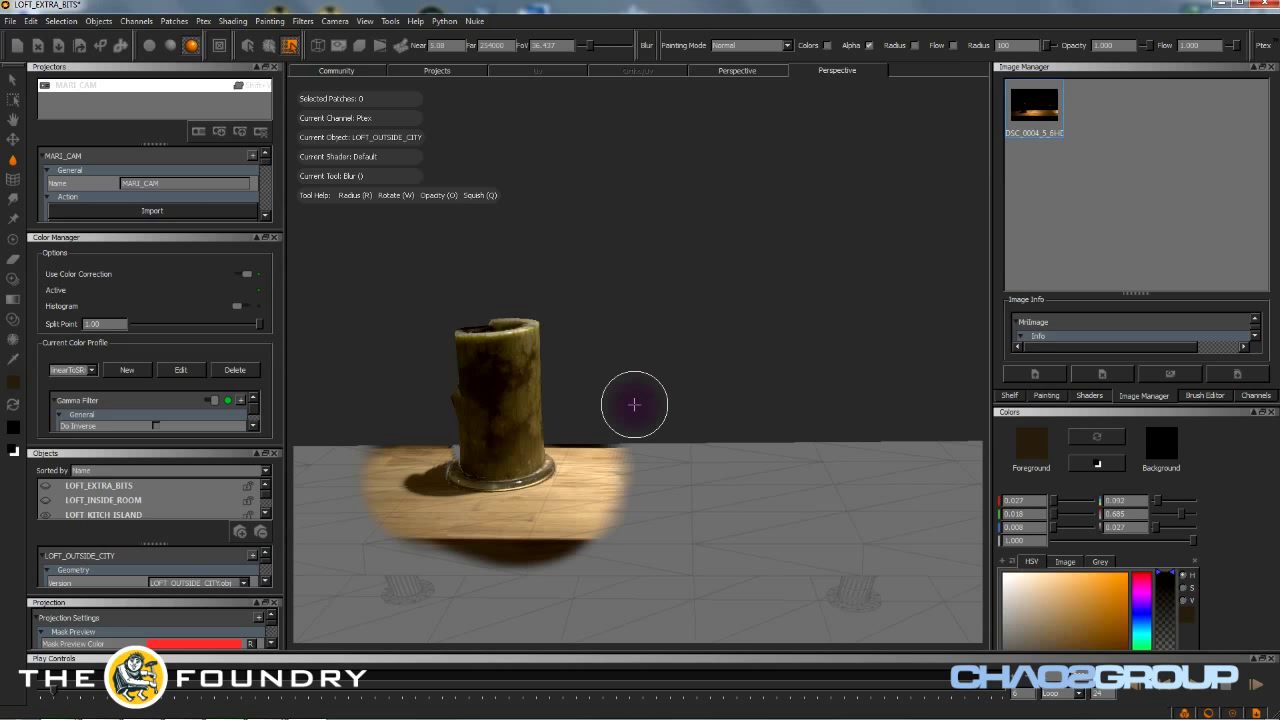
key("shift+F1")
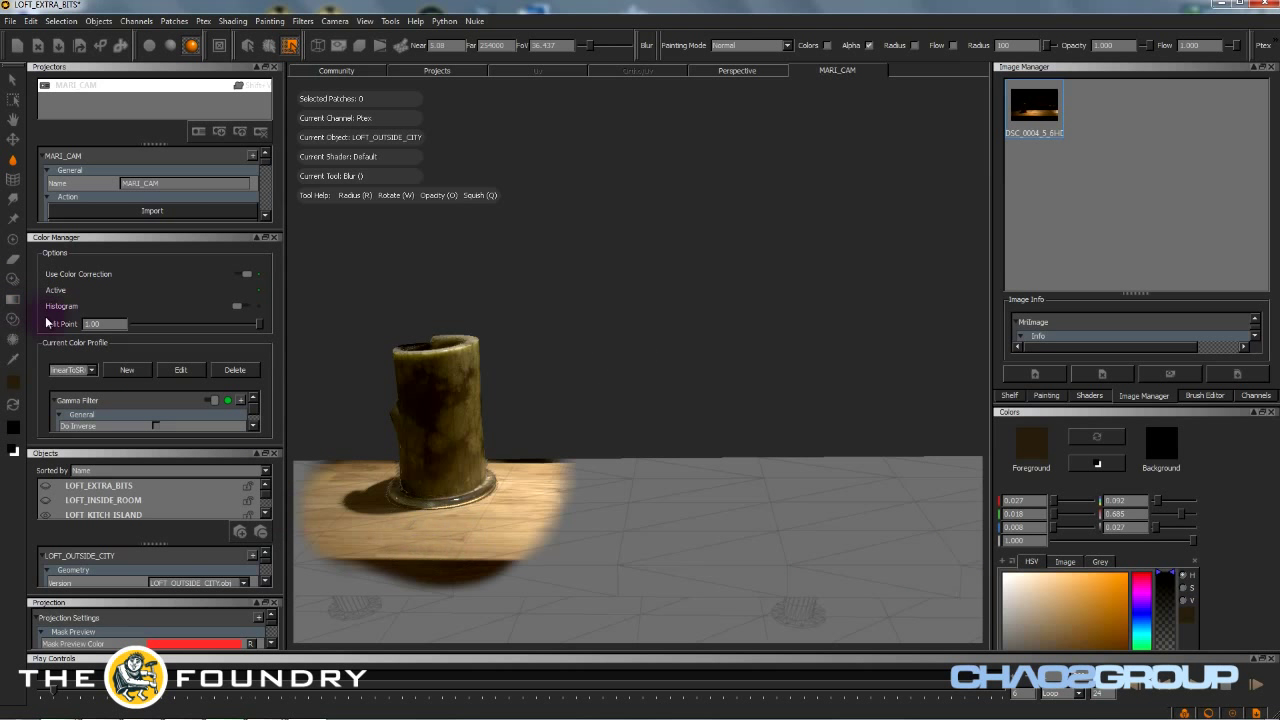
- Realign the kitchen image with the cylinder and paint it through over the remaining countertop and the island front
left_click(14, 284)
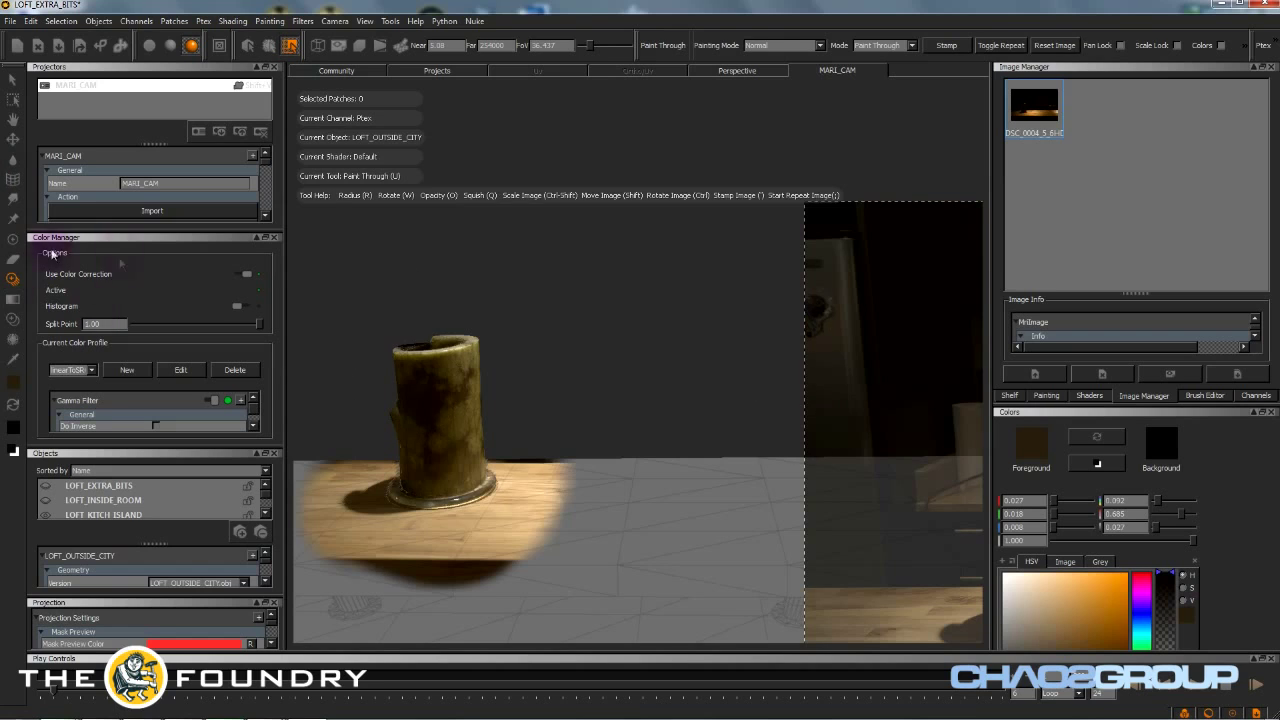
mouse_move(732, 397)
left_mouse_down("shift")
mouse_move(669, 383)
mouse_move(631, 340)
mouse_move(663, 397)
left_mouse_up("shift")
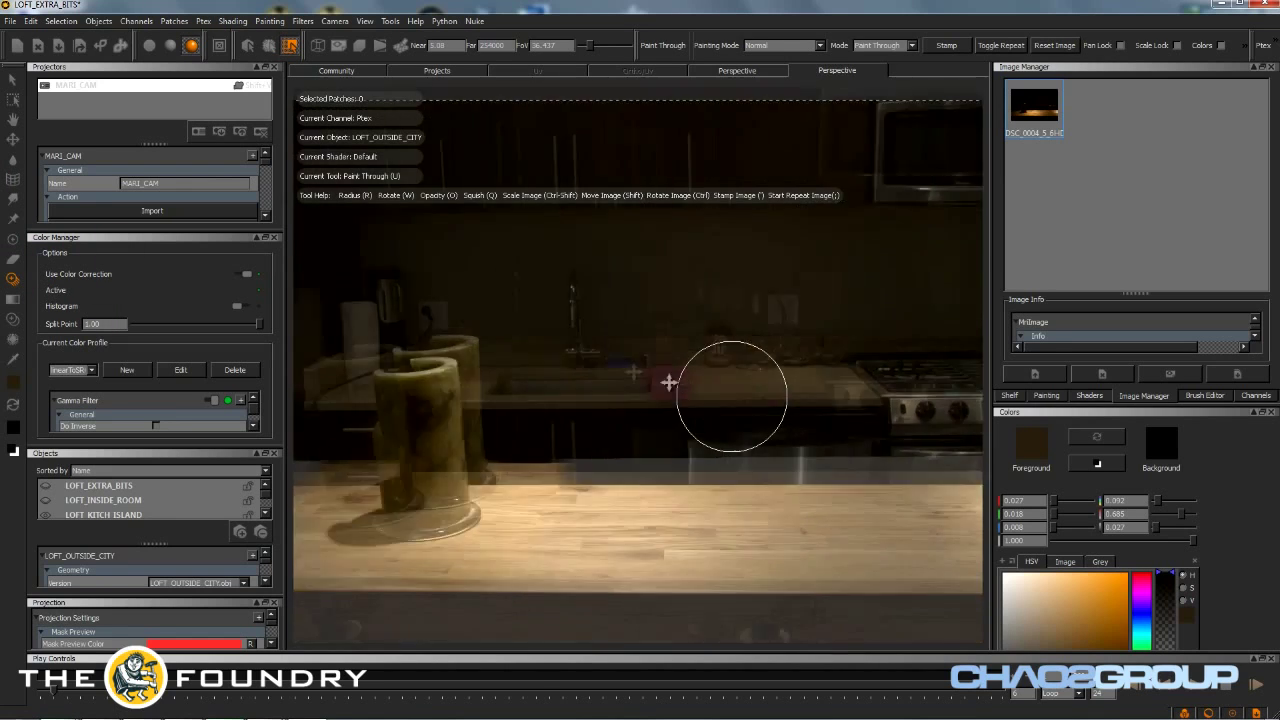
mouse_move(763, 446)
left_mouse_down("ctrl+shift")
mouse_move(643, 406)
mouse_move(626, 537)
mouse_move(595, 572)
left_mouse_up("ctrl+shift")
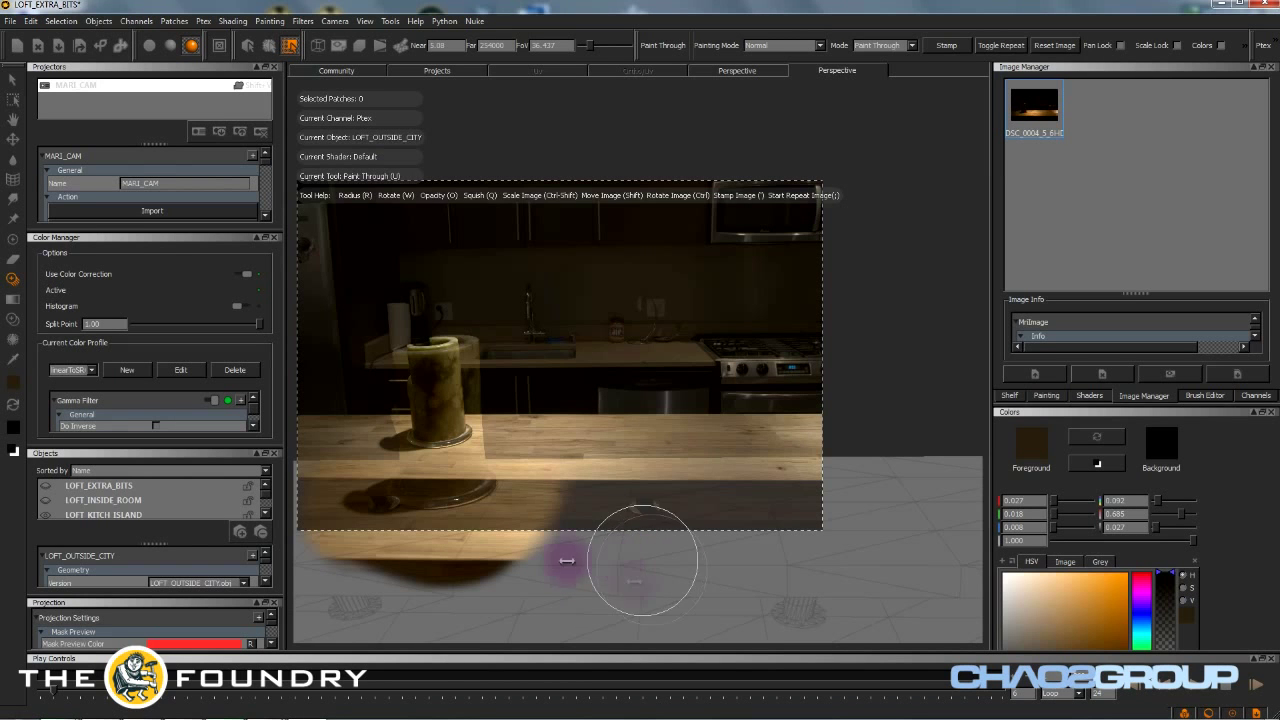
left_click_drag(595, 485, 770, 495, "ctrl+shift")
mouse_move(614, 528)
left_mouse_down("shift")
mouse_move(706, 526)
mouse_move(685, 578)
mouse_move(684, 550)
mouse_move(664, 581)
mouse_move(630, 555)
mouse_move(556, 592)
mouse_move(329, 600)
mouse_move(302, 566)
left_mouse_up("shift")
mouse_move(272, 628)
left_mouse_down()
mouse_move(605, 656)
mouse_move(666, 583)
mouse_move(966, 491)
mouse_move(634, 455)
mouse_move(571, 486)
mouse_move(565, 475)
left_mouse_up()
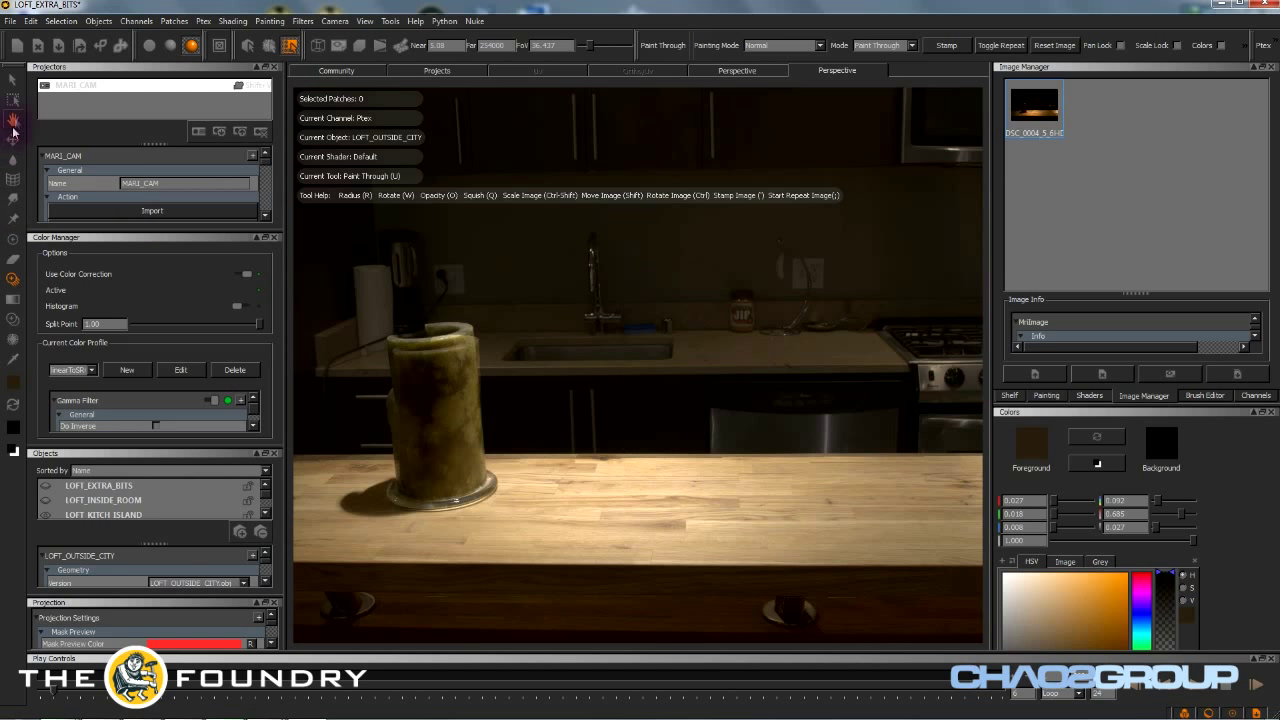
left_click(11, 114)
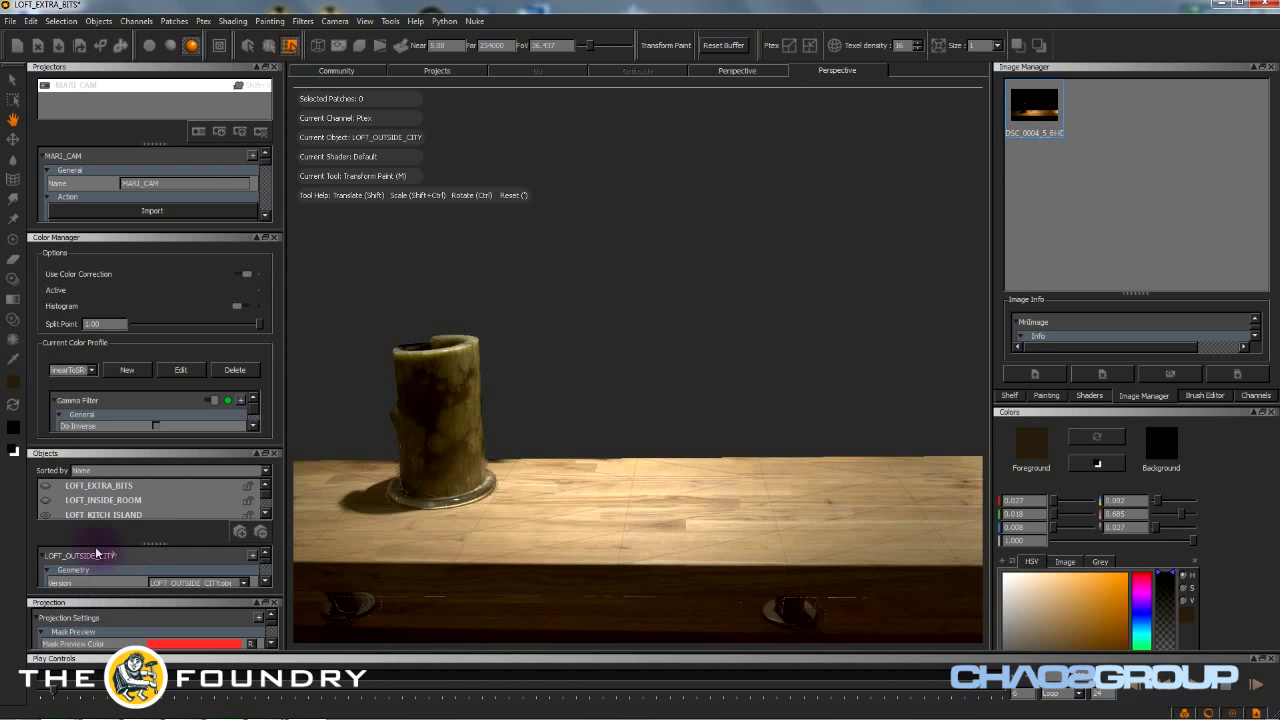
- Close the Color Manager and set the MARI_CAM projector's projection to Through
left_click(12, 280)
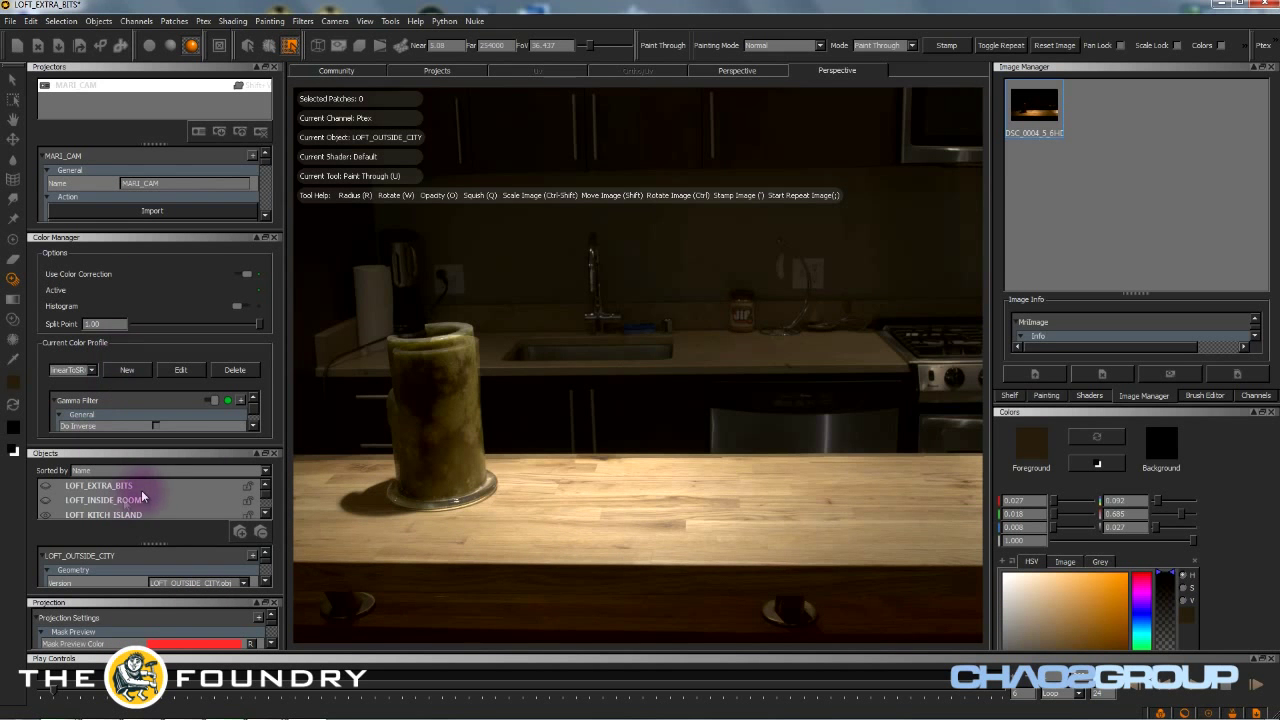
scroll(86, 200, "down", 5)
scroll(90, 182, "down", 5)
scroll(96, 180, "up", 4)
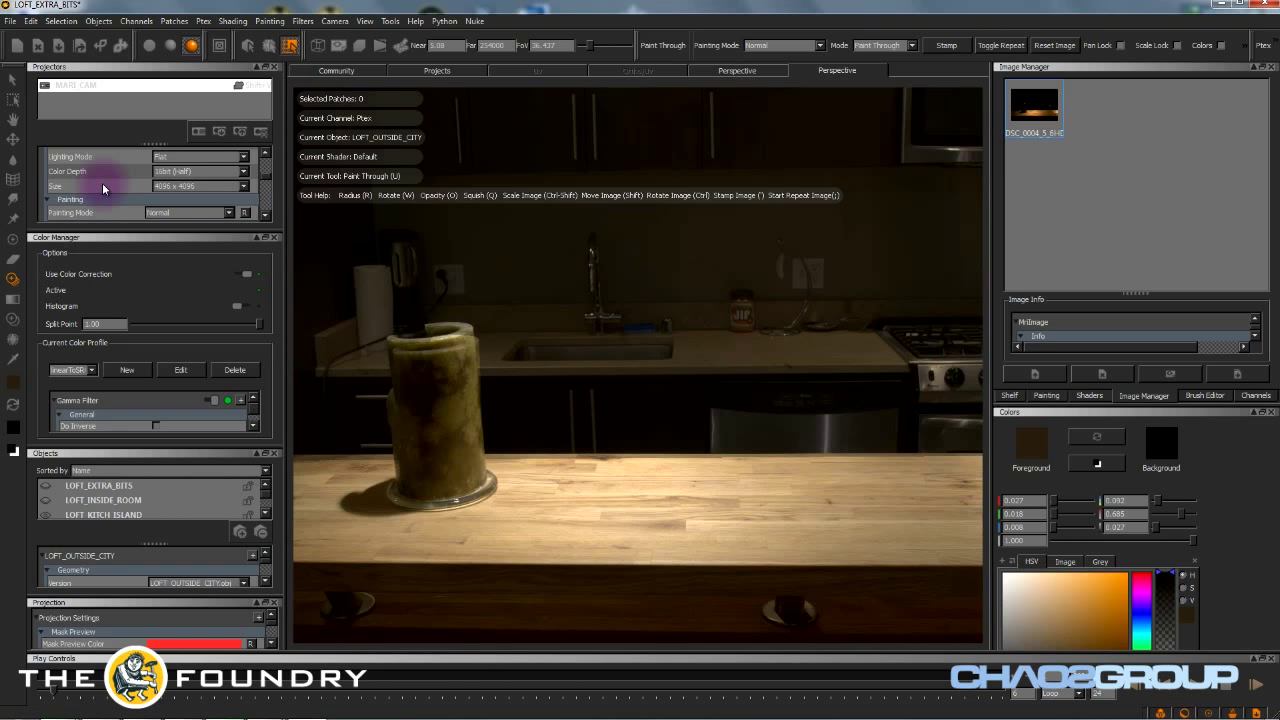
scroll(102, 183, "up", 4)
scroll(92, 179, "up", 1)
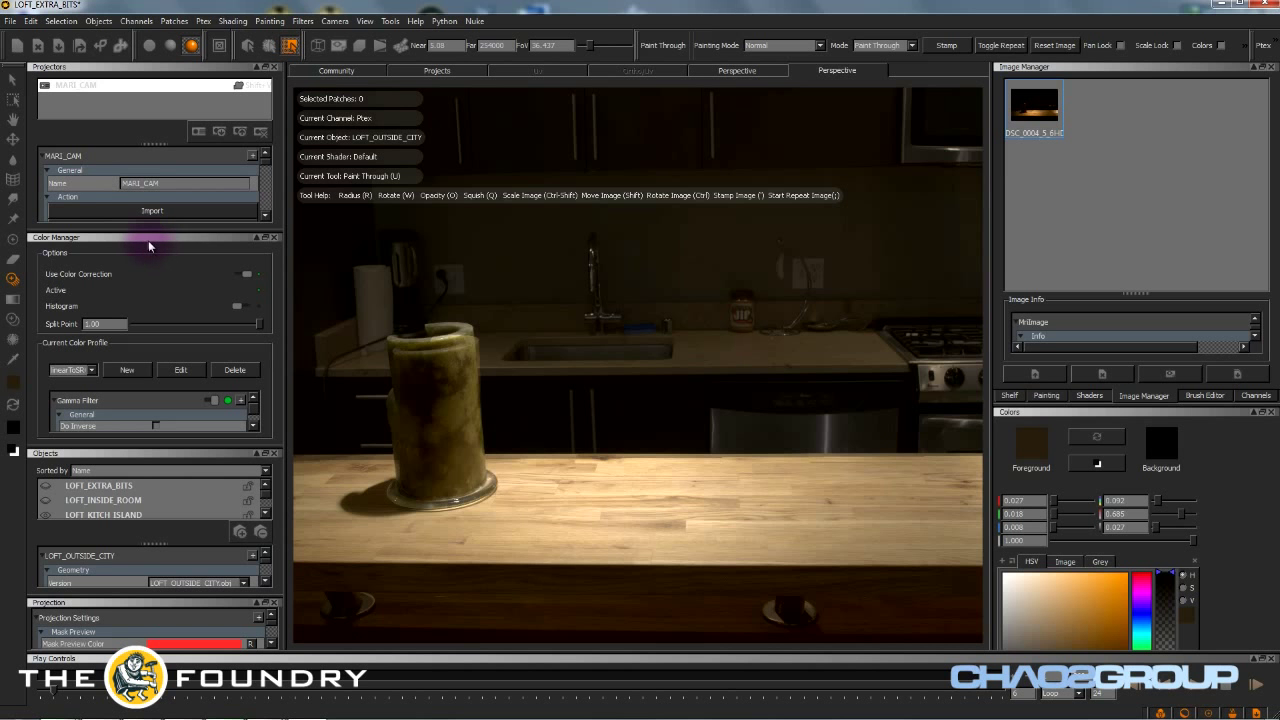
left_click(275, 237)
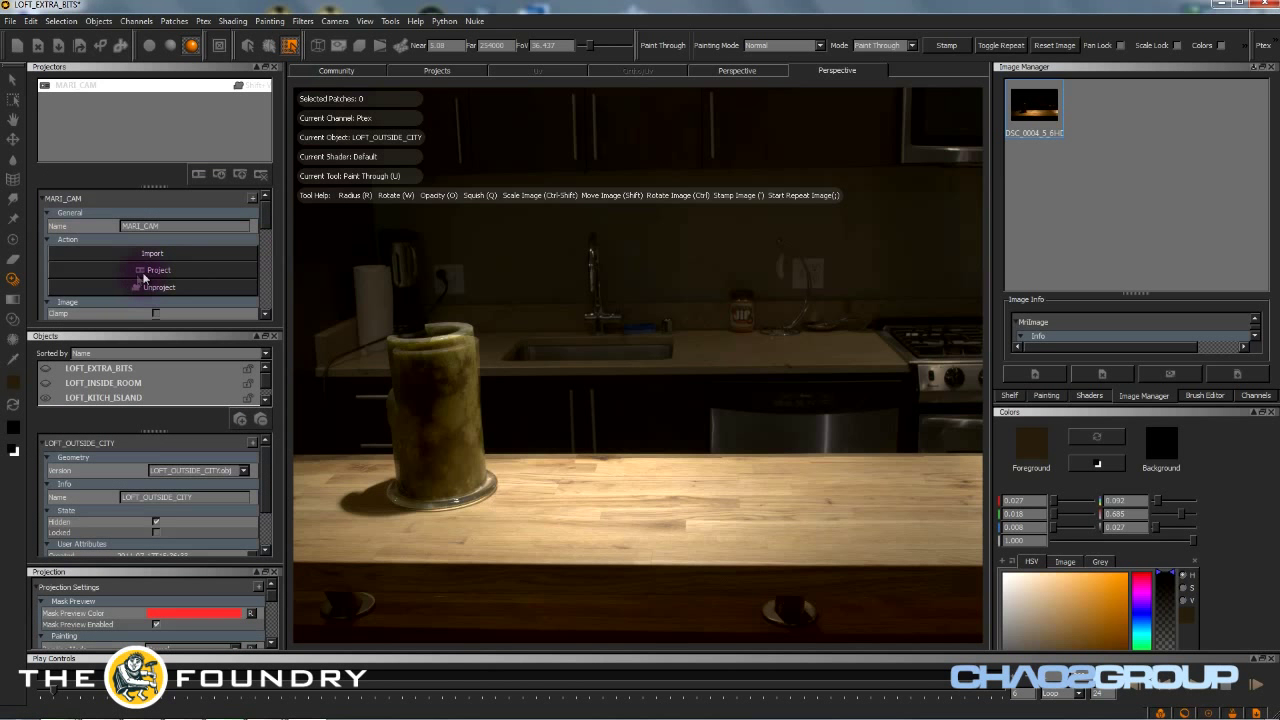
scroll(105, 270, "down", 4)
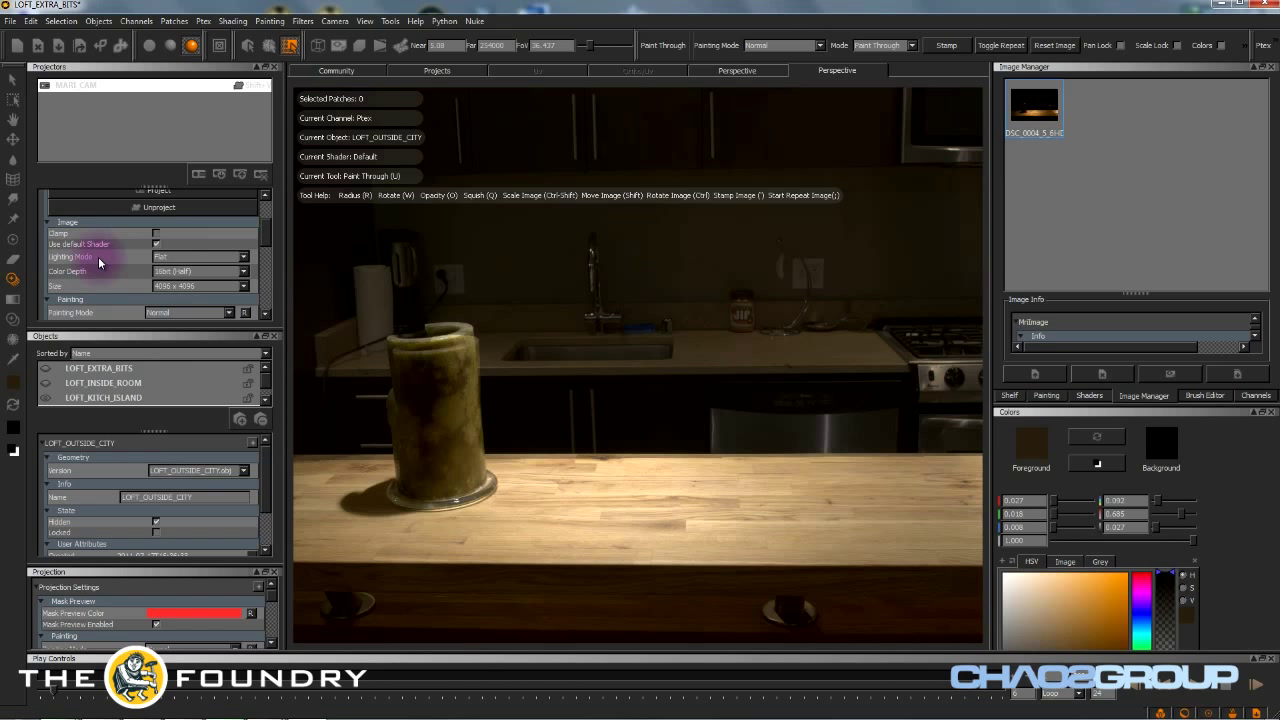
scroll(98, 257, "down", 2)
scroll(98, 257, "down", 3)
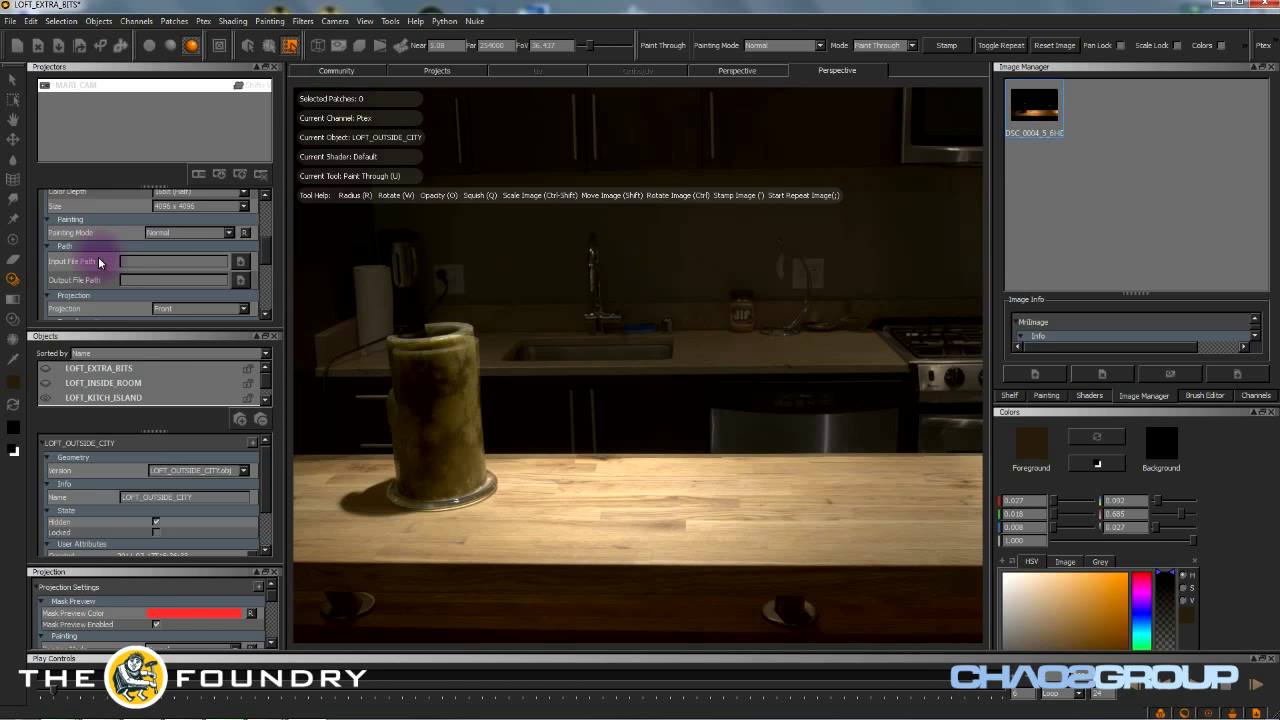
left_click(180, 271)
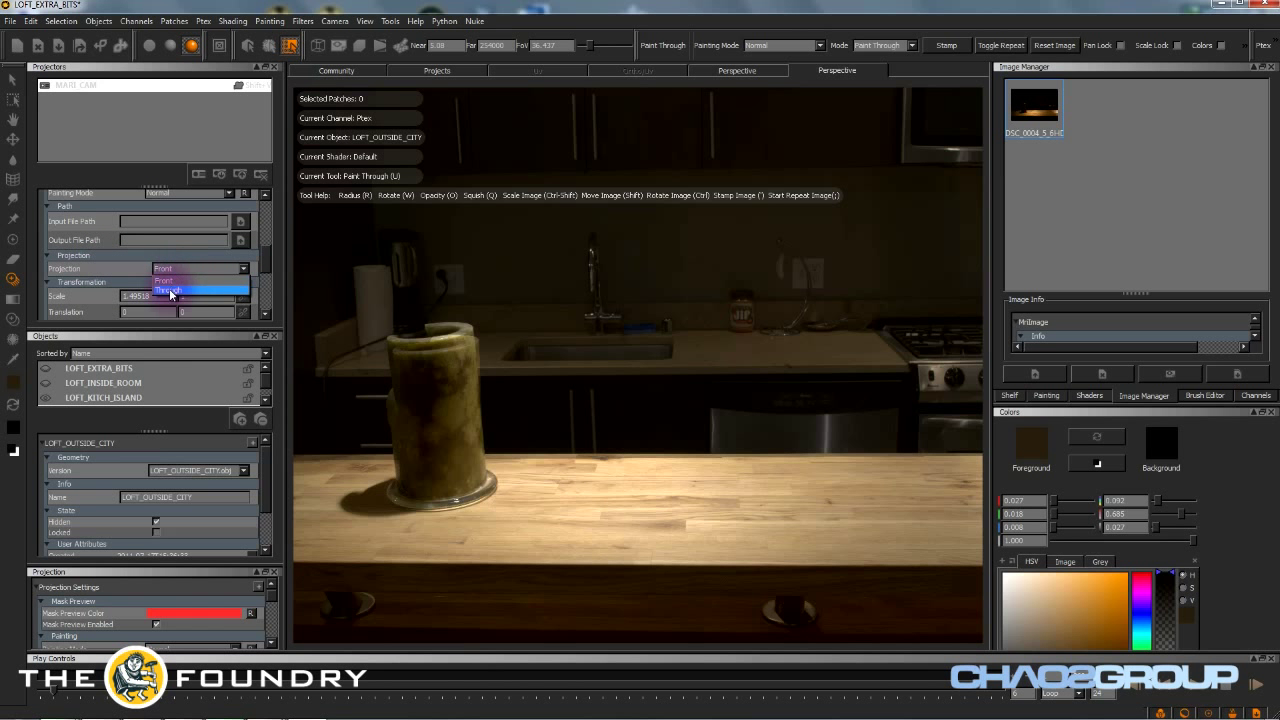
left_click(170, 283)
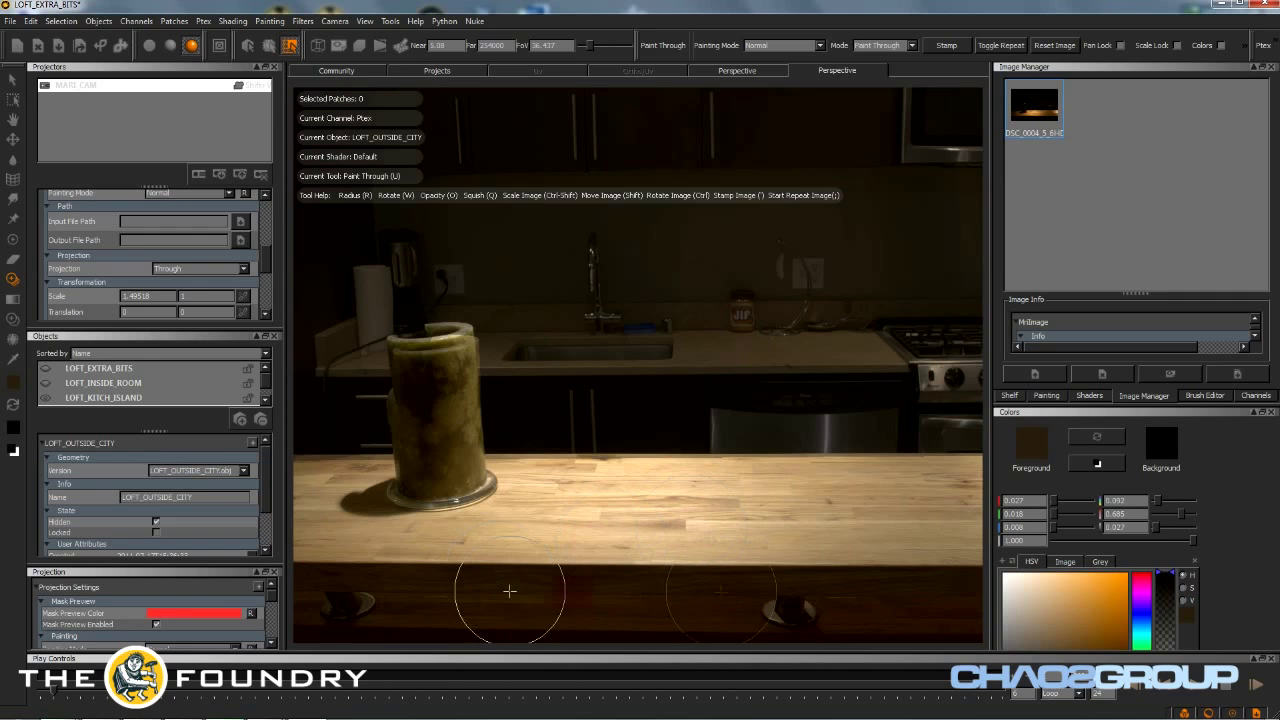
- Show the paint buffer settings and set the general projection mode to Through
left_click(1045, 396)
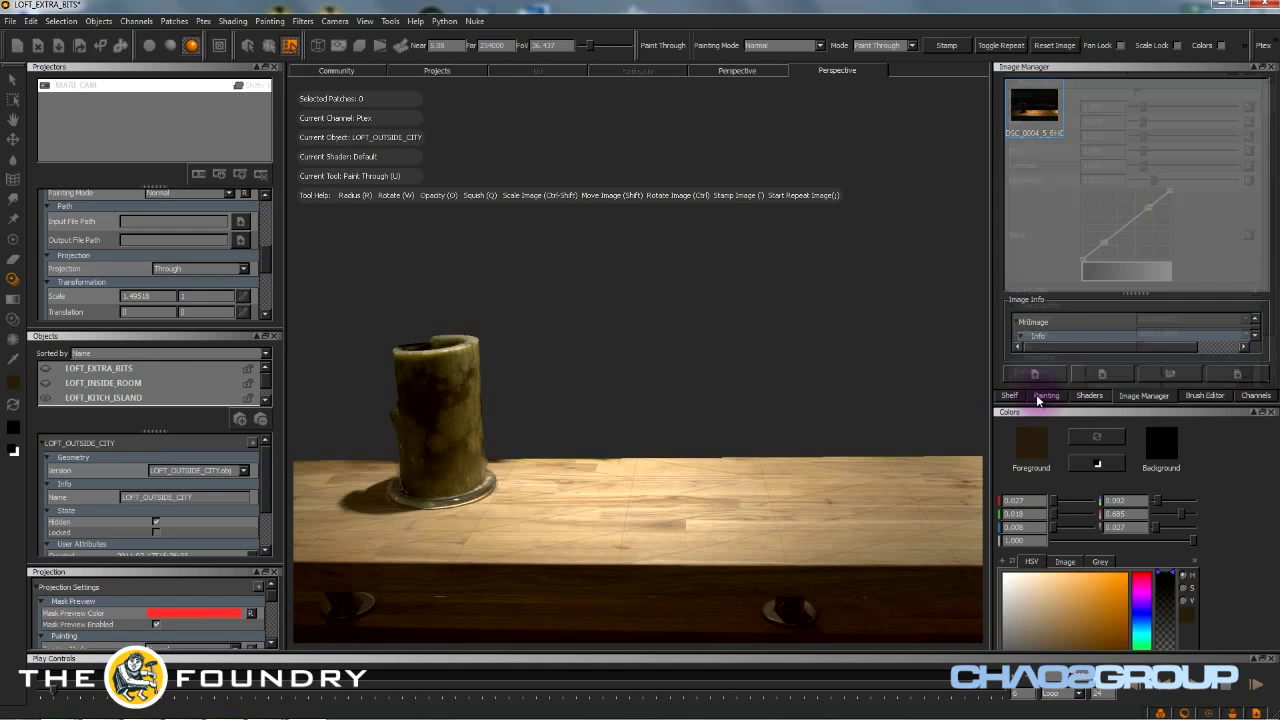
scroll(1044, 344, "down", 2)
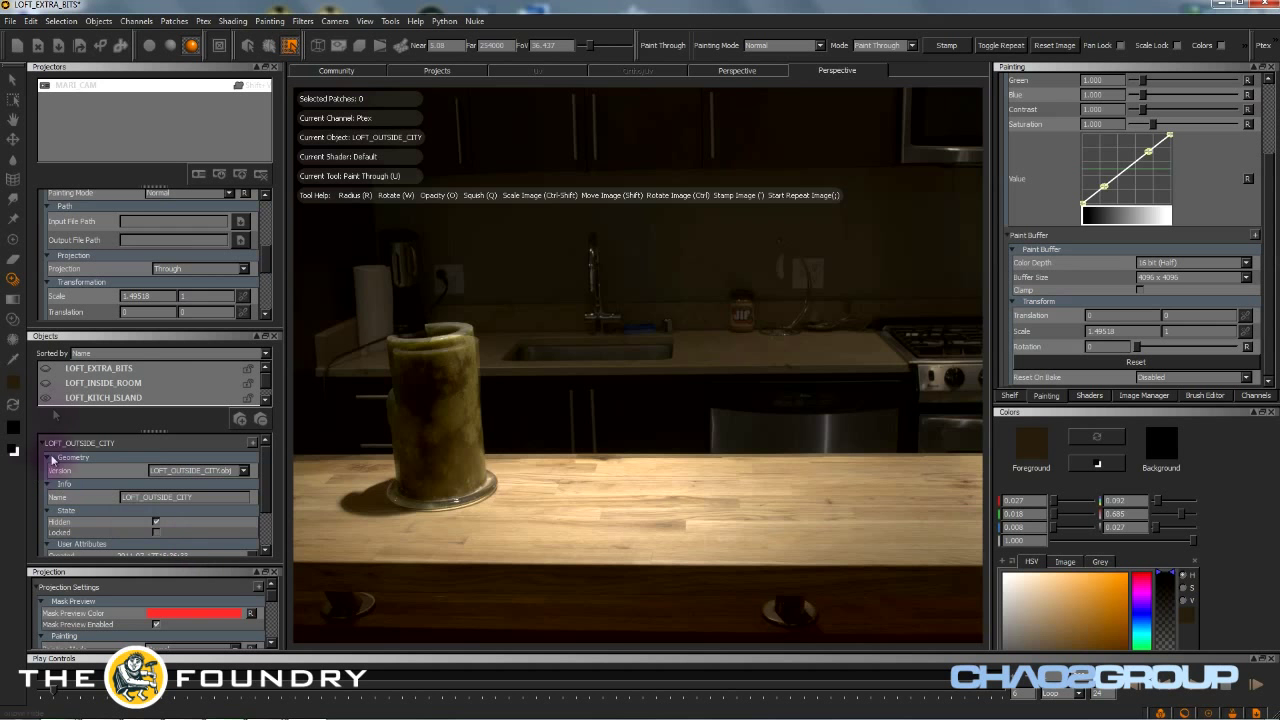
scroll(76, 626, "down", 3)
left_click(175, 640)
left_click(178, 661)
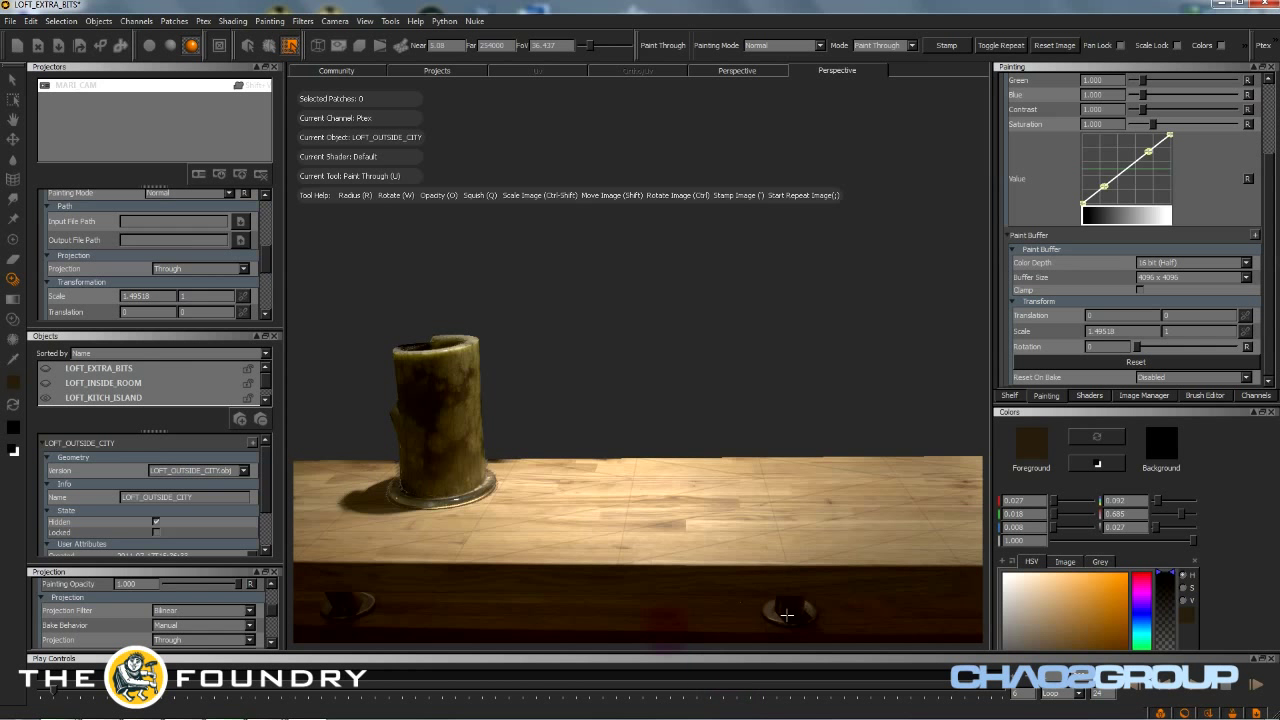
mouse_move(475, 455)
left_mouse_down()
mouse_move(600, 449)
mouse_move(610, 541)
left_mouse_up()
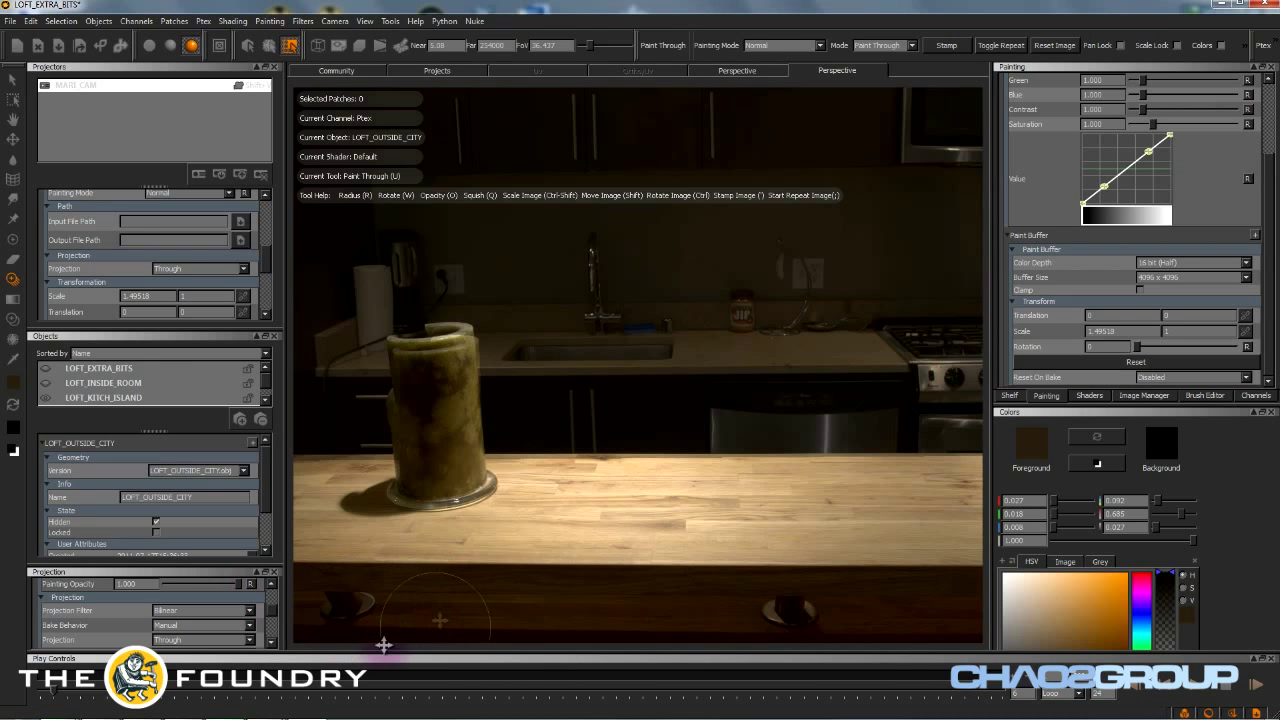
left_click(529, 462)
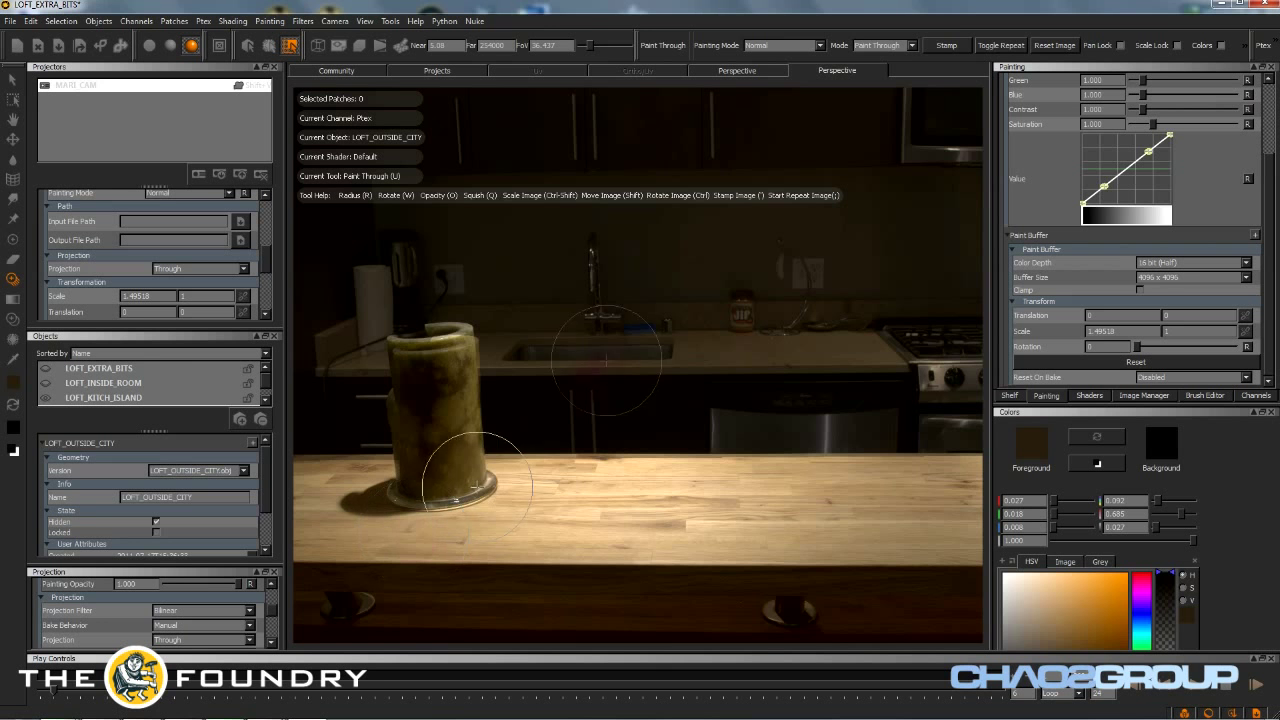
left_click(773, 566)
left_click(376, 328)
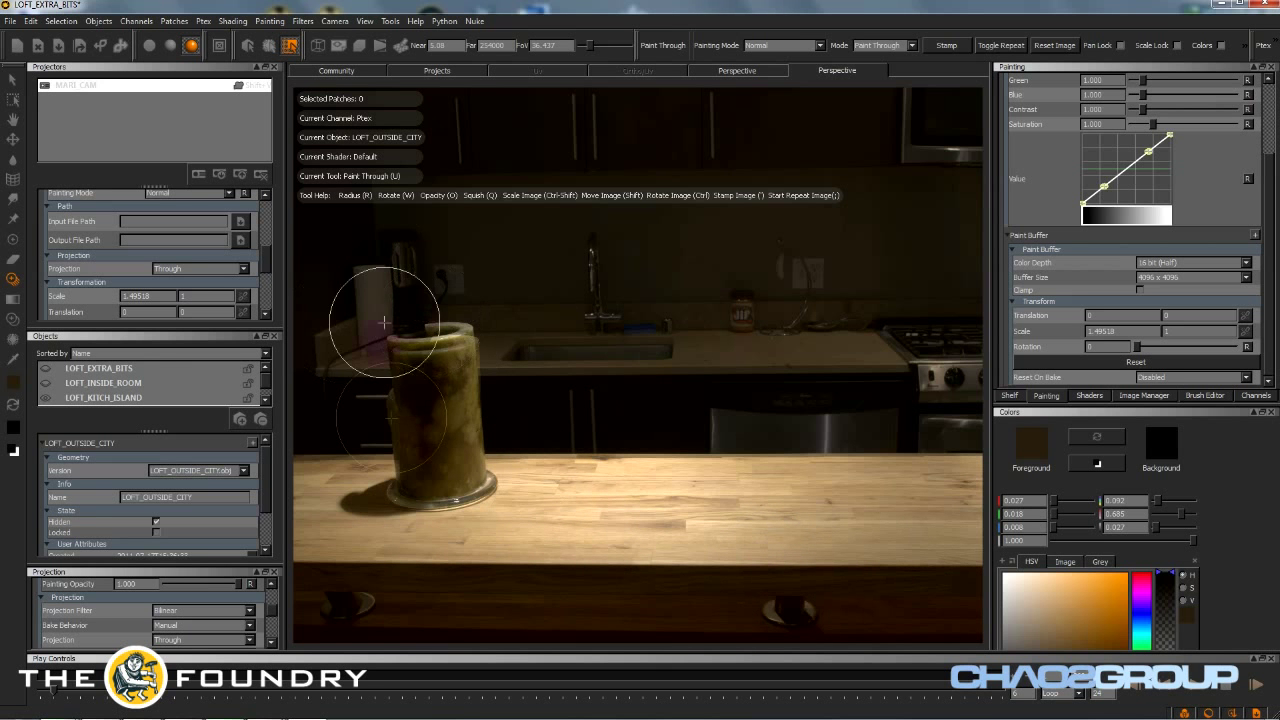
left_click(739, 604)
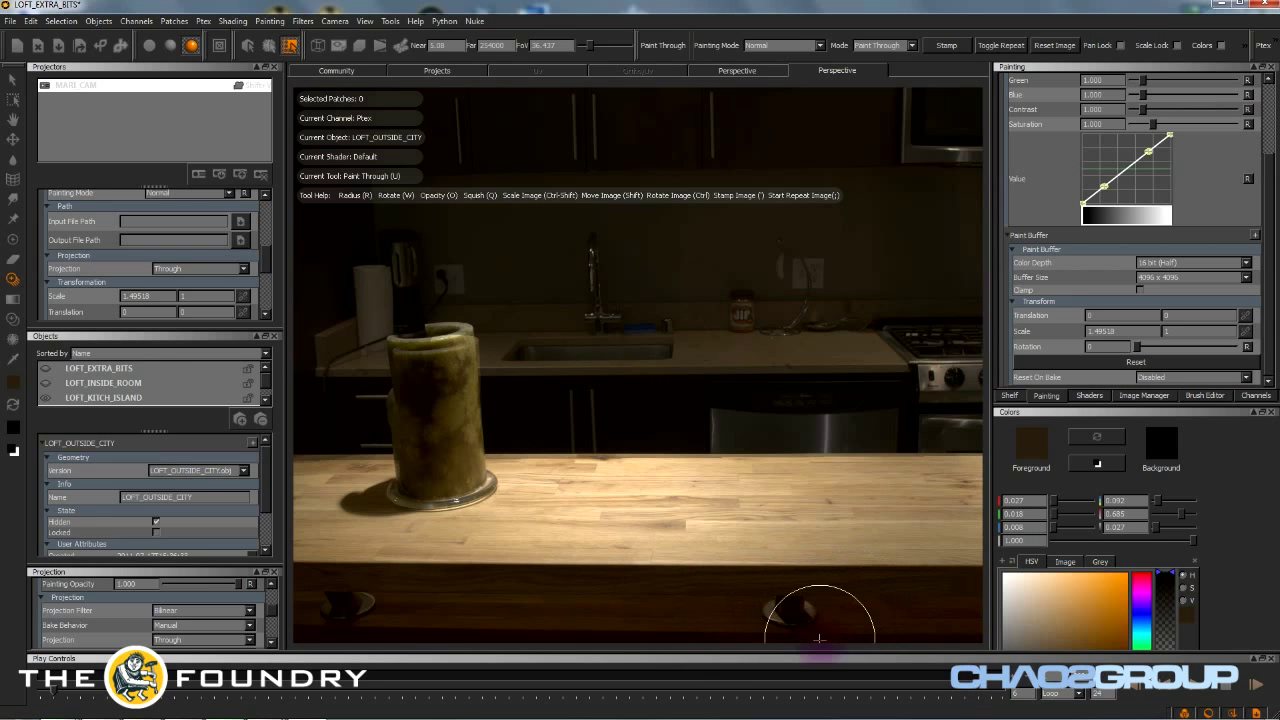
left_click(583, 507)
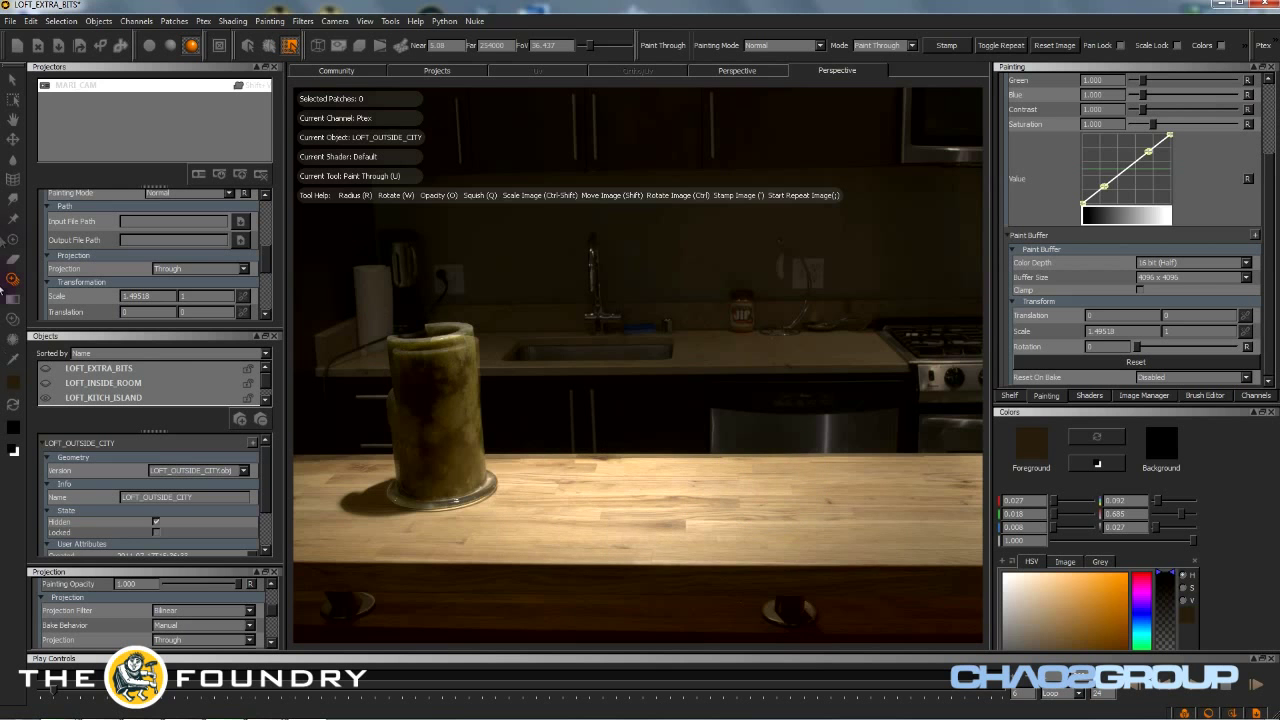
- Switch to Transform Paint, examine the painted cylinder and countertop from shifted views, and return to the MARI_CAM view
left_click(16, 119)
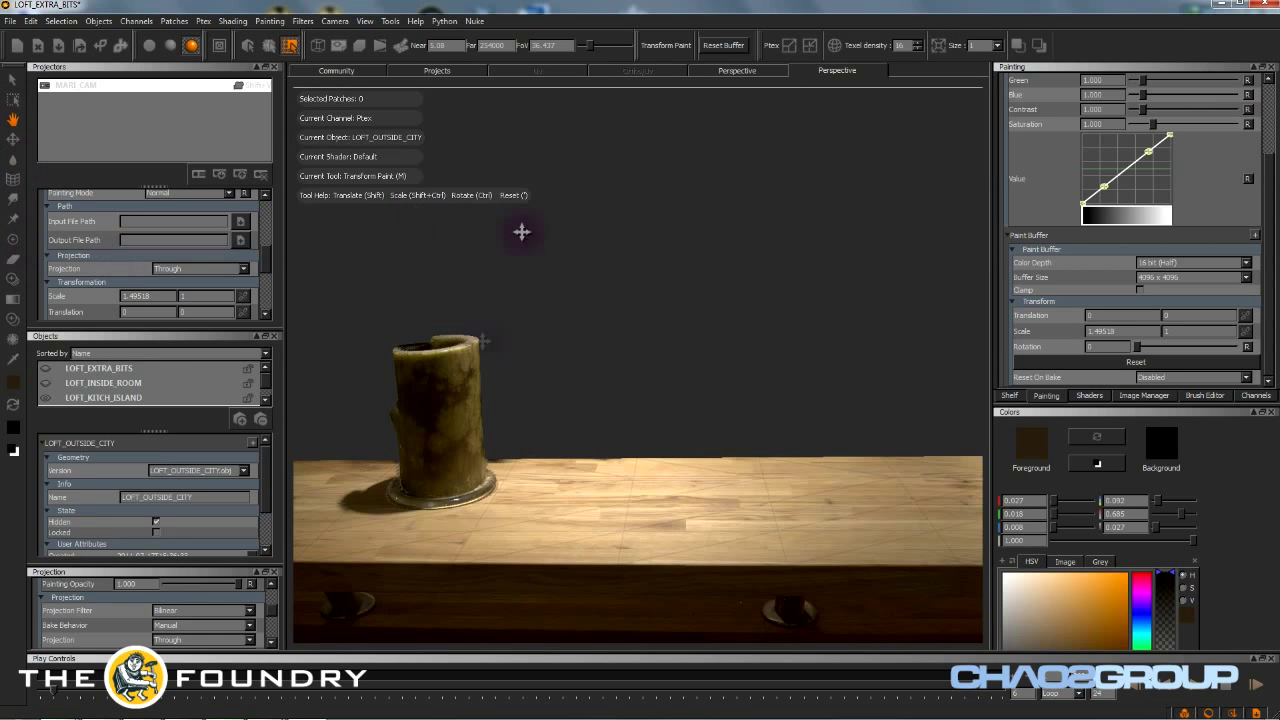
mouse_move(554, 554)
middle_mouse_down("alt")
mouse_move(614, 534)
mouse_move(703, 410)
mouse_move(626, 463)
middle_mouse_up("alt")
left_click_drag(626, 463, 612, 498, "alt")
left_click_drag(391, 589, 491, 520, "alt")
right_click_drag(491, 520, 586, 552, "alt")
left_click_drag(429, 583, 494, 526, "alt")
right_click_drag(494, 526, 726, 477, "alt")
key("shift+1")
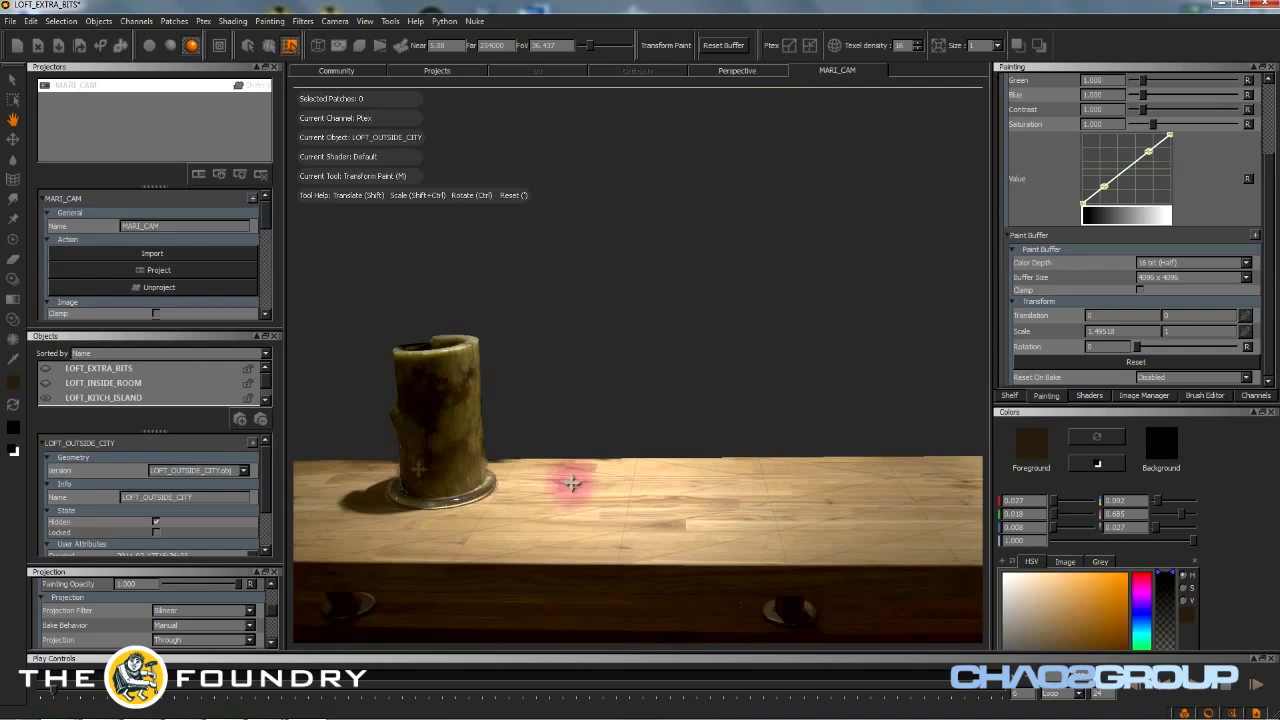
- Try Front as the general projection mode and check the MARI_CAM projector's own projection setting
left_click(197, 640)
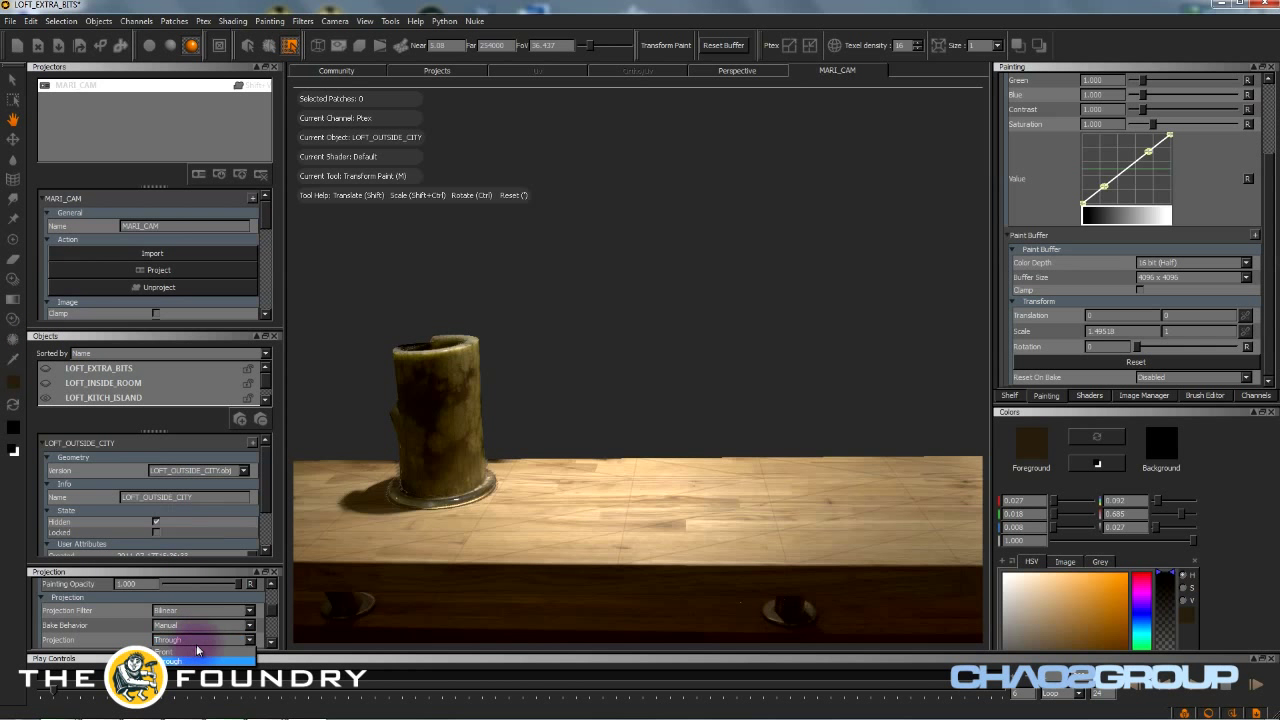
left_click(184, 655)
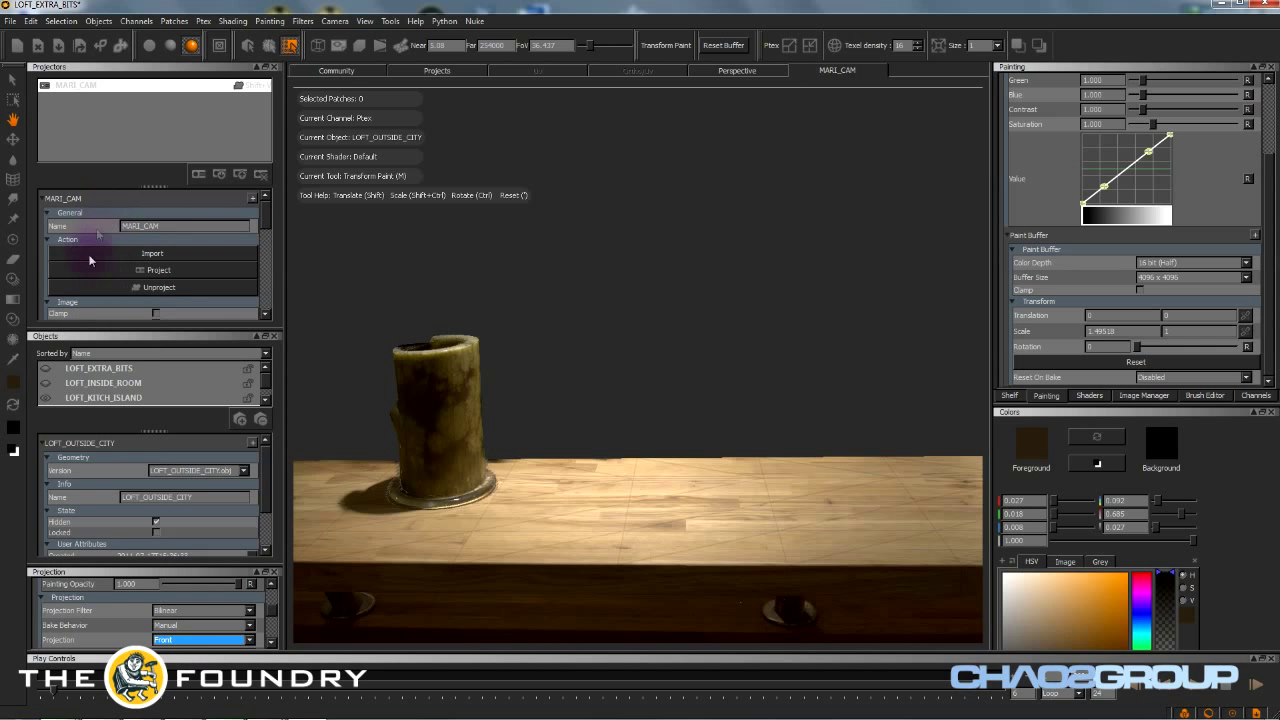
scroll(120, 265, "down", 2)
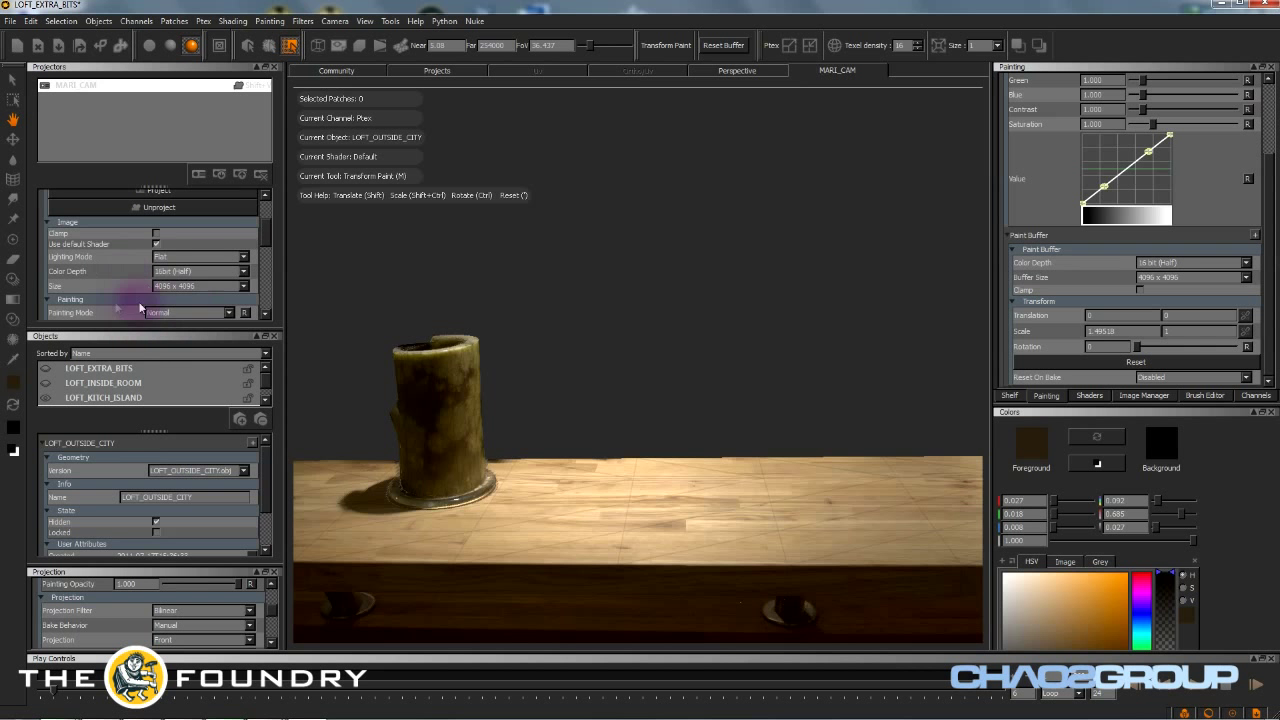
scroll(140, 295, "down", 2)
scroll(147, 301, "down", 2)
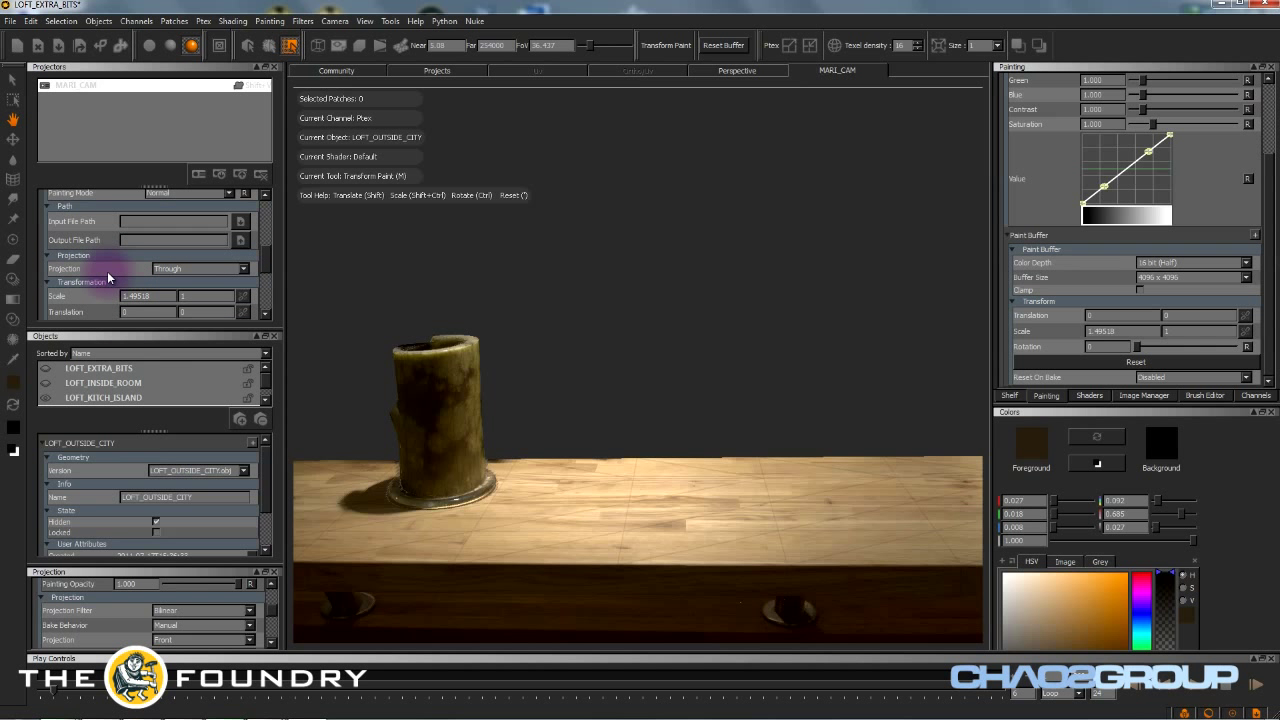
scroll(108, 273, "up", 6)
left_click(108, 273)
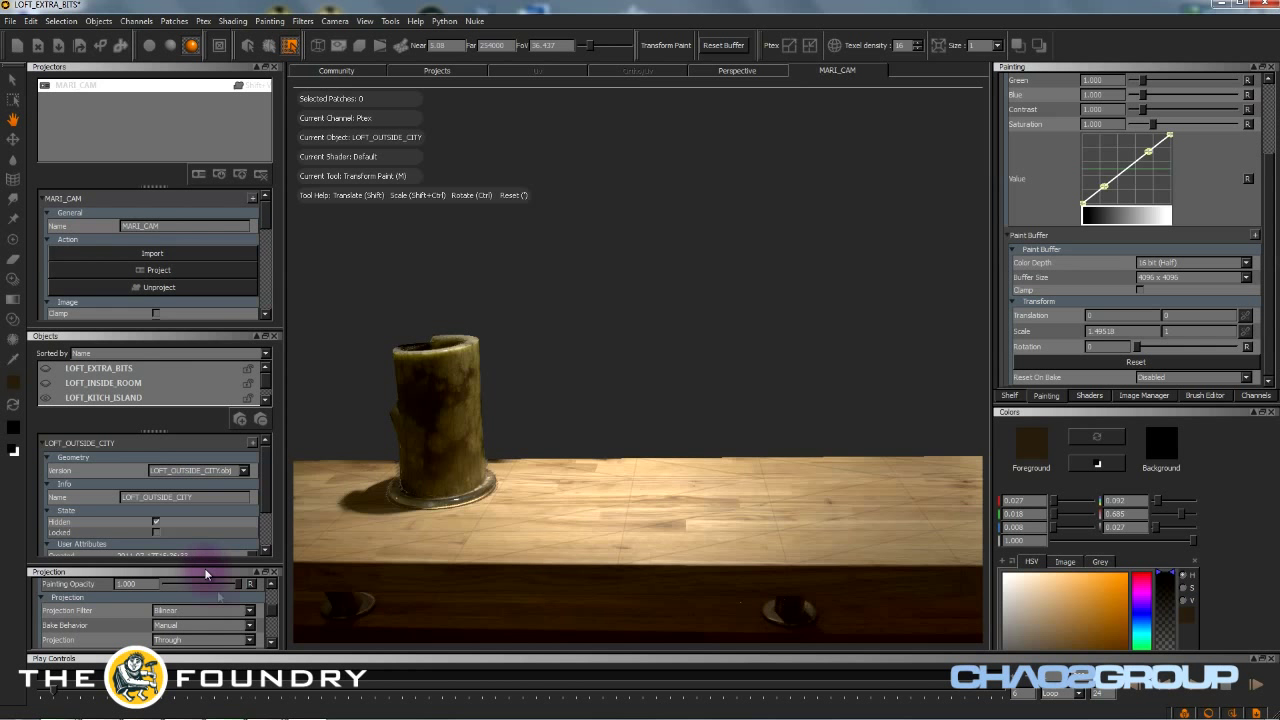
- Set the projection to Front in both the general projection settings and the MARI_CAM projector
scroll(127, 623, "down", 2)
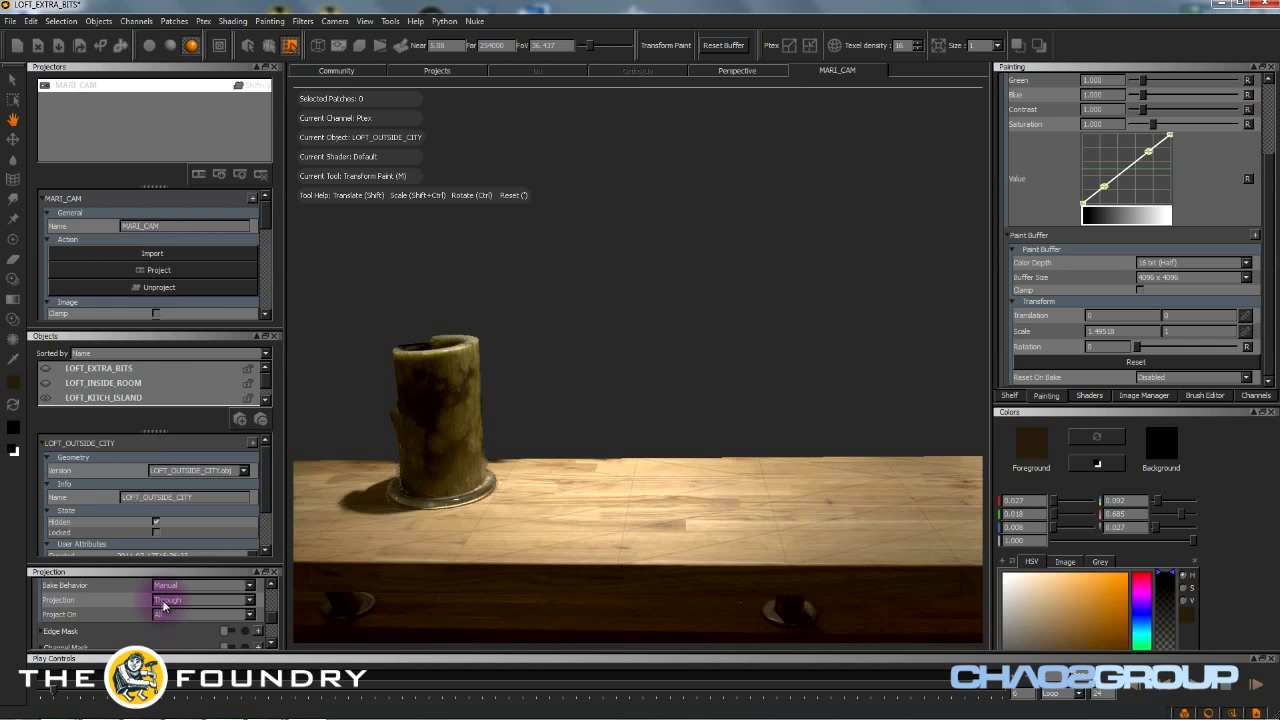
left_click(163, 601)
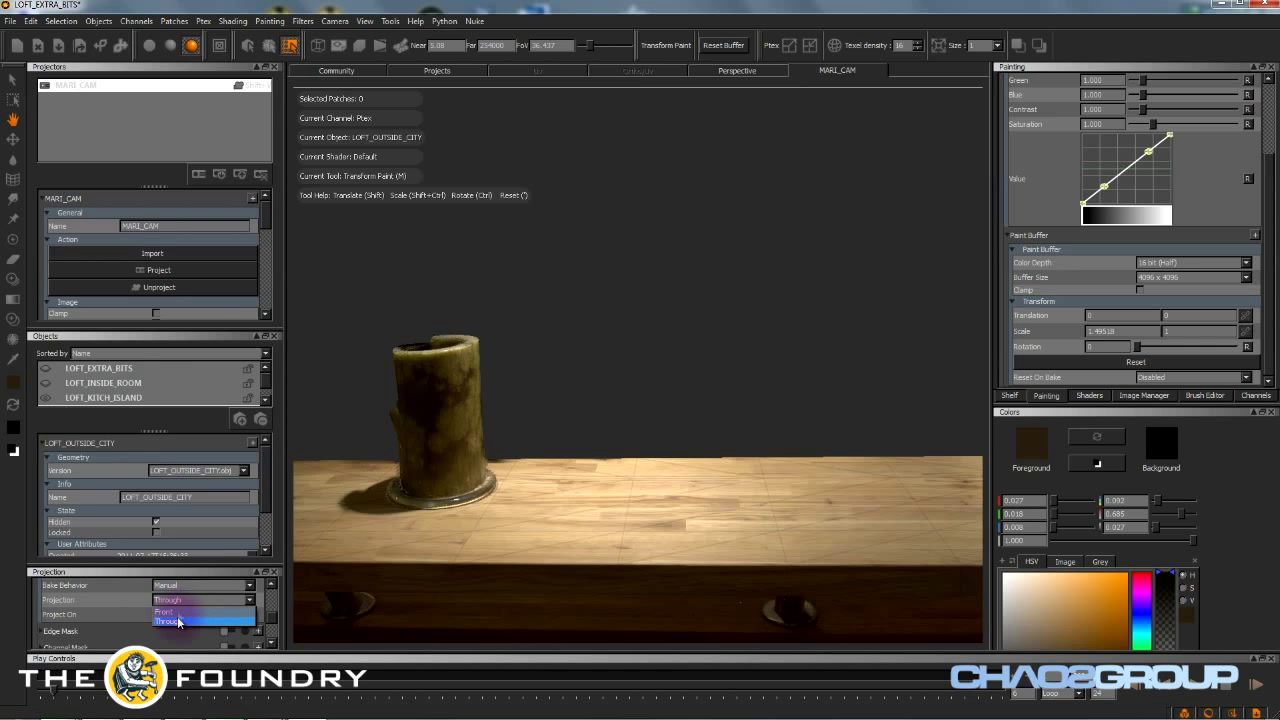
scroll(267, 233, "down", 5)
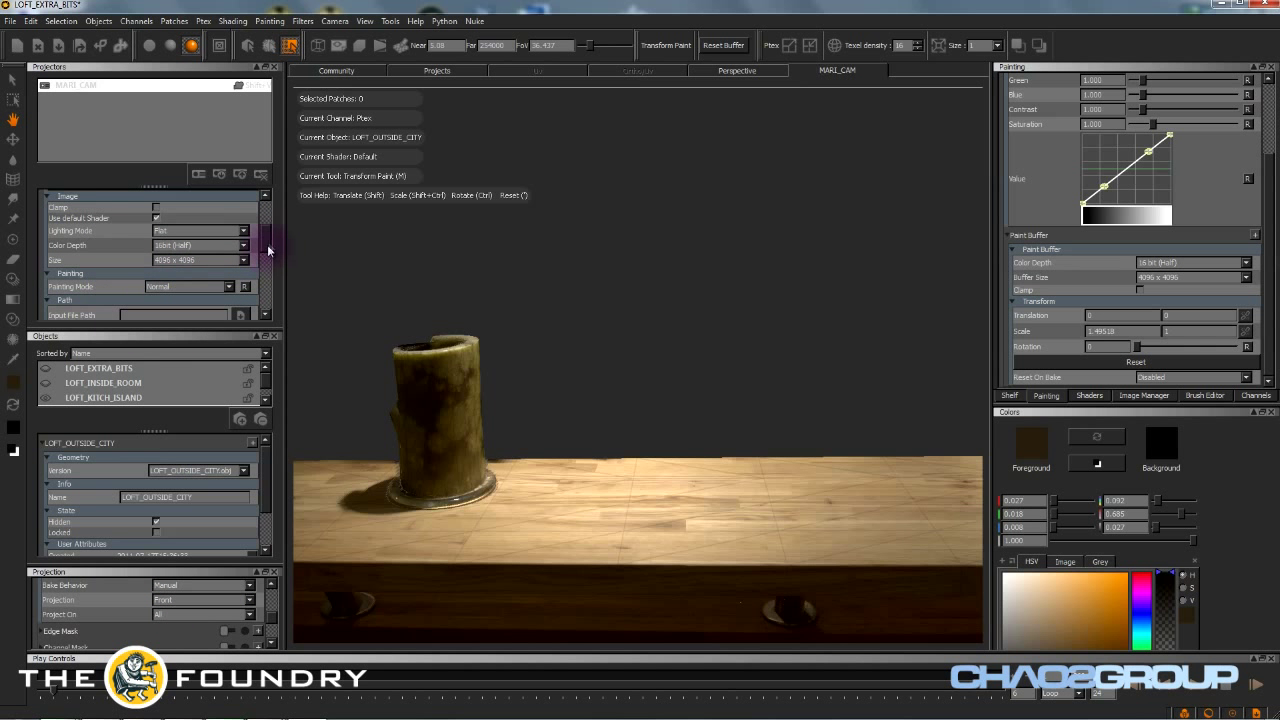
scroll(267, 250, "down", 4)
left_click(200, 232)
left_click(186, 245)
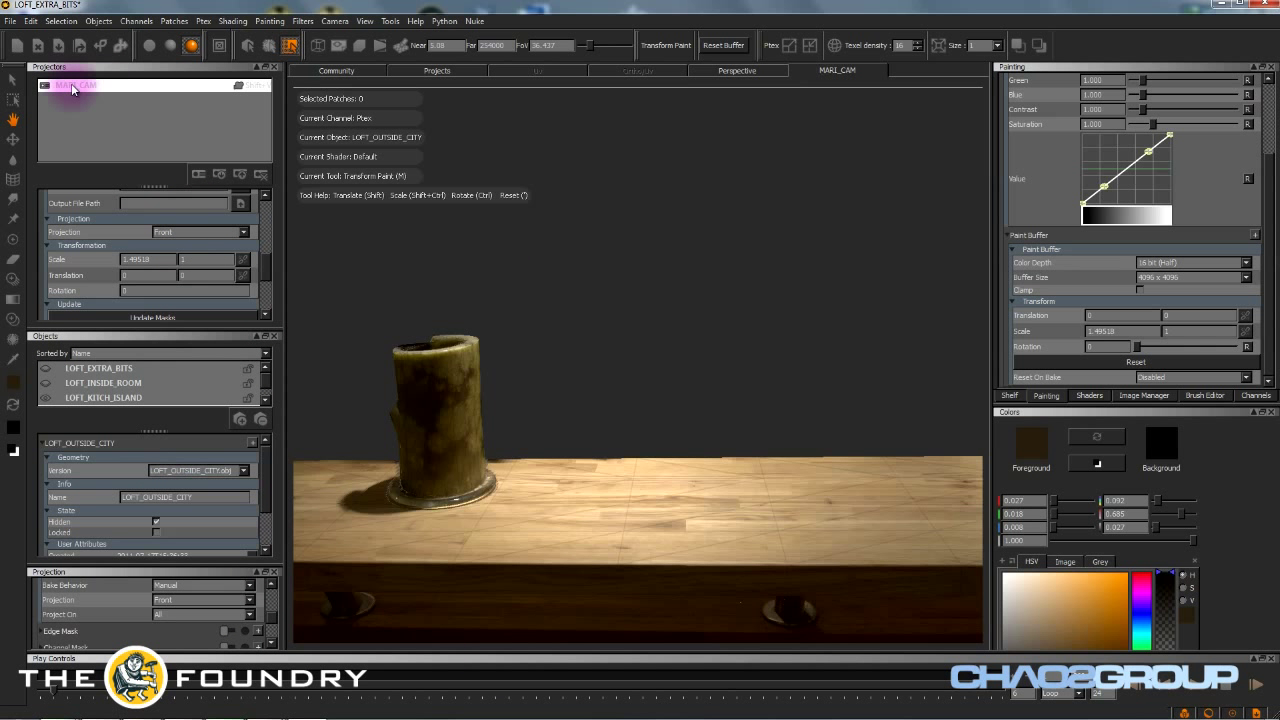
middle_click_drag(578, 530, 577, 463, "alt")
key("bracketleft")
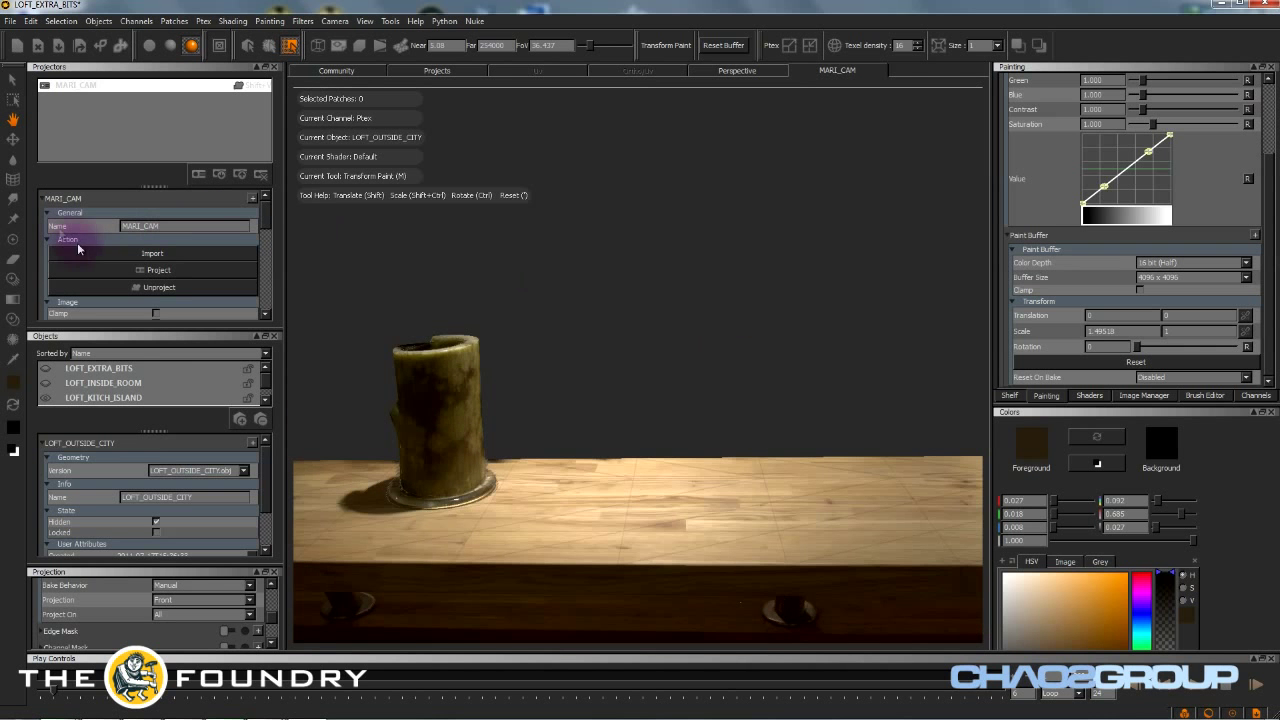
- Advance the MARI_CAM view to frame 9 and load DSC_0007_8_9HDRI.exr as the next source photograph
left_click_drag(52, 693, 60, 698)
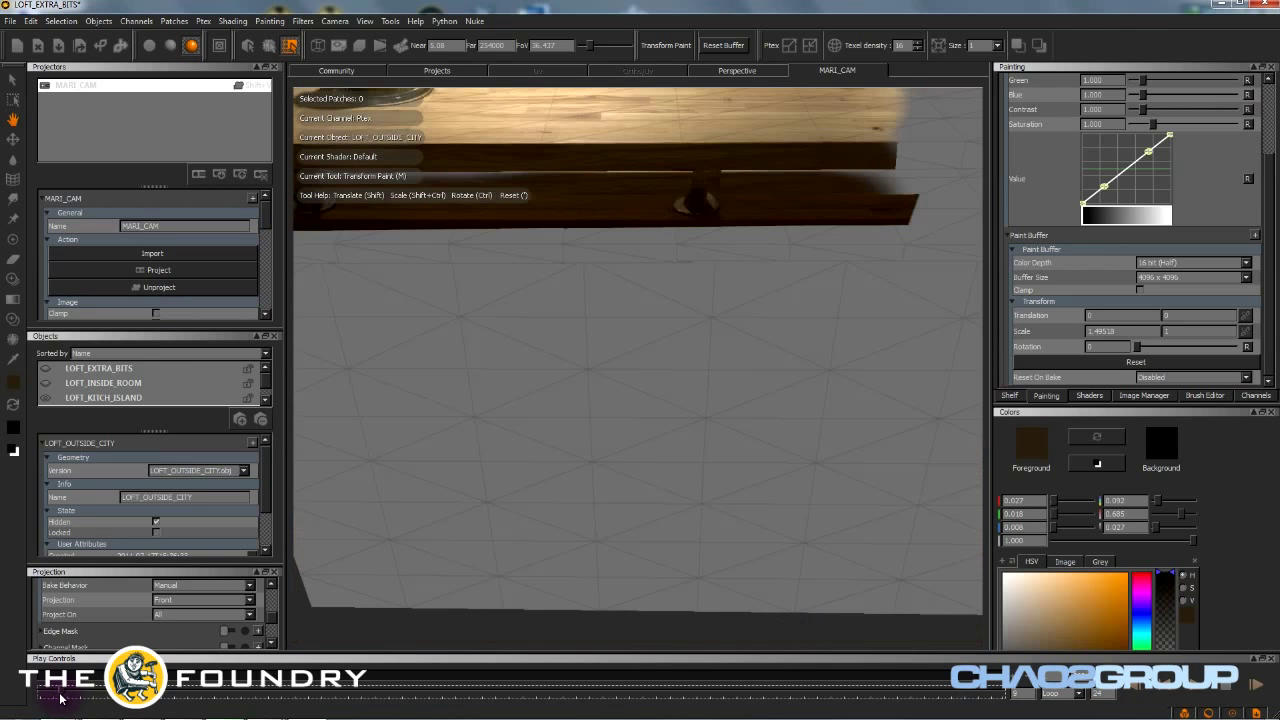
left_click(1143, 395)
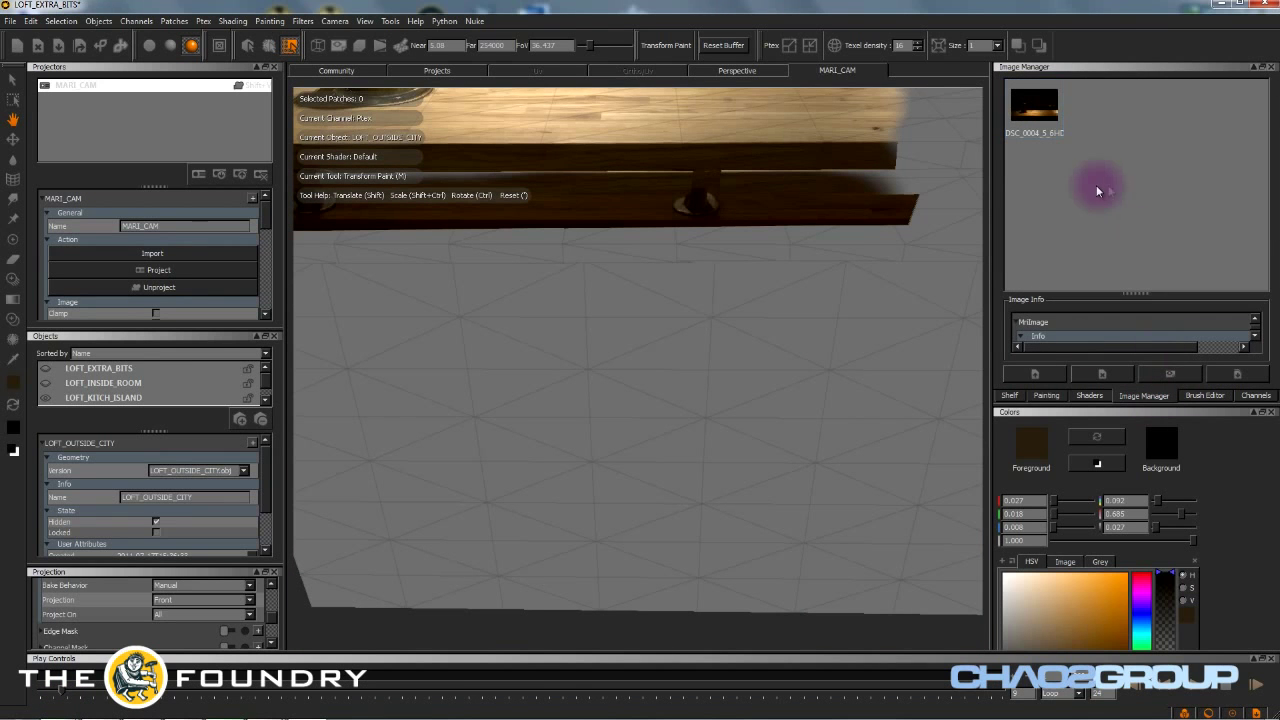
right_click(1135, 148)
left_click(1163, 195)
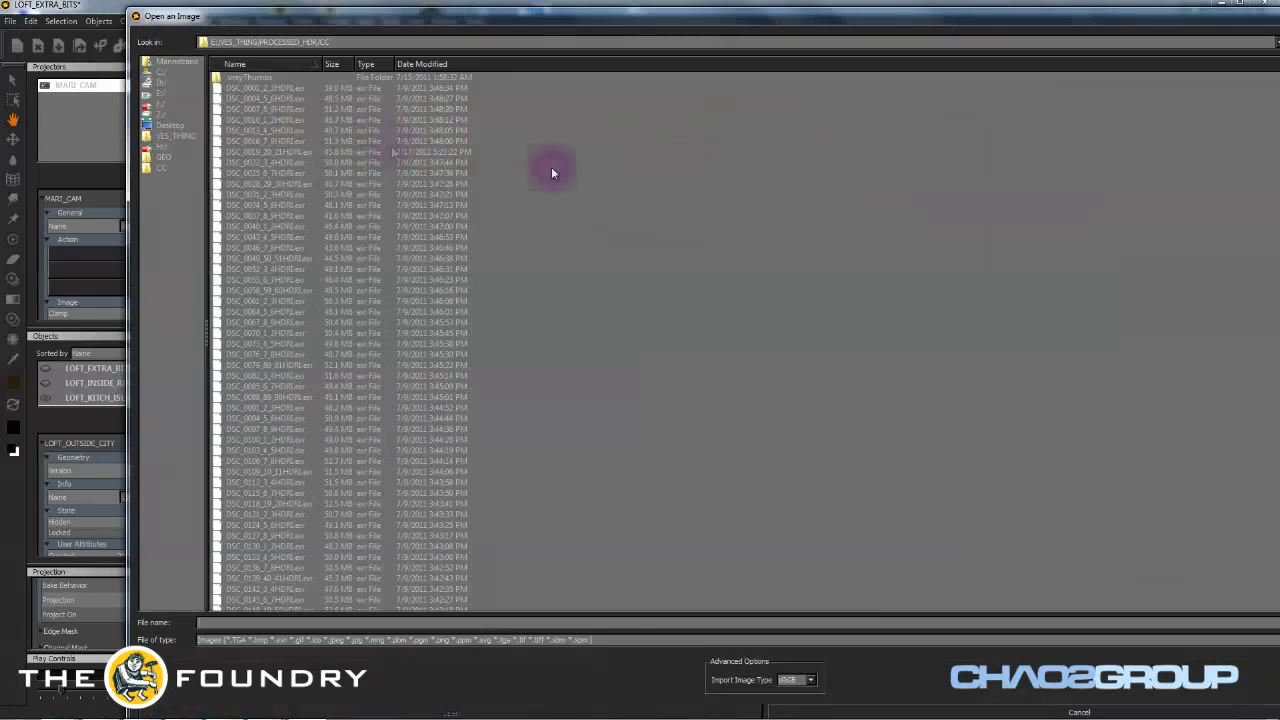
left_click(276, 110)
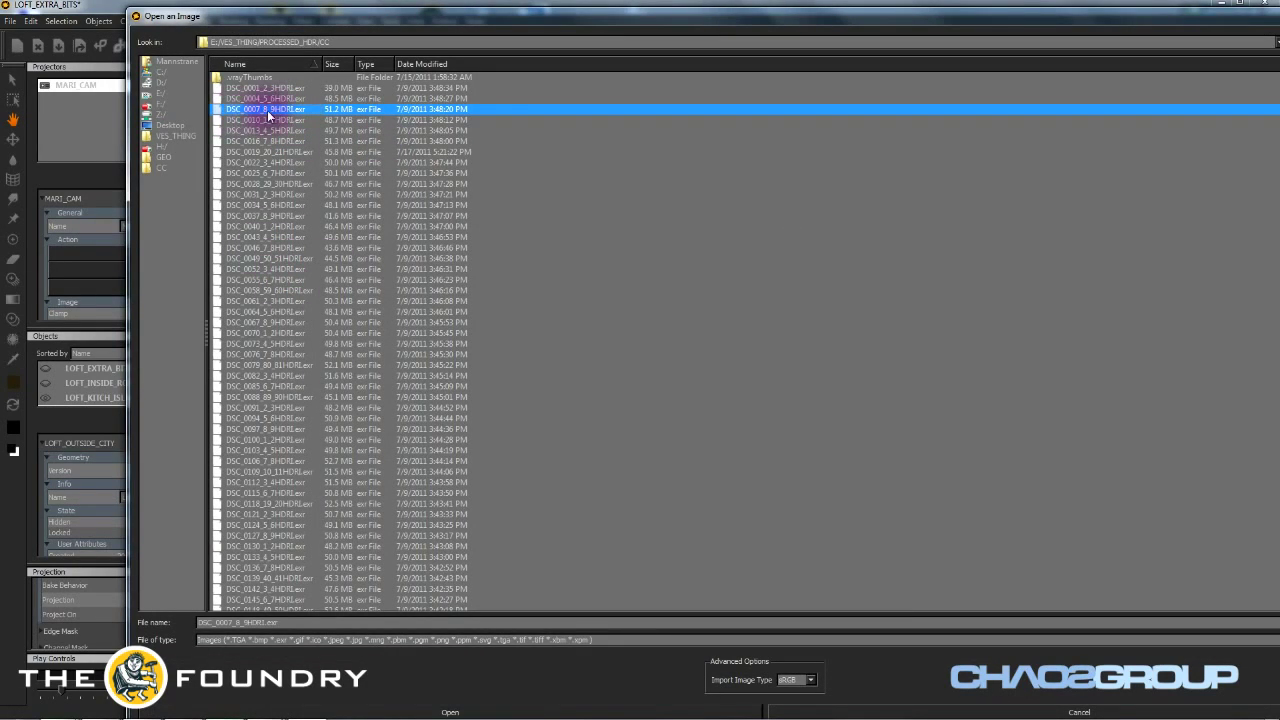
double_click(272, 110)
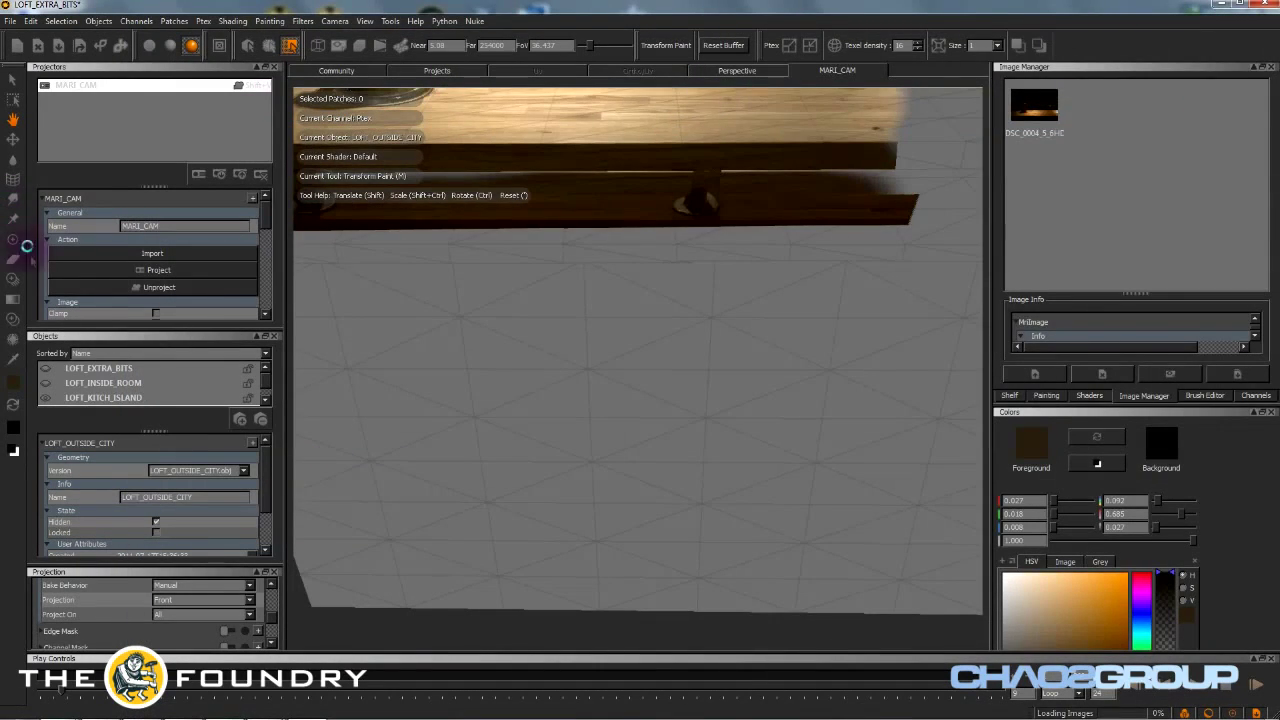
- Paint the DSC_0007 photograph through onto the kitchen island's dark front face and lower wooden ledge
left_click(13, 279)
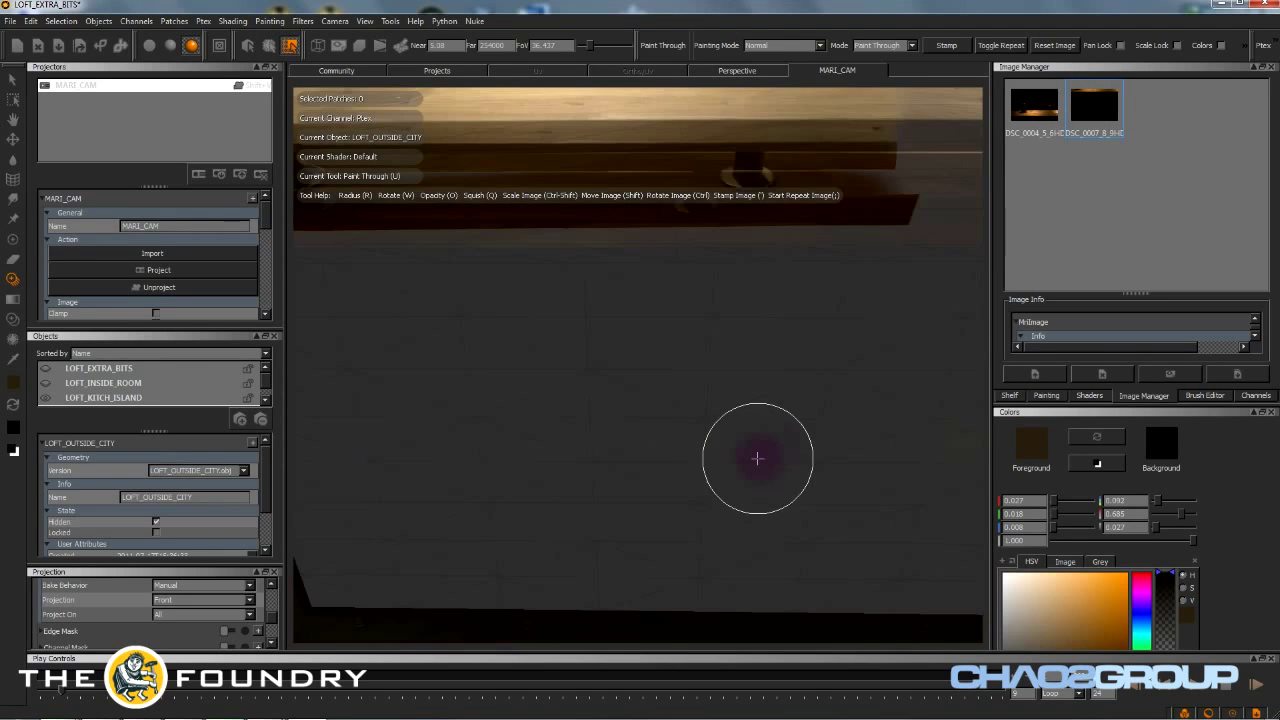
mouse_move(849, 286)
left_mouse_down("shift")
mouse_move(814, 320)
mouse_move(795, 311)
mouse_move(788, 254)
mouse_move(814, 300)
mouse_move(856, 289)
mouse_move(855, 276)
left_mouse_up("shift")
left_click_drag(808, 369, 737, 398, "ctrl+shift")
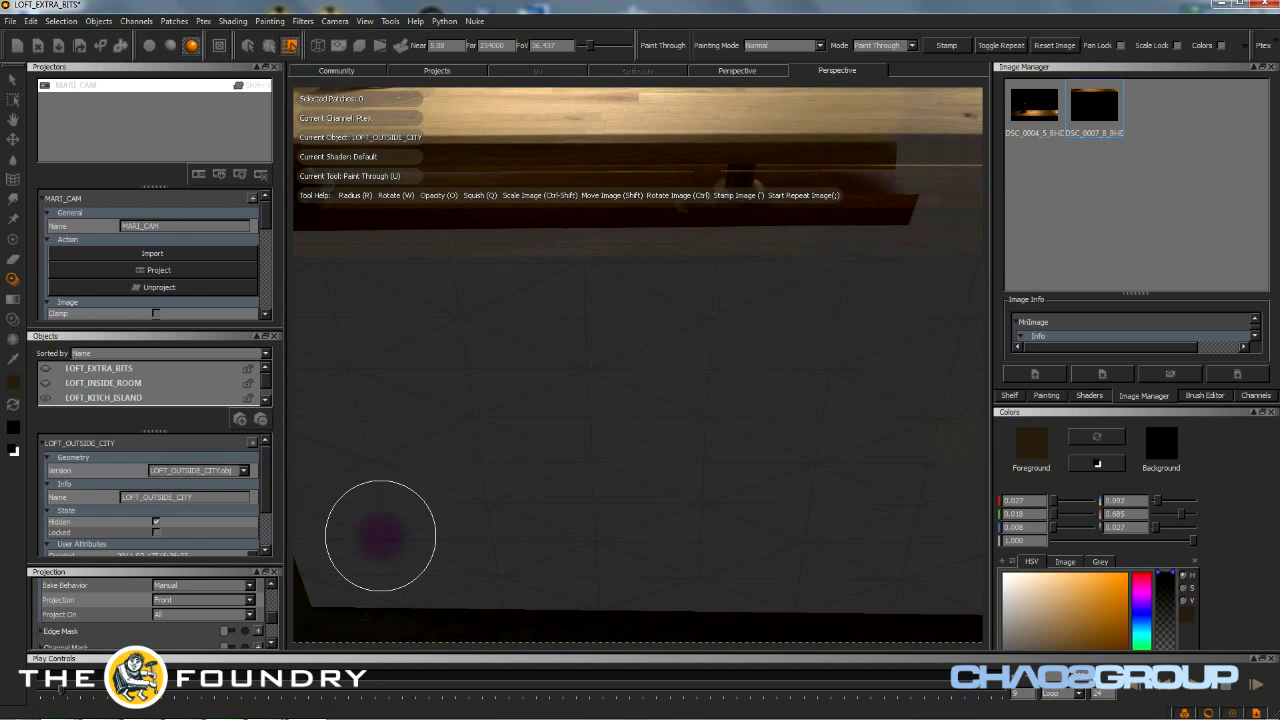
mouse_move(600, 271)
left_mouse_down()
mouse_move(589, 283)
mouse_move(651, 268)
mouse_move(760, 288)
left_mouse_up()
key("r")
left_click_drag(427, 544, 420, 558, "shift")
mouse_move(635, 333)
left_mouse_down()
mouse_move(609, 286)
mouse_move(841, 281)
mouse_move(900, 250)
mouse_move(957, 256)
left_mouse_up()
mouse_move(803, 252)
left_mouse_down()
mouse_move(1018, 222)
mouse_move(835, 241)
left_mouse_up()
mouse_move(570, 282)
left_mouse_down()
mouse_move(374, 289)
mouse_move(299, 272)
left_mouse_up()
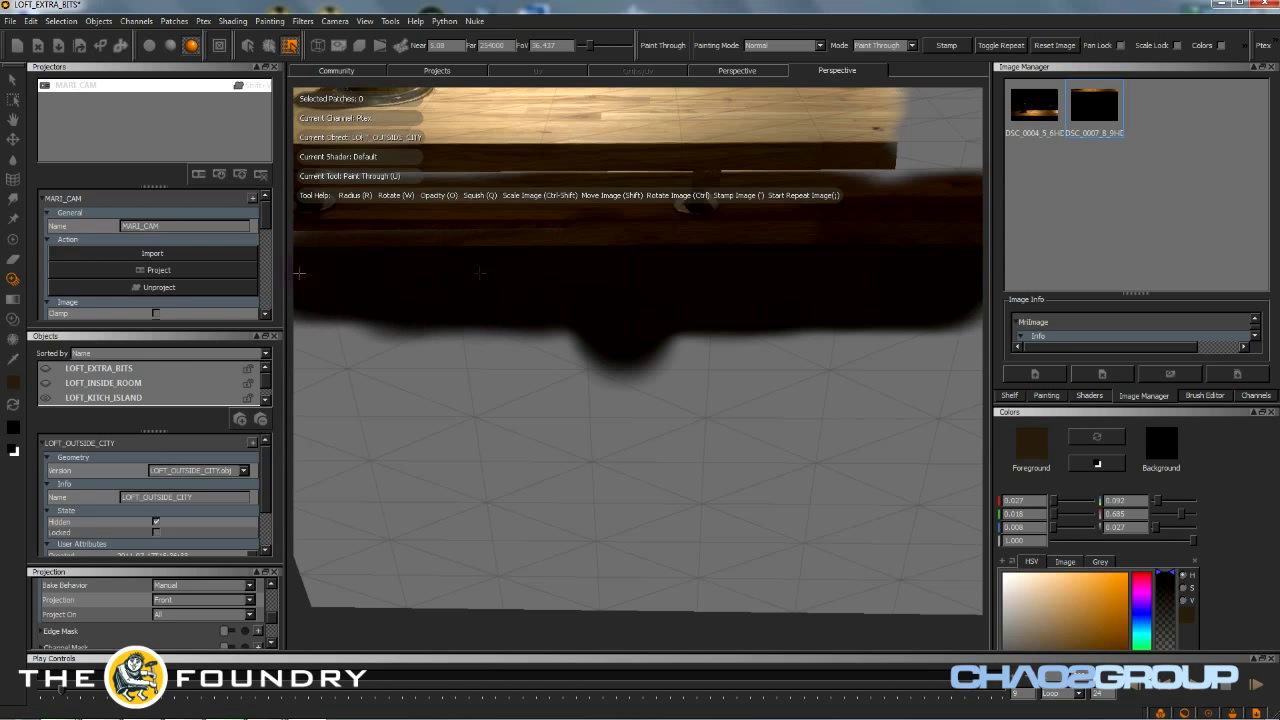
mouse_move(412, 280)
left_mouse_down()
mouse_move(260, 285)
mouse_move(410, 300)
mouse_move(540, 277)
mouse_move(513, 364)
mouse_move(923, 429)
mouse_move(834, 366)
mouse_move(940, 575)
mouse_move(503, 629)
mouse_move(311, 515)
mouse_move(380, 457)
mouse_move(297, 356)
left_mouse_up()
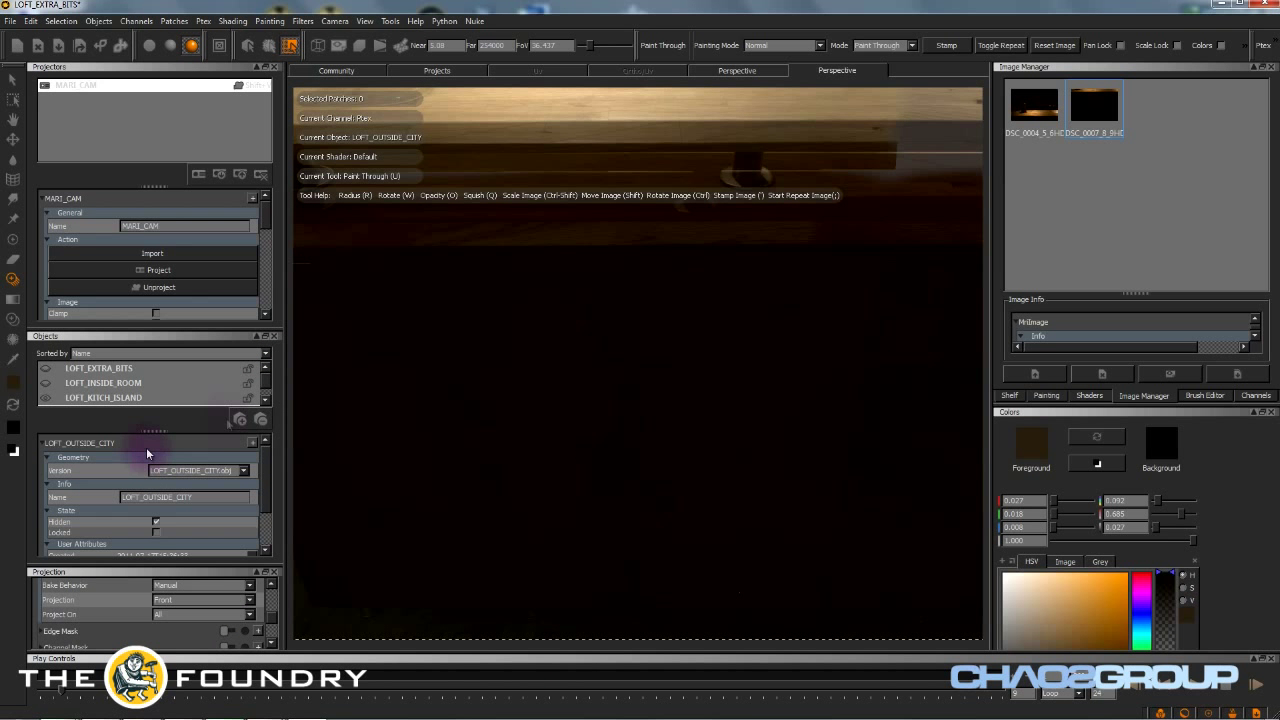
- Try Through as the general projection mode and restore Front
left_click(176, 619)
left_click_drag(827, 499, 917, 462)
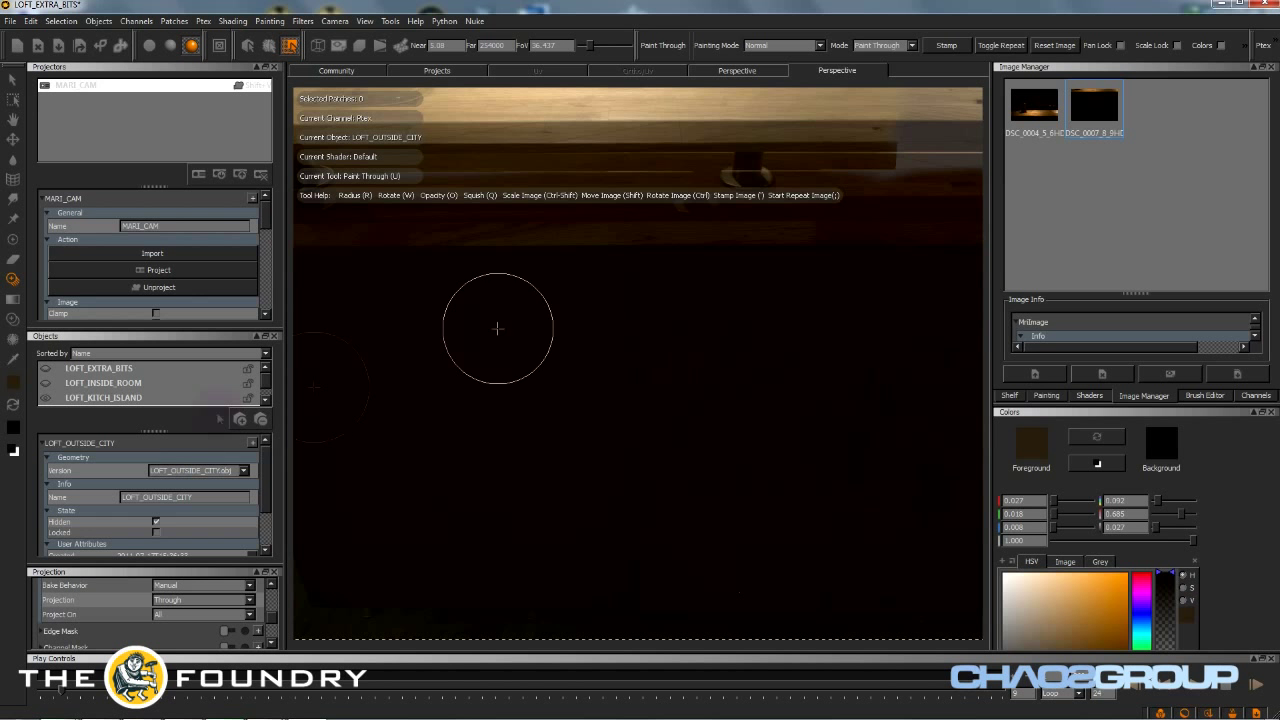
left_click(180, 602)
left_click(185, 590)
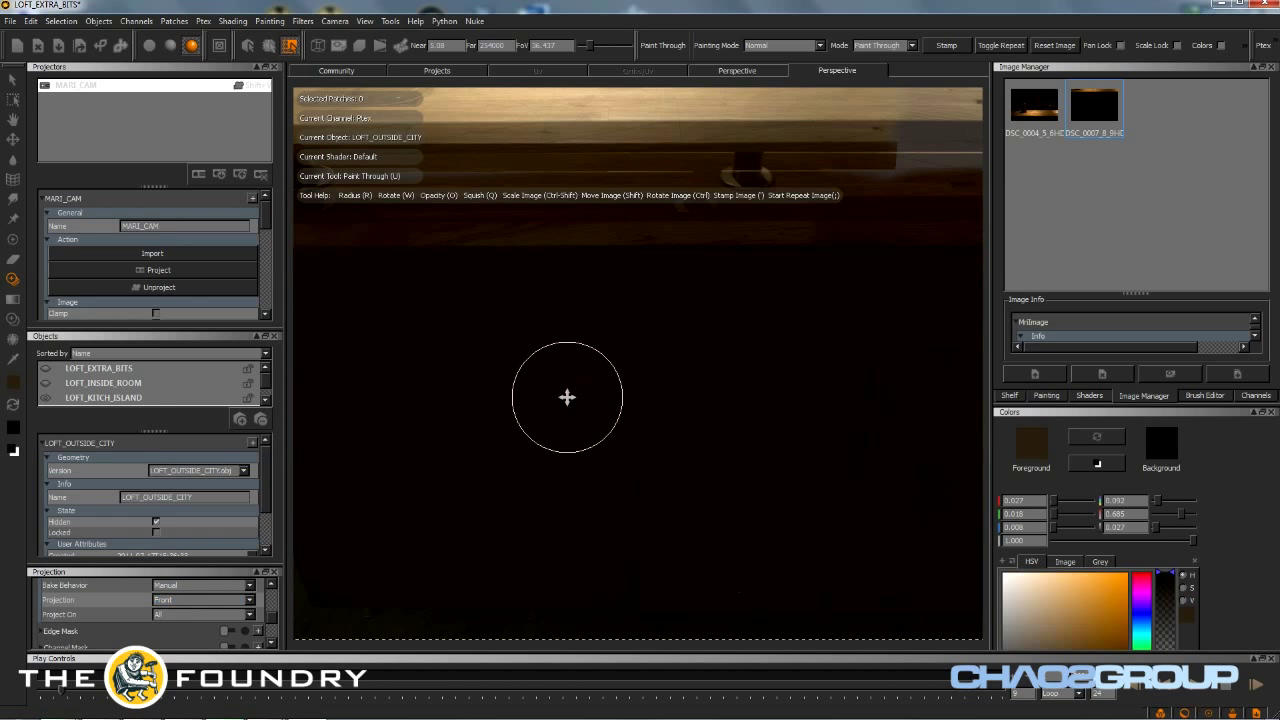
- Examine the painted island from an orbited view, switching to the Eraser to remove the photo overlay
left_click_drag(606, 431, 752, 400, "alt")
right_click_drag(737, 434, 624, 418, "alt")
middle_click_drag(566, 437, 500, 445, "alt")
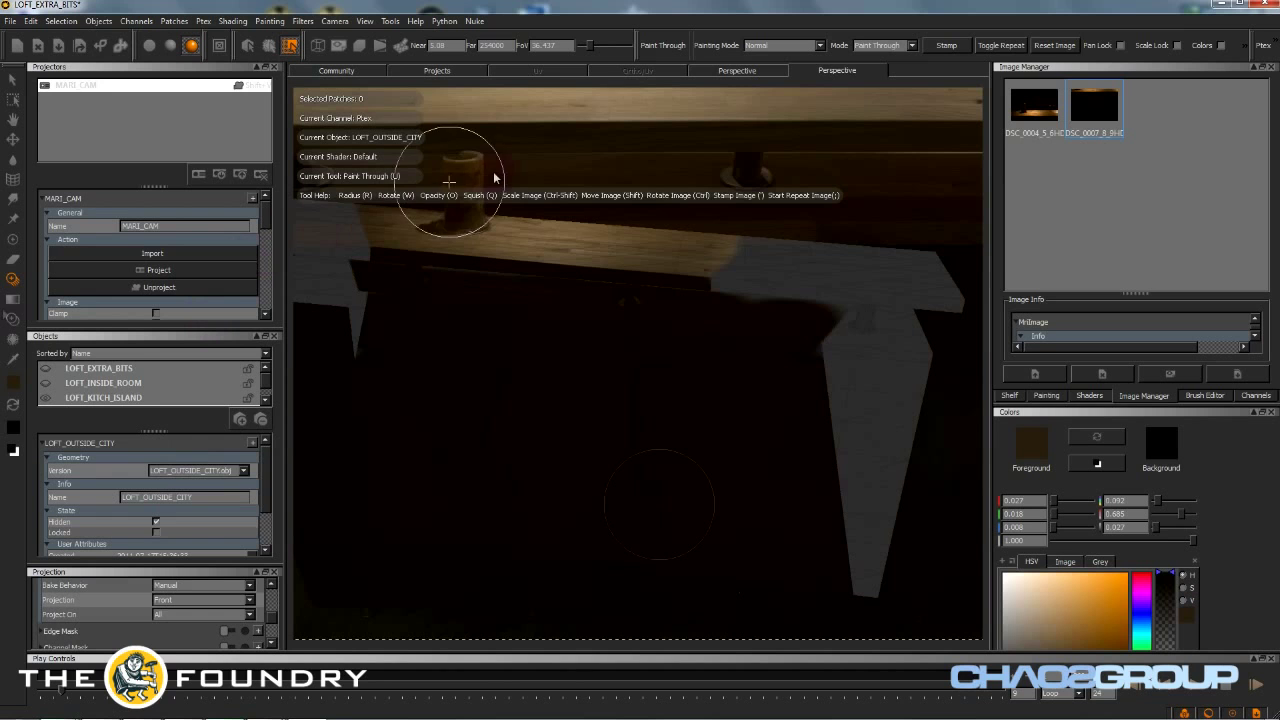
left_click(13, 262)
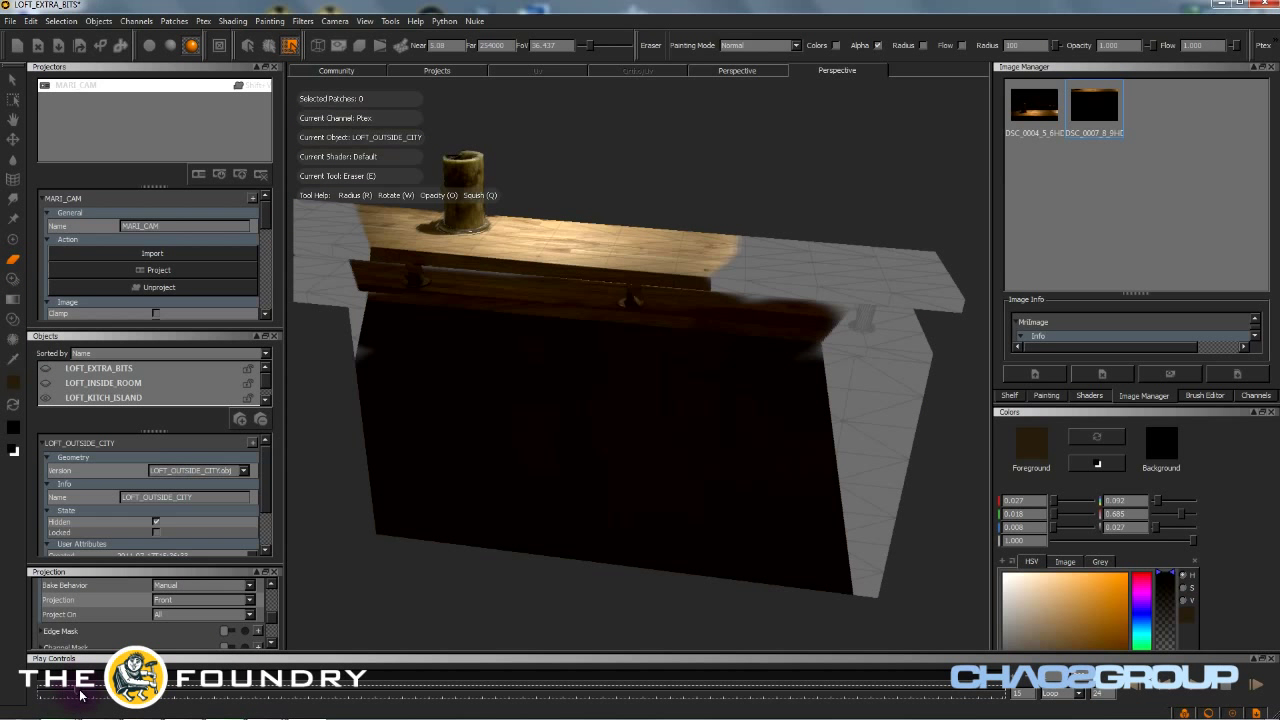
- Show the LOFT_INSIDE_ROOM, LOFT_EXTRA_BITS and LOFT_OUTSIDE_CITY objects and move the MARI_CAM view to frame 27
key("shift+v")
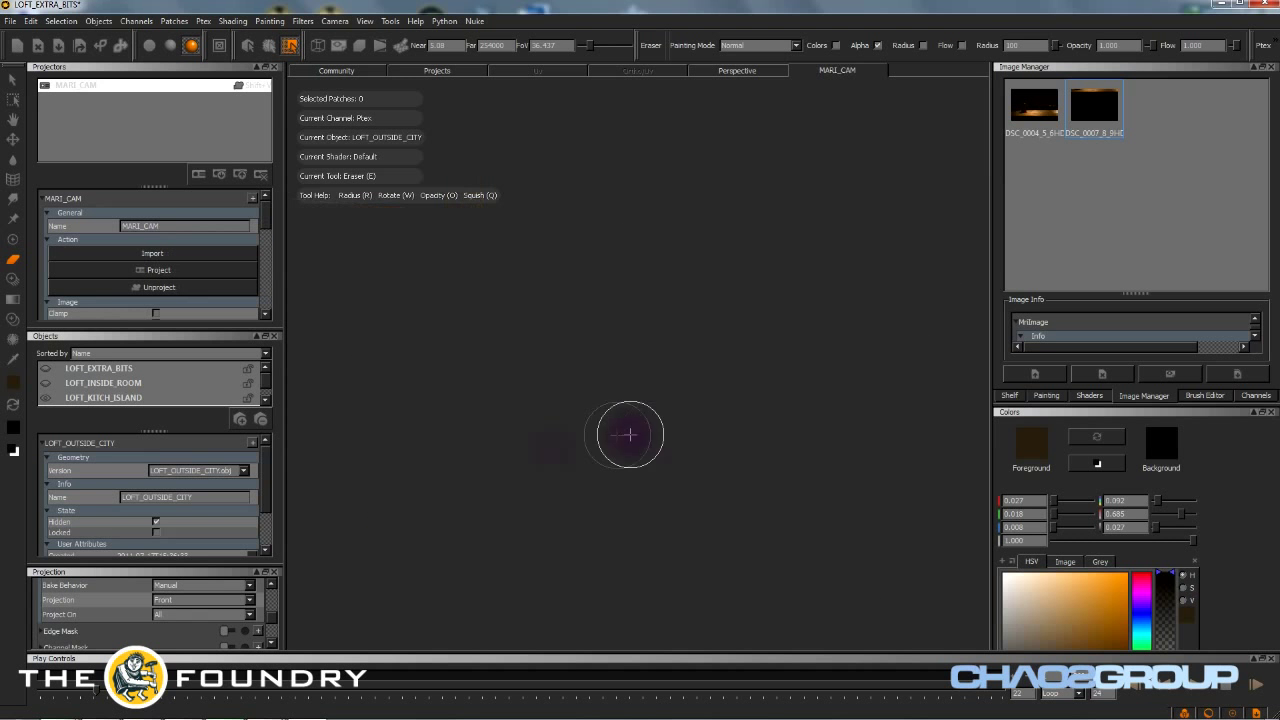
left_click(49, 385)
left_click(46, 370)
scroll(72, 386, "down", 1)
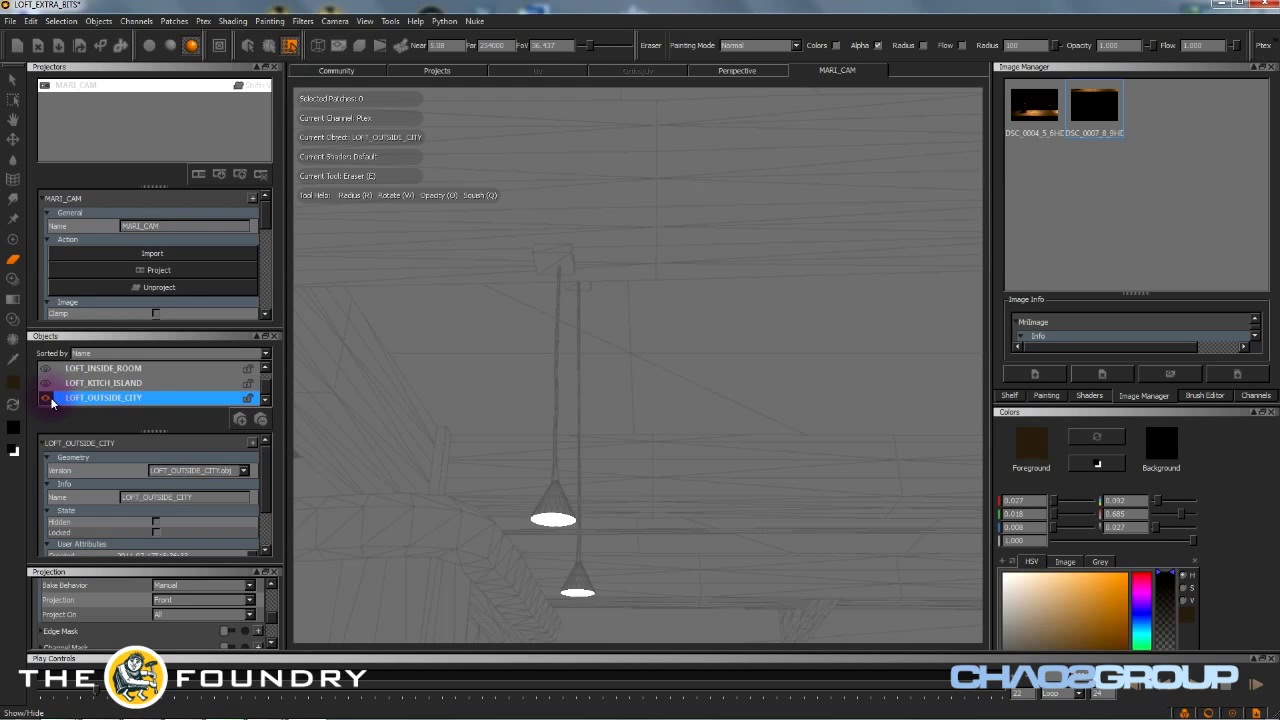
left_click_drag(97, 691, 118, 692)
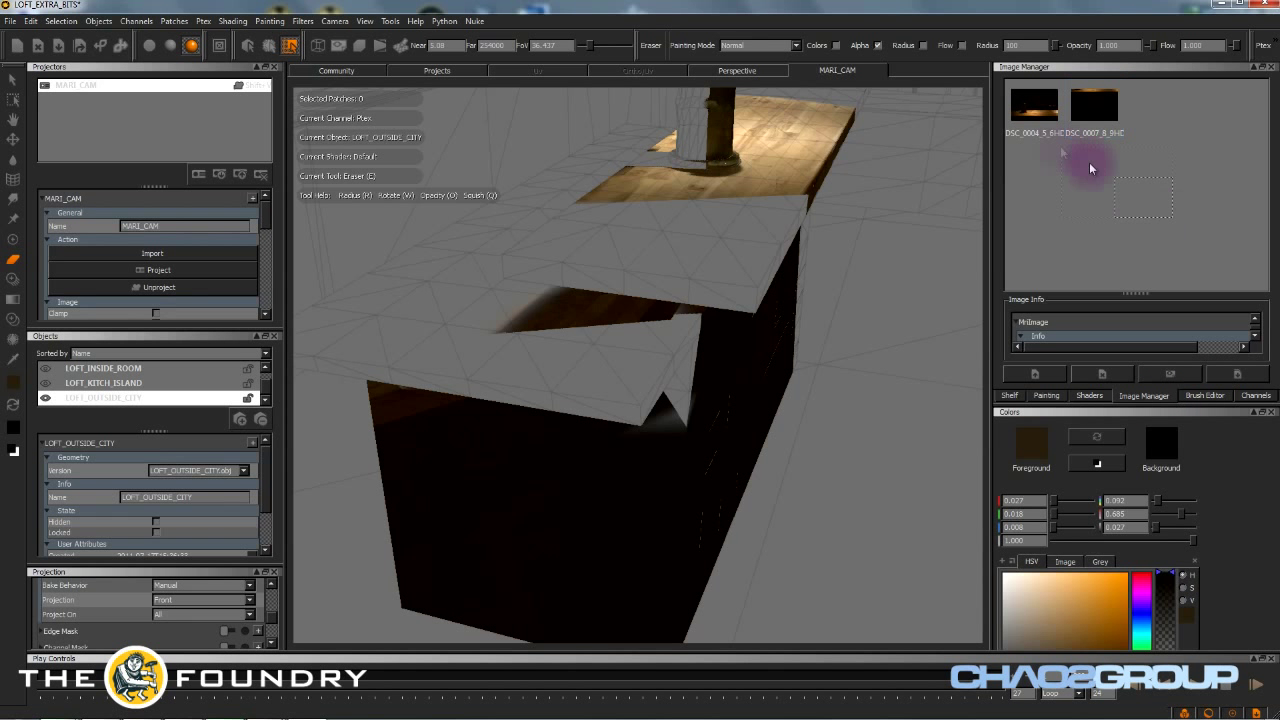
- Replace both loaded photographs in the image list with DSC_0025_6_7HDRI.exr
left_click_drag(1060, 152, 1020, 115)
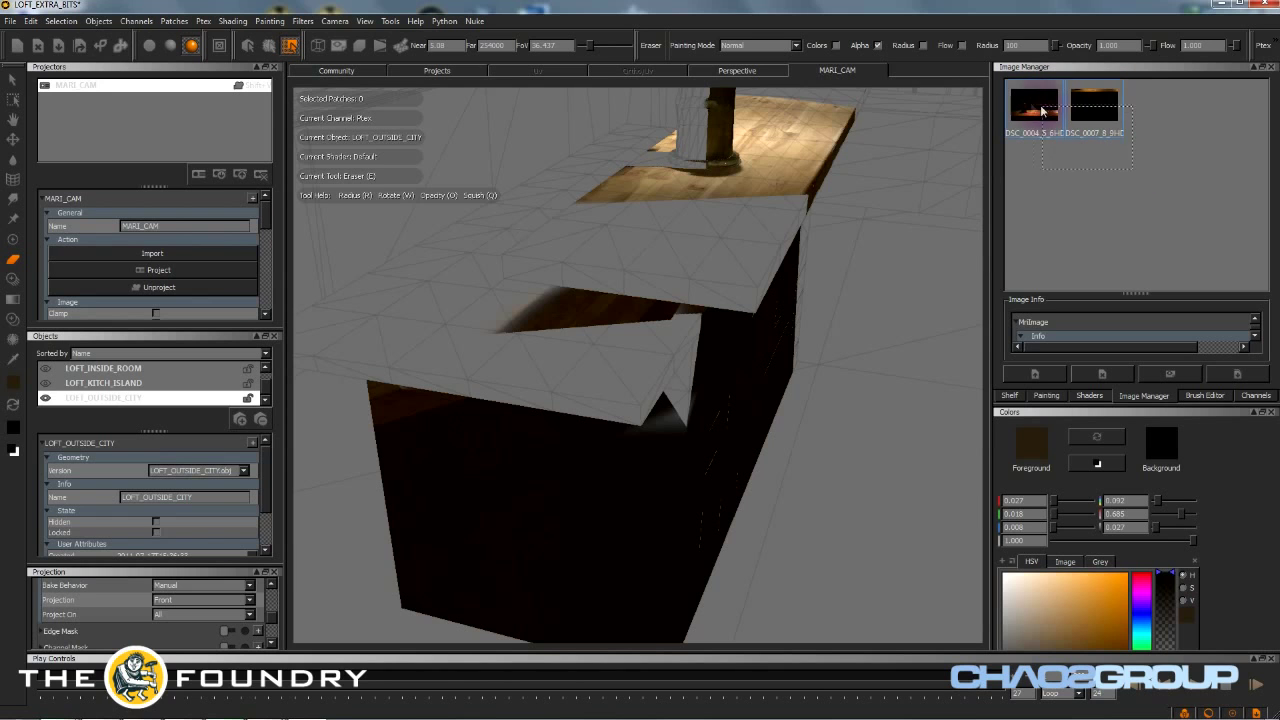
key("Delete")
right_click(1042, 108)
left_click(1064, 122)
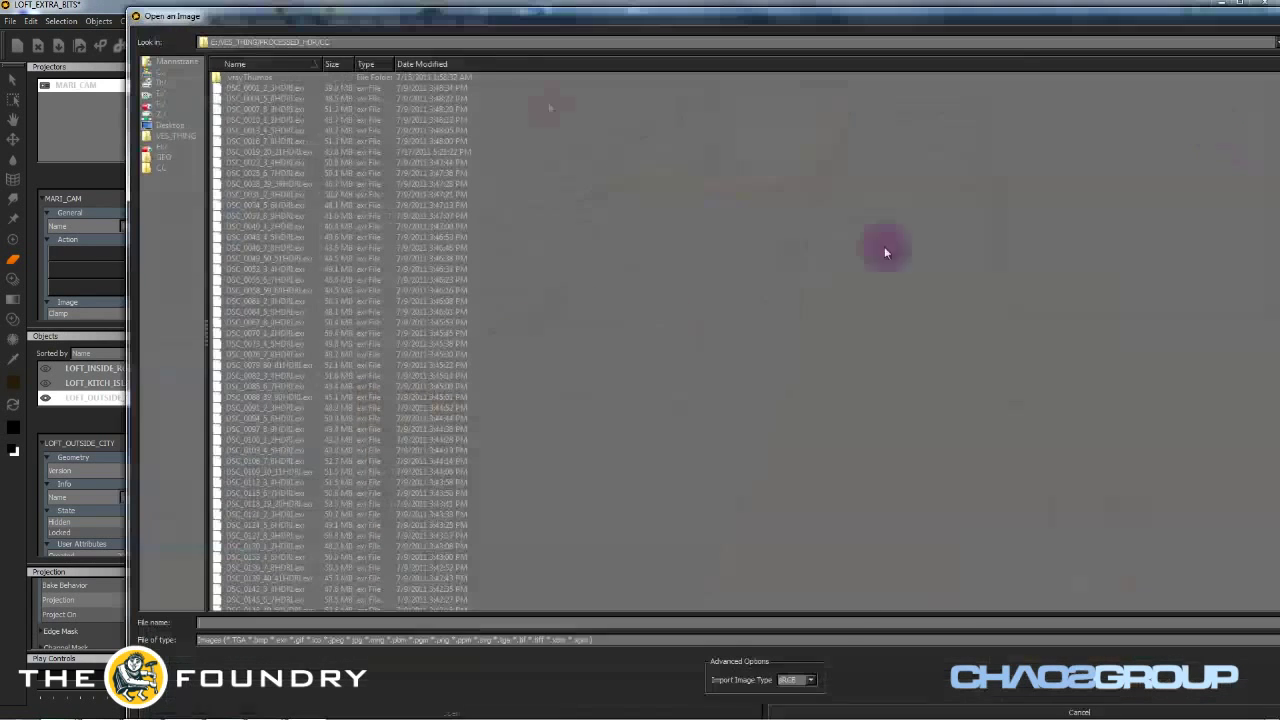
left_click_drag(372, 18, 560, 121)
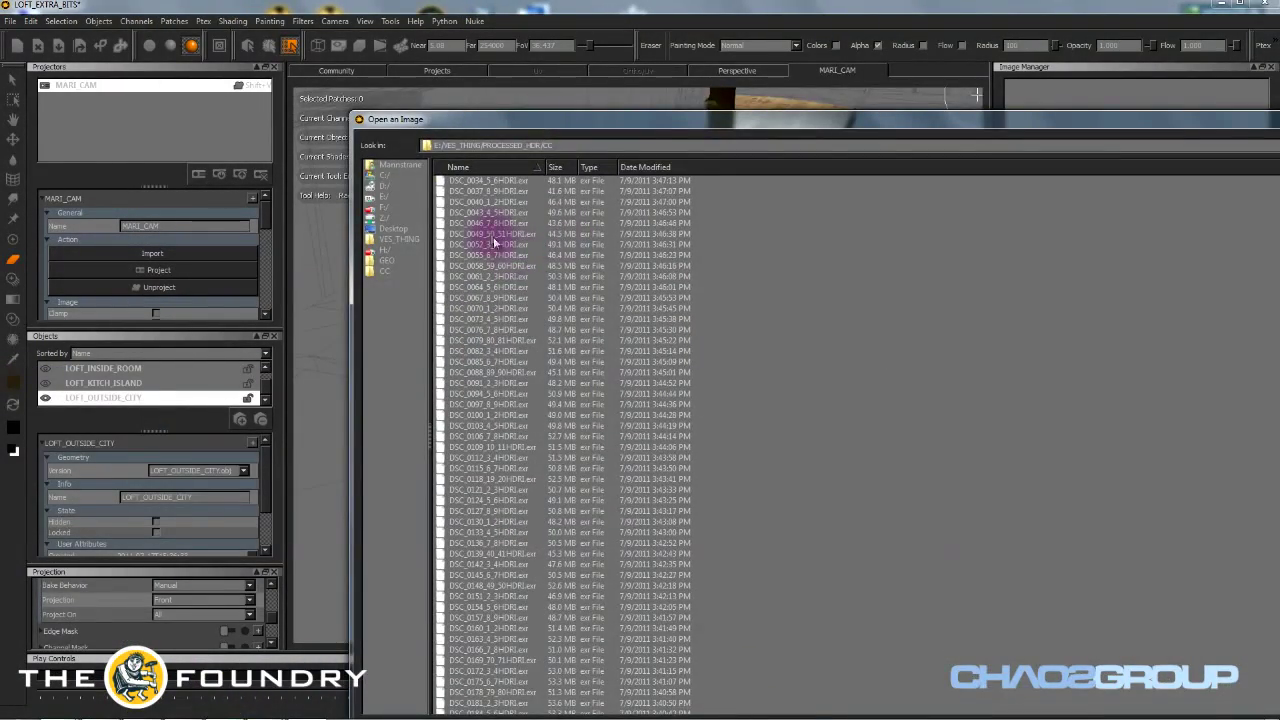
scroll(503, 195, "up", 1)
left_click(502, 192)
left_click(500, 183)
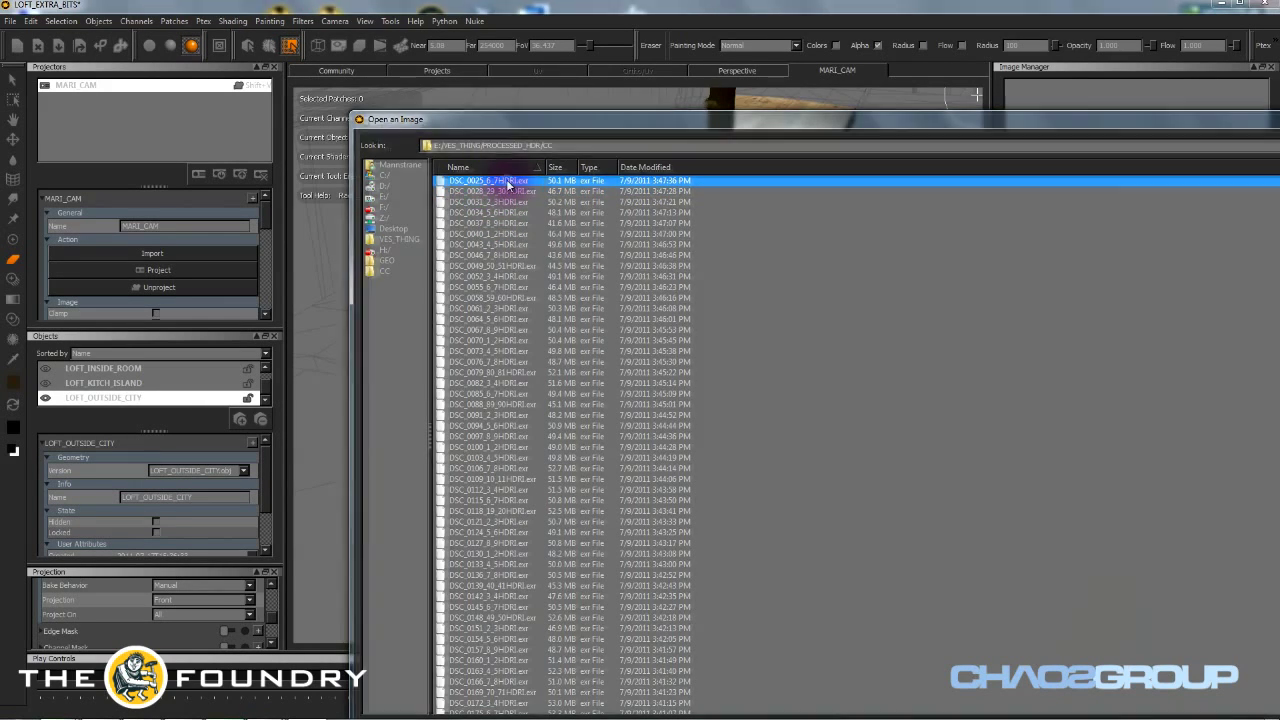
double_click(507, 181)
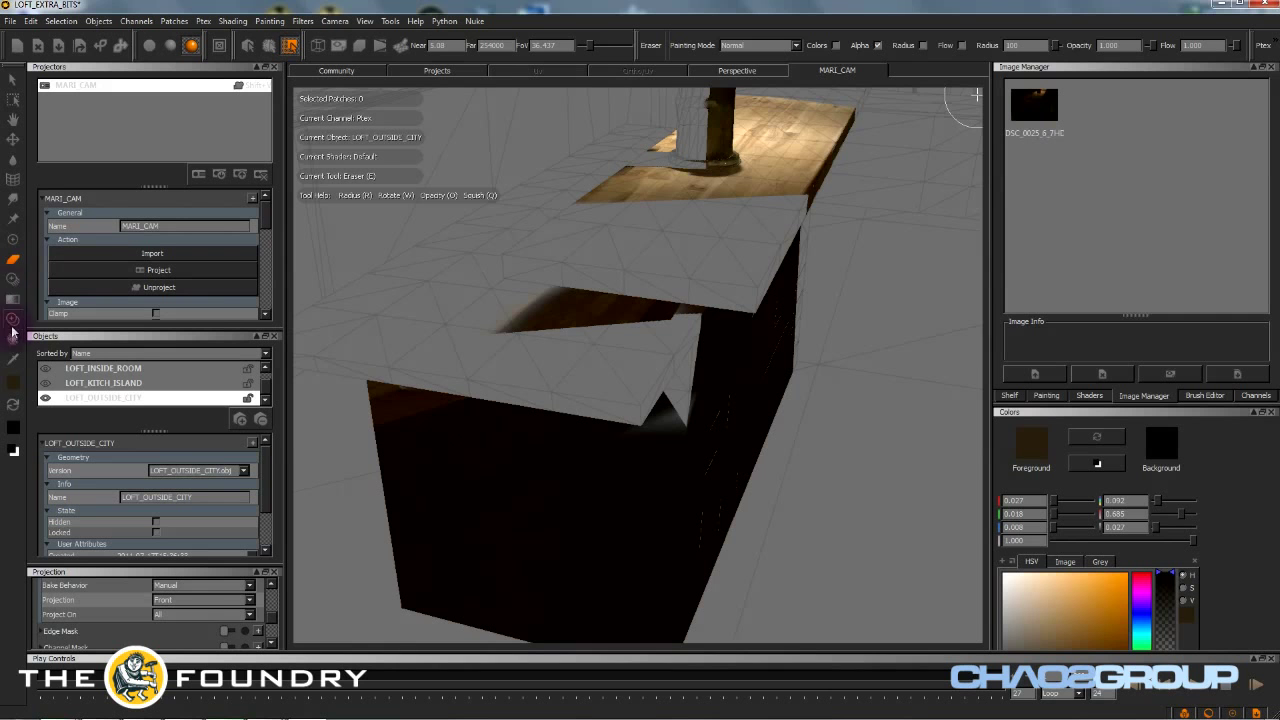
- Paint the DSC_0025 photograph through onto the shadowed concrete floor along the island's long side
left_click(12, 281)
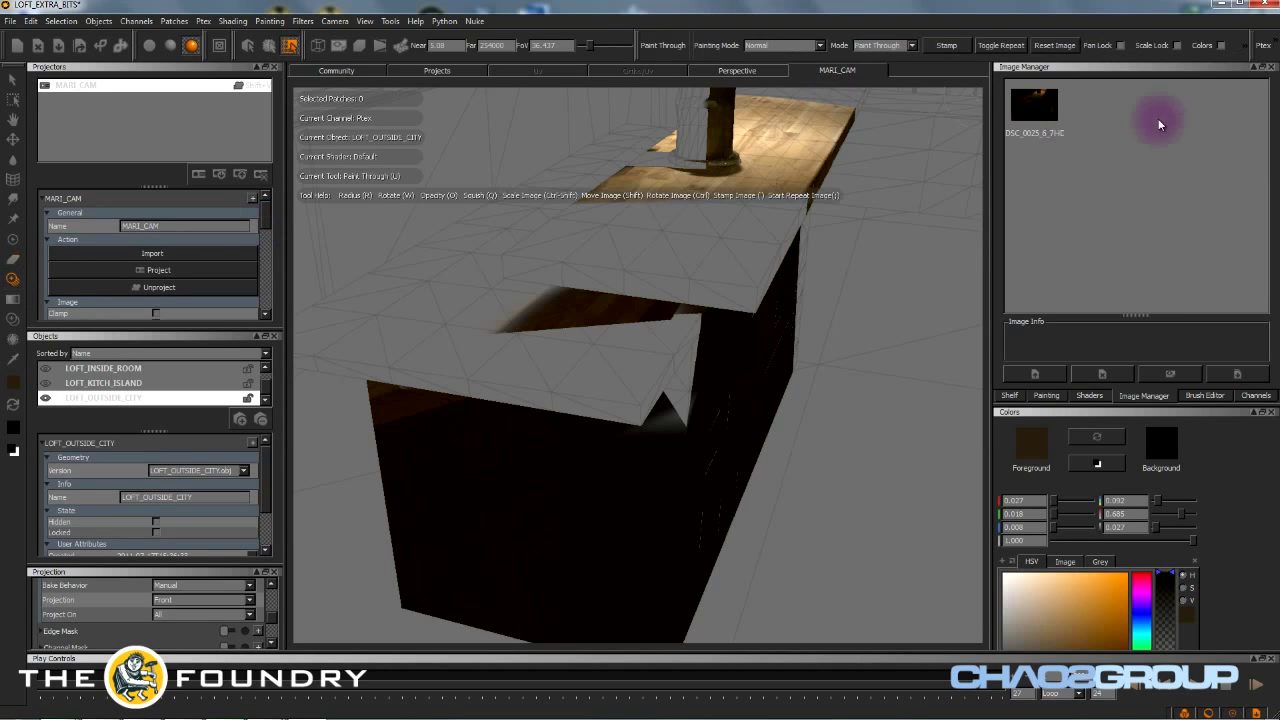
left_click(1034, 104)
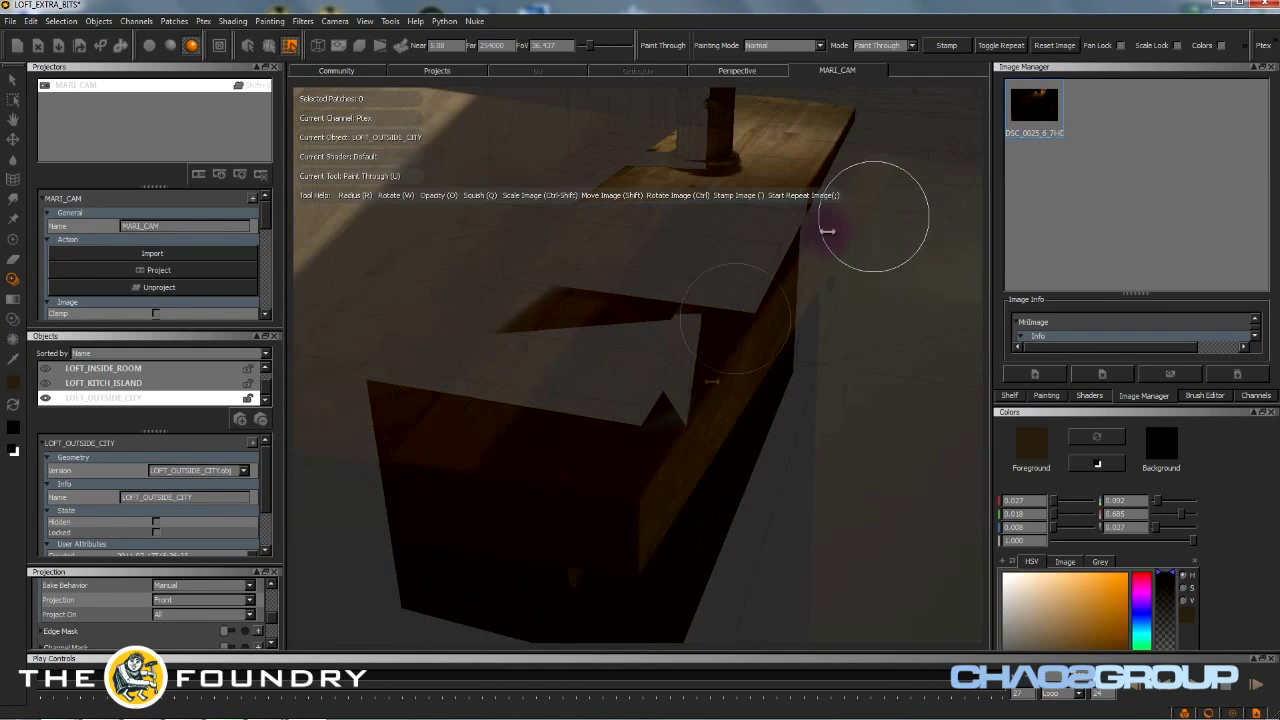
left_click_drag(526, 357, 568, 372, "ctrl+shift")
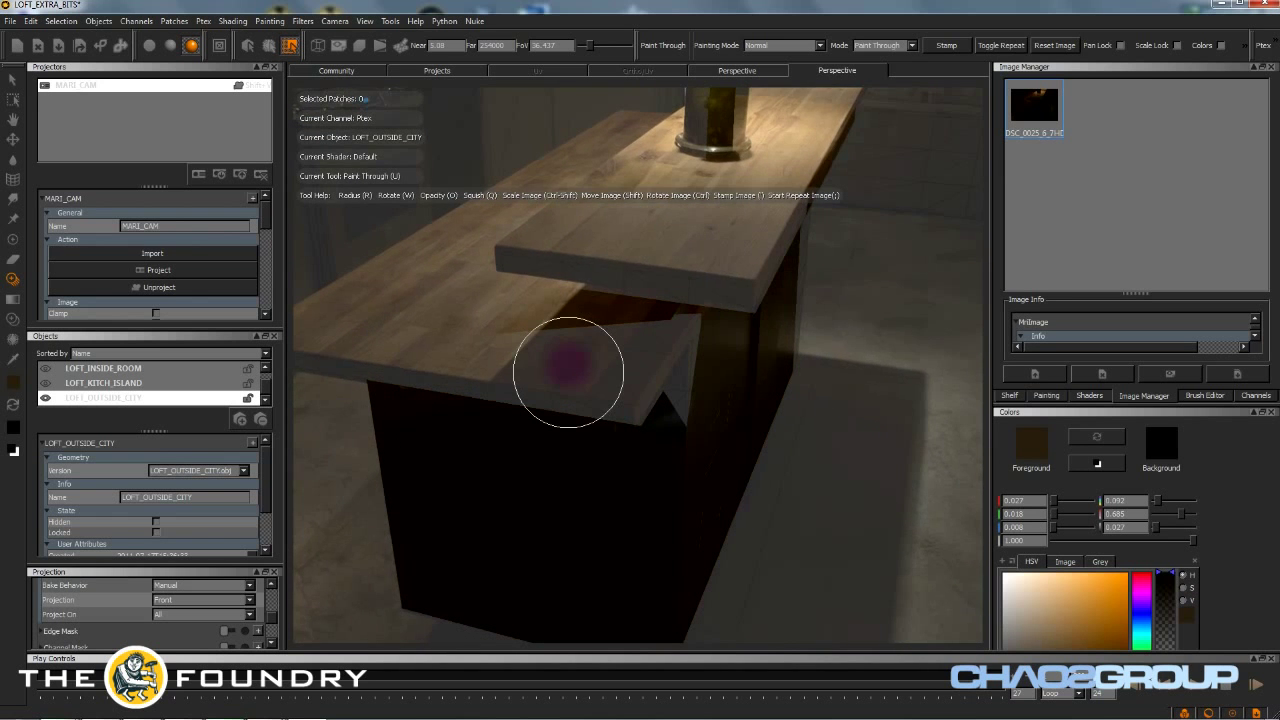
mouse_move(906, 522)
left_mouse_down()
mouse_move(886, 588)
mouse_move(930, 552)
mouse_move(943, 286)
mouse_move(940, 297)
mouse_move(891, 255)
mouse_move(906, 308)
mouse_move(851, 449)
mouse_move(918, 604)
left_mouse_up()
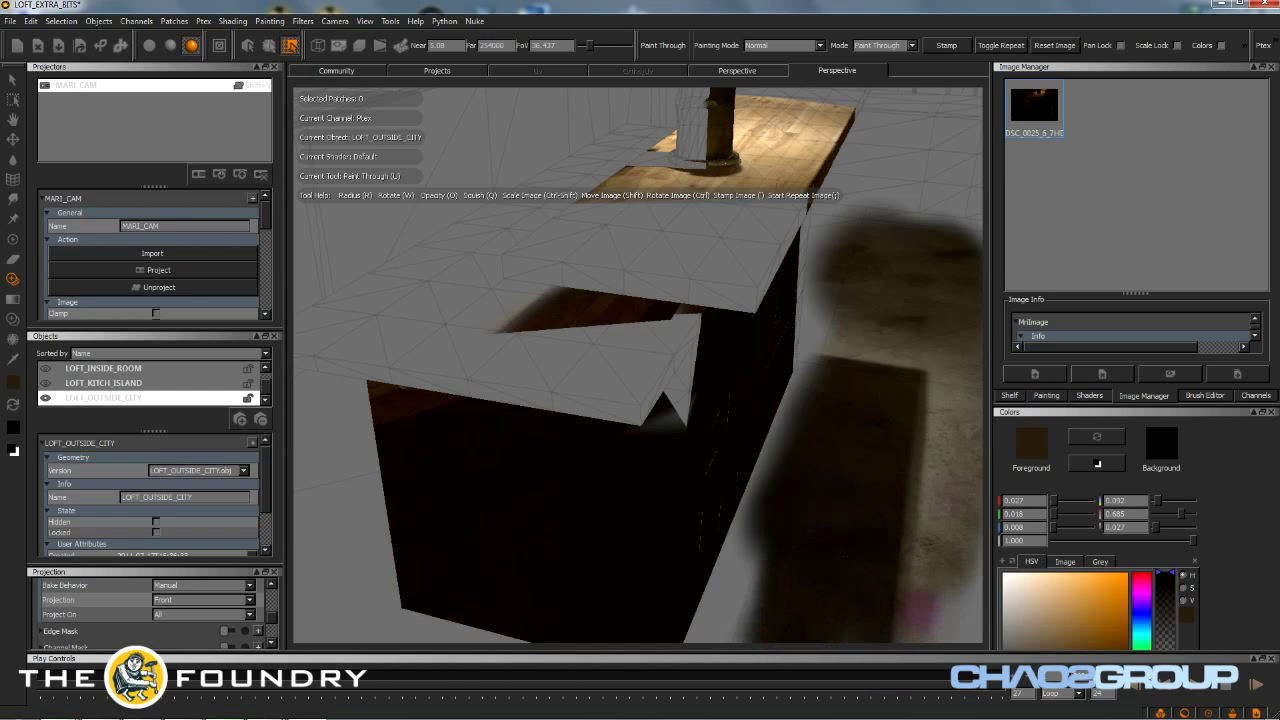
mouse_move(818, 575)
left_mouse_down()
mouse_move(794, 560)
mouse_move(775, 612)
mouse_move(780, 588)
mouse_move(765, 592)
left_mouse_up()
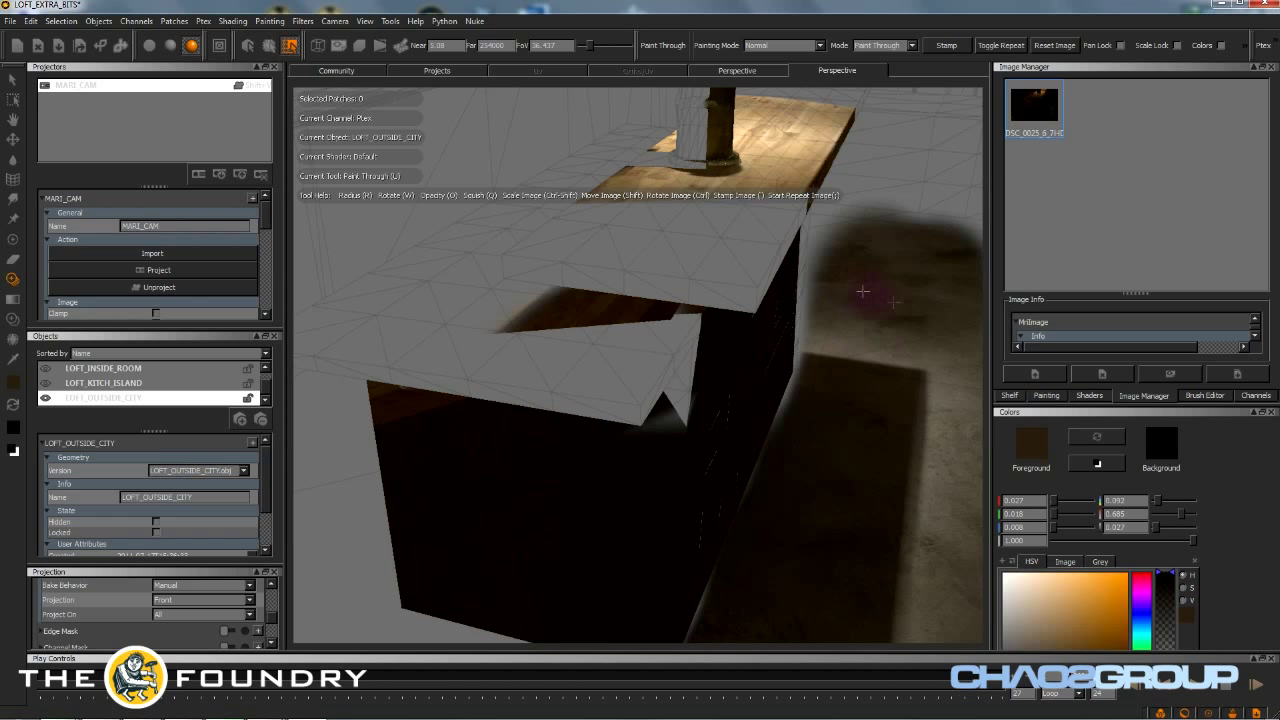
mouse_move(933, 274)
left_mouse_down()
mouse_move(829, 257)
mouse_move(1008, 262)
left_mouse_up()
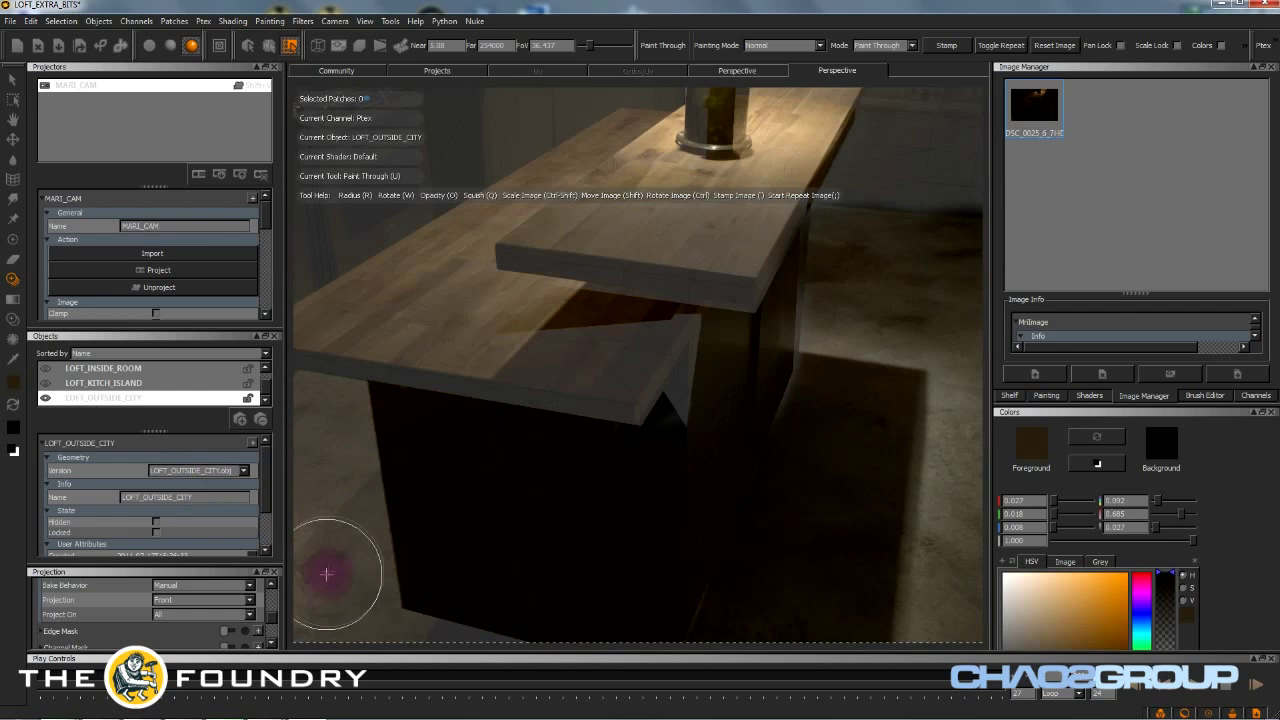
- Paint the same photograph onto the floor beside the island's near end and fill the gaps along its base
mouse_move(343, 527)
left_mouse_down()
mouse_move(321, 437)
mouse_move(325, 615)
mouse_move(355, 610)
mouse_move(344, 593)
mouse_move(354, 611)
left_mouse_up()
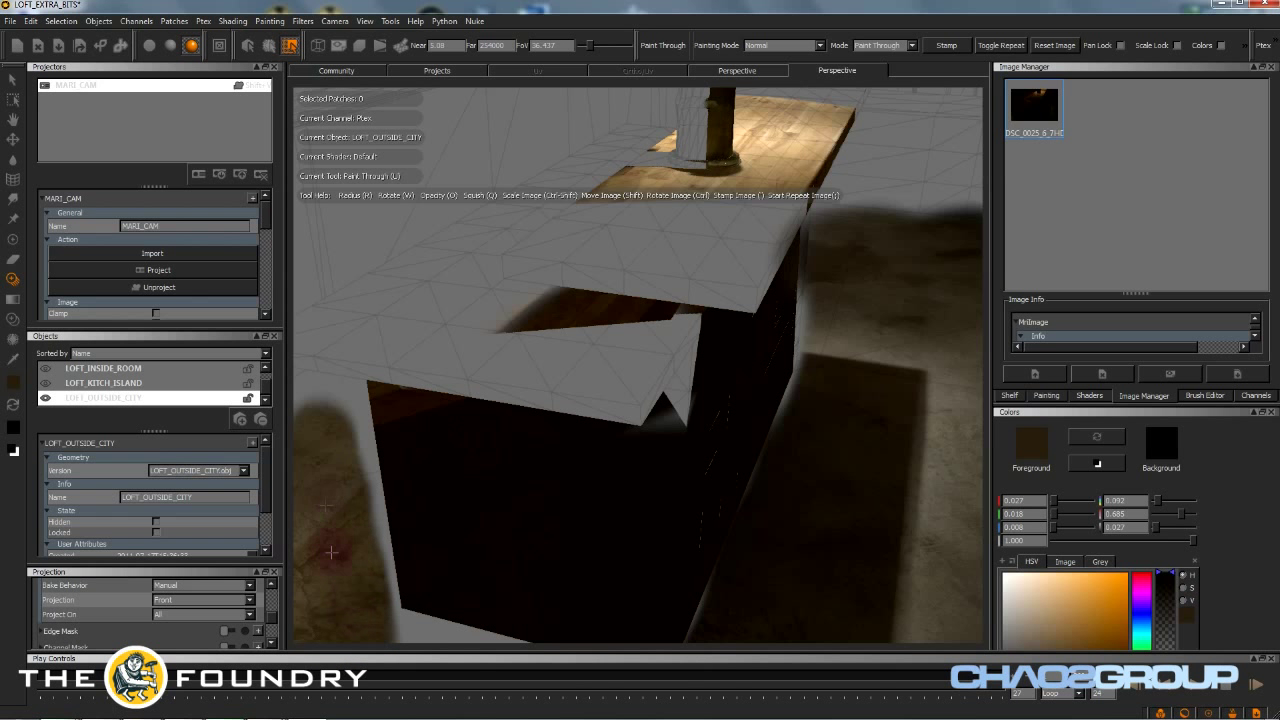
left_click_drag(345, 560, 362, 603)
mouse_move(323, 494)
left_mouse_down()
mouse_move(318, 410)
mouse_move(308, 535)
mouse_move(321, 637)
mouse_move(380, 640)
mouse_move(384, 625)
left_mouse_up()
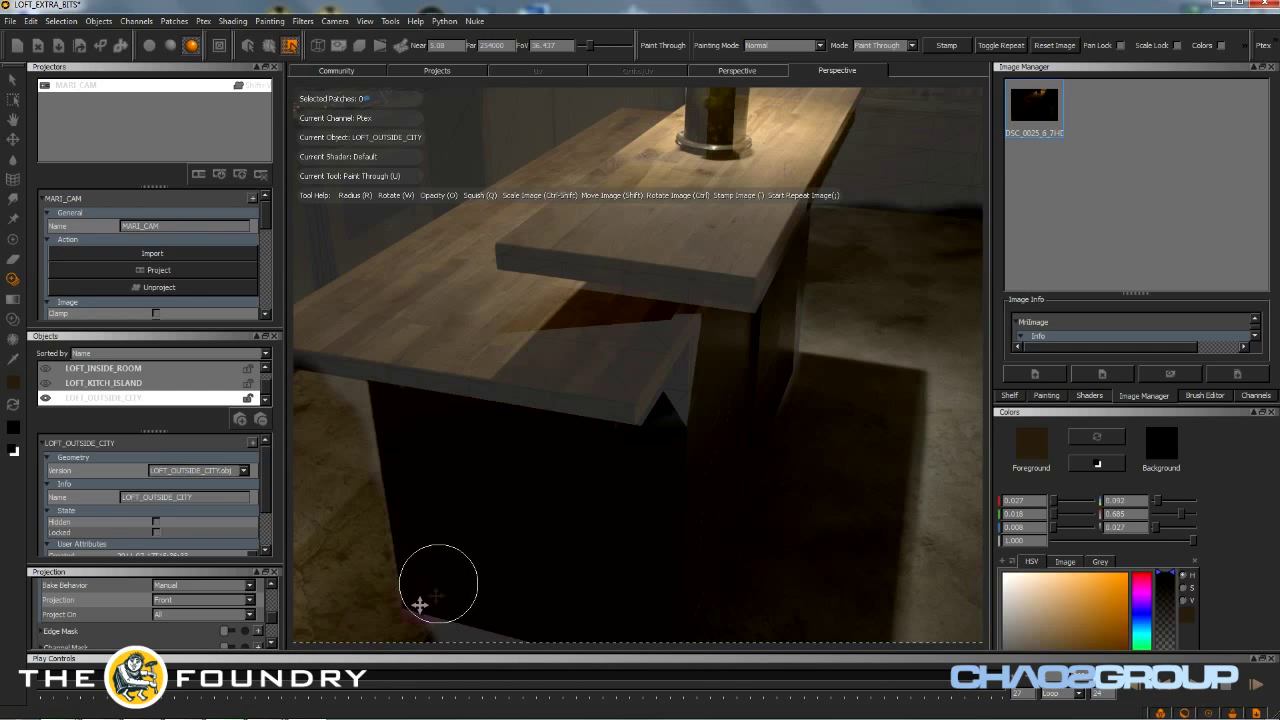
mouse_move(403, 580)
left_mouse_down()
mouse_move(430, 610)
mouse_move(331, 402)
left_mouse_up()
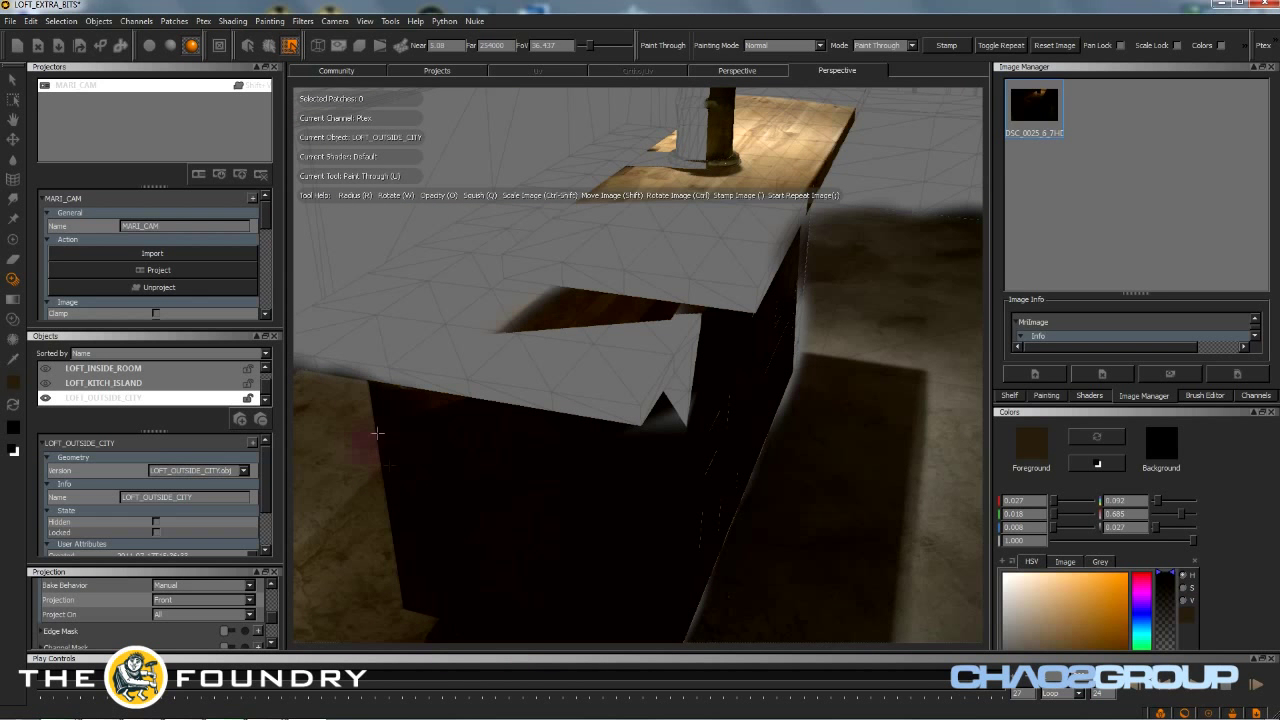
left_click_drag(438, 564, 446, 568)
left_click_drag(751, 537, 735, 567)
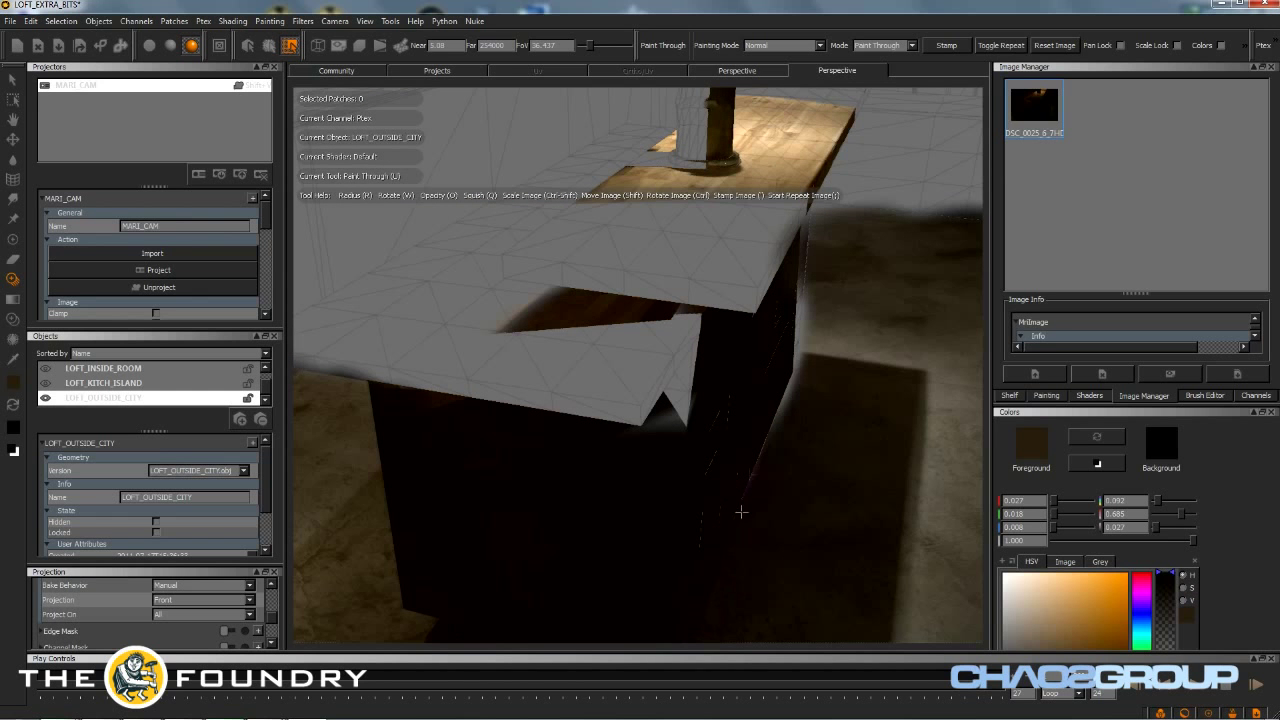
left_click_drag(795, 409, 800, 418)
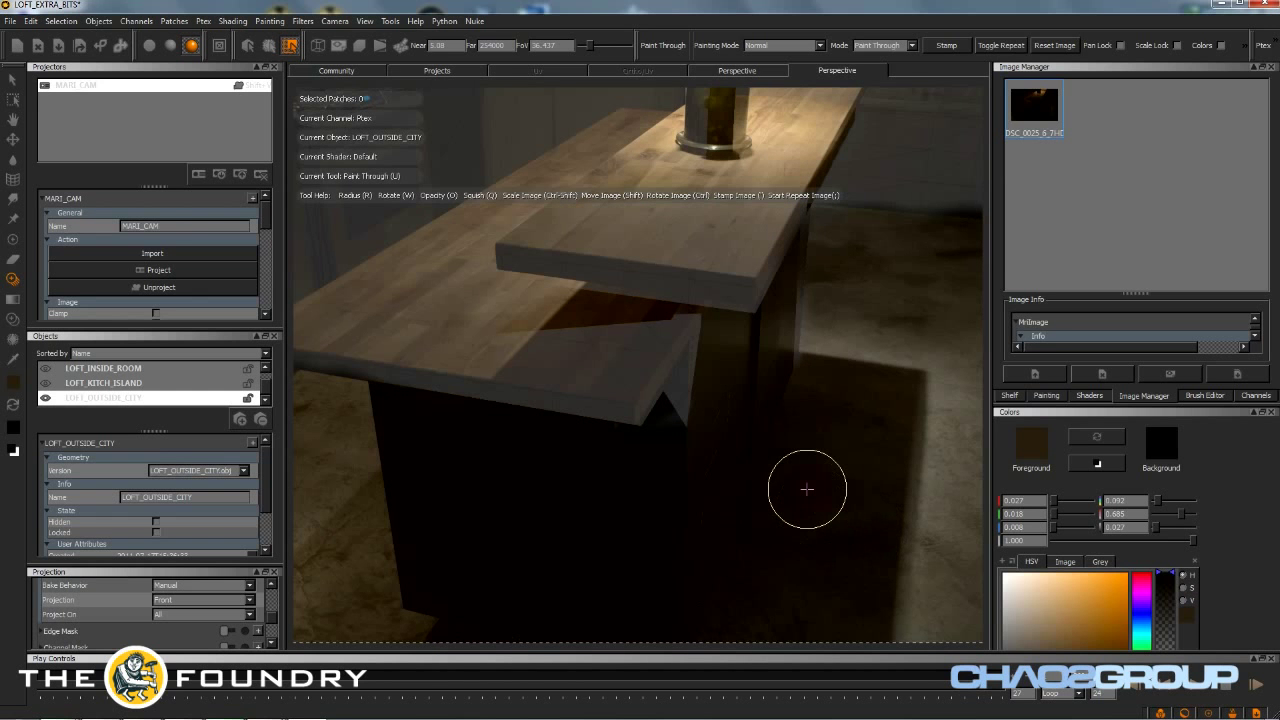
mouse_move(391, 609)
left_mouse_down()
mouse_move(415, 630)
mouse_move(352, 410)
mouse_move(302, 395)
left_mouse_up()
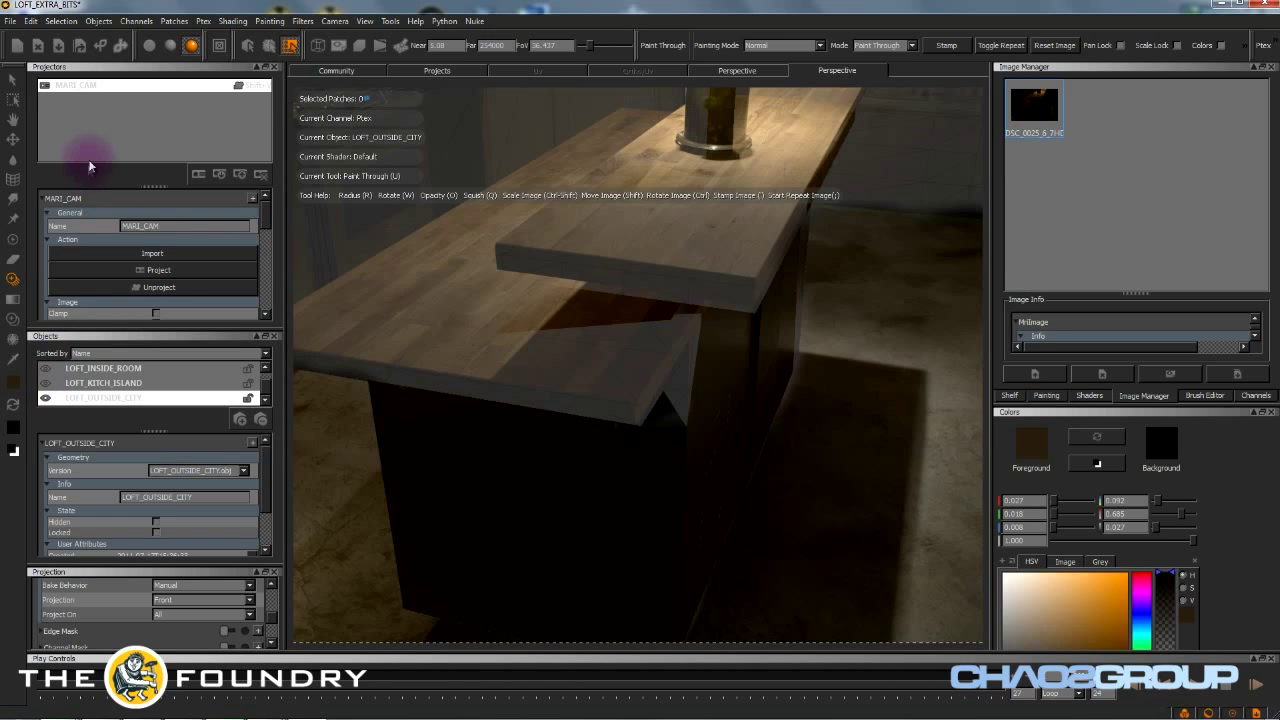
- Switch to the Select tool and hide the LOFT_OUTSIDE_CITY object
left_click(12, 79)
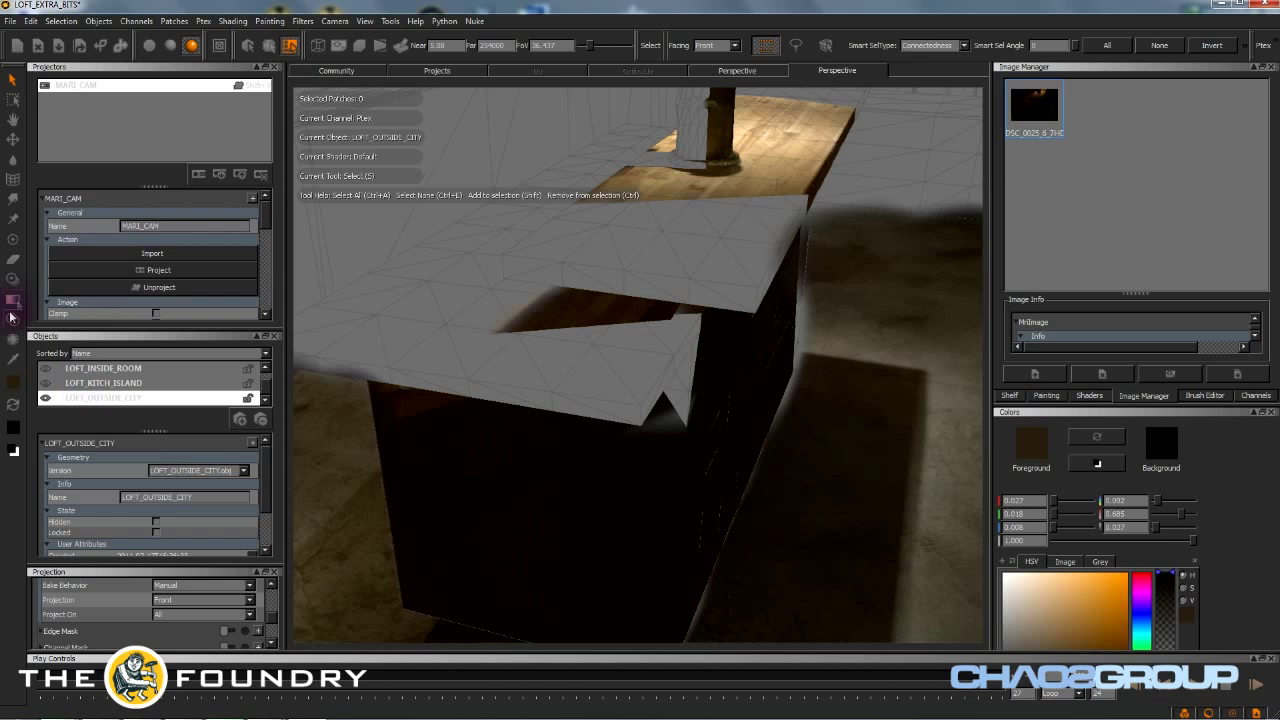
left_click(42, 397)
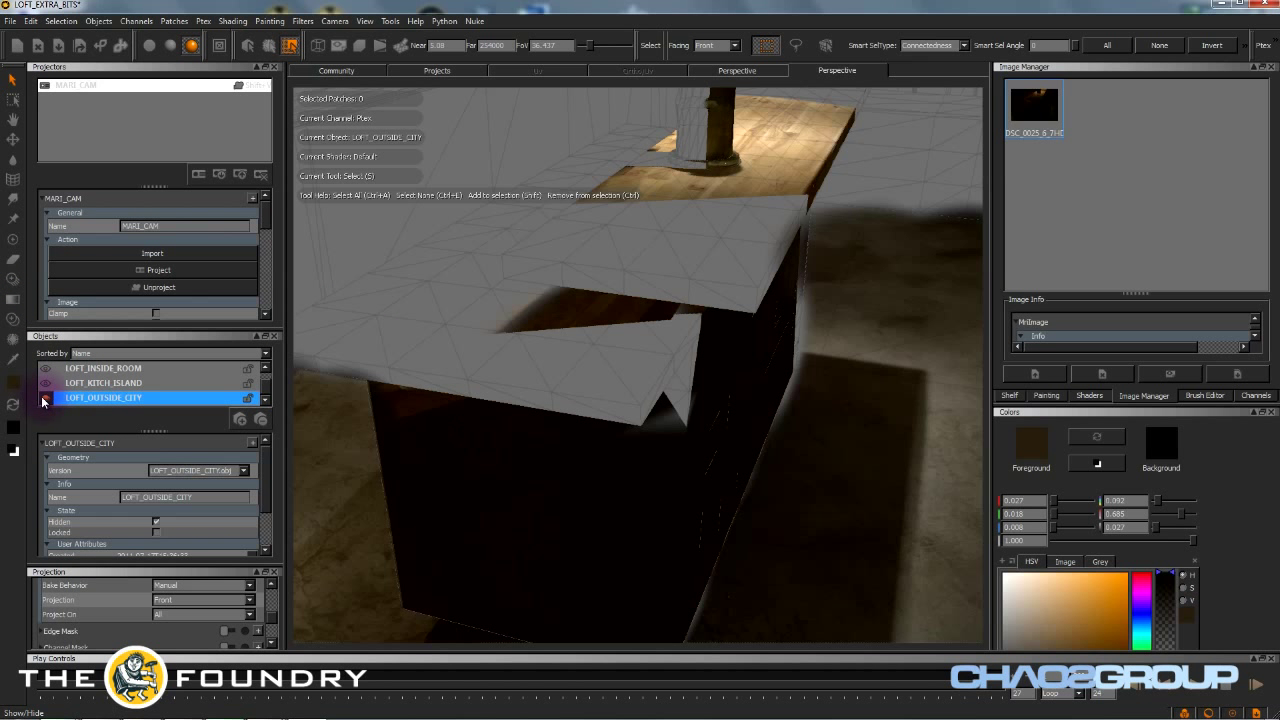
- Hide LOFT_INSIDE_ROOM while keeping the kitchen island visible
left_click(44, 397)
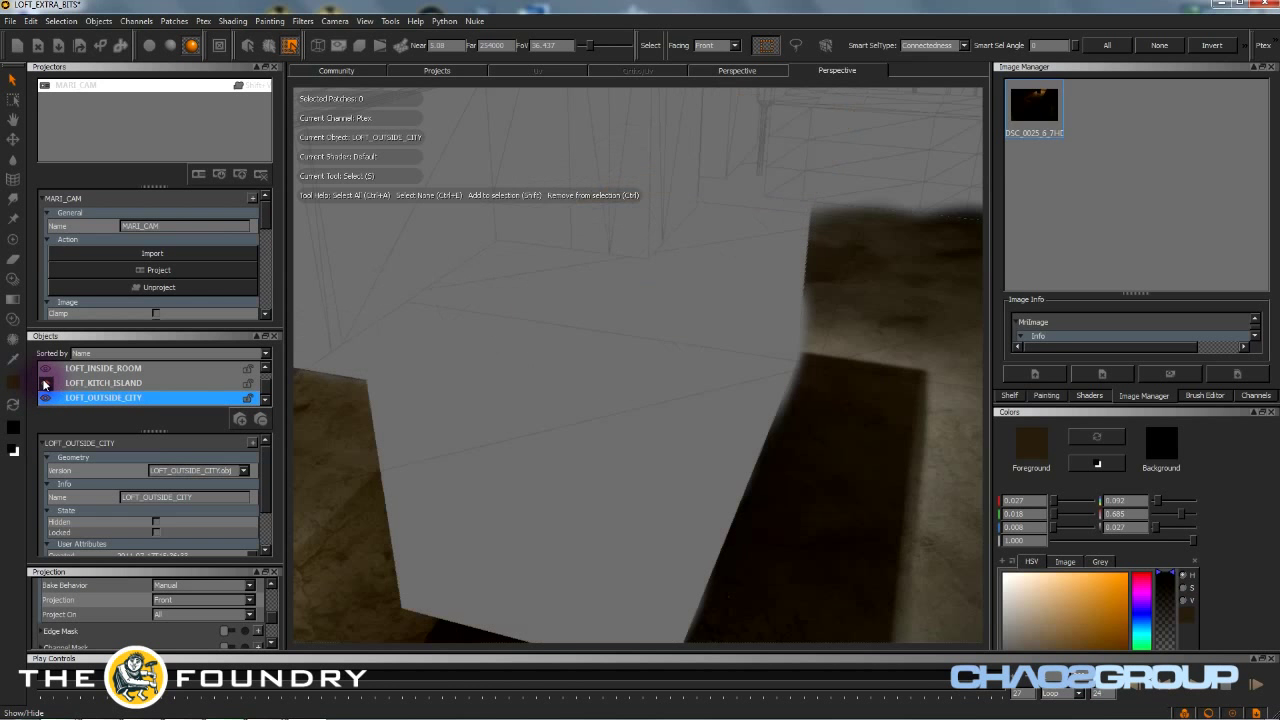
left_click(45, 392)
scroll(50, 385, "up", 1)
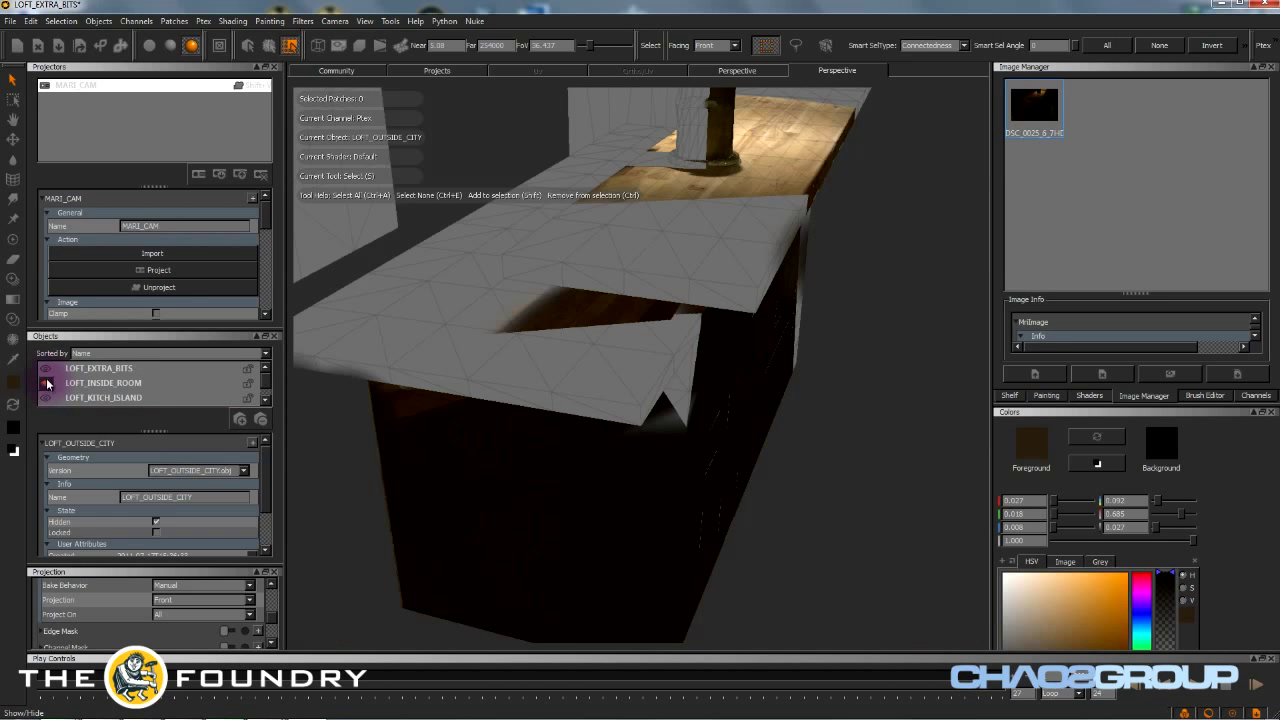
- Paint the DSC_0025 photograph through onto the island's lower wooden countertop and its front edge
left_click(14, 282)
mouse_move(609, 416)
left_mouse_down("shift")
mouse_move(671, 411)
mouse_move(631, 409)
mouse_move(609, 428)
left_mouse_up("shift")
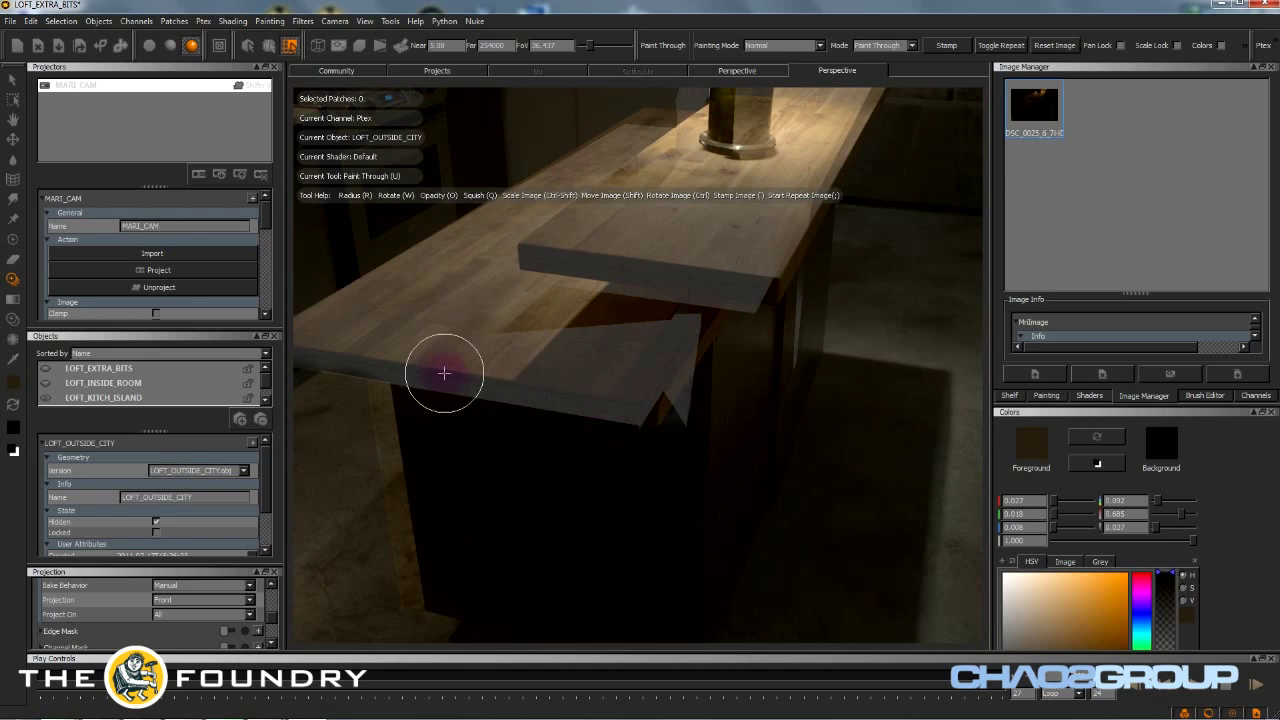
mouse_move(443, 329)
left_mouse_down()
mouse_move(525, 352)
mouse_move(540, 388)
mouse_move(605, 417)
mouse_move(623, 378)
mouse_move(662, 356)
mouse_move(457, 343)
mouse_move(416, 267)
mouse_move(471, 200)
mouse_move(514, 177)
mouse_move(443, 243)
mouse_move(361, 288)
mouse_move(335, 355)
mouse_move(411, 339)
mouse_move(472, 348)
mouse_move(340, 345)
mouse_move(350, 250)
mouse_move(424, 348)
left_mouse_up()
mouse_move(360, 308)
left_mouse_down()
mouse_move(240, 350)
mouse_move(463, 332)
mouse_move(446, 366)
left_mouse_up()
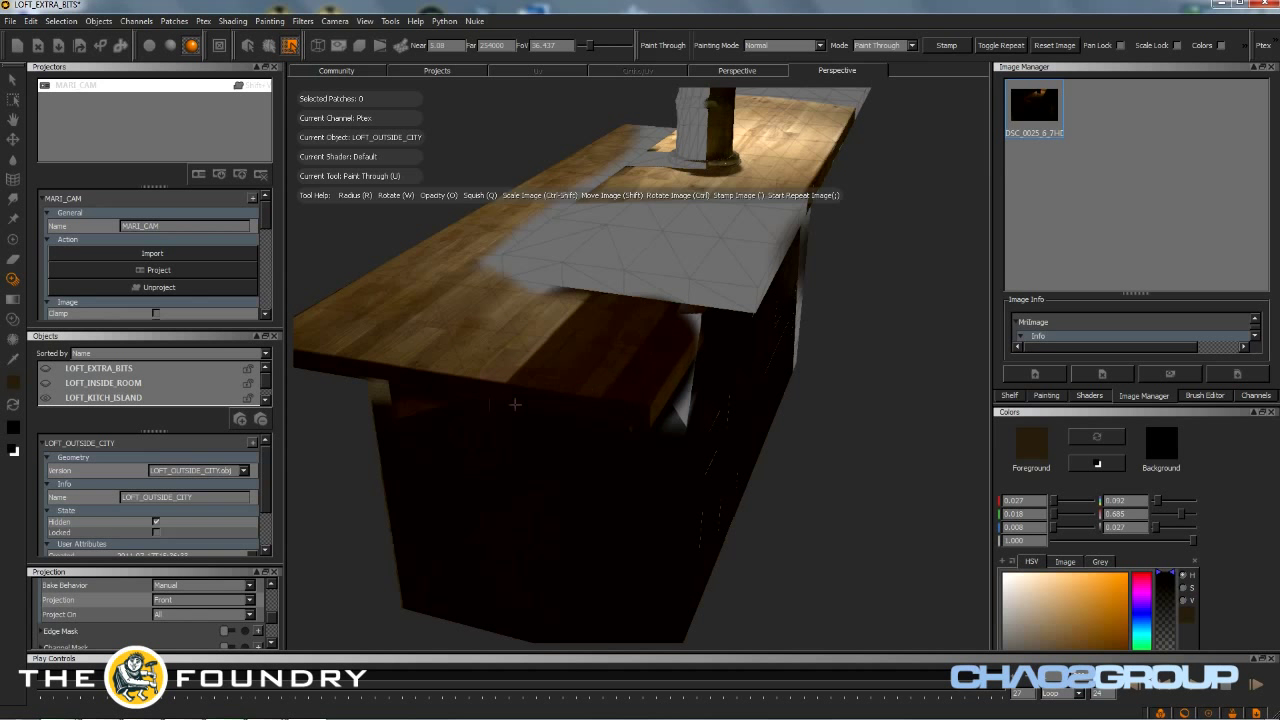
- Paint the same photograph onto the island's dark end panel just beneath the lower countertop
mouse_move(418, 382)
left_mouse_down()
mouse_move(480, 374)
mouse_move(507, 390)
left_mouse_up()
left_click_drag(394, 455, 403, 429)
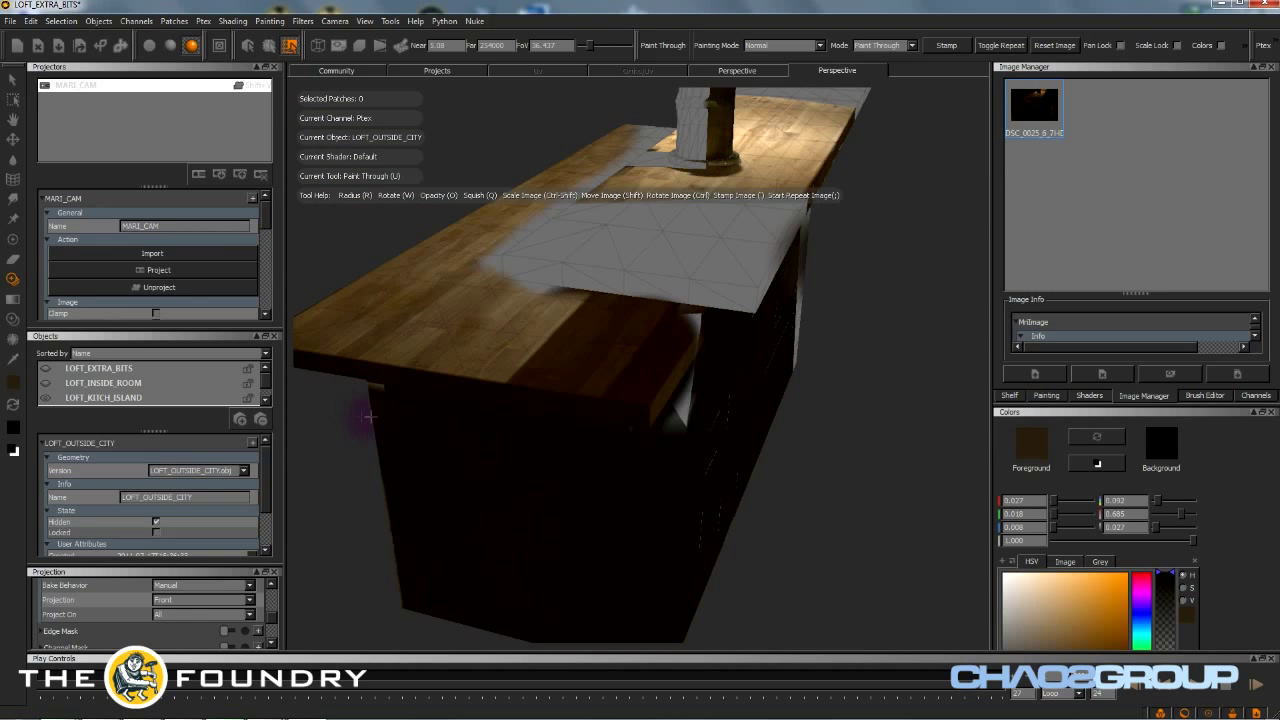
left_click_drag(371, 412, 376, 408)
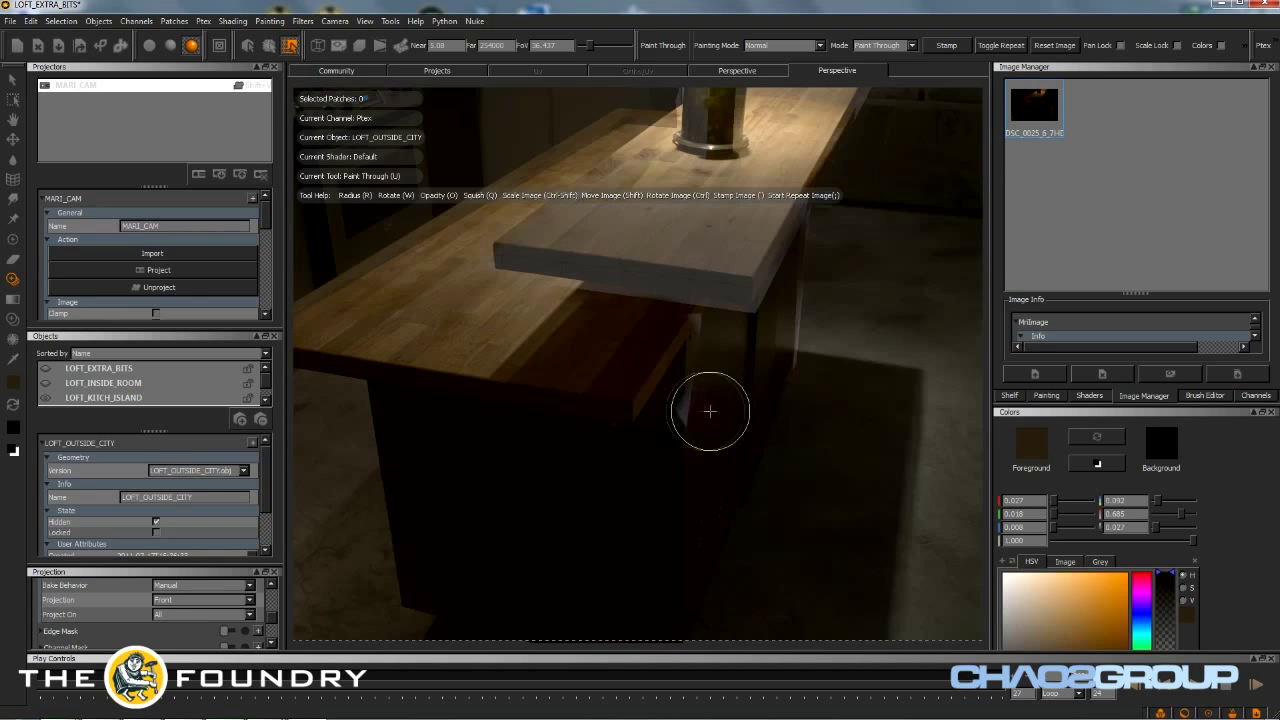
- Paint the photograph into the gap beneath the lower countertop's near corner with a smaller brush and touch up with the Eraser
left_click_drag(780, 458, 794, 462, "shift")
key("r")
left_click_drag(709, 462, 691, 462)
left_click_drag(694, 417, 665, 431)
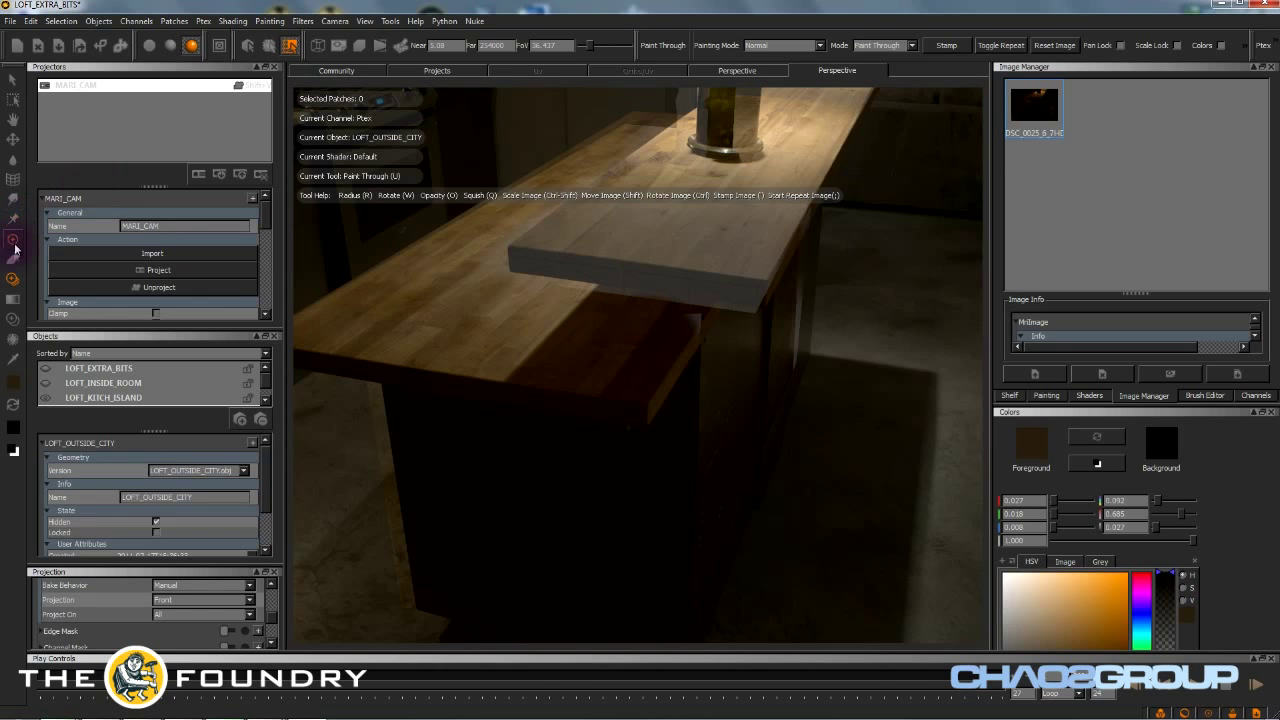
key("e")
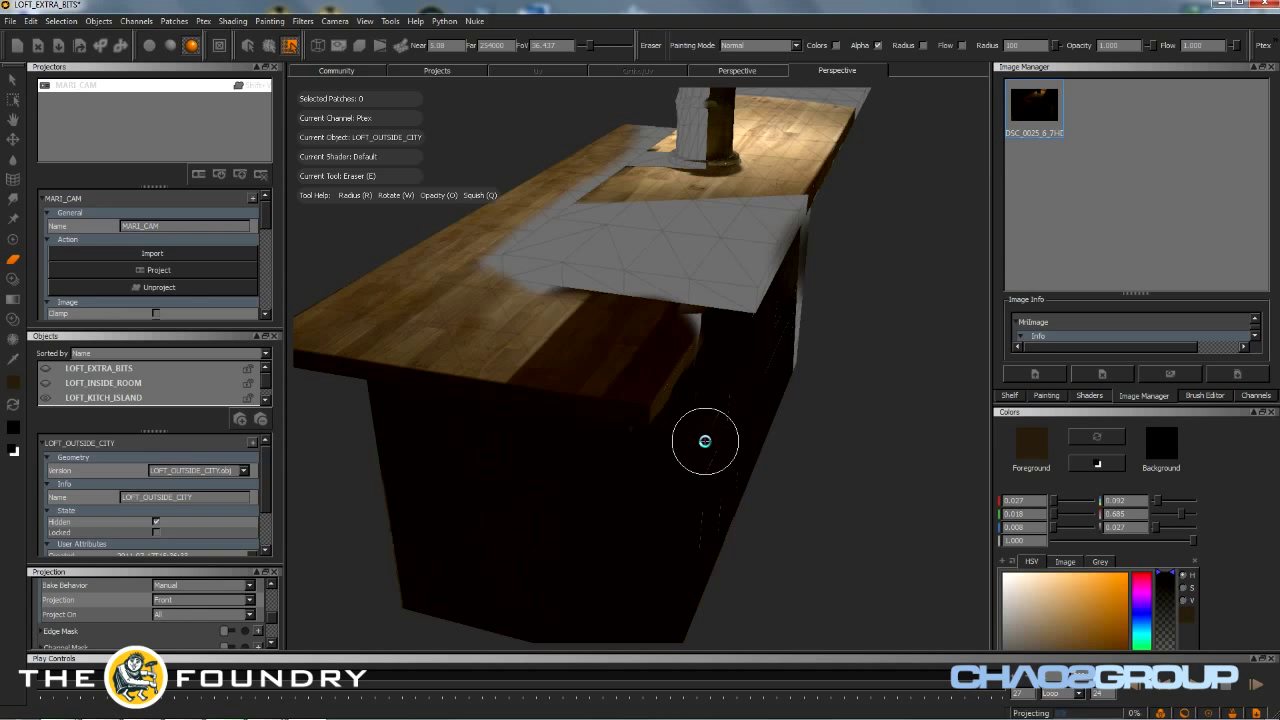
left_click(649, 294)
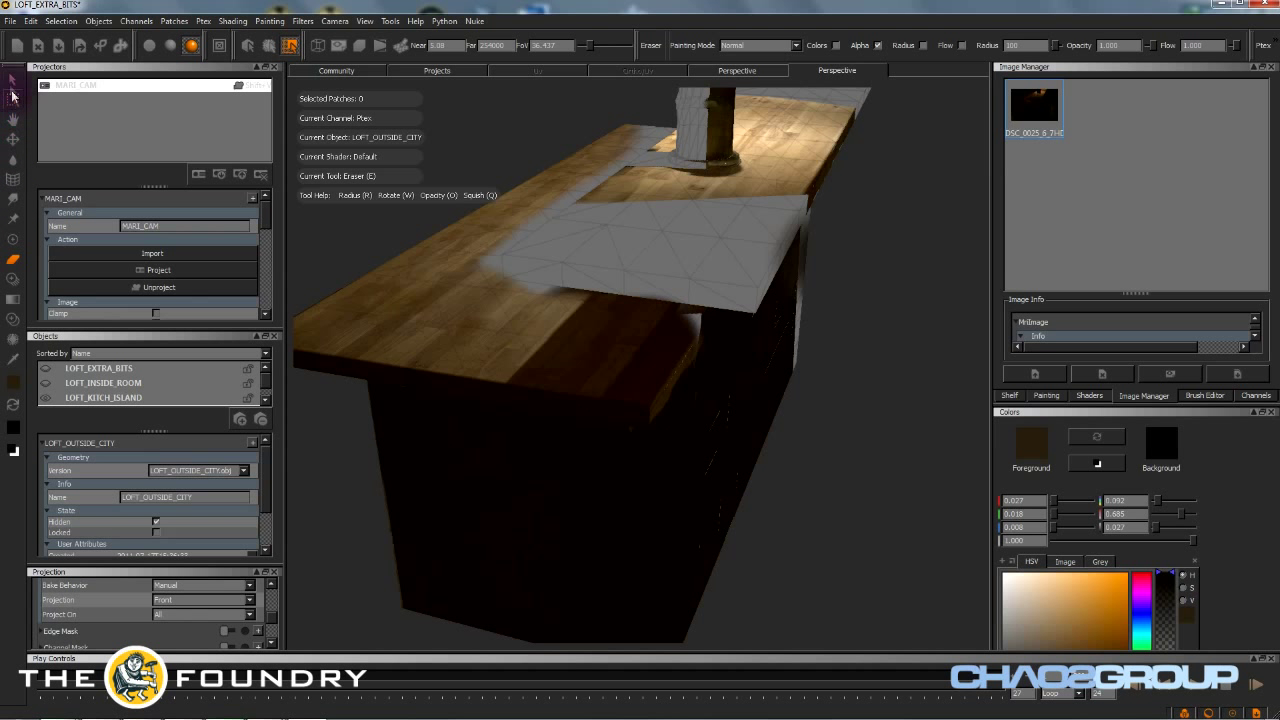
- Select the faces of the island's raised counter slab, including its edges, and return to the MARI_CAM view
left_click(13, 80)
left_click_drag(615, 333, 606, 262, "alt")
left_click_drag(481, 158, 586, 286)
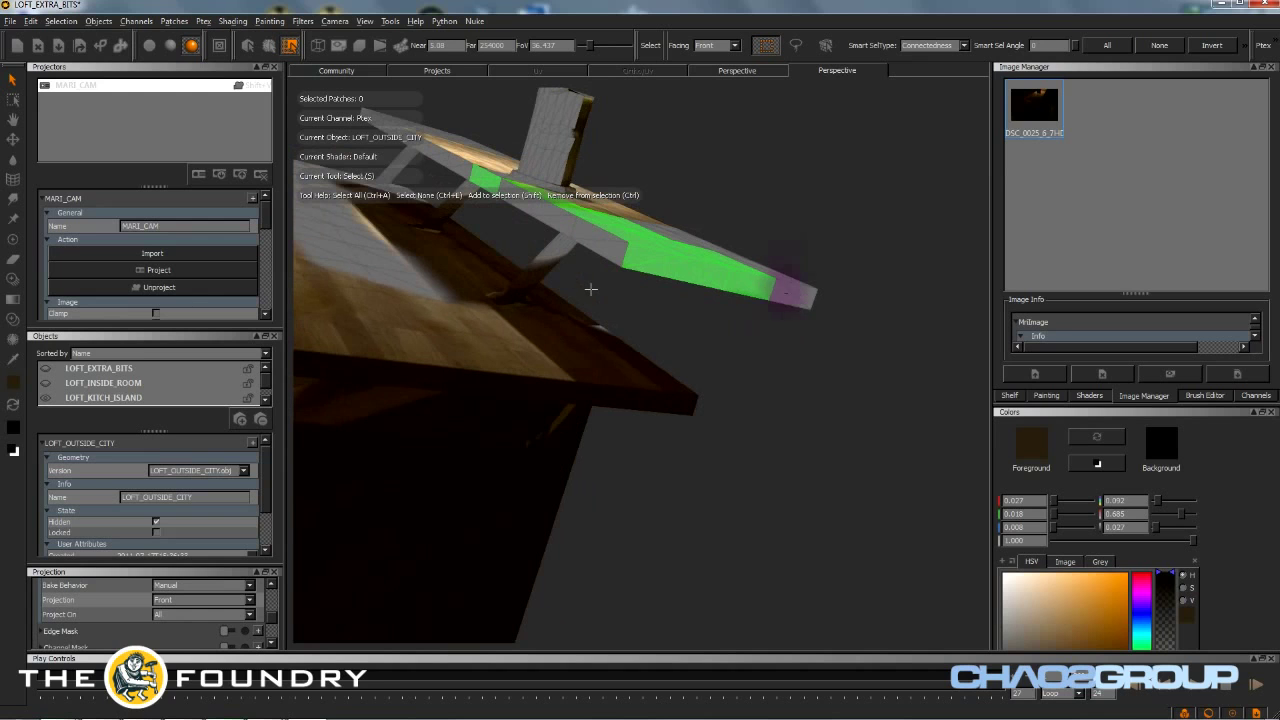
left_click_drag(679, 216, 910, 399, "shift")
left_click(660, 374, "ctrl")
left_click_drag(777, 330, 586, 279, "alt")
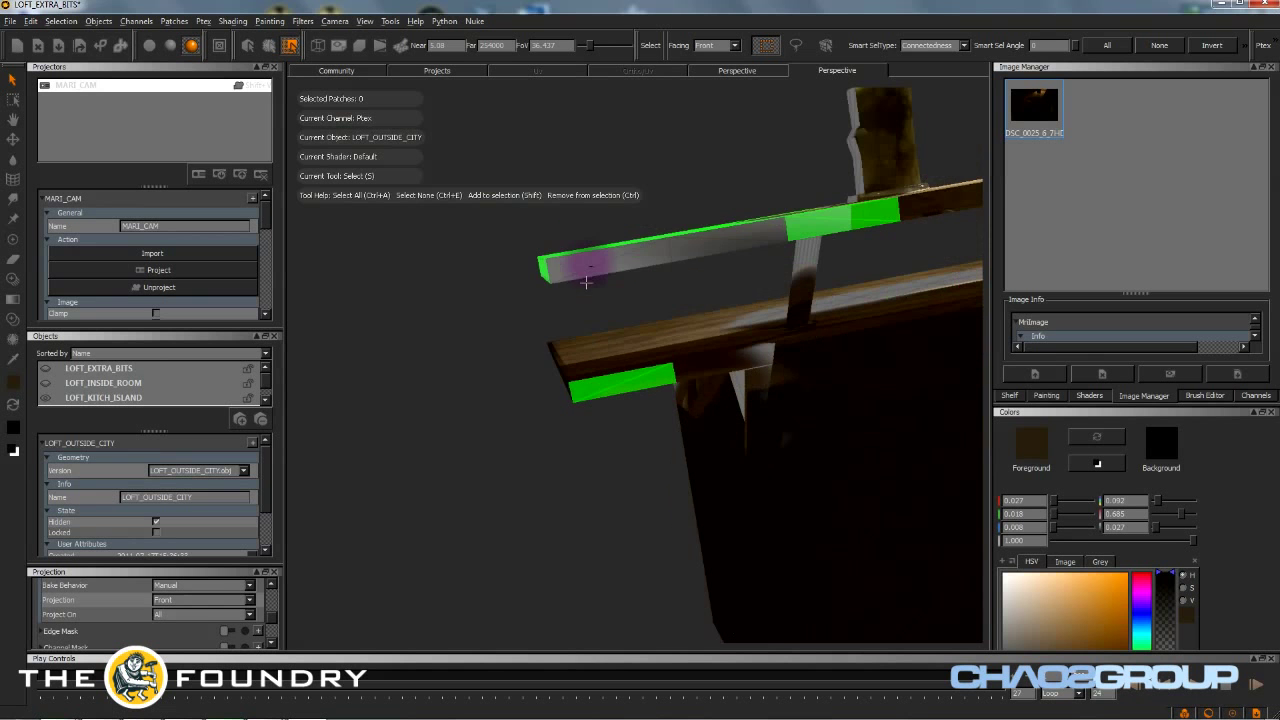
left_click_drag(506, 213, 837, 409, "shift")
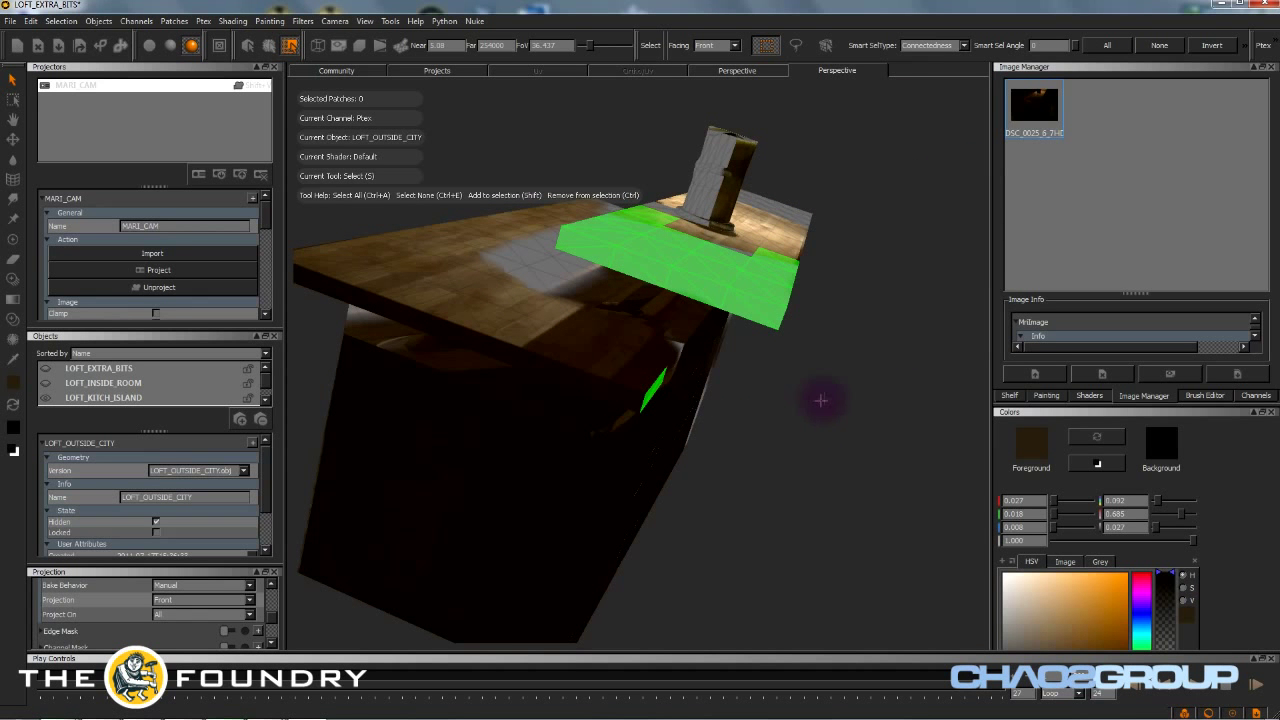
key("shift+1")
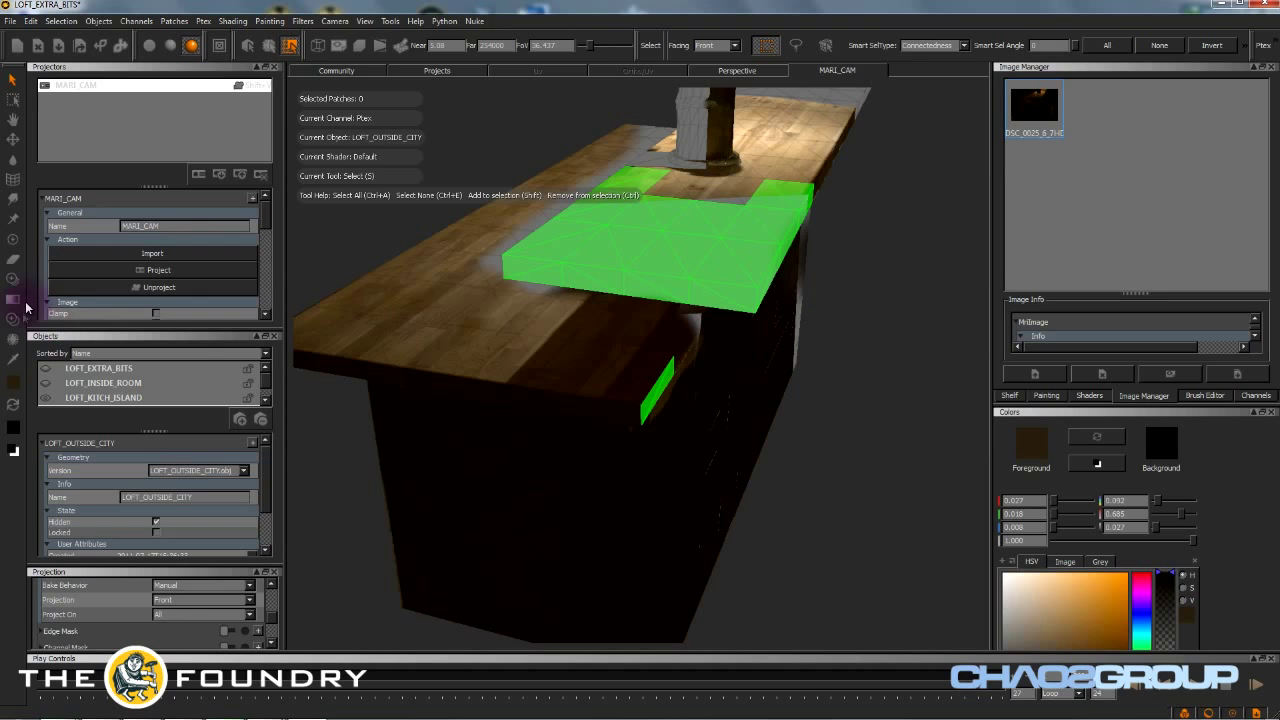
- Hide the unselected faces and line the paint-through photograph back up with the raised slab
left_click(13, 277)
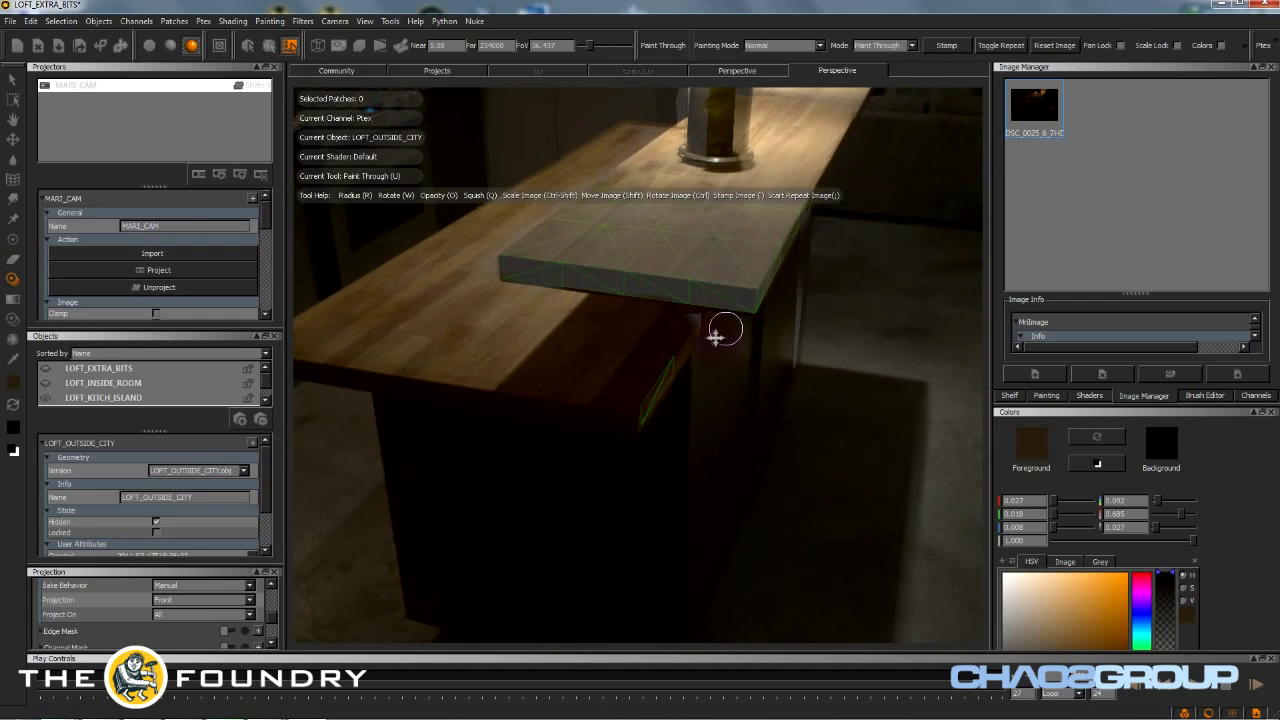
left_click_drag(770, 387, 976, 519, "shift")
left_click(55, 22)
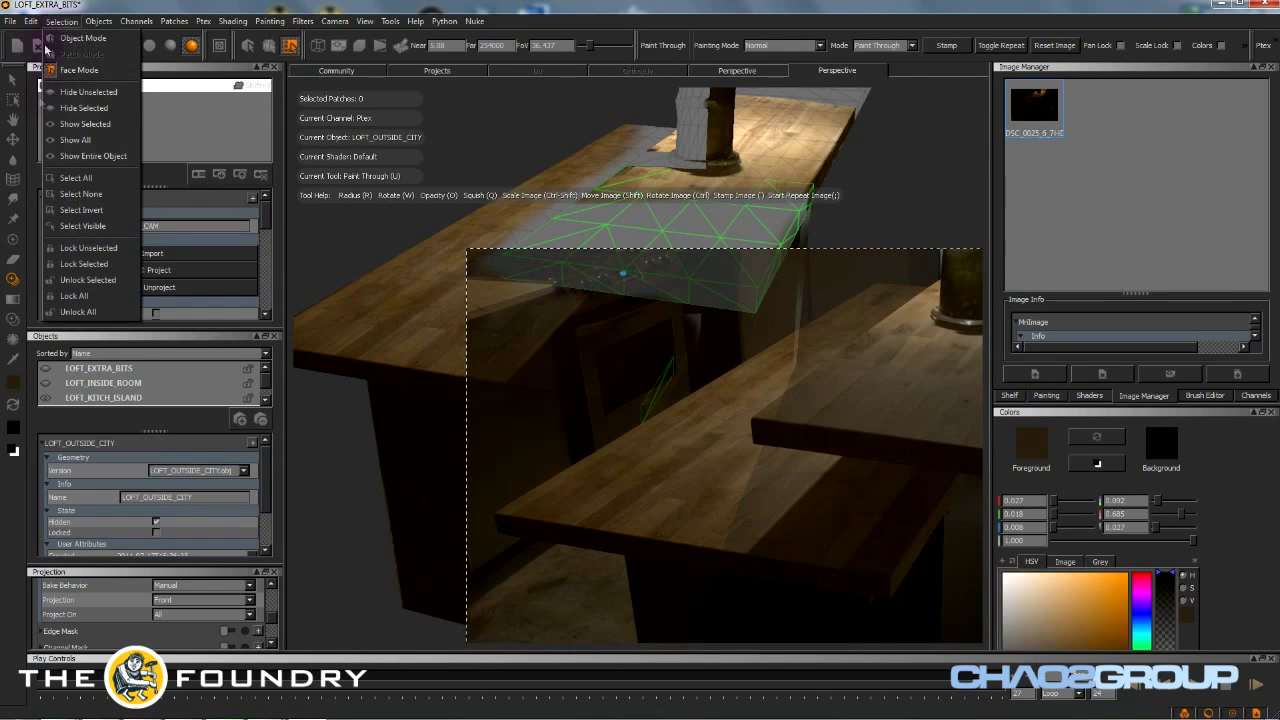
left_click(96, 98)
mouse_move(766, 484)
left_mouse_down("shift")
mouse_move(666, 386)
mouse_move(638, 286)
mouse_move(553, 328)
left_mouse_up("shift")
middle_click_drag(553, 327, 479, 279)
- Paint the photograph through onto the isolated slab's wooden top, front edge and side
middle_click_drag(712, 377, 773, 368)
left_click_drag(774, 368, 760, 364, "shift")
left_click_drag(731, 288, 712, 286)
mouse_move(718, 286)
left_mouse_down()
mouse_move(848, 283)
mouse_move(474, 277)
mouse_move(585, 245)
mouse_move(788, 231)
left_mouse_up()
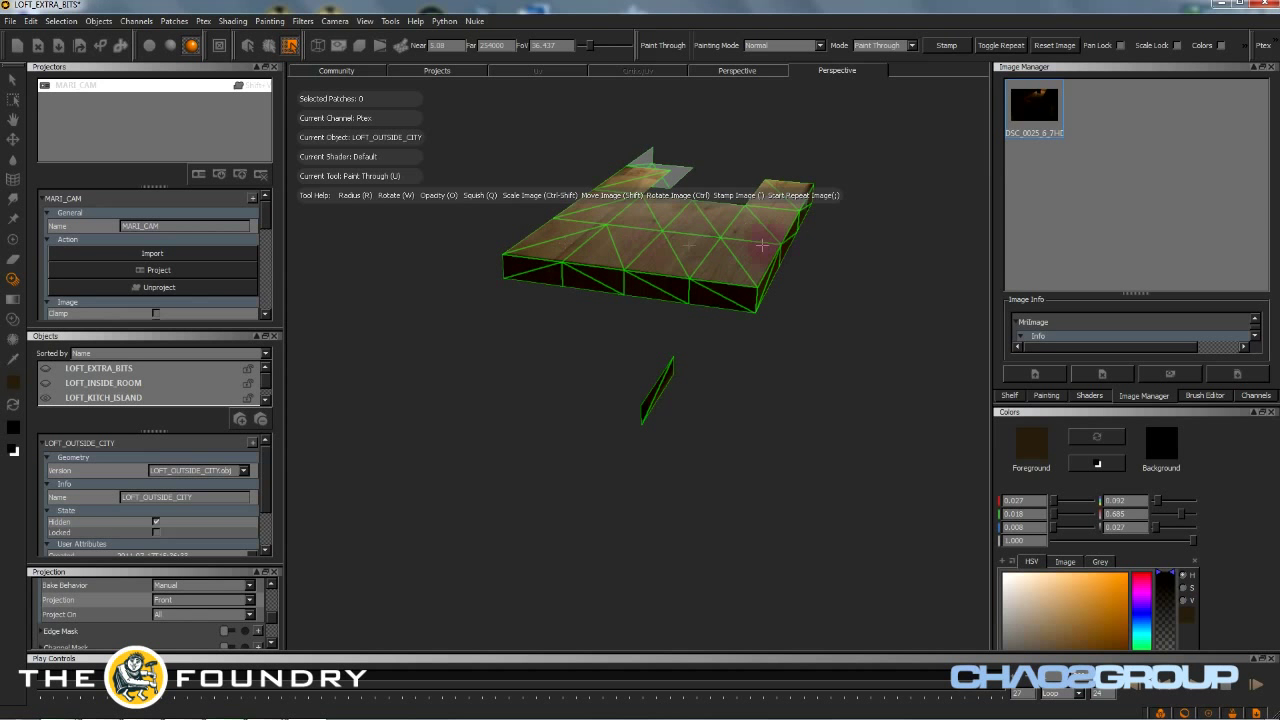
left_click_drag(843, 271, 868, 266)
left_click_drag(722, 254, 700, 260)
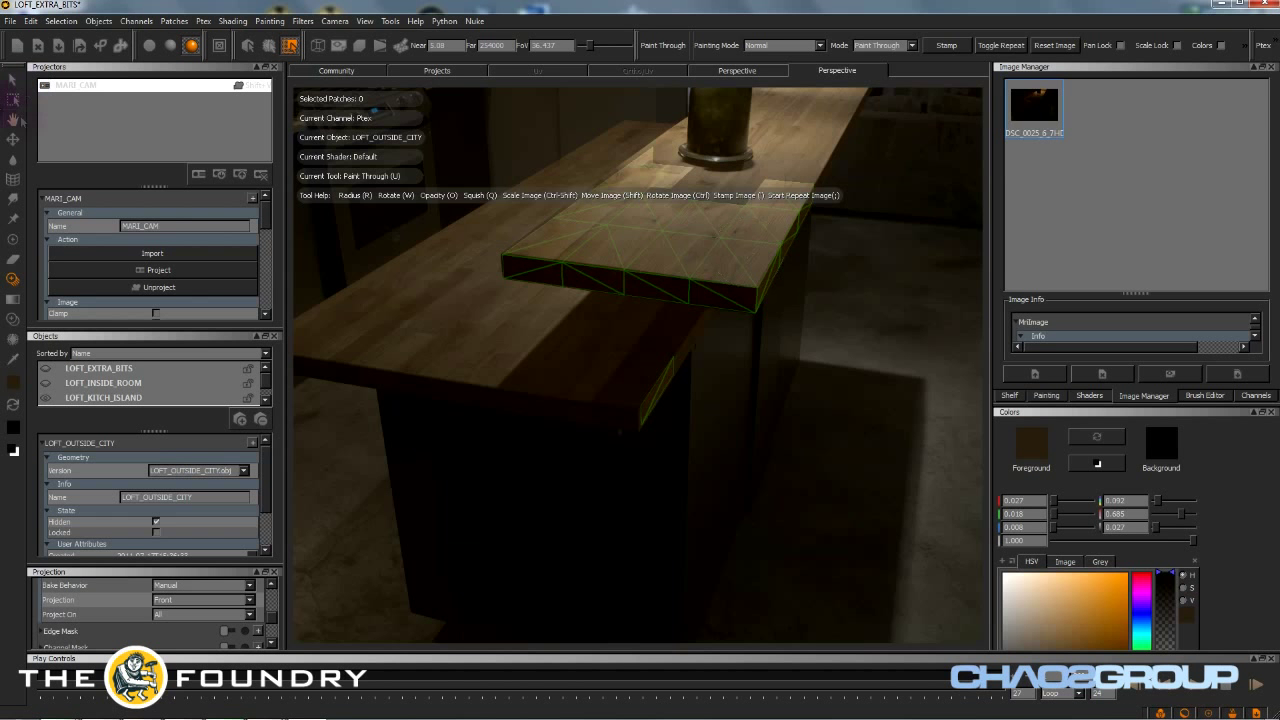
- Examine the painted slab's top and front edge up close with the Select tool active
left_click(12, 81)
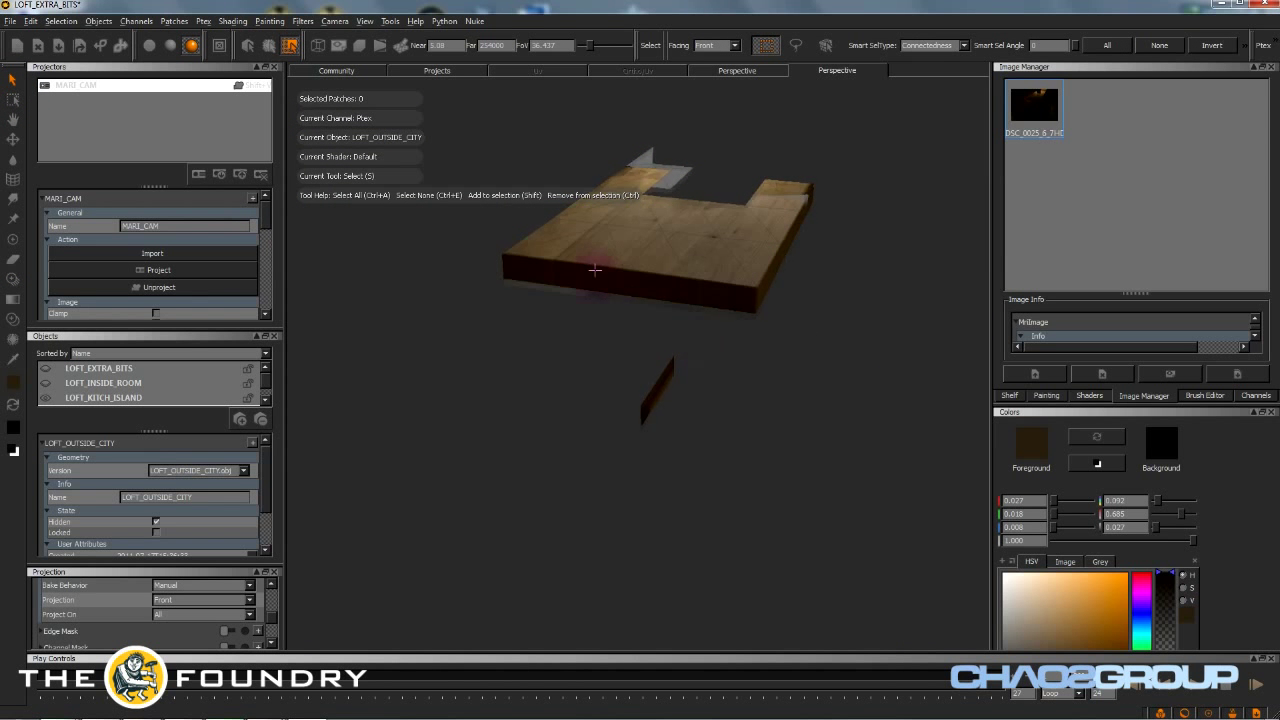
right_click_drag(589, 297, 652, 280, "alt")
left_click_drag(671, 292, 661, 226, "alt")
right_click_drag(661, 226, 687, 279, "alt")
middle_click_drag(686, 278, 603, 405)
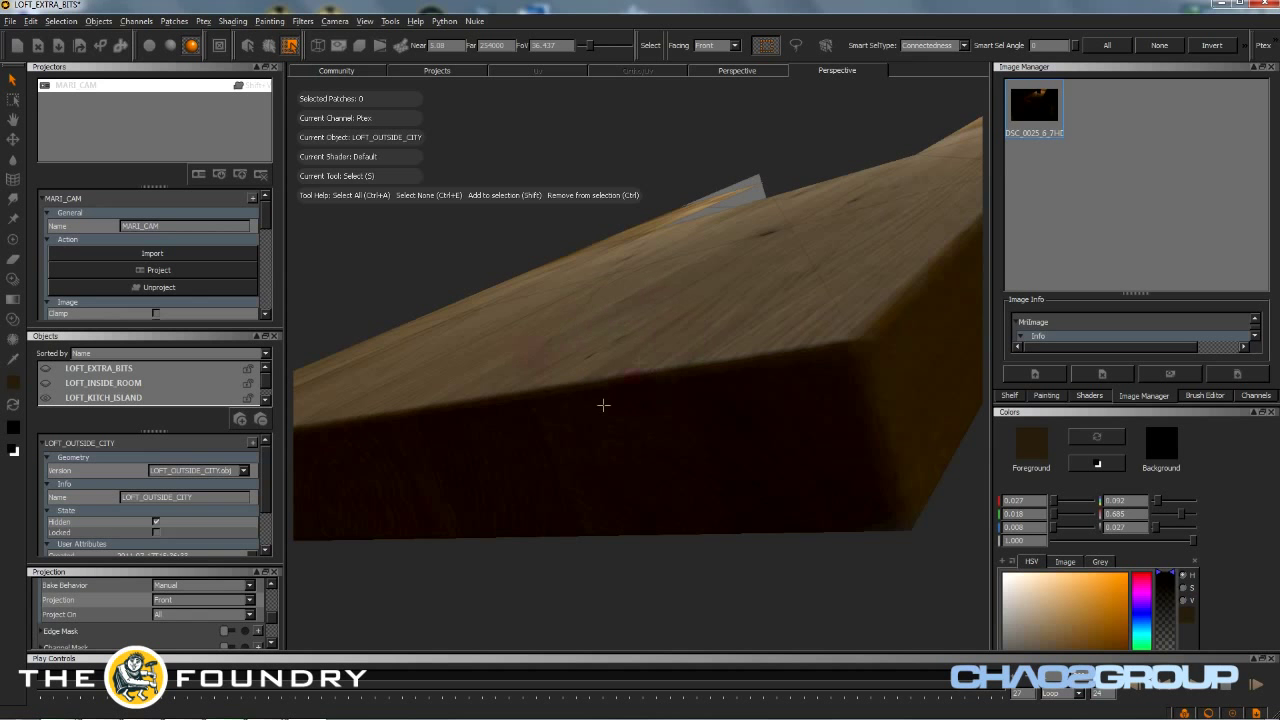
middle_click_drag(883, 409, 685, 346)
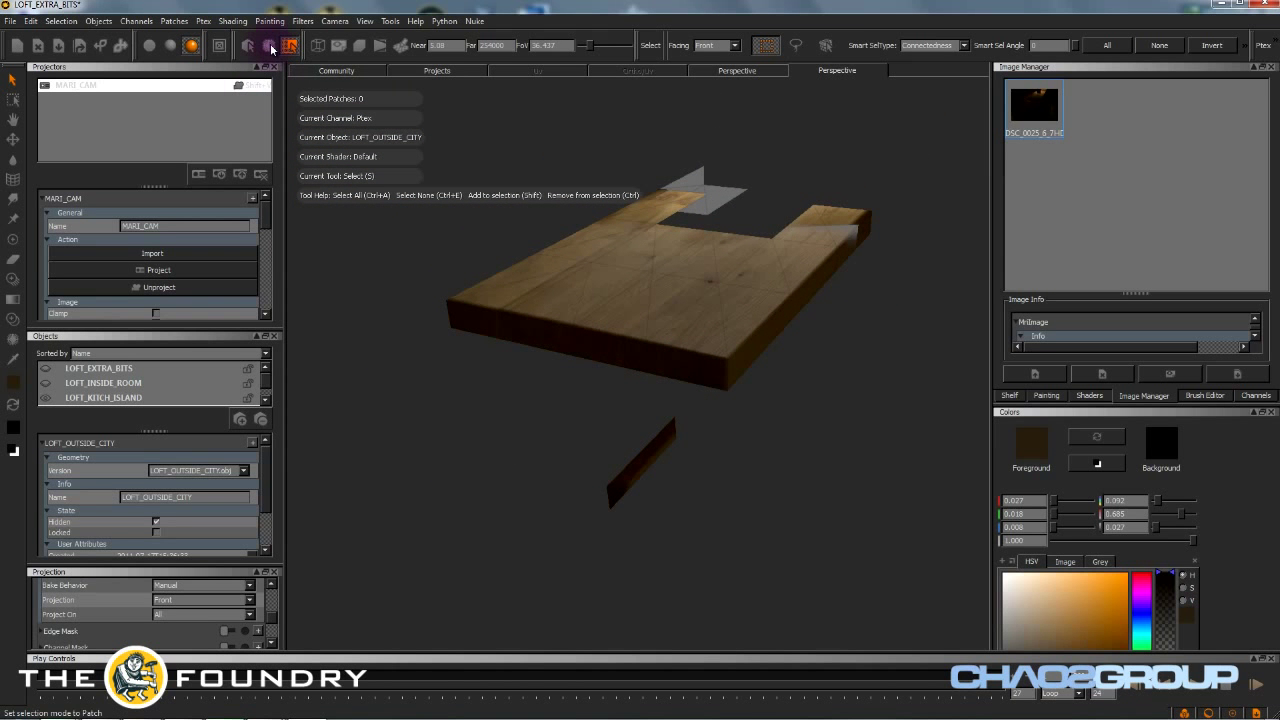
- Select the faces at the slab's front corner, open the Ptex options and clear the selection
left_click_drag(559, 302, 782, 369)
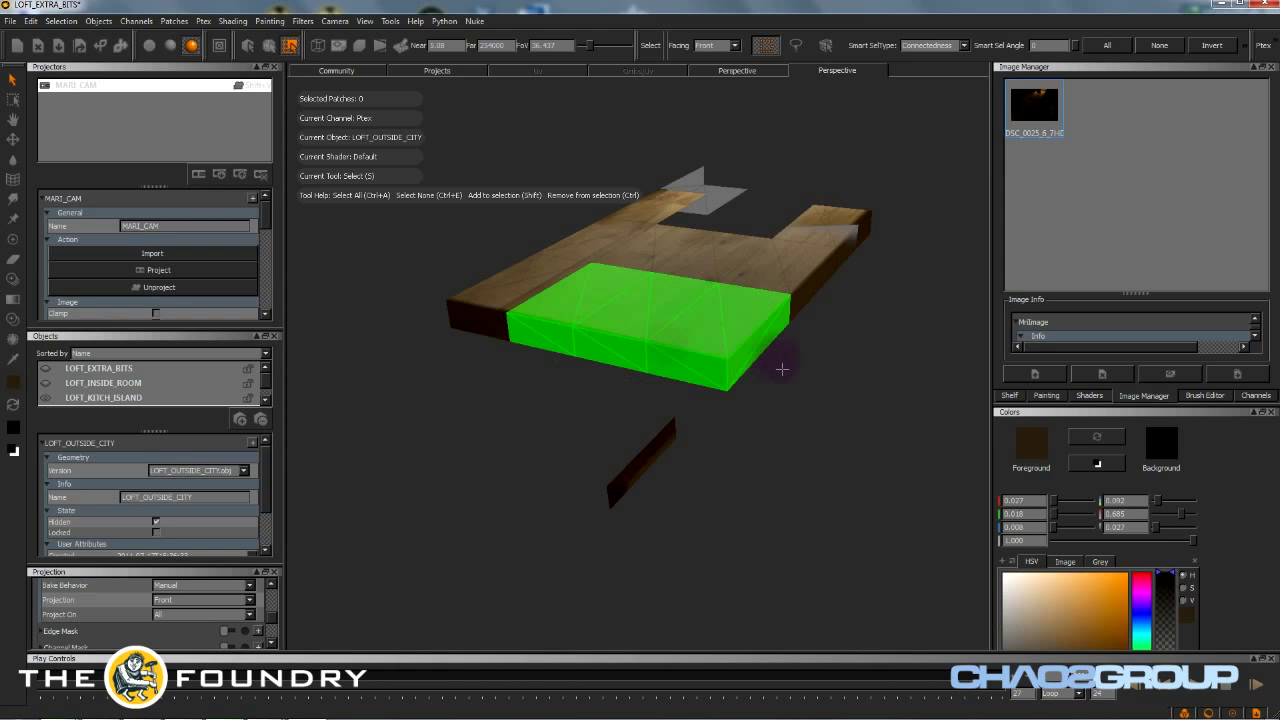
left_click(1274, 45)
left_click_drag(643, 444, 683, 477, "alt")
left_click(801, 492)
- Check the isolated slab from other angles and show all hidden geometry again
left_click_drag(589, 295, 674, 303, "alt")
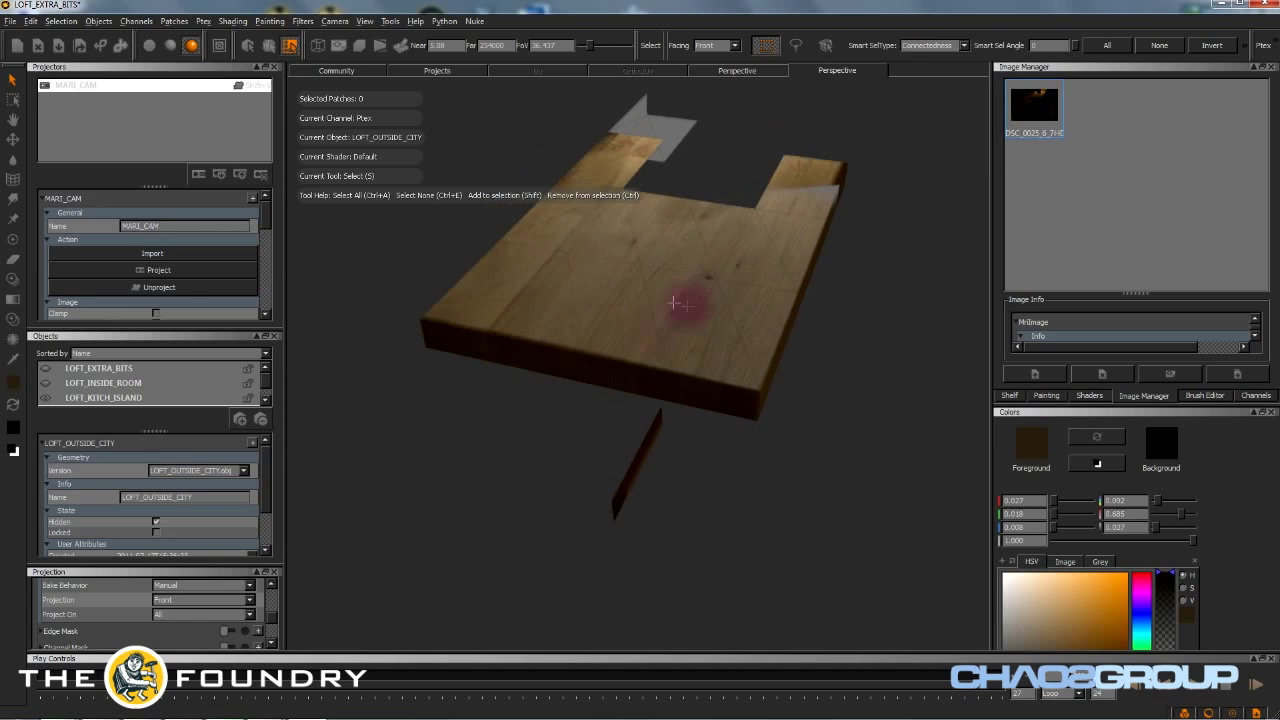
right_click_drag(674, 303, 610, 371, "alt")
left_click_drag(610, 371, 578, 392, "alt")
left_click(61, 21)
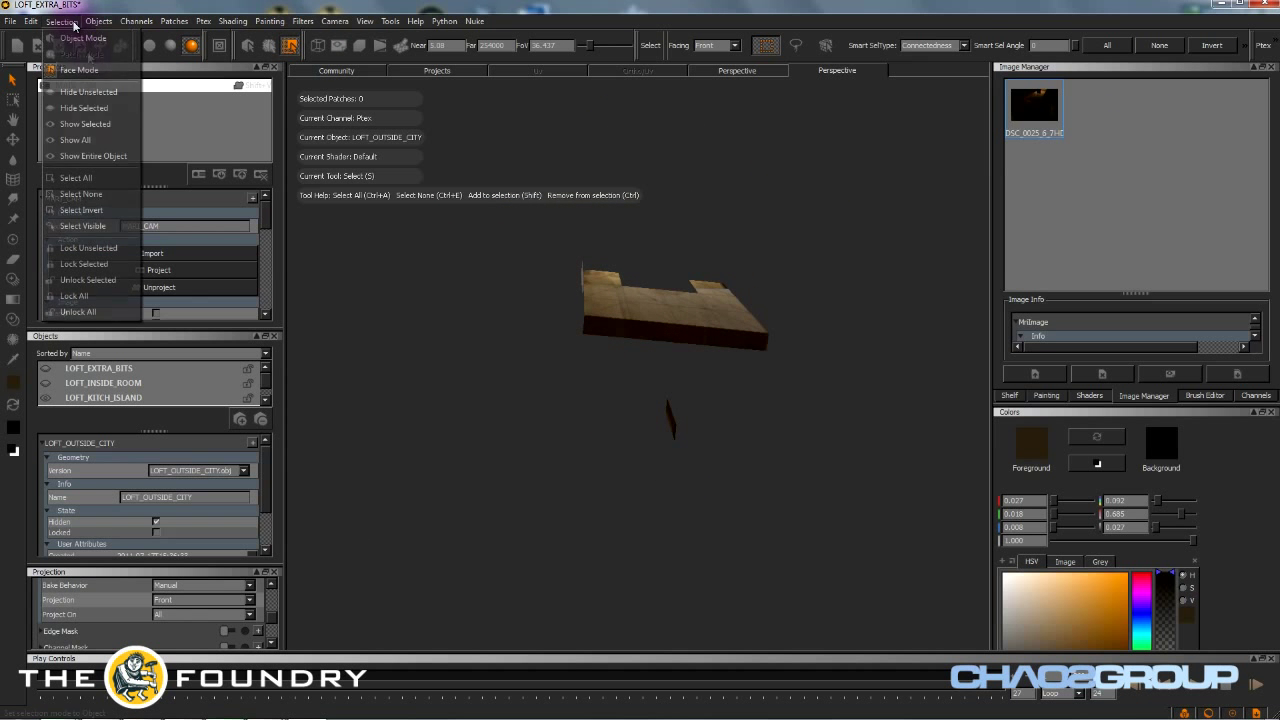
left_click(77, 142)
- Move the MARI_CAM projector view to frame 300
key("shift+v")
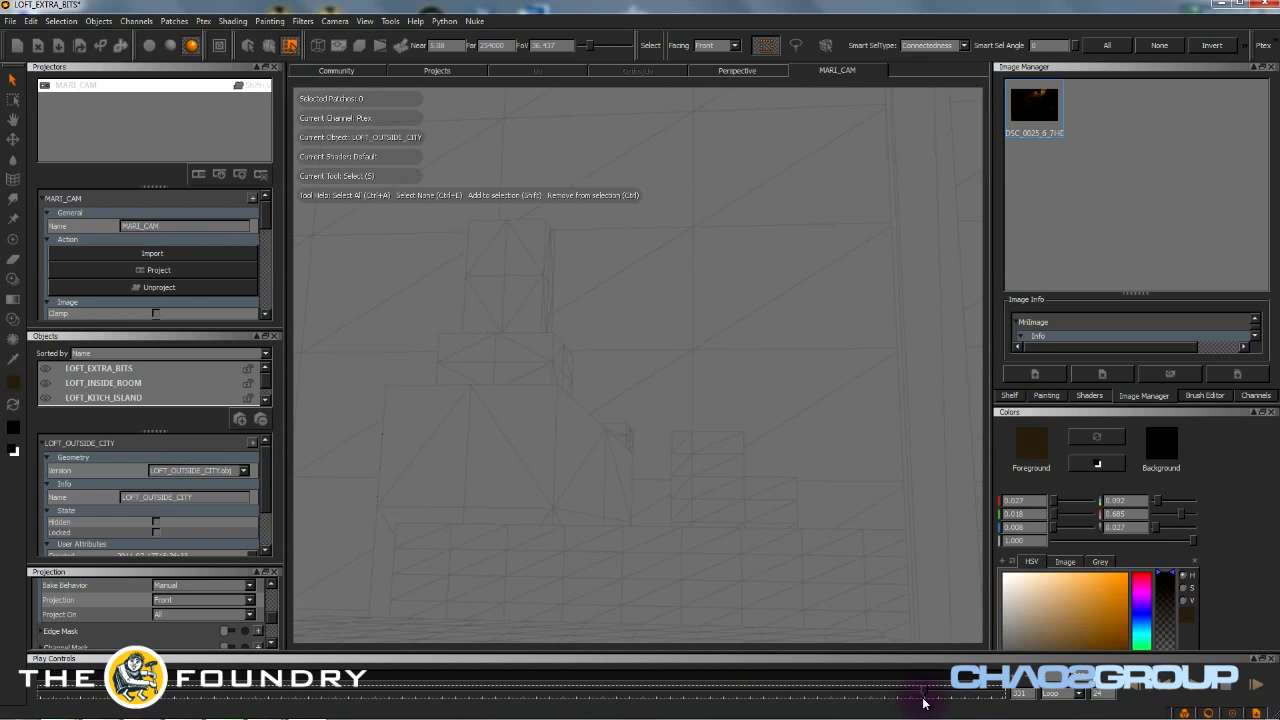
left_click_drag(905, 703, 880, 703)
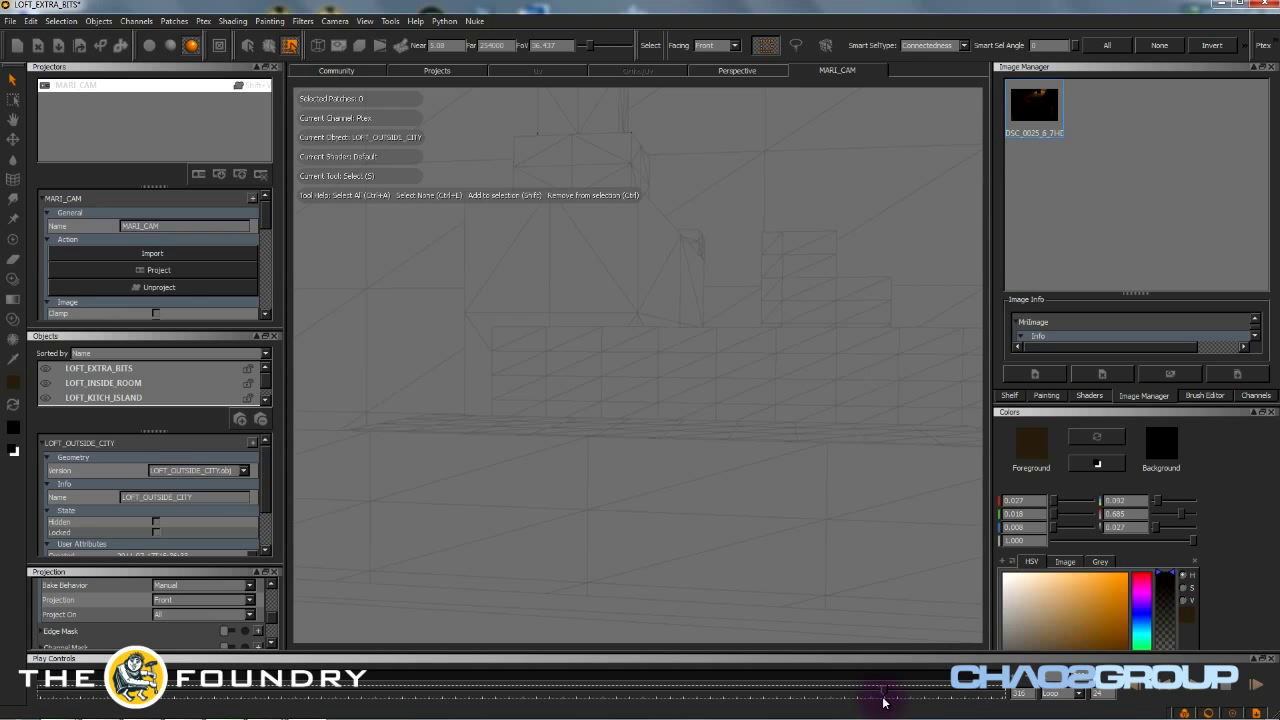
left_click_drag(845, 703, 829, 688)
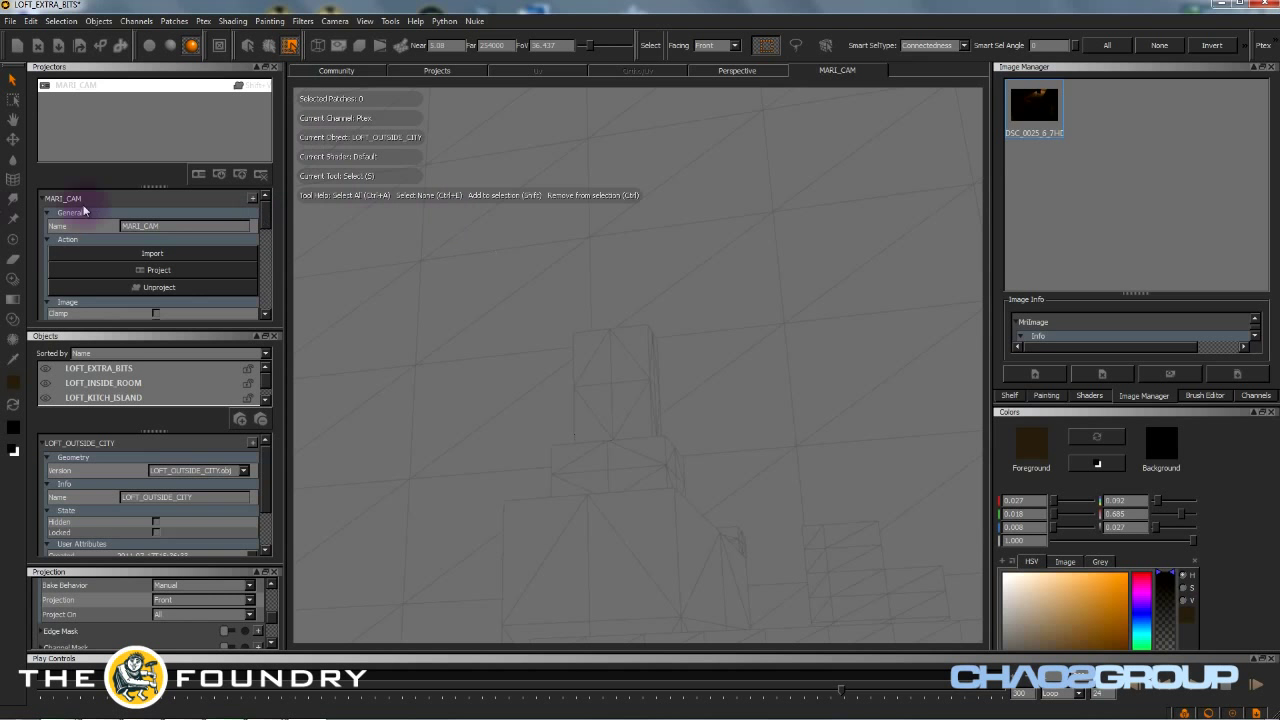
- Isolate LOFT_OUTSIDE_CITY by hiding the other loft objects and make it the current object
scroll(68, 395, "down", 1)
left_click(68, 397)
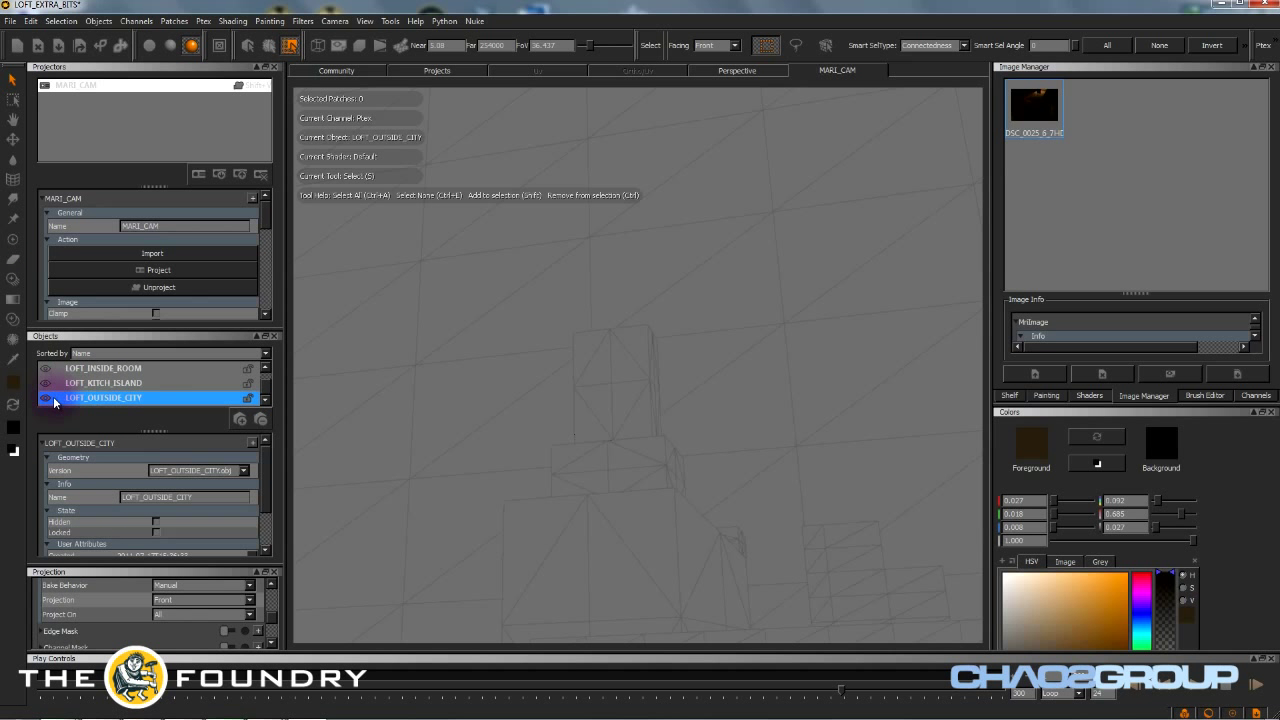
left_click(47, 399)
left_click(47, 399)
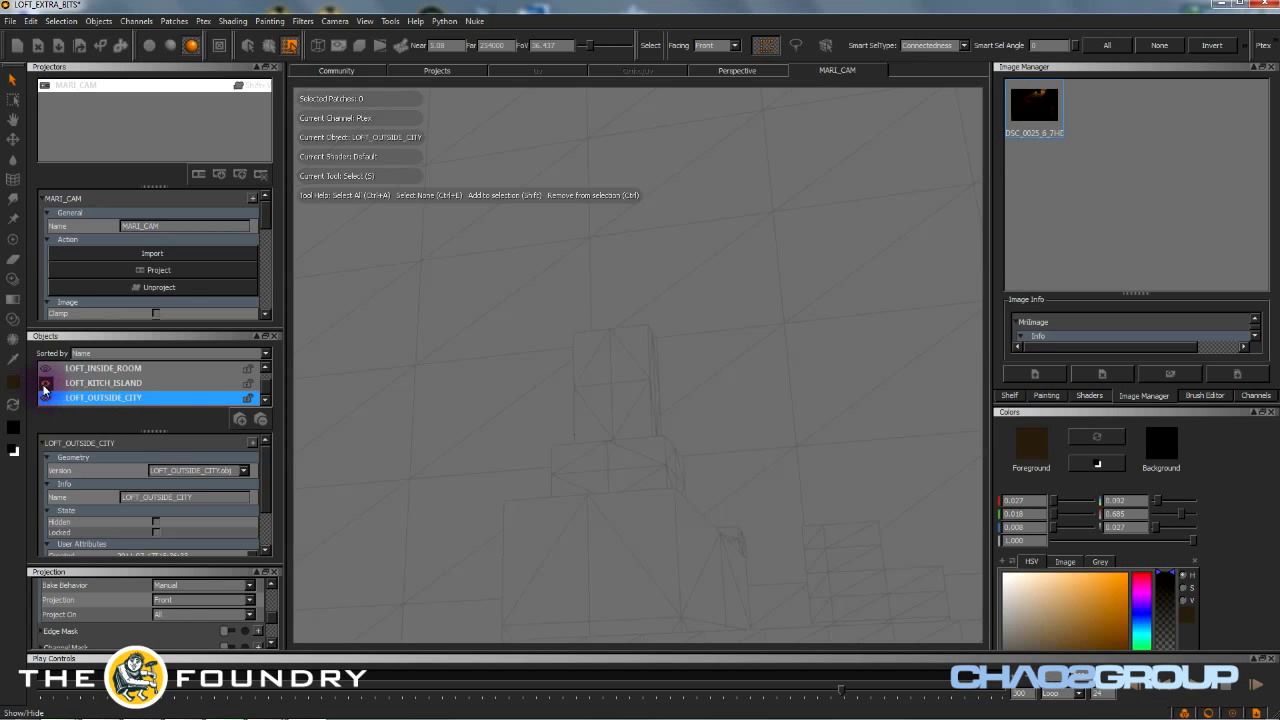
scroll(49, 381, "up", 1)
scroll(57, 382, "down", 1)
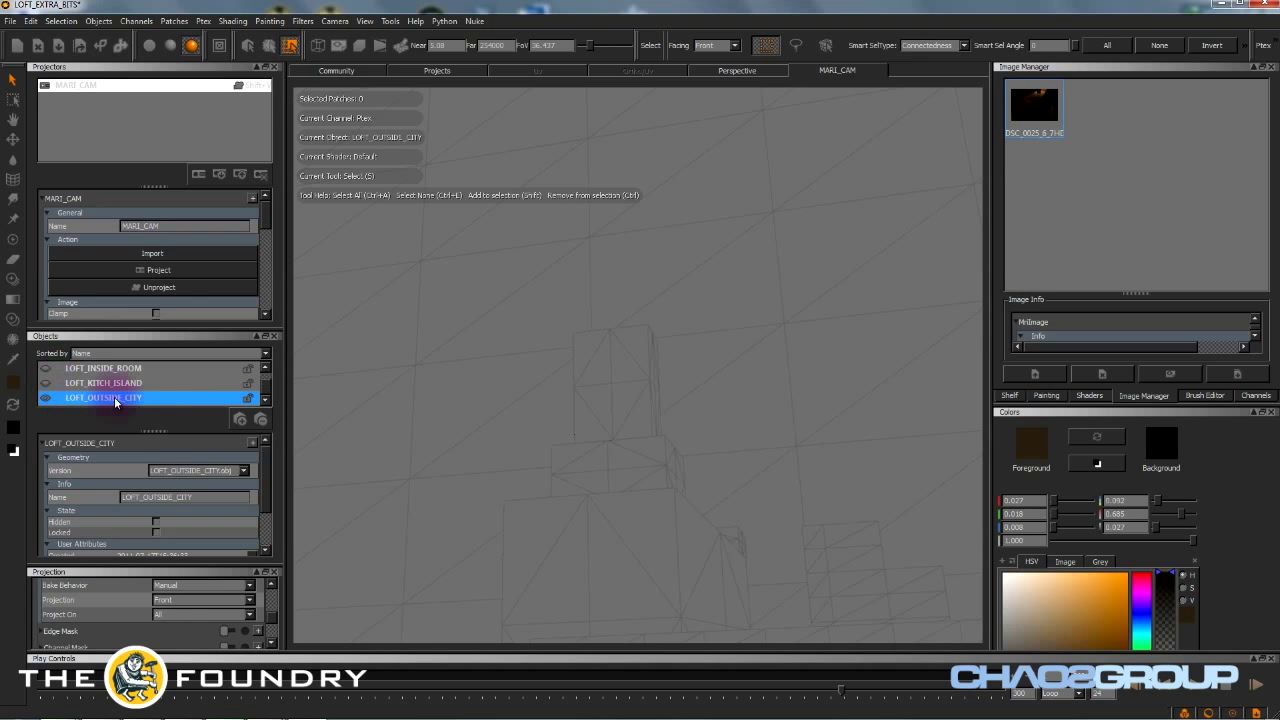
- Switch to the Paint Through tool and remove the DSC_0025 photograph from the image list
left_click(12, 281)
left_click(1034, 142)
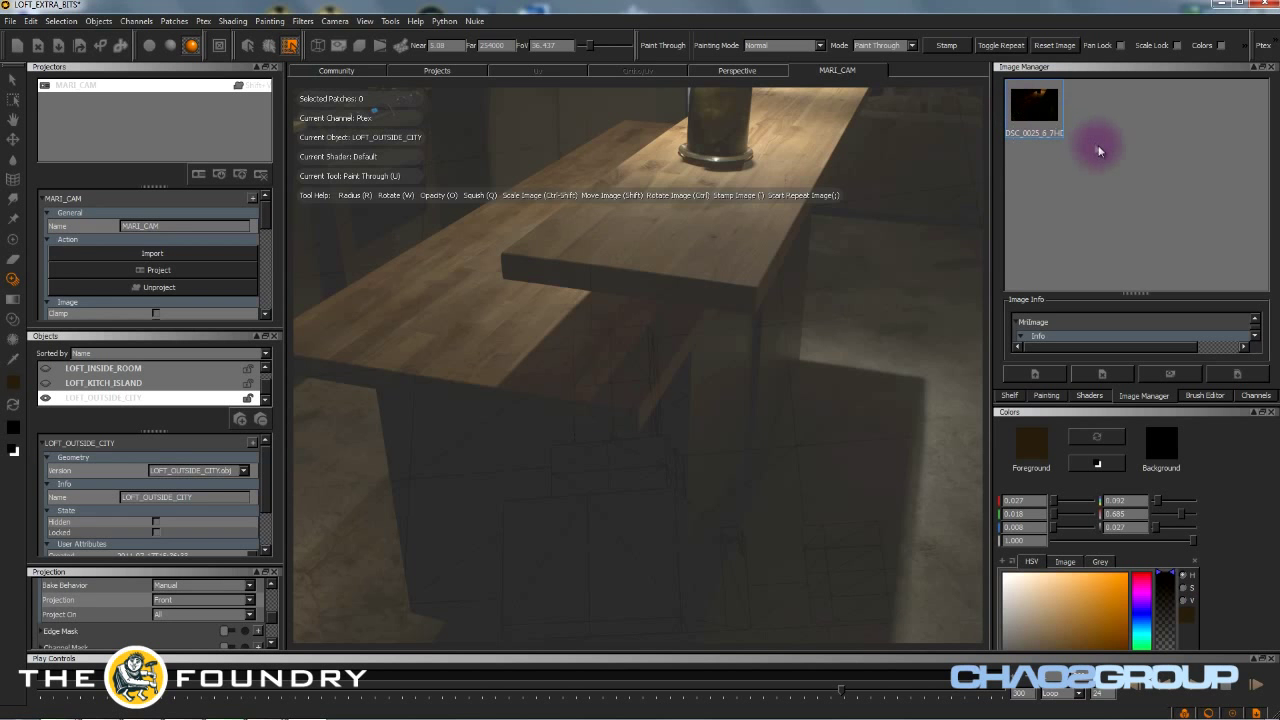
key("Delete")
- Load DSC_0298_299_300HDRI.exr from the PROCESSED_HDR/CC folder into the image list
right_click(1078, 138)
left_click(1094, 152)
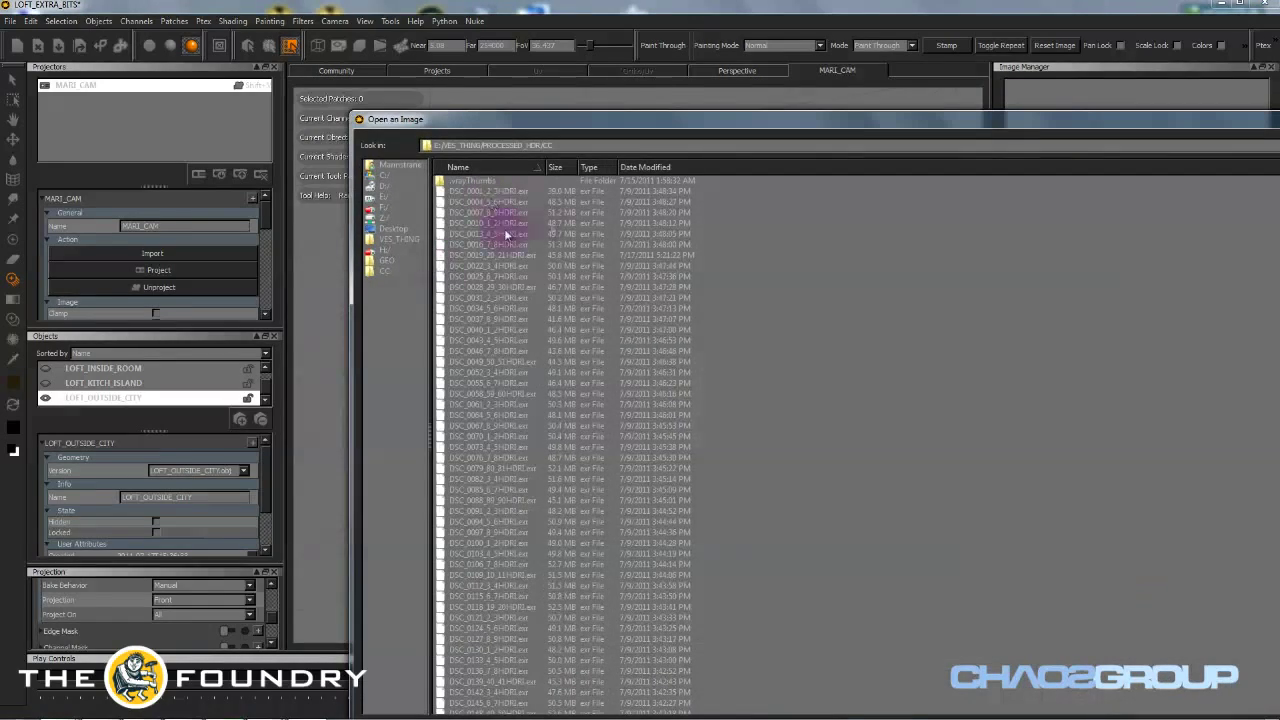
left_click_drag(682, 116, 447, 84)
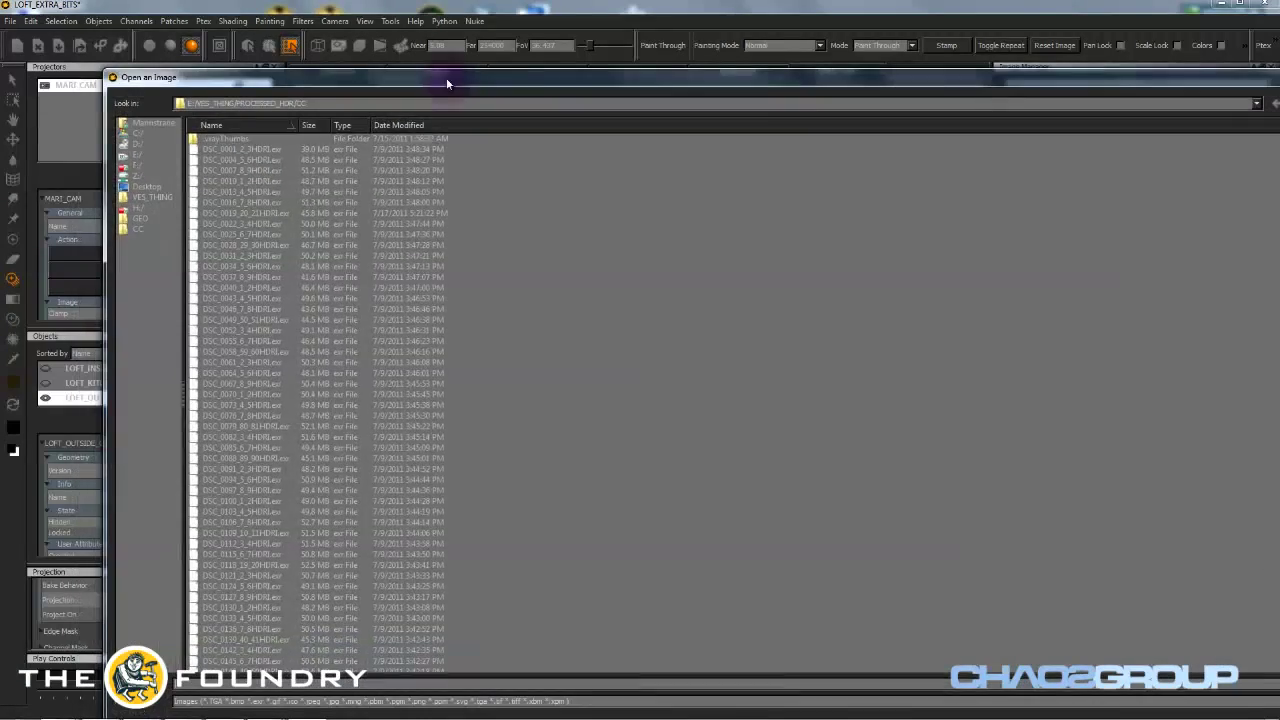
scroll(334, 486, "down", 15)
left_click(250, 557)
scroll(251, 560, "down", 2)
left_click(247, 620)
left_click(252, 588)
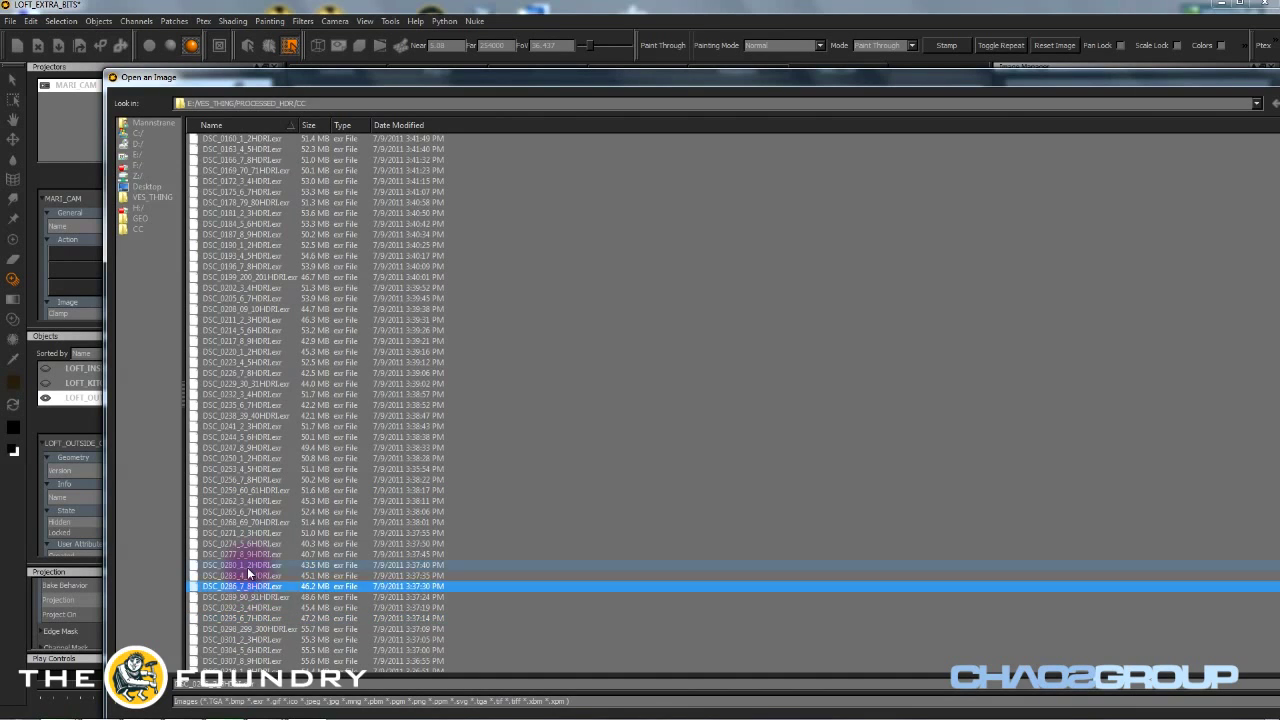
scroll(255, 578, "down", 1)
left_click(238, 629)
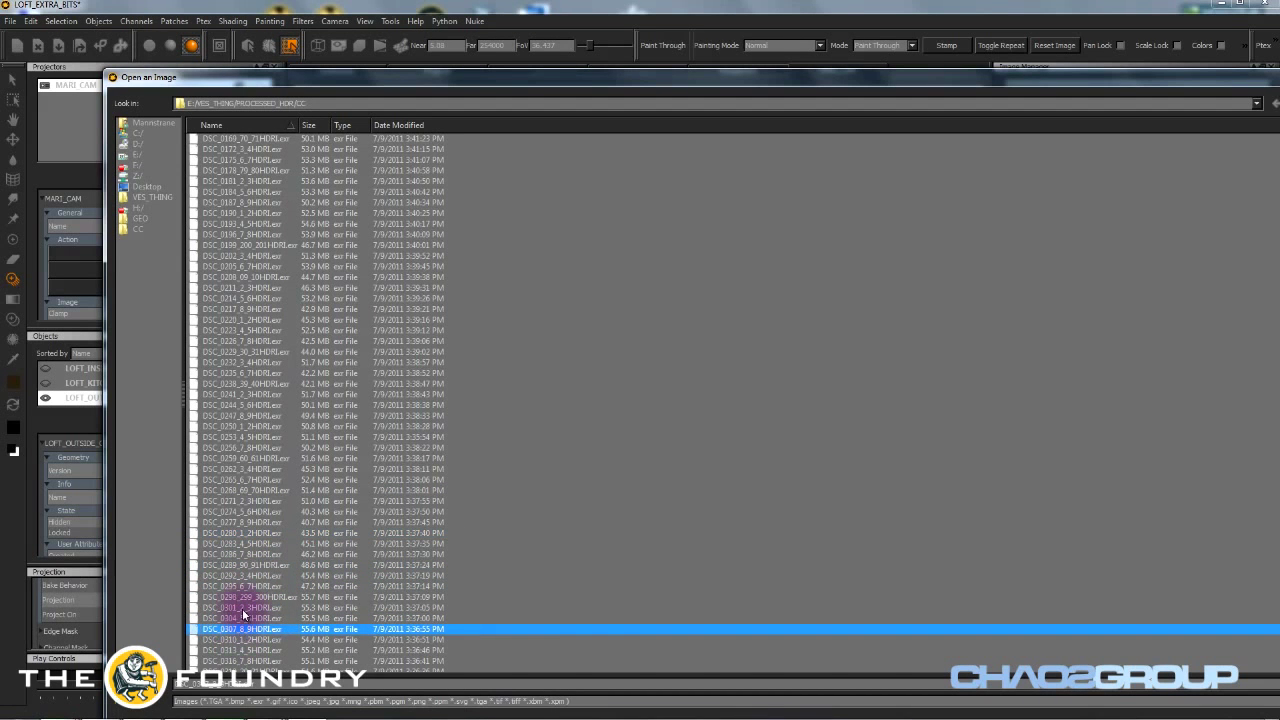
left_click(255, 597)
double_click(258, 597)
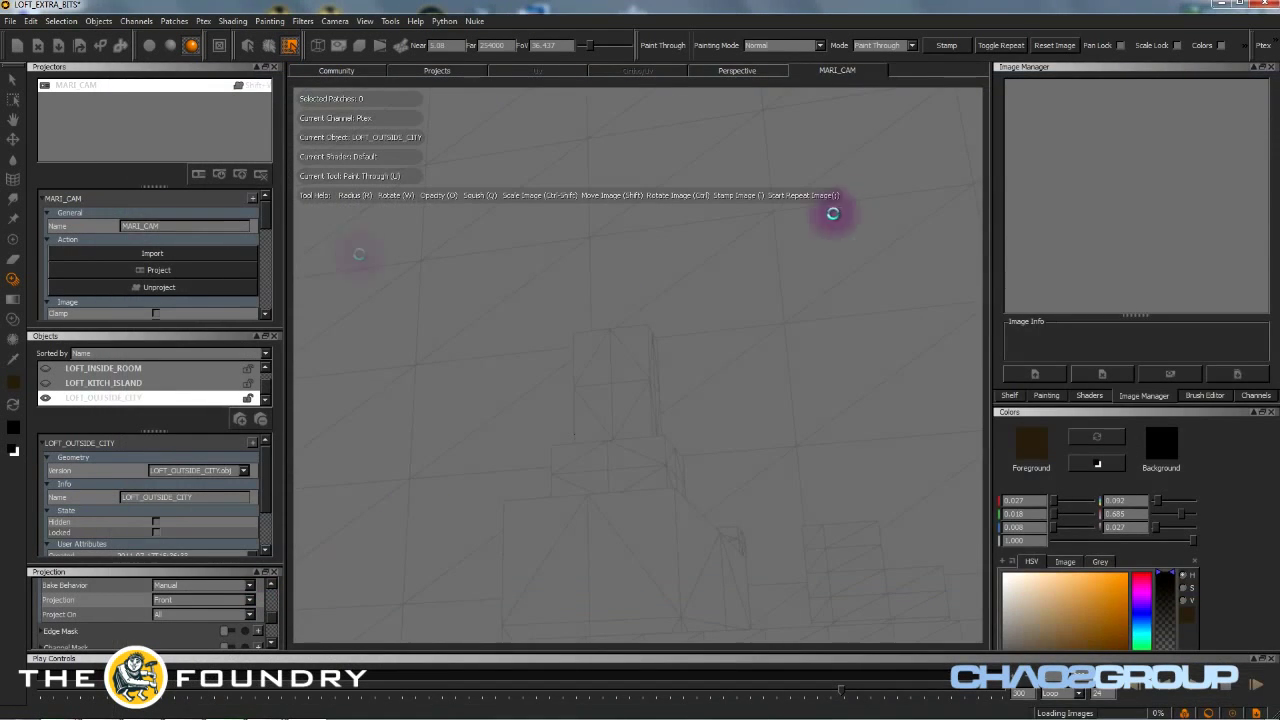
- Place the DSC_0298_299_300HDRI photograph over the viewport and align its lit tower with the tower geometry
left_click_drag(1034, 110, 627, 385)
mouse_move(847, 440)
left_mouse_down("ctrl+shift")
mouse_move(831, 420)
mouse_move(682, 466)
mouse_move(496, 466)
left_mouse_up("ctrl+shift")
left_click_drag(760, 454, 700, 443, "ctrl+shift")
left_click_drag(808, 463, 763, 458, "ctrl+shift")
mouse_move(806, 476)
left_mouse_down("ctrl+shift")
mouse_move(723, 443)
mouse_move(743, 454)
mouse_move(760, 437)
mouse_move(774, 457)
mouse_move(822, 446)
mouse_move(800, 474)
left_mouse_up("ctrl+shift")
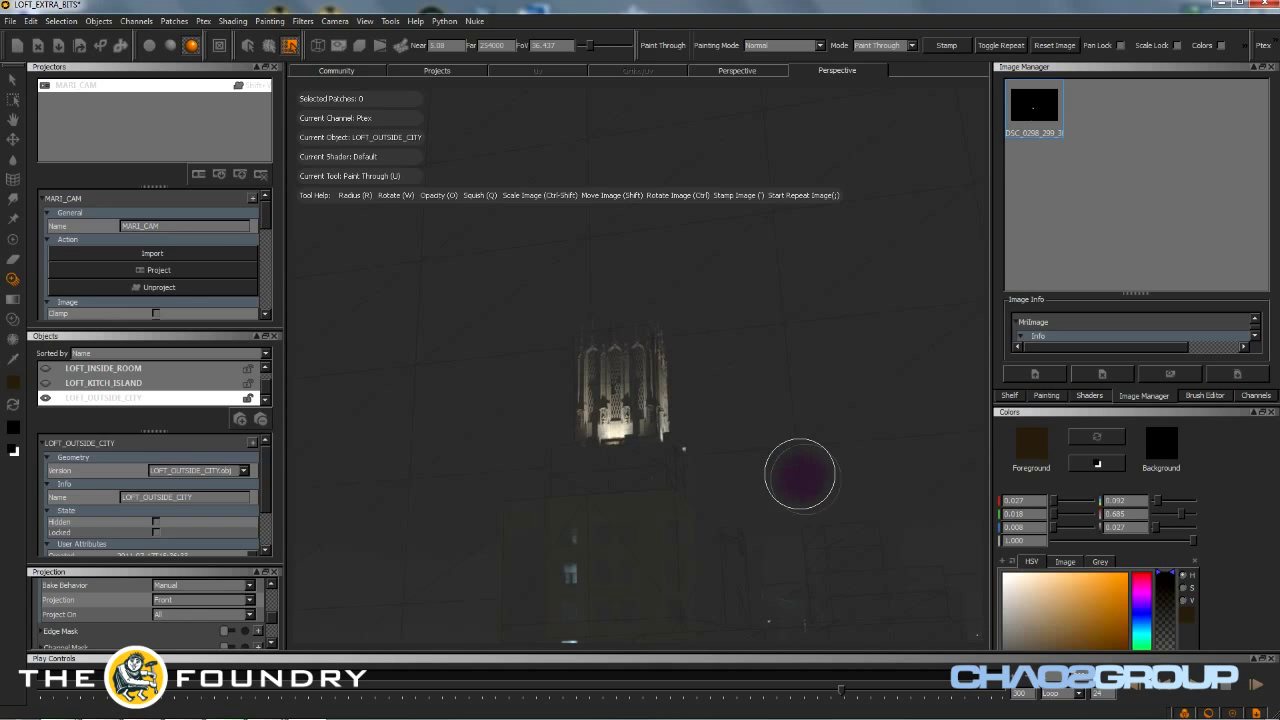
- Enlarge the brush and paint the tower photograph through onto the tower, buildings and surrounding night sky
mouse_move(789, 415)
left_mouse_down()
mouse_move(883, 346)
mouse_move(908, 284)
left_mouse_up()
key("r")
mouse_move(794, 352)
left_mouse_down()
mouse_move(844, 356)
mouse_move(794, 406)
mouse_move(843, 314)
mouse_move(786, 286)
mouse_move(835, 192)
mouse_move(329, 206)
mouse_move(420, 249)
mouse_move(562, 242)
mouse_move(978, 372)
mouse_move(839, 325)
mouse_move(804, 529)
mouse_move(822, 557)
mouse_move(788, 625)
mouse_move(620, 580)
mouse_move(645, 605)
mouse_move(688, 527)
mouse_move(640, 234)
mouse_move(560, 393)
left_mouse_up()
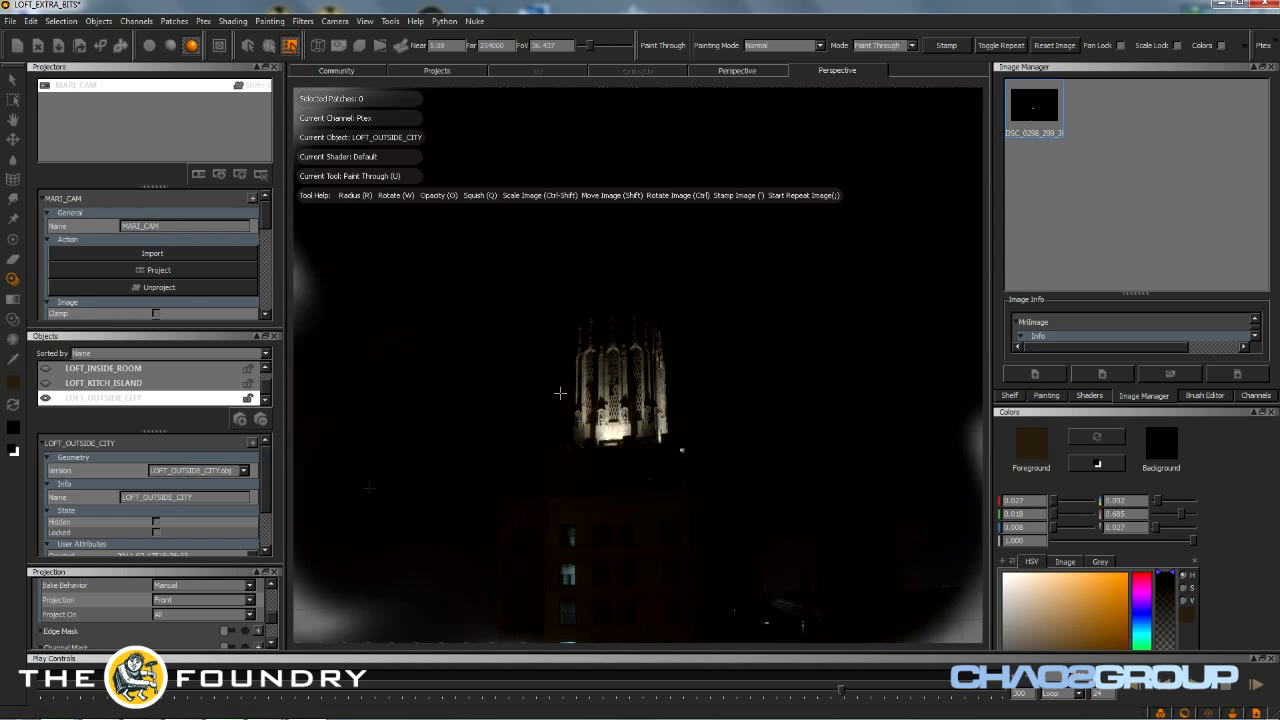
mouse_move(420, 550)
left_mouse_down()
mouse_move(226, 632)
mouse_move(240, 624)
left_mouse_up()
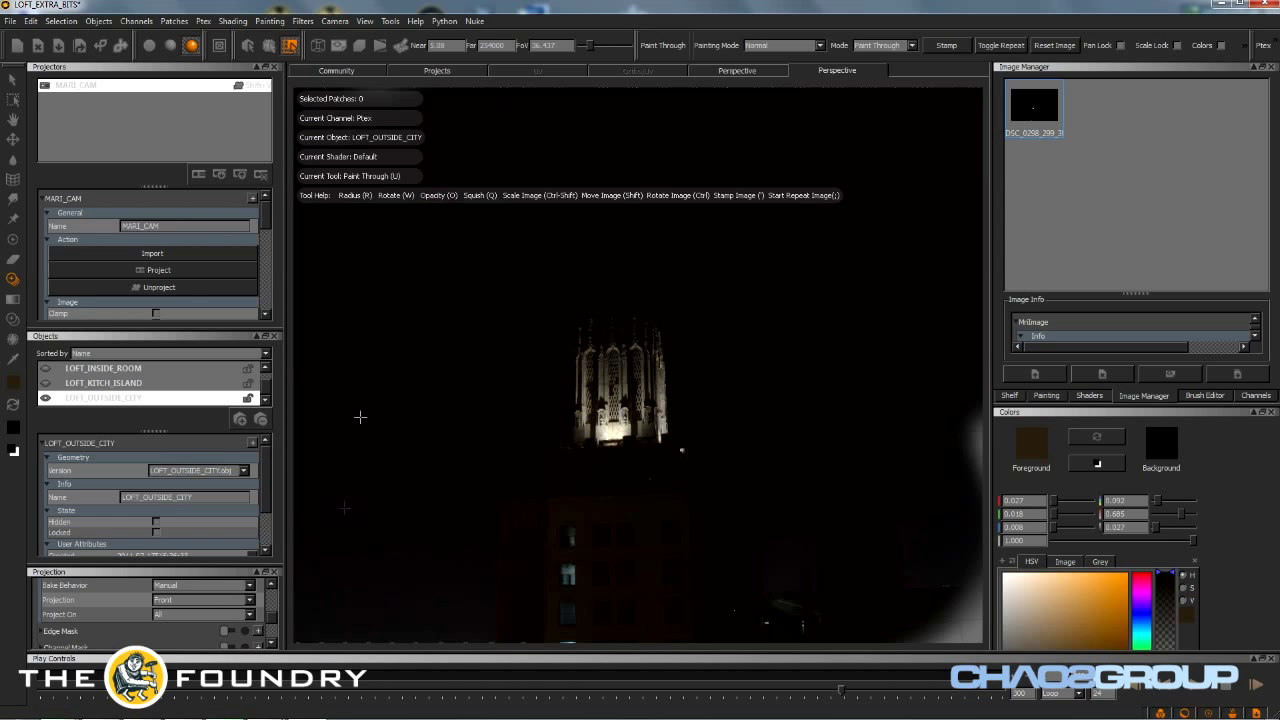
left_click_drag(557, 261, 570, 308)
left_click_drag(912, 478, 1000, 540)
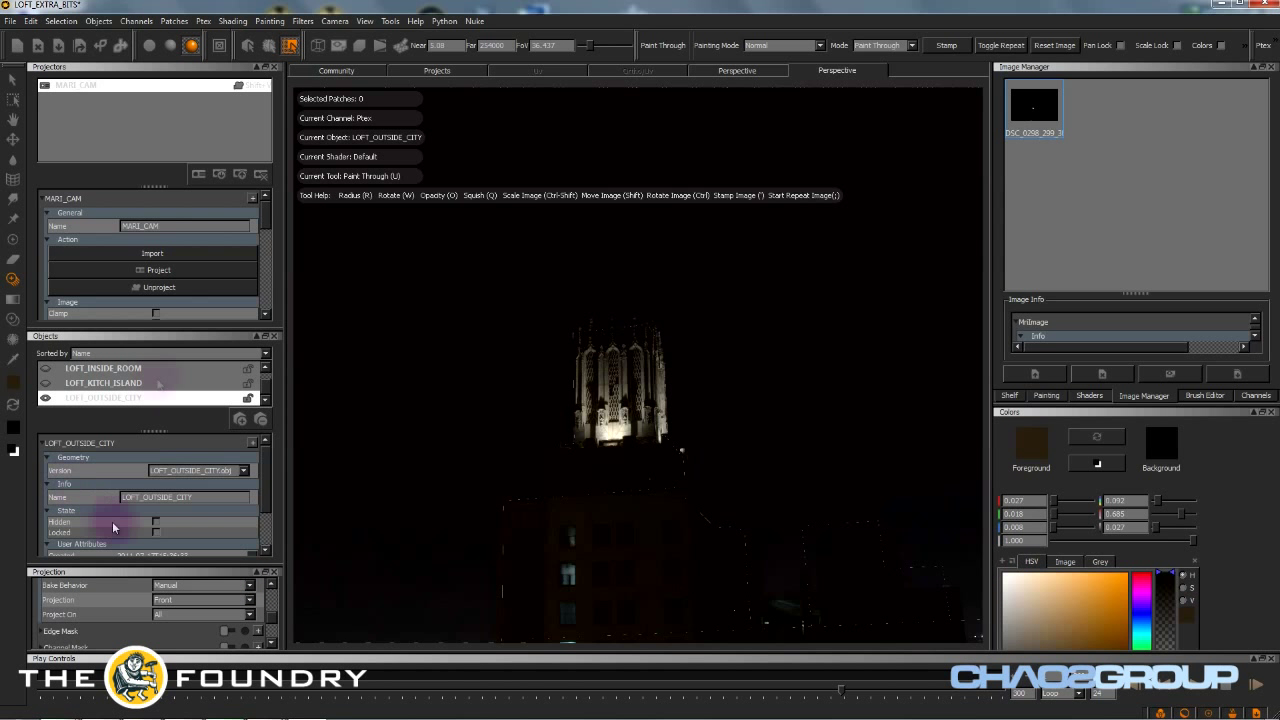
- Set the projection to Through so the photograph also reaches hidden surfaces, and check the geometry behind the tower
left_click(166, 620)
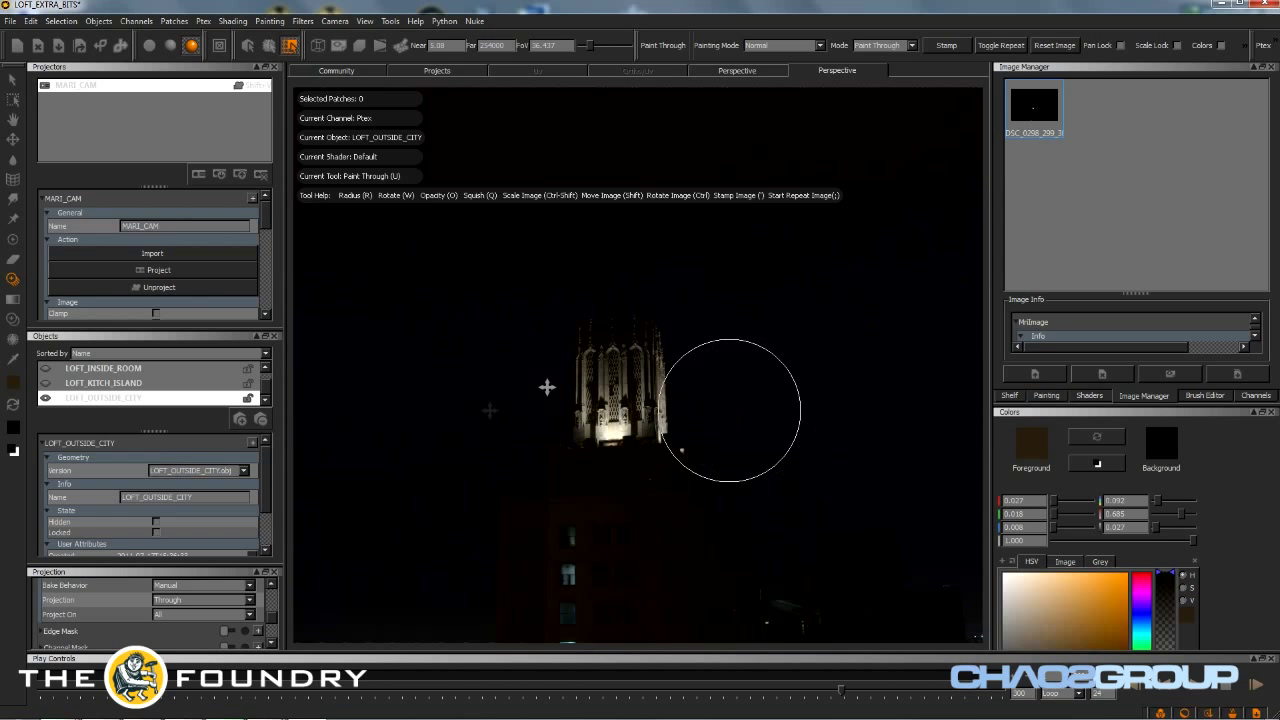
mouse_move(721, 474)
left_mouse_down("alt")
mouse_move(681, 465)
mouse_move(614, 488)
left_mouse_up("alt")
left_click_drag(614, 488, 711, 490, "alt")
mouse_move(711, 490)
left_mouse_down("alt")
mouse_move(676, 485)
mouse_move(651, 503)
mouse_move(617, 487)
mouse_move(730, 490)
left_mouse_up("alt")
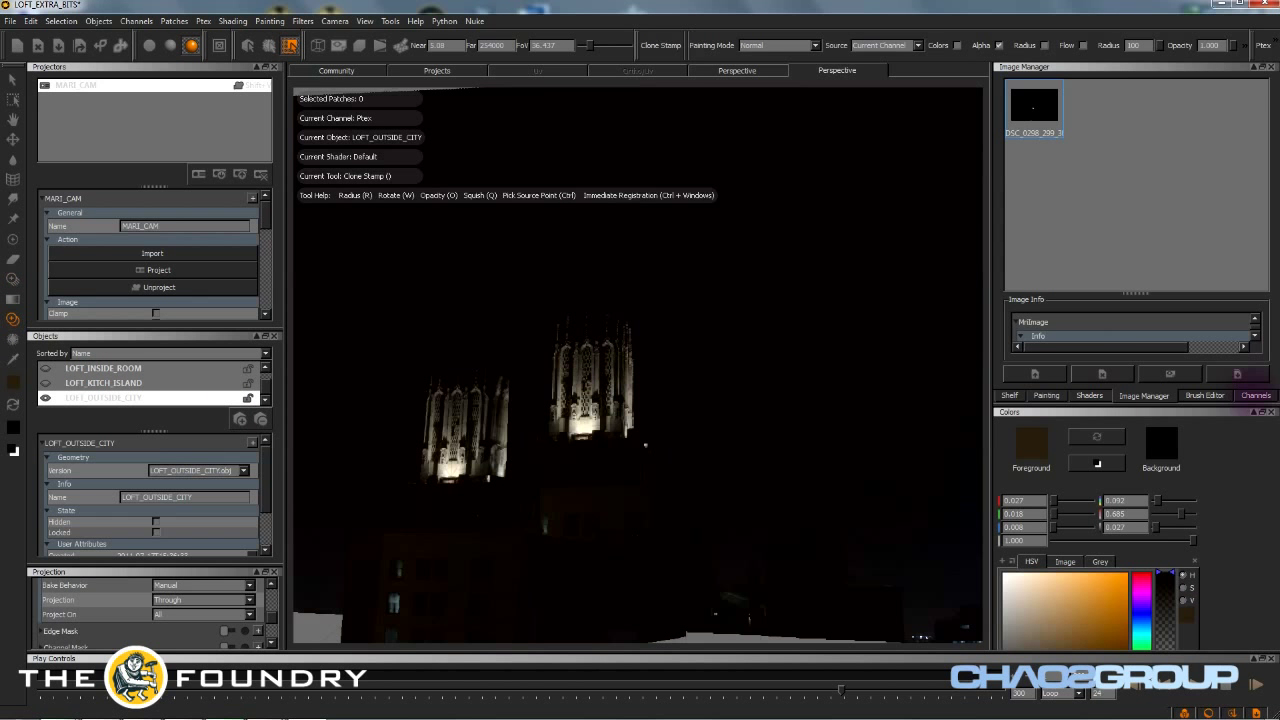
- Bring up the basic brush presets for the Clone Stamp with the linear brush, and enlarge the brush radius
left_click(1090, 395)
left_click(1051, 395)
left_click(1191, 392)
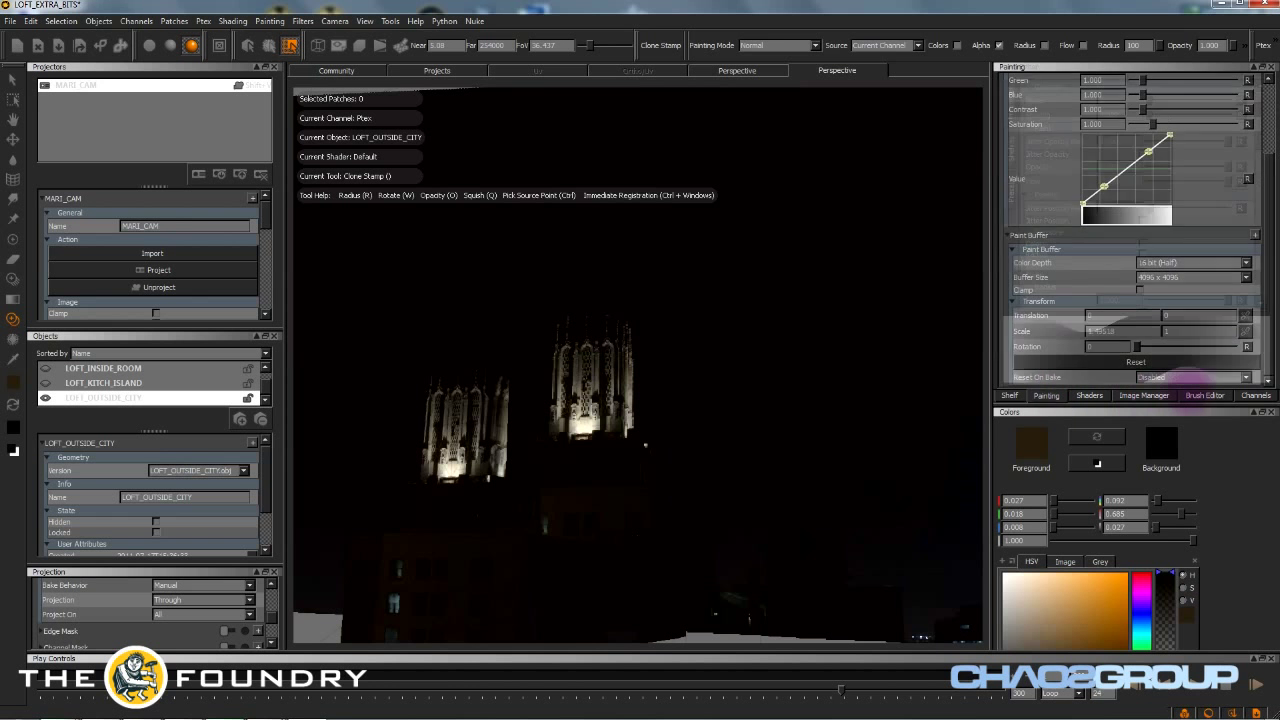
left_click(1011, 186)
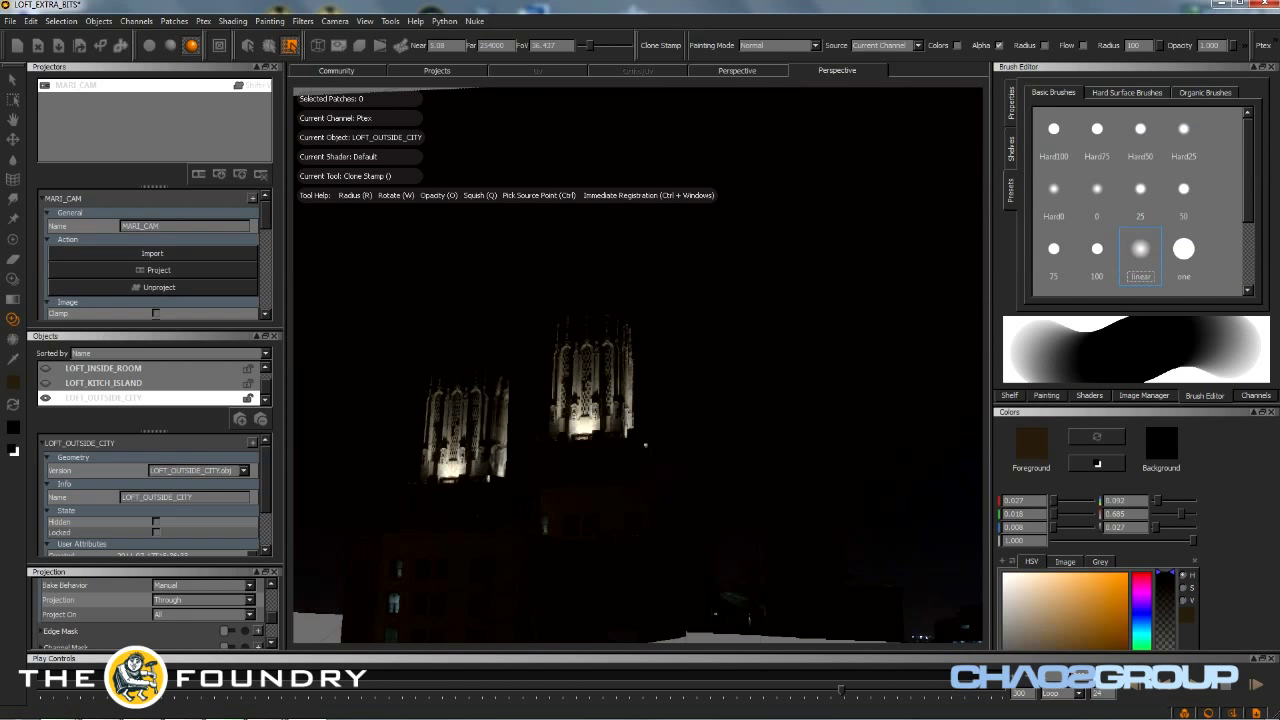
key("r")
left_click_drag(610, 472, 652, 476)
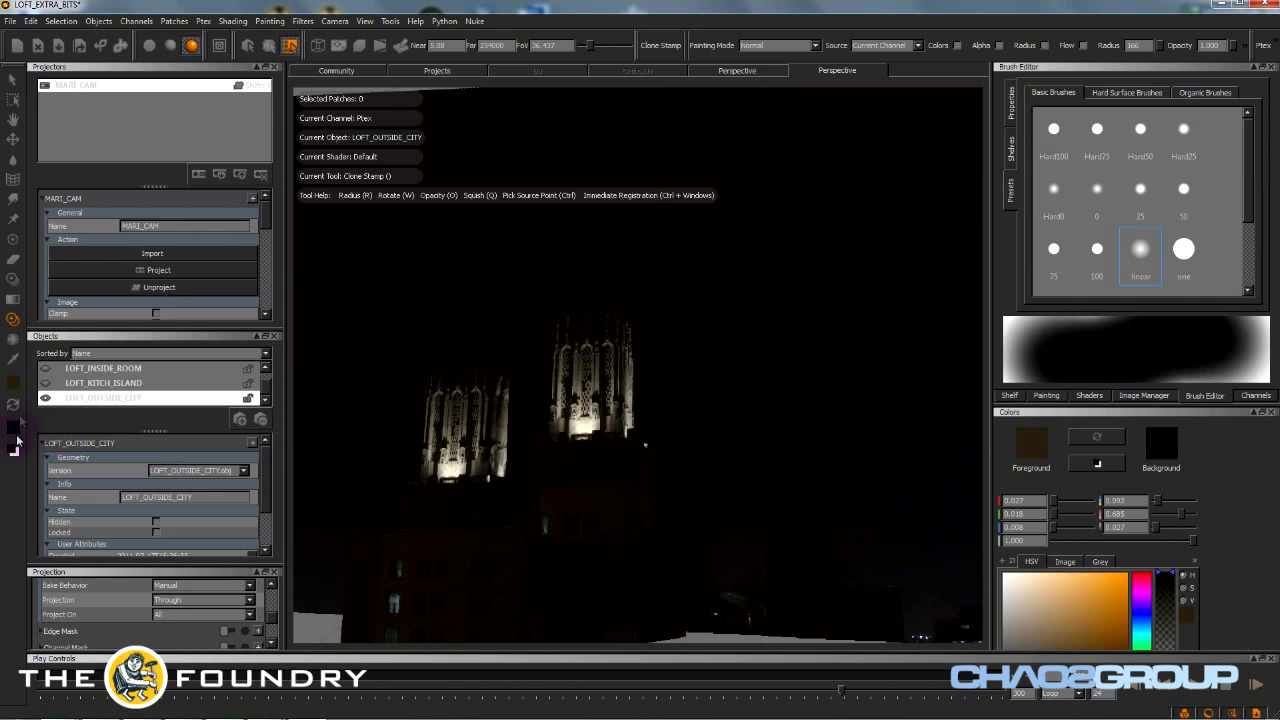
- Reduce the brush radius and clone dark night sky over the duplicate tower on the backdrop
key("r")
left_click_drag(814, 405, 786, 403)
mouse_move(638, 410)
left_mouse_down()
mouse_move(617, 417)
mouse_move(615, 364)
left_mouse_up()
mouse_move(830, 373)
left_mouse_down()
mouse_move(826, 409)
mouse_move(791, 409)
mouse_move(771, 391)
mouse_move(794, 424)
left_mouse_up()
mouse_move(579, 415)
left_mouse_down()
mouse_move(596, 398)
mouse_move(597, 426)
mouse_move(633, 412)
left_mouse_up()
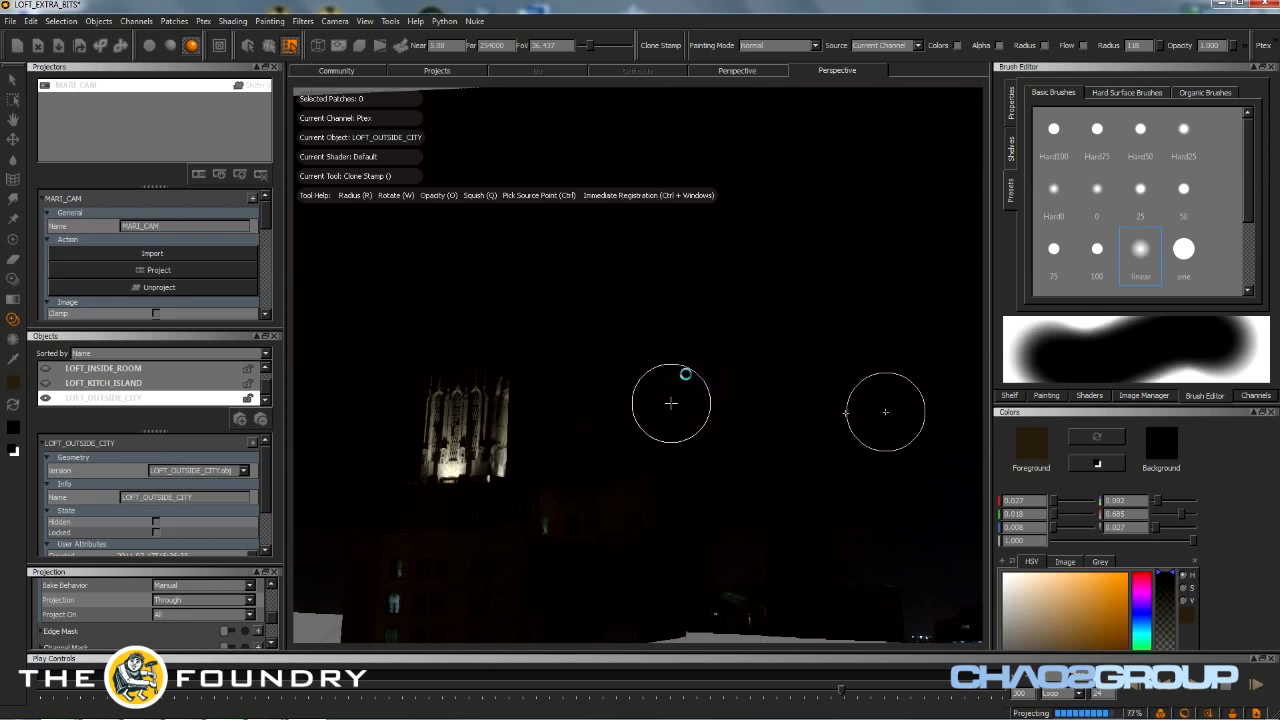
- Clone dark sky over the stray copy of the building on the backdrop beside the real tower
left_click_drag(743, 434, 649, 443, "alt")
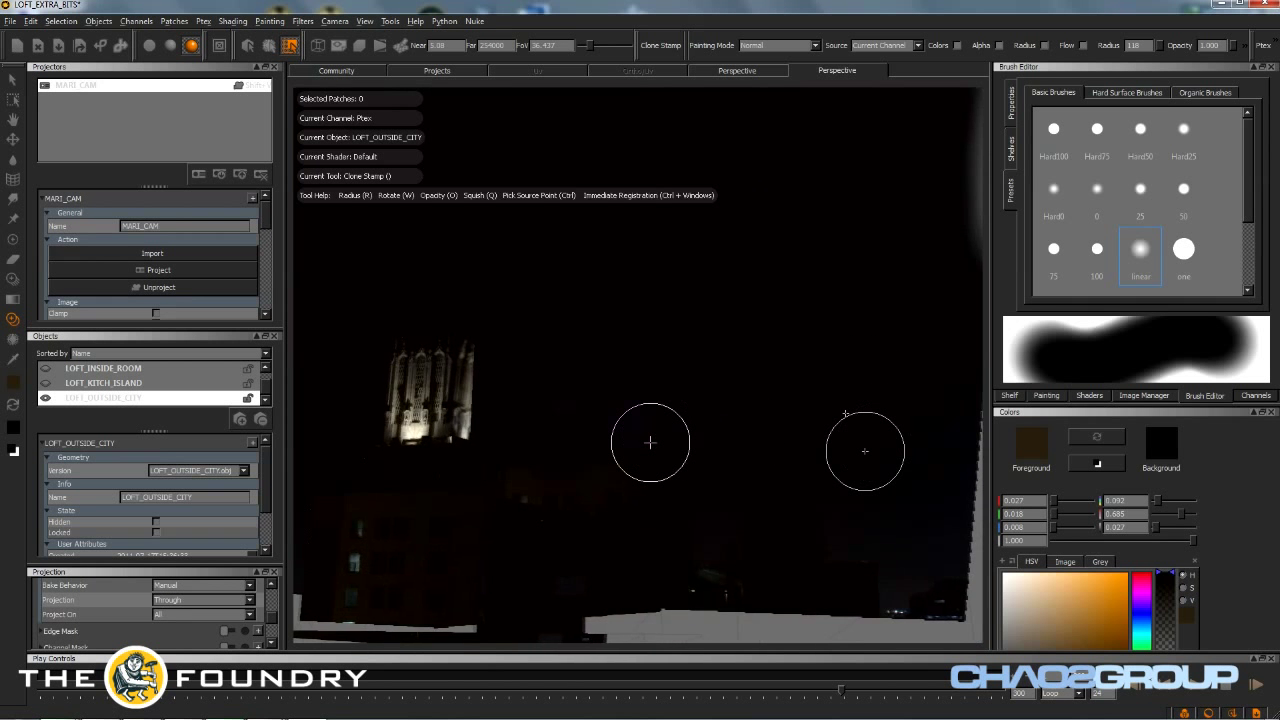
right_click_drag(649, 443, 674, 426, "alt")
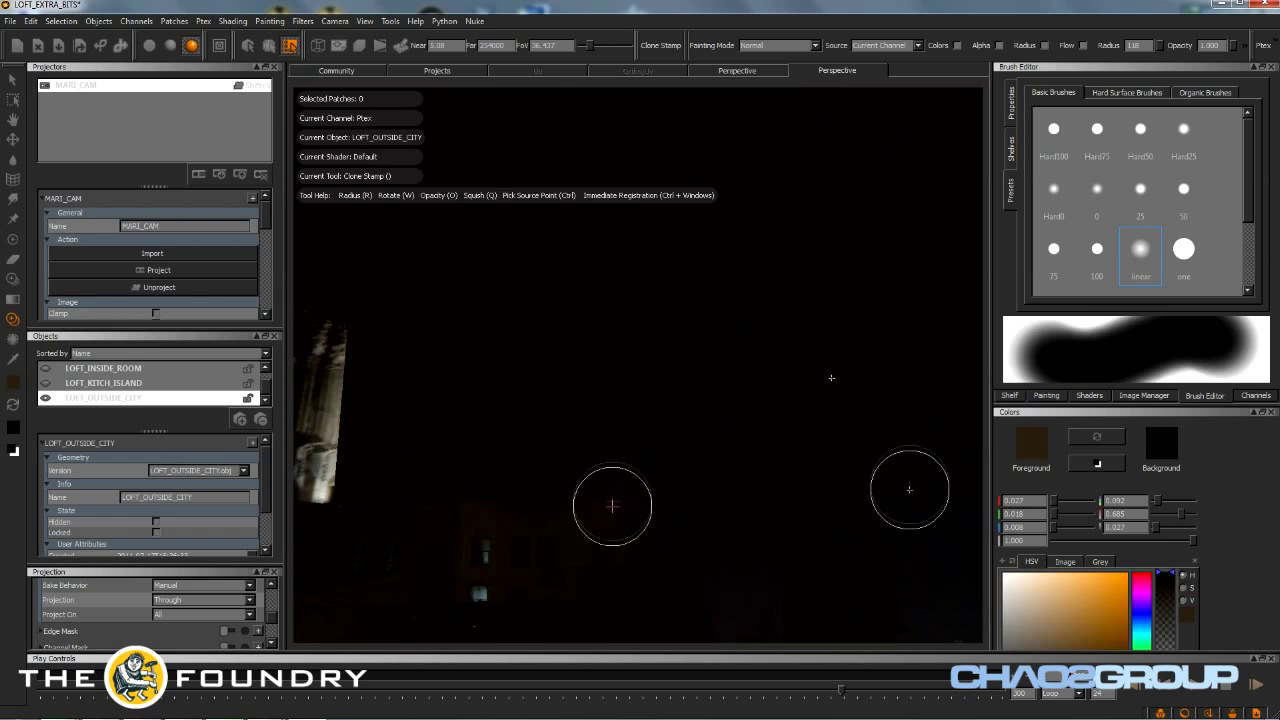
mouse_move(547, 492)
left_mouse_down()
mouse_move(514, 483)
mouse_move(565, 447)
mouse_move(535, 468)
left_mouse_up()
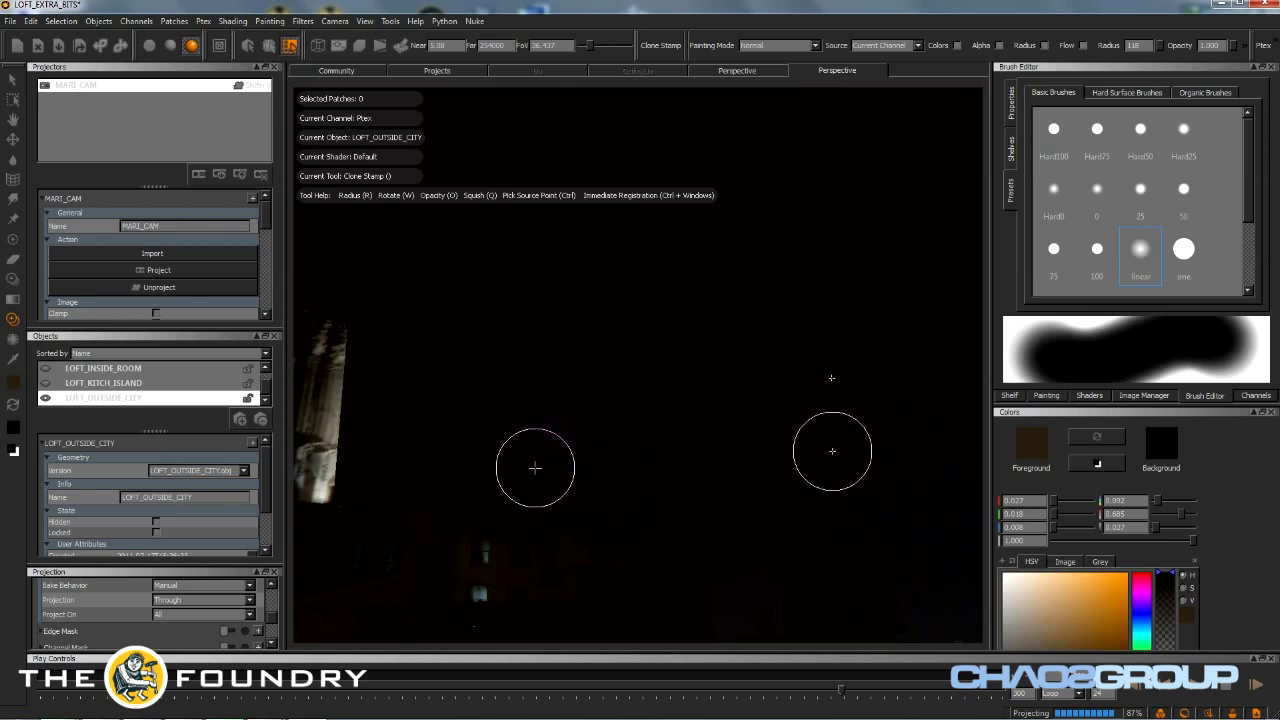
- Check the cleaned backdrop, return to the MARI_CAM projector view and move it to frame 303
left_click_drag(681, 486, 800, 497, "alt")
right_click_drag(681, 486, 731, 490, "alt")
middle_click_drag(731, 490, 643, 484, "alt")
mouse_move(731, 490)
left_mouse_down("alt")
mouse_move(714, 486)
mouse_move(763, 480)
mouse_move(778, 501)
left_mouse_up("alt")
mouse_move(609, 437)
left_mouse_down("alt")
mouse_move(692, 430)
mouse_move(657, 449)
mouse_move(766, 474)
mouse_move(749, 421)
mouse_move(614, 425)
left_mouse_up("alt")
key("ctrl+r")
key("shift+1")
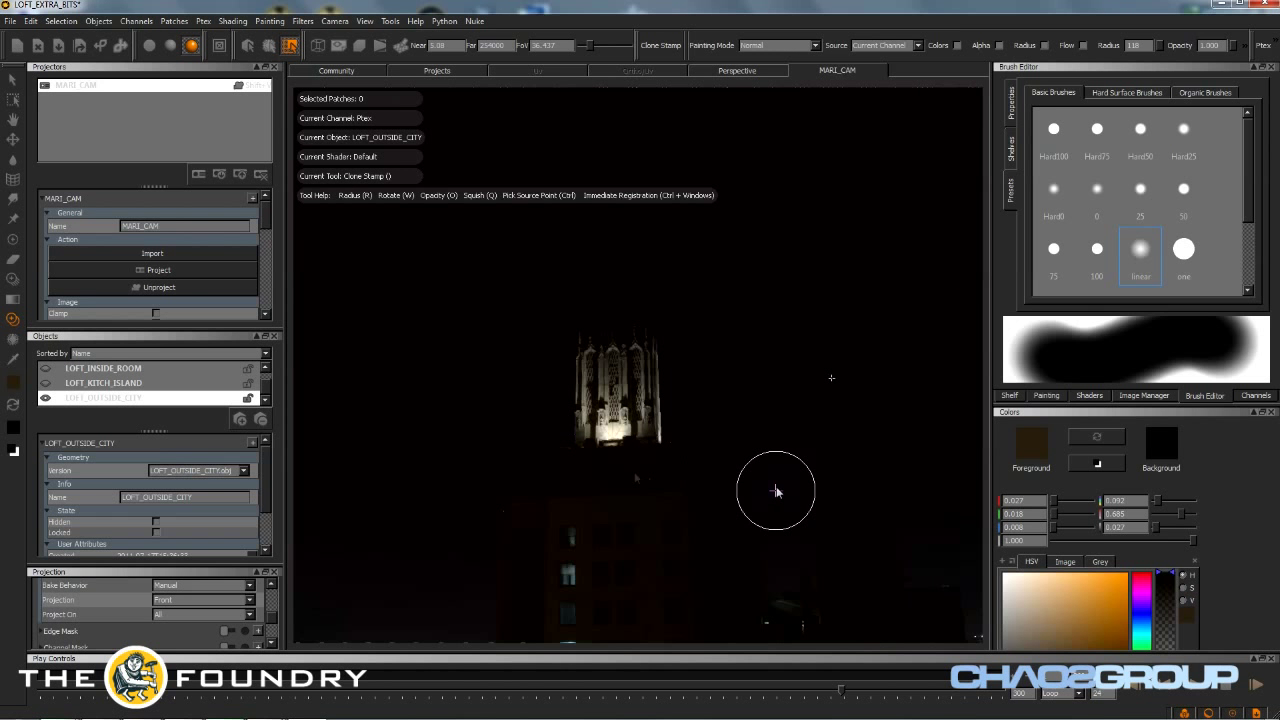
mouse_move(843, 693)
left_mouse_down()
mouse_move(855, 693)
mouse_move(802, 700)
mouse_move(849, 697)
left_mouse_up()
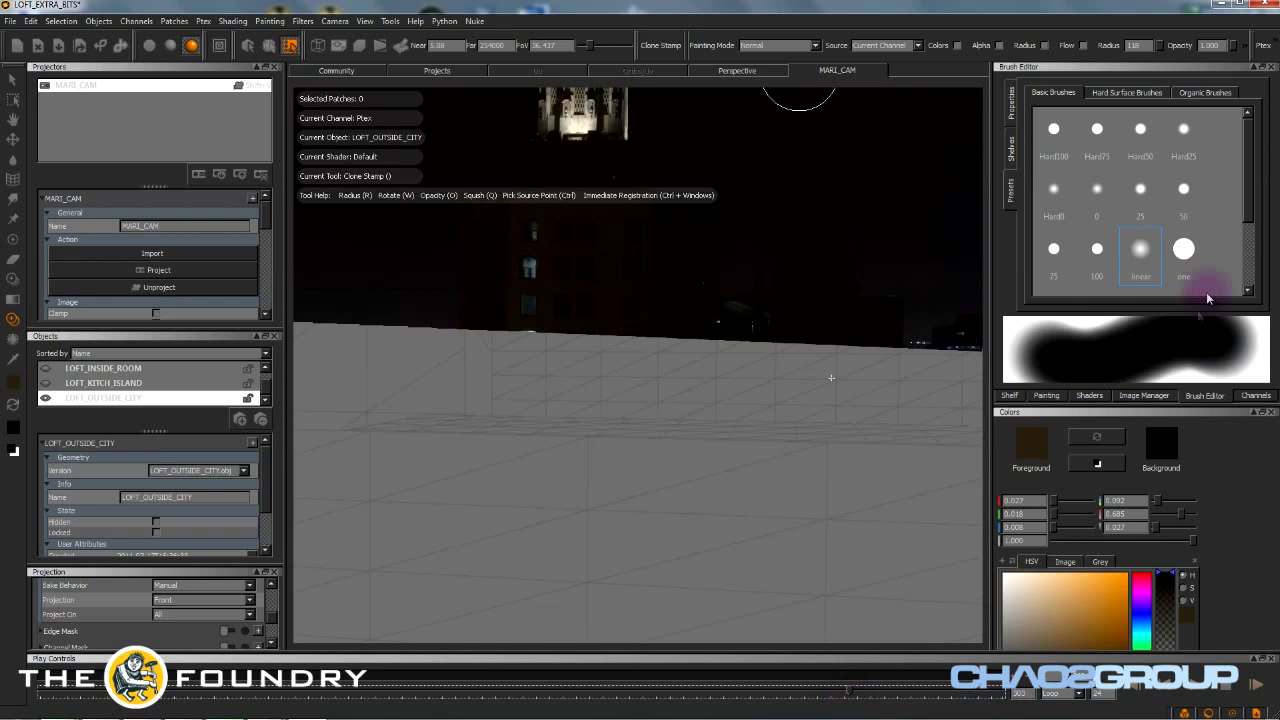
- Replace the photograph in the image list with DSC_0301_2_3HDRI.exr from the PROCESSED_HDR/CC folder
left_click(1150, 397)
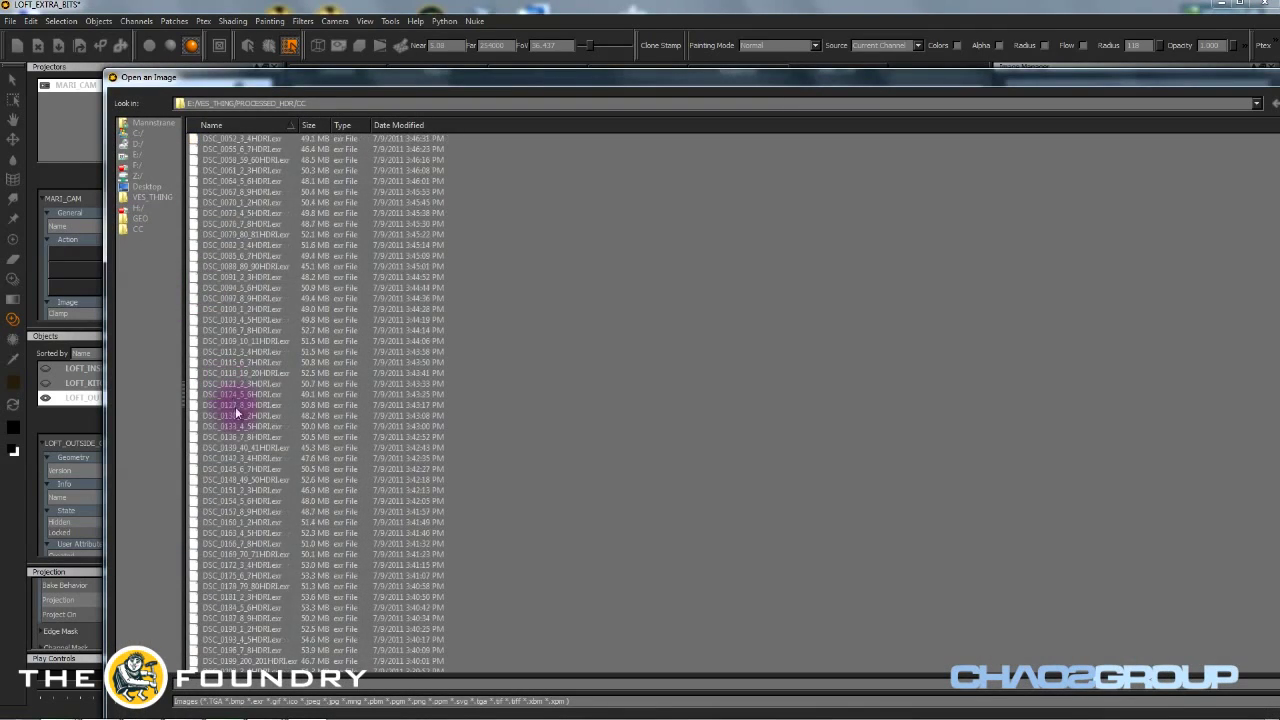
scroll(224, 467, "down", 9)
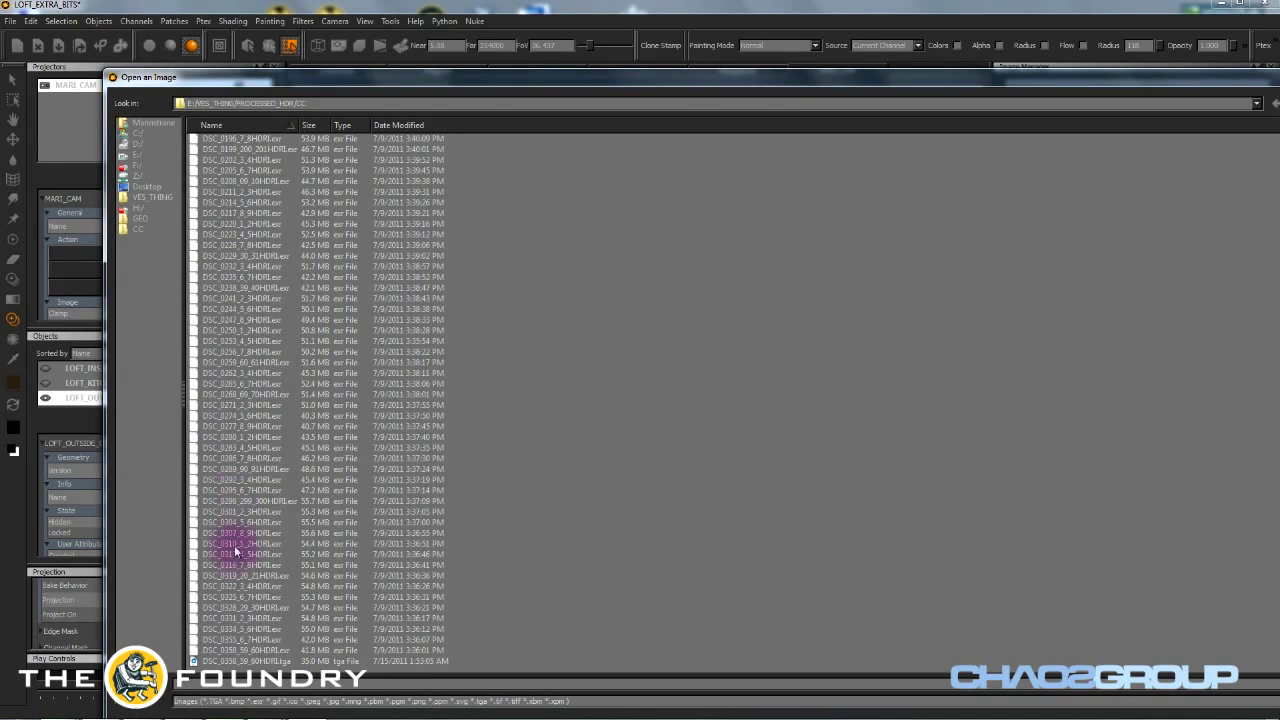
left_click(240, 501)
left_click(242, 511)
double_click(243, 513)
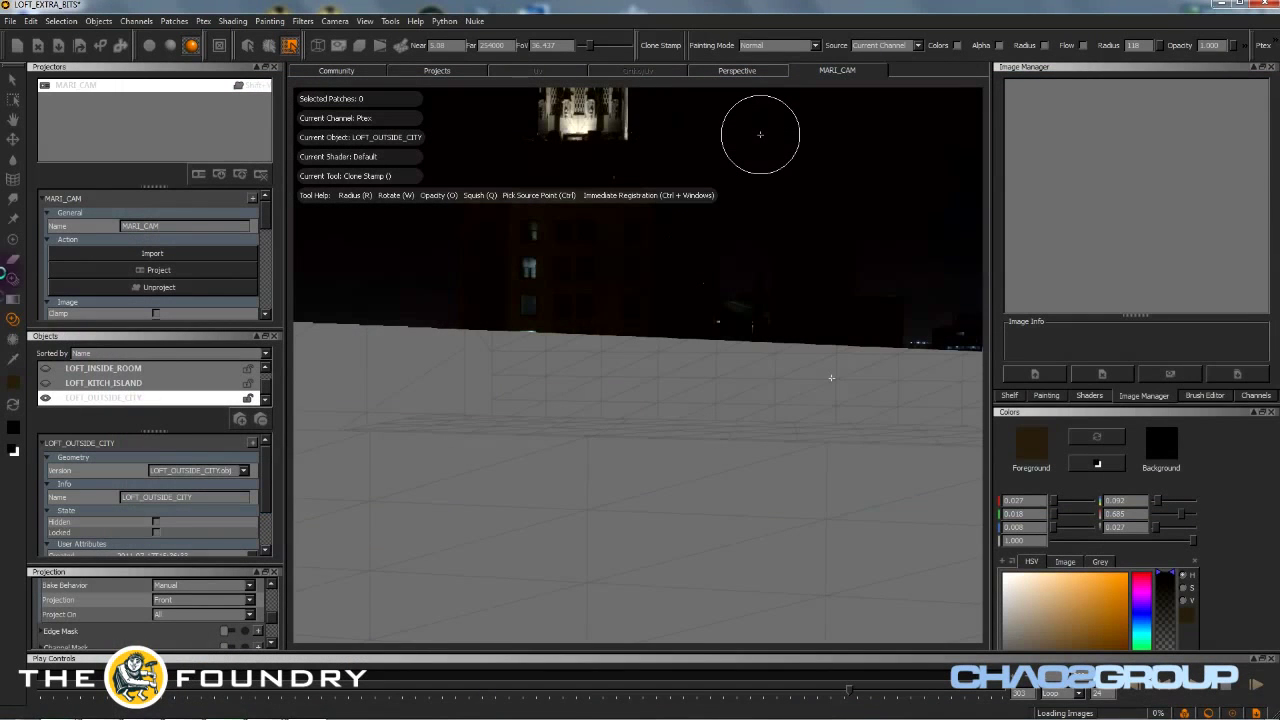
- Align the DSC_0301_2_3HDRI photograph with the city geometry using Paint Through, and paint it onto the unpainted lower buildings
left_click(13, 280)
mouse_move(1033, 104)
left_mouse_down()
mouse_move(708, 409)
mouse_move(751, 381)
mouse_move(534, 426)
left_mouse_up()
left_click_drag(774, 417, 545, 419, "ctrl+shift")
mouse_move(662, 435)
left_mouse_down()
mouse_move(543, 429)
mouse_move(654, 434)
left_mouse_up()
left_click_drag(654, 434, 646, 443, "shift")
mouse_move(743, 543)
left_mouse_down()
mouse_move(689, 566)
mouse_move(593, 548)
mouse_move(645, 525)
mouse_move(720, 525)
mouse_move(548, 510)
mouse_move(694, 512)
mouse_move(720, 594)
mouse_move(667, 600)
mouse_move(920, 590)
mouse_move(950, 520)
mouse_move(431, 506)
mouse_move(577, 497)
mouse_move(470, 474)
mouse_move(647, 449)
mouse_move(484, 449)
mouse_move(723, 449)
mouse_move(700, 420)
mouse_move(729, 407)
mouse_move(862, 398)
mouse_move(421, 382)
mouse_move(300, 360)
mouse_move(248, 398)
left_mouse_up()
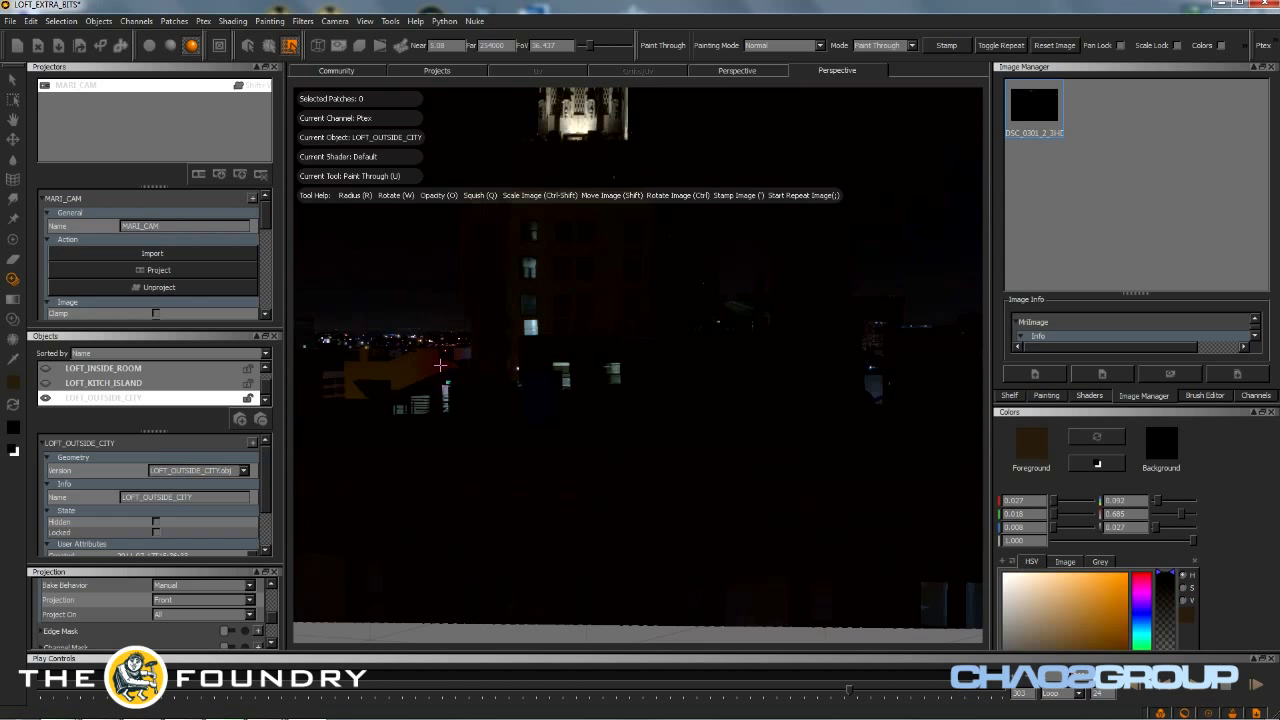
- Erase a strip of the new paint along the seam below the tower building with the Eraser
left_click(13, 242)
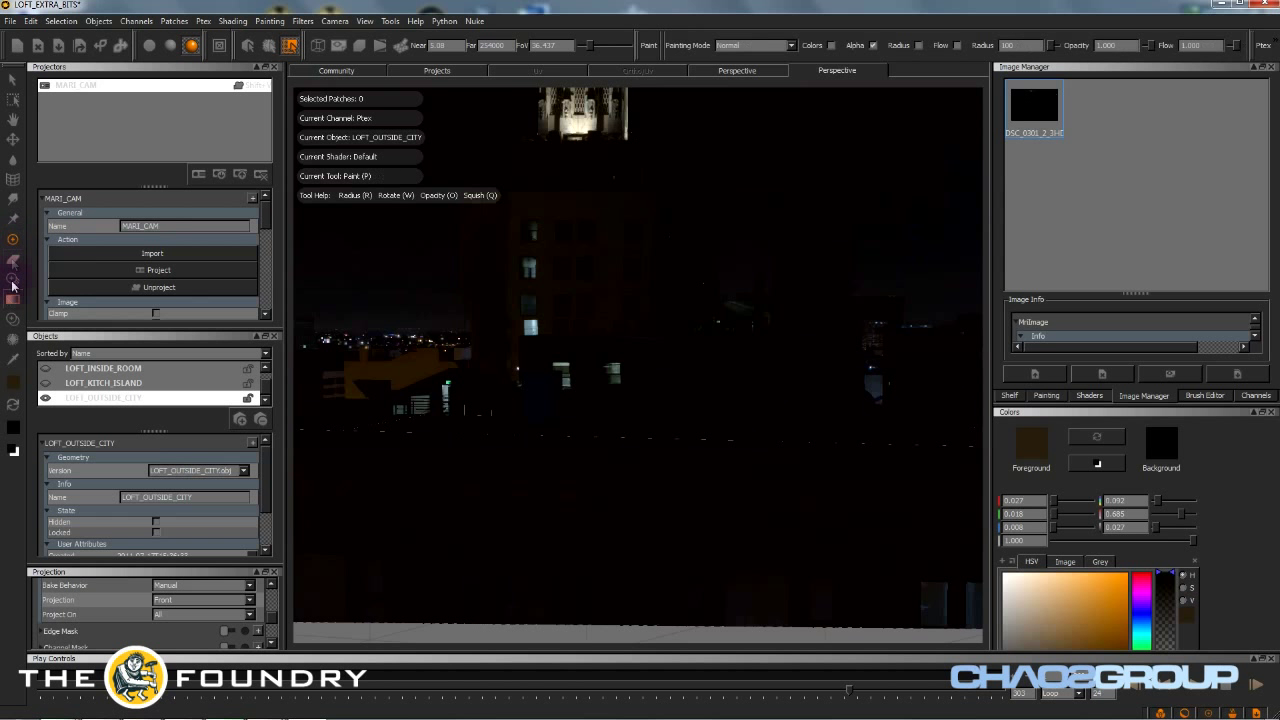
left_click(13, 264)
mouse_move(548, 298)
left_mouse_down()
mouse_move(551, 312)
mouse_move(431, 313)
left_mouse_up()
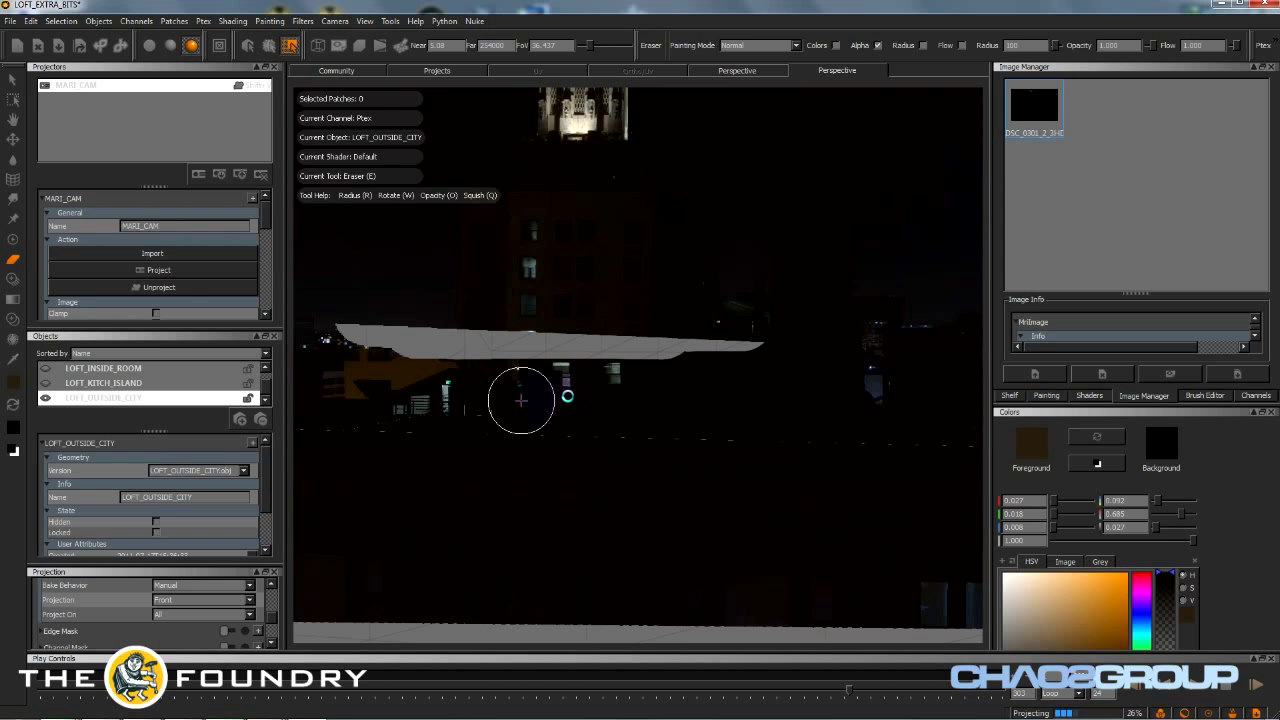
- Adjust the photograph in Paint Through and repaint the erased strip across the building and horizon lights
left_click(13, 280)
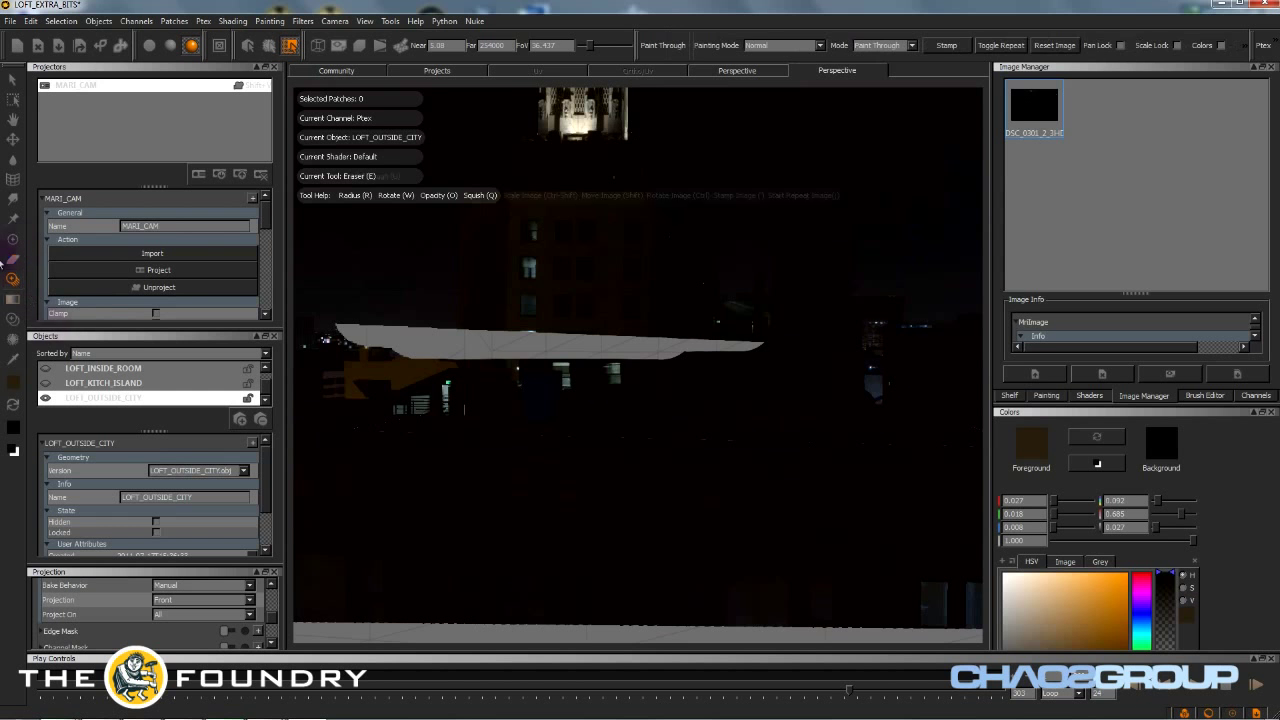
key("r")
left_click_drag(566, 414, 543, 415)
left_click_drag(555, 368, 635, 357)
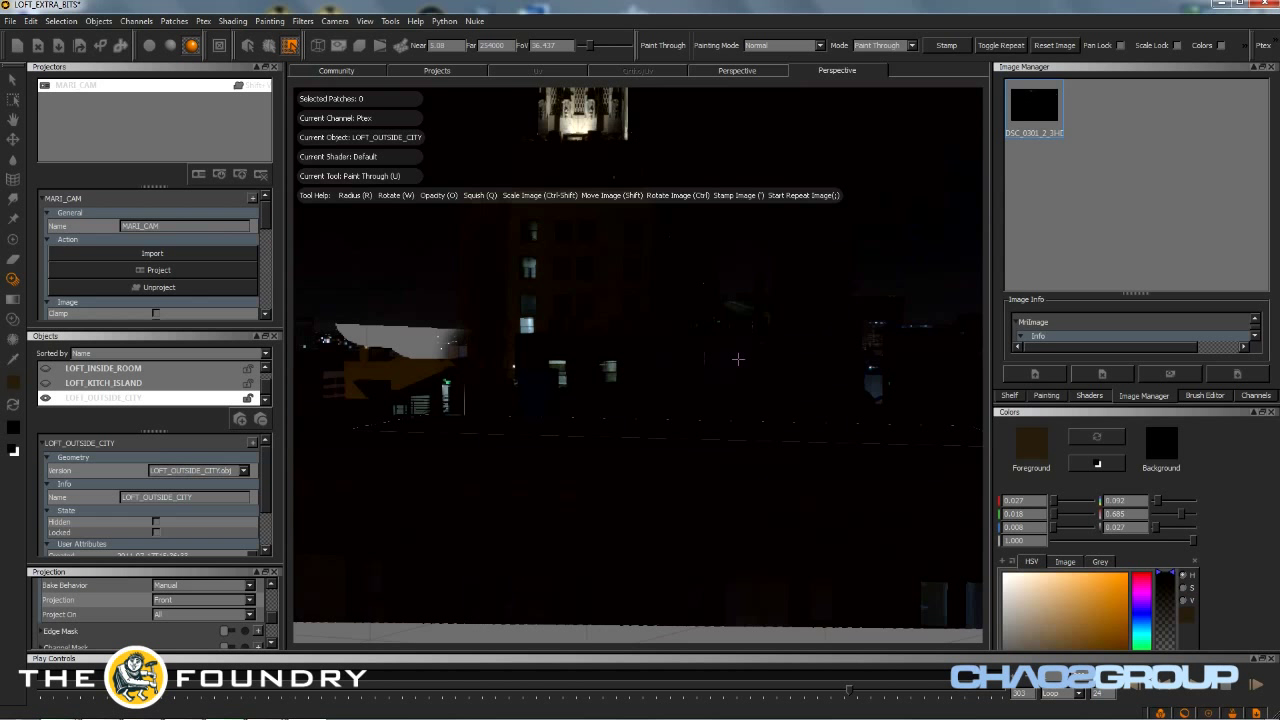
mouse_move(456, 345)
left_mouse_down()
mouse_move(385, 348)
mouse_move(424, 366)
left_mouse_up()
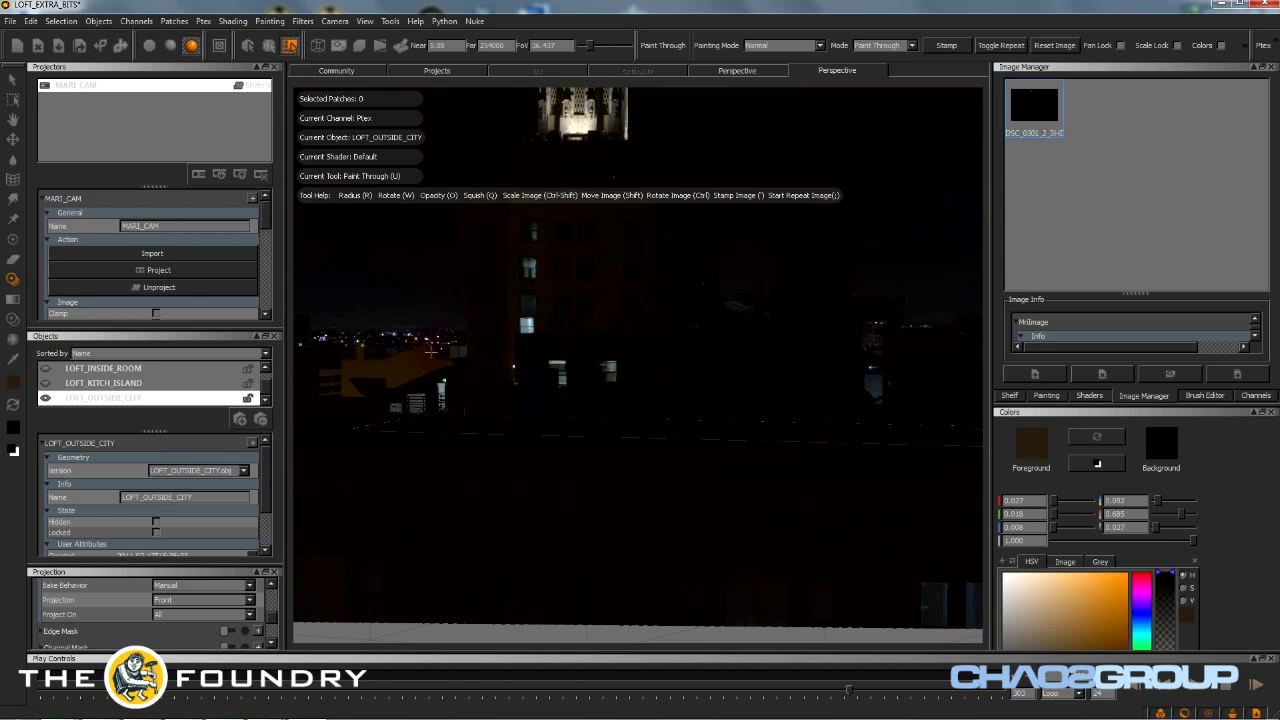
left_click_drag(431, 352, 402, 400)
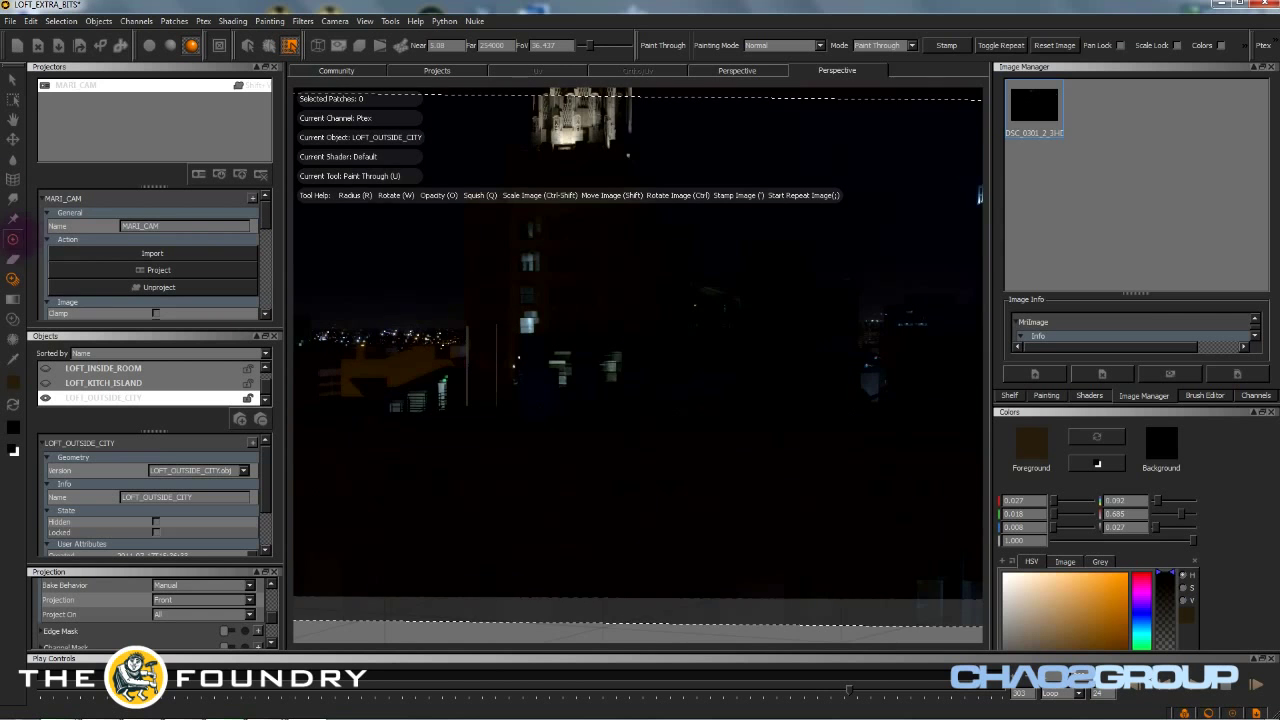
- Sample a dark blue from the night scene and paint it over the bare grey surfaces in front of the buildings
left_click(13, 239)
left_click_drag(550, 448, 638, 450, "alt")
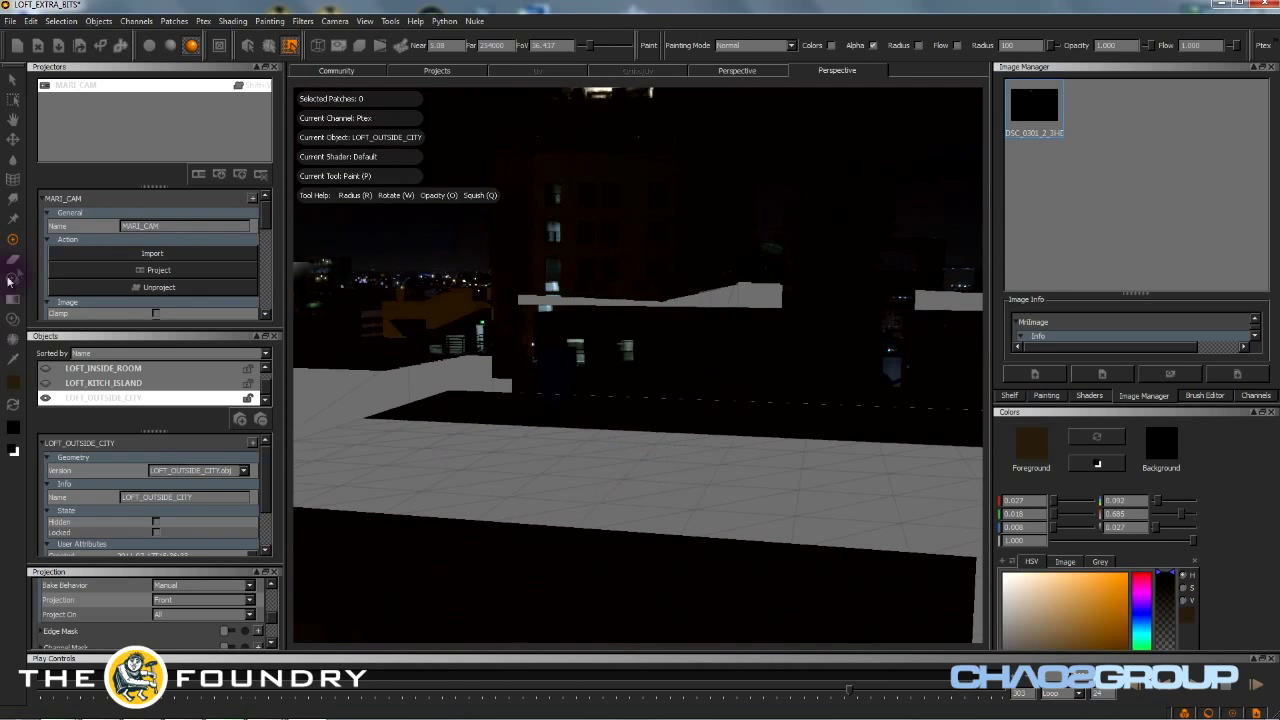
left_click(13, 358)
mouse_move(748, 354)
left_mouse_down()
mouse_move(730, 356)
mouse_move(764, 350)
mouse_move(731, 340)
mouse_move(740, 351)
left_mouse_up()
key("p")
mouse_move(716, 468)
left_mouse_down()
mouse_move(420, 463)
mouse_move(369, 417)
mouse_move(740, 460)
mouse_move(640, 503)
mouse_move(460, 493)
mouse_move(266, 409)
mouse_move(345, 403)
left_mouse_up()
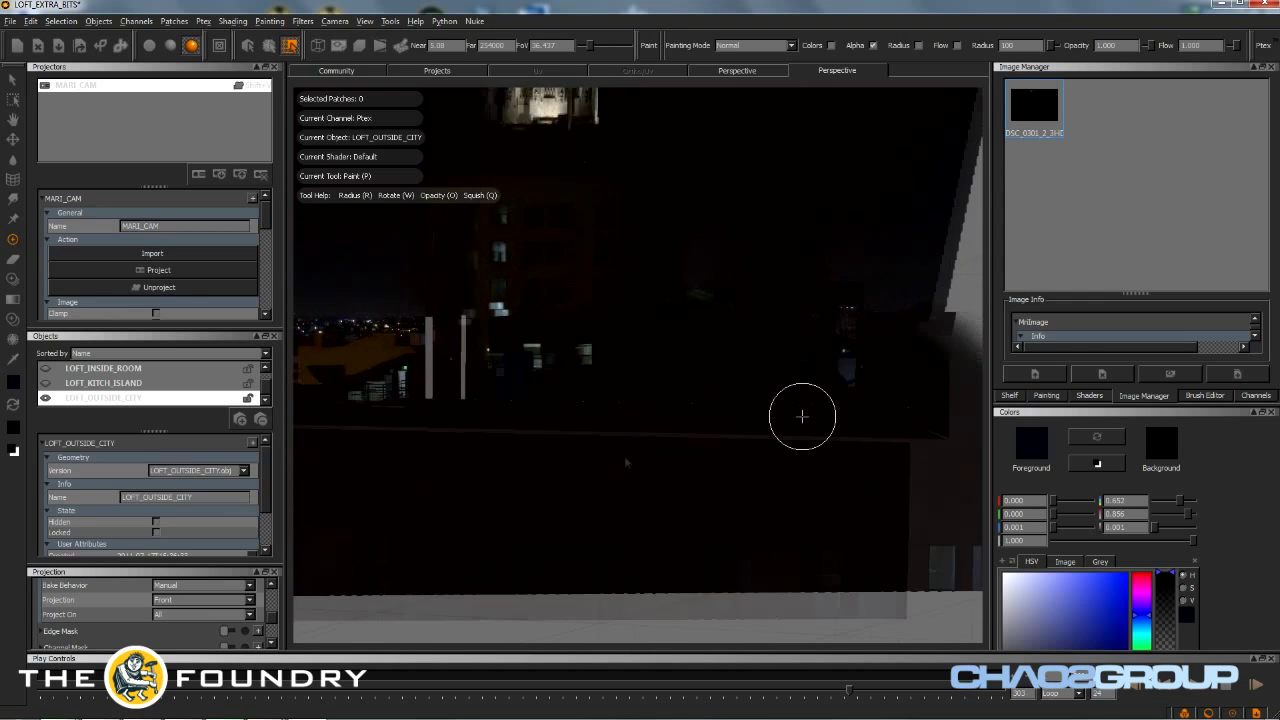
left_click_drag(802, 416, 651, 318, "alt")
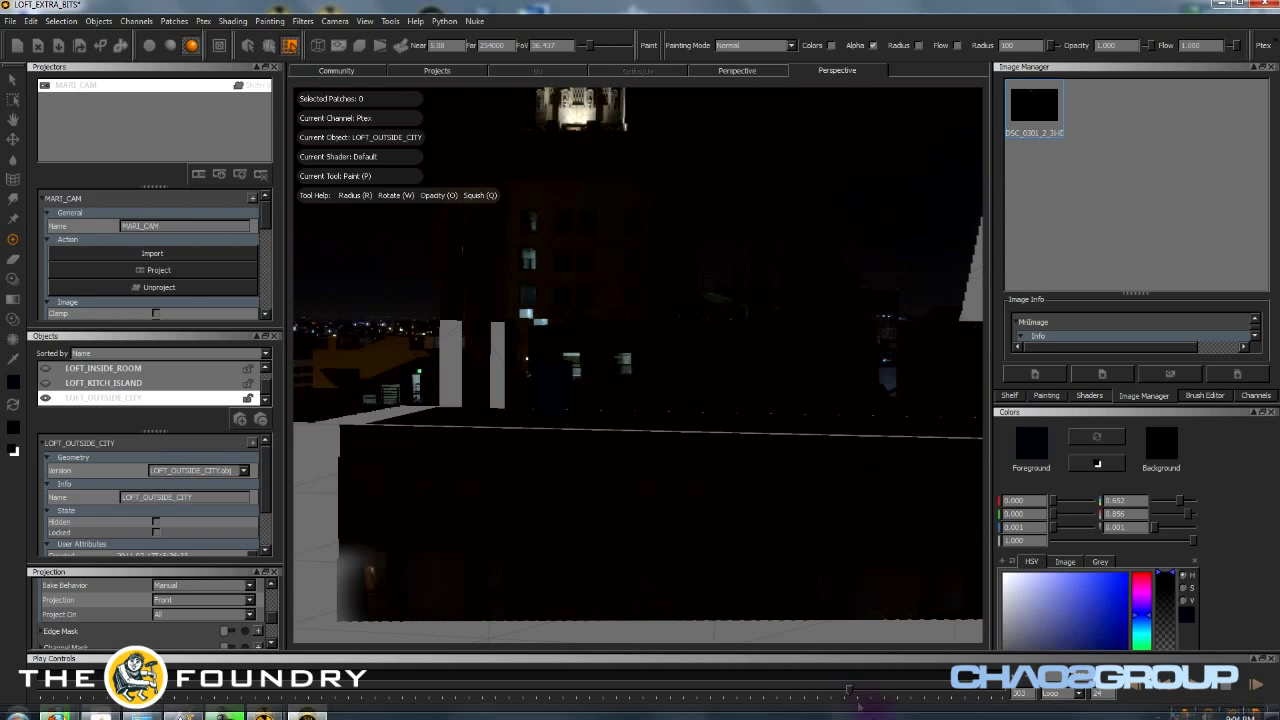
- Close the LOFT_EXTRA_BITS project, discarding its changes, and open the LOFT project
left_click_drag(829, 694, 571, 697)
mouse_move(498, 676)
left_mouse_down()
mouse_move(427, 691)
mouse_move(492, 694)
left_mouse_up()
left_click(10, 21)
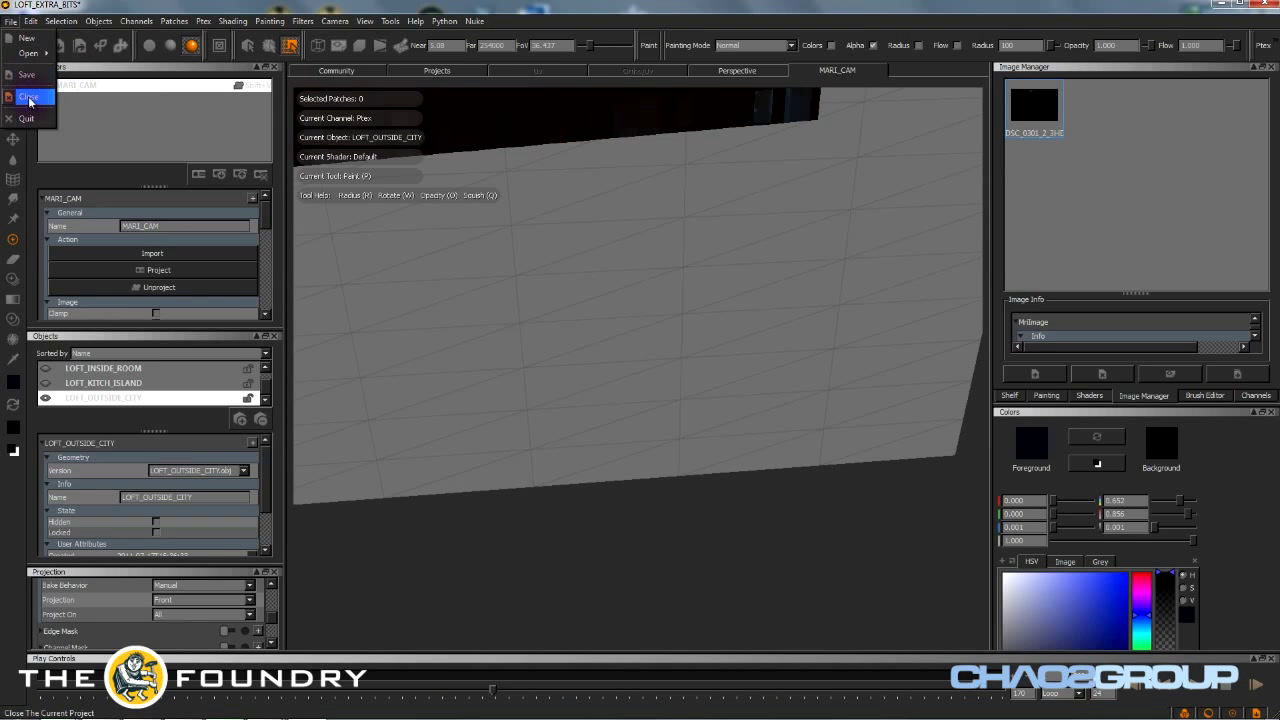
left_click(30, 101)
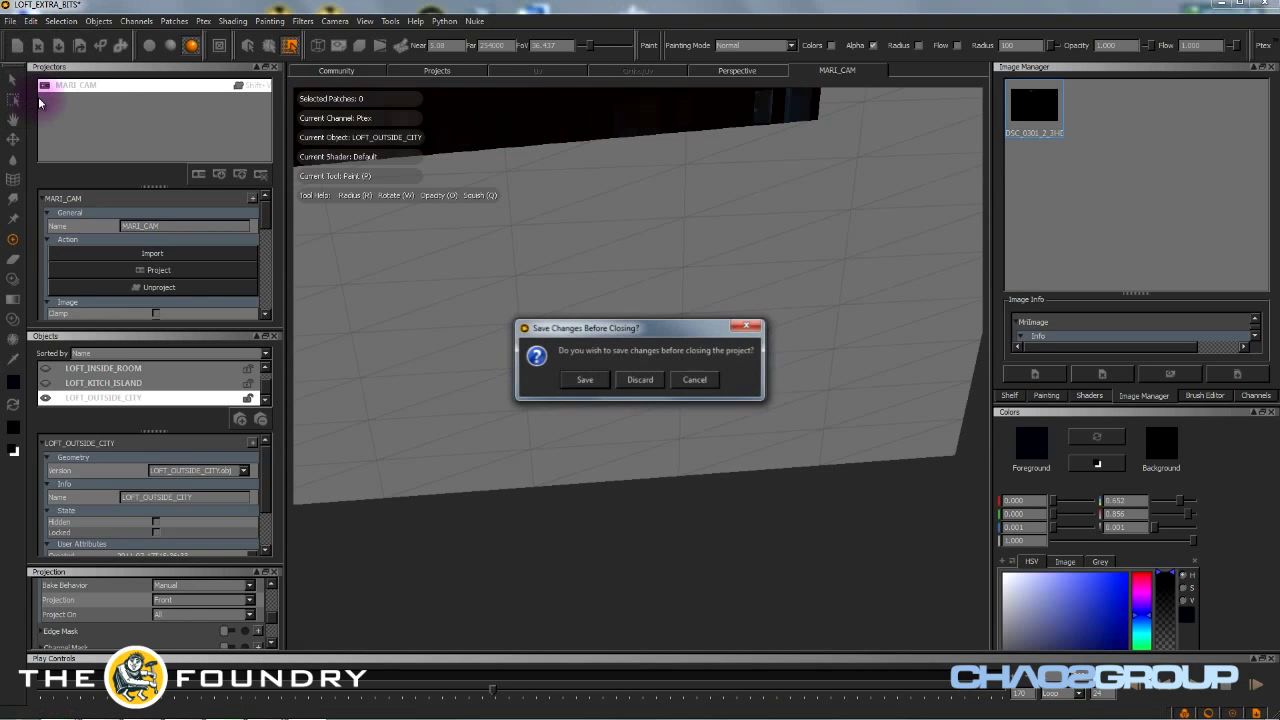
left_click(645, 378)
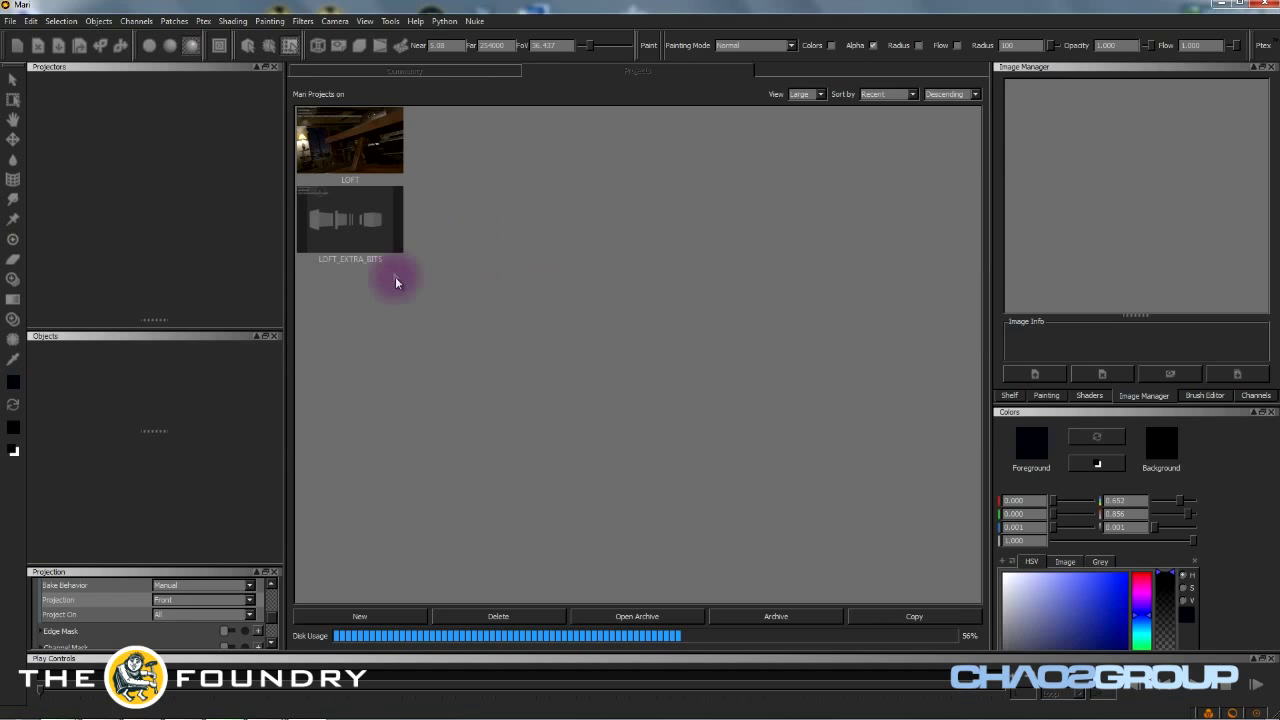
left_click(343, 176)
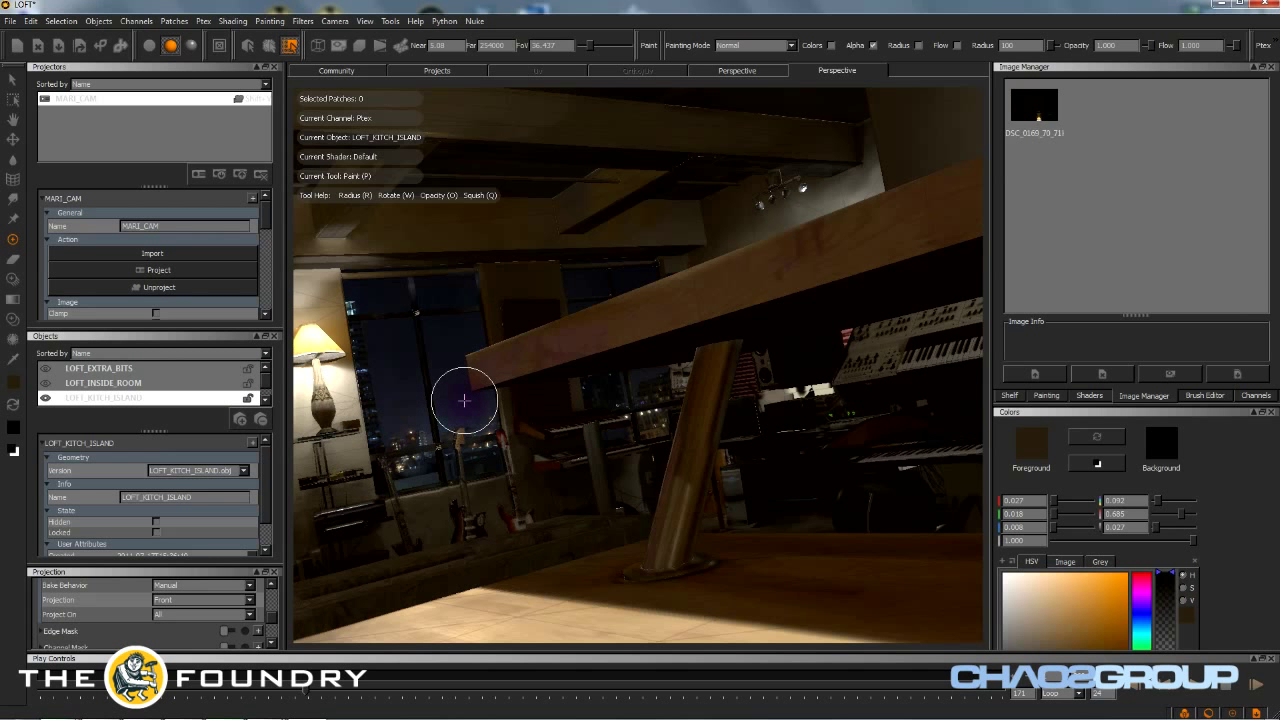
- Review the painted loft through MARI_CAM from frame 1 to frame 262, and inspect the kitchen island around frame 167
key("shift+F1")
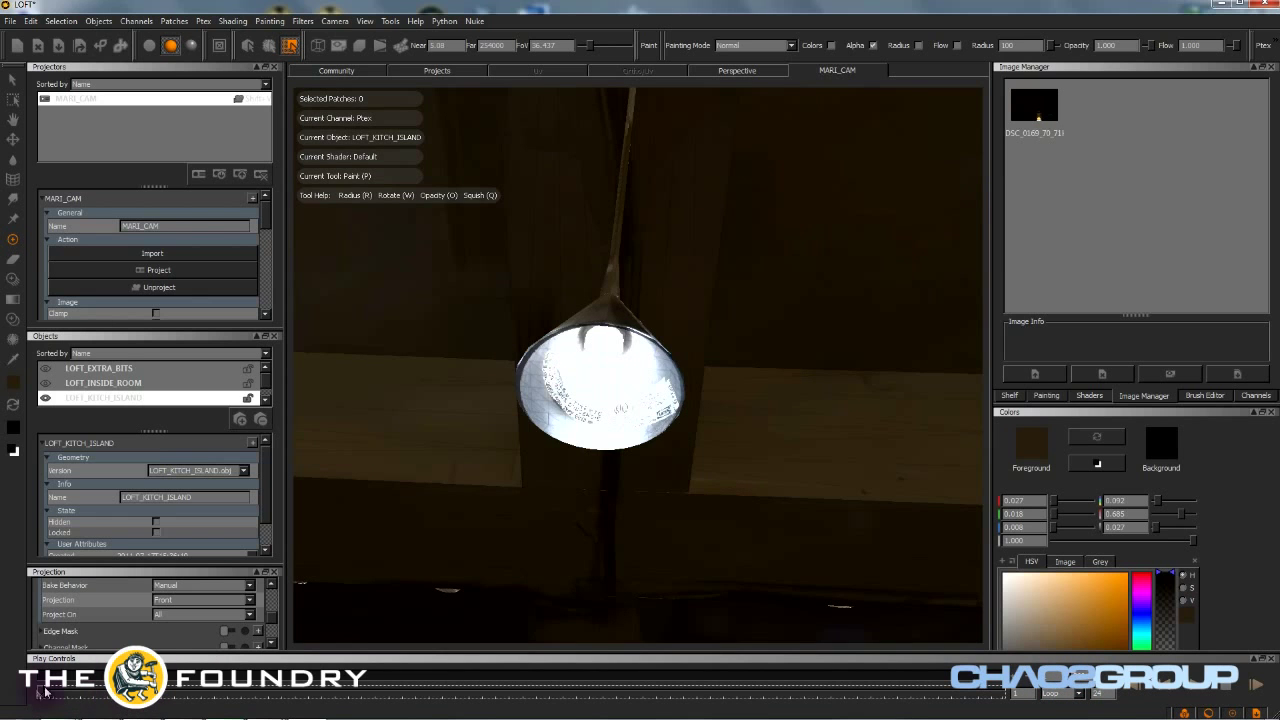
left_click_drag(40, 695, 740, 697)
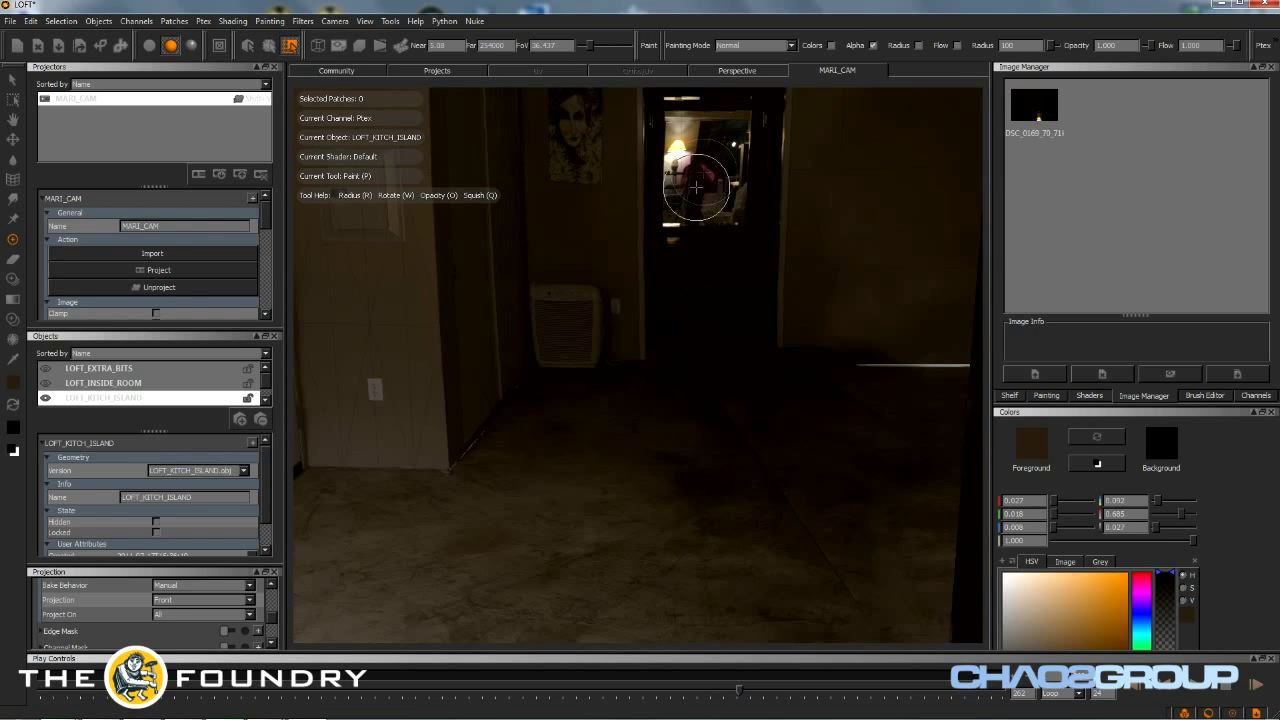
left_click_drag(738, 682, 483, 696)
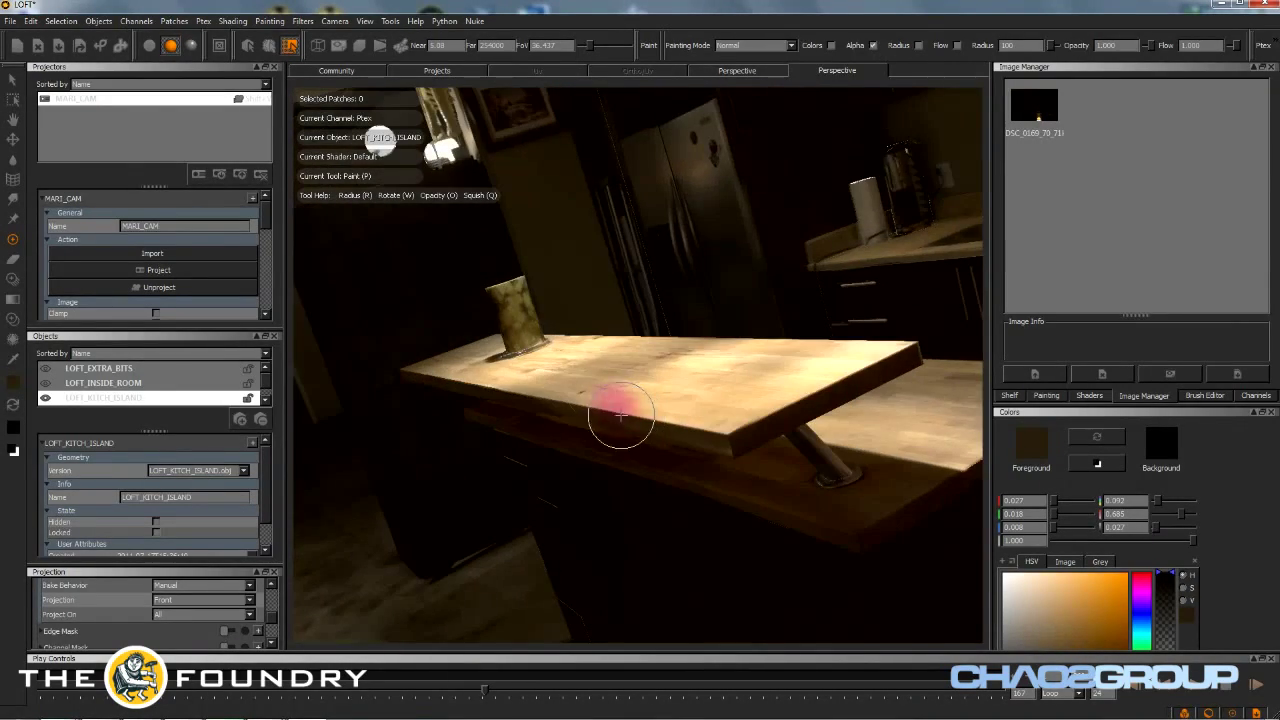
- Examine the Ptex export settings and file template for the LOFT_KITCH_ISLAND channel only, and close them without exporting
key("ctrl+r")
key("p")
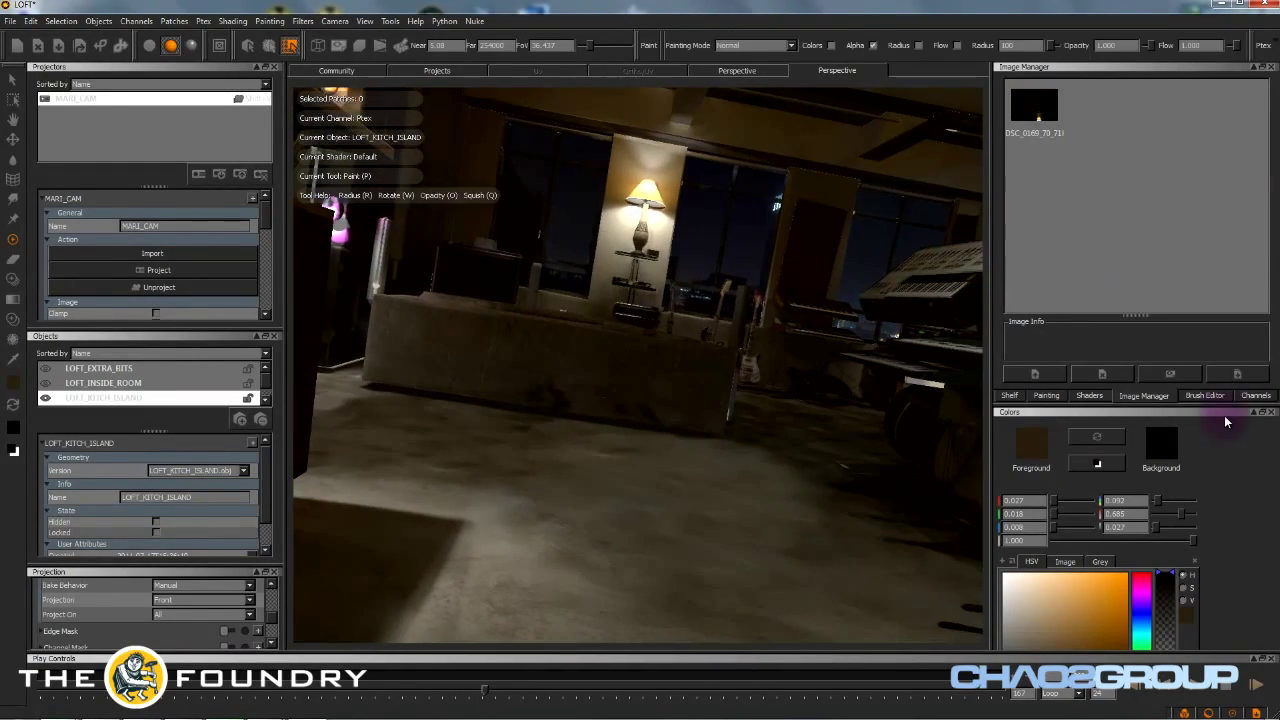
left_click(1254, 395)
left_click(1031, 100)
right_click(1022, 100)
left_click(1060, 117)
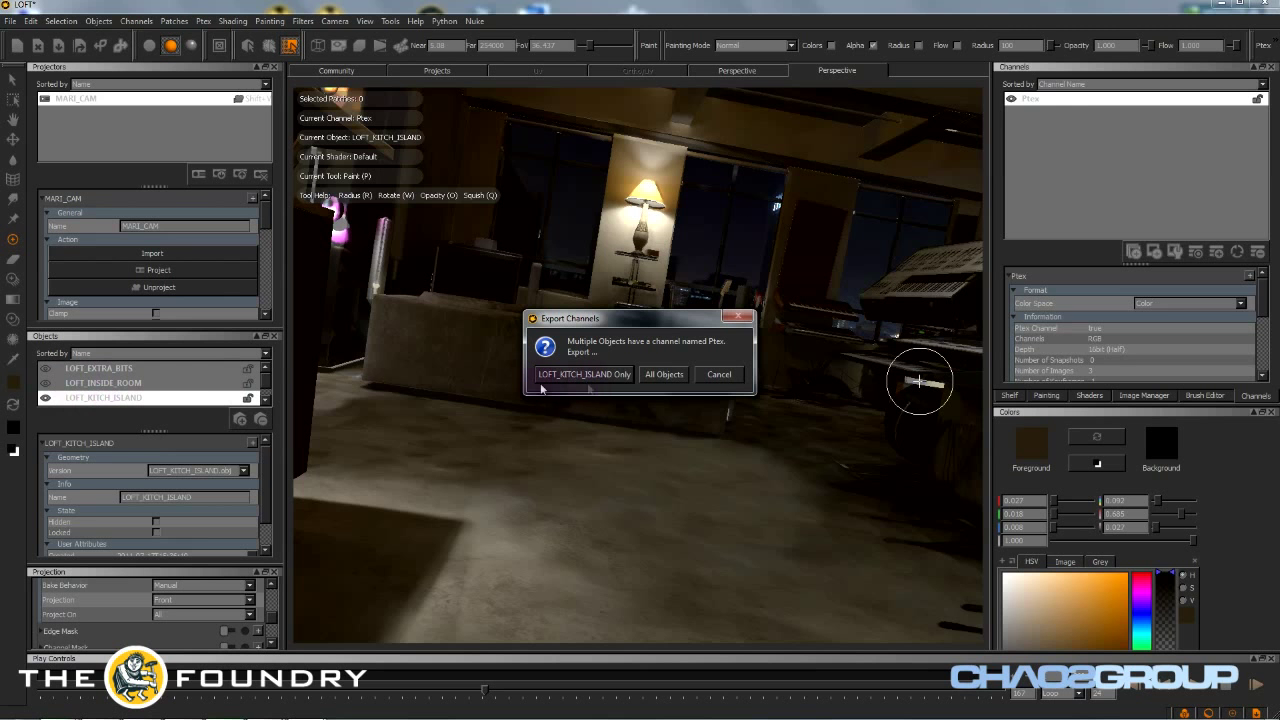
left_click(584, 374)
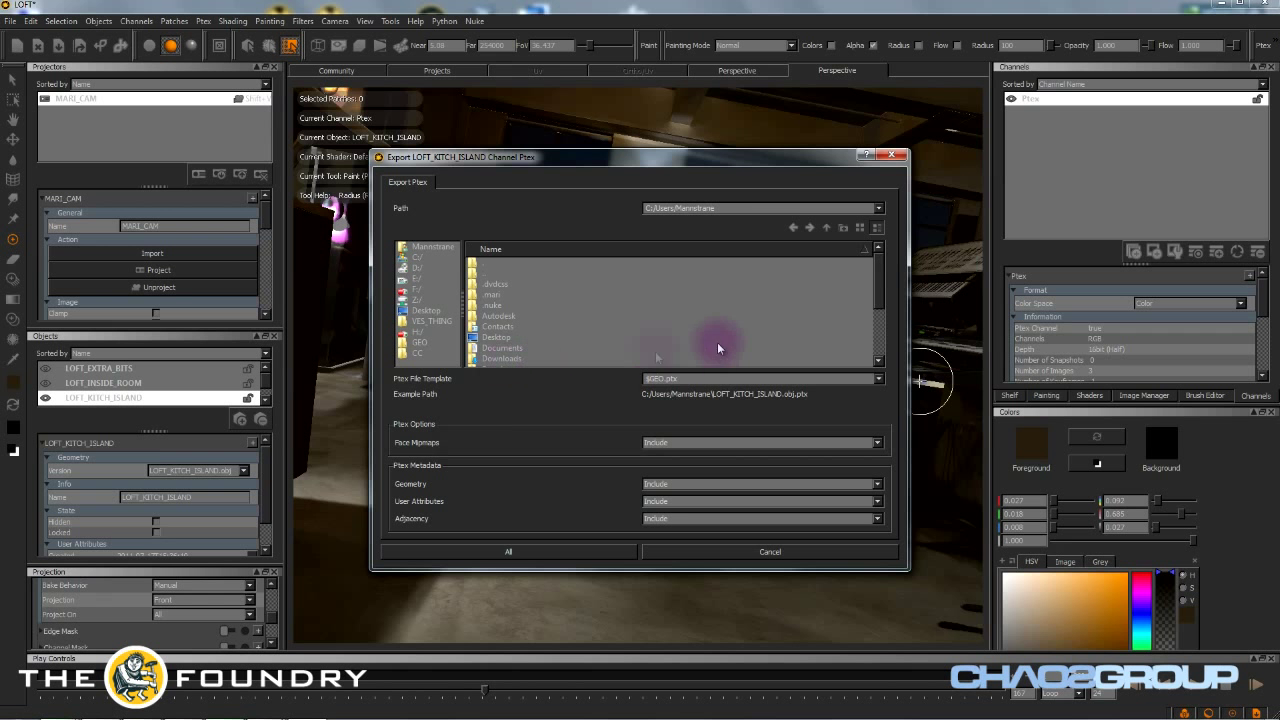
double_click(672, 379)
left_click(770, 558)
left_click_drag(766, 552, 463, 422, "alt")
- Select LOFT_INSIDE_ROOM, hide and show it again to inspect the separate meshes, and look through the object list
left_click(100, 383)
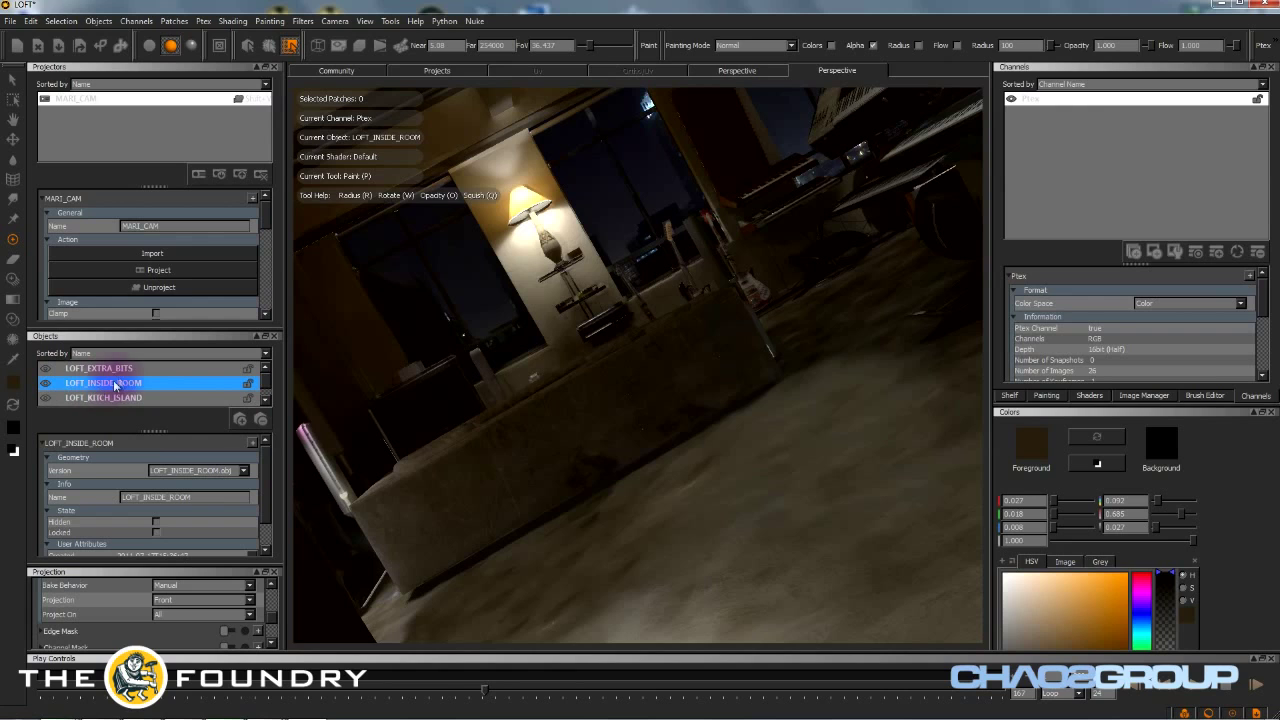
left_click(45, 381)
left_click(44, 369)
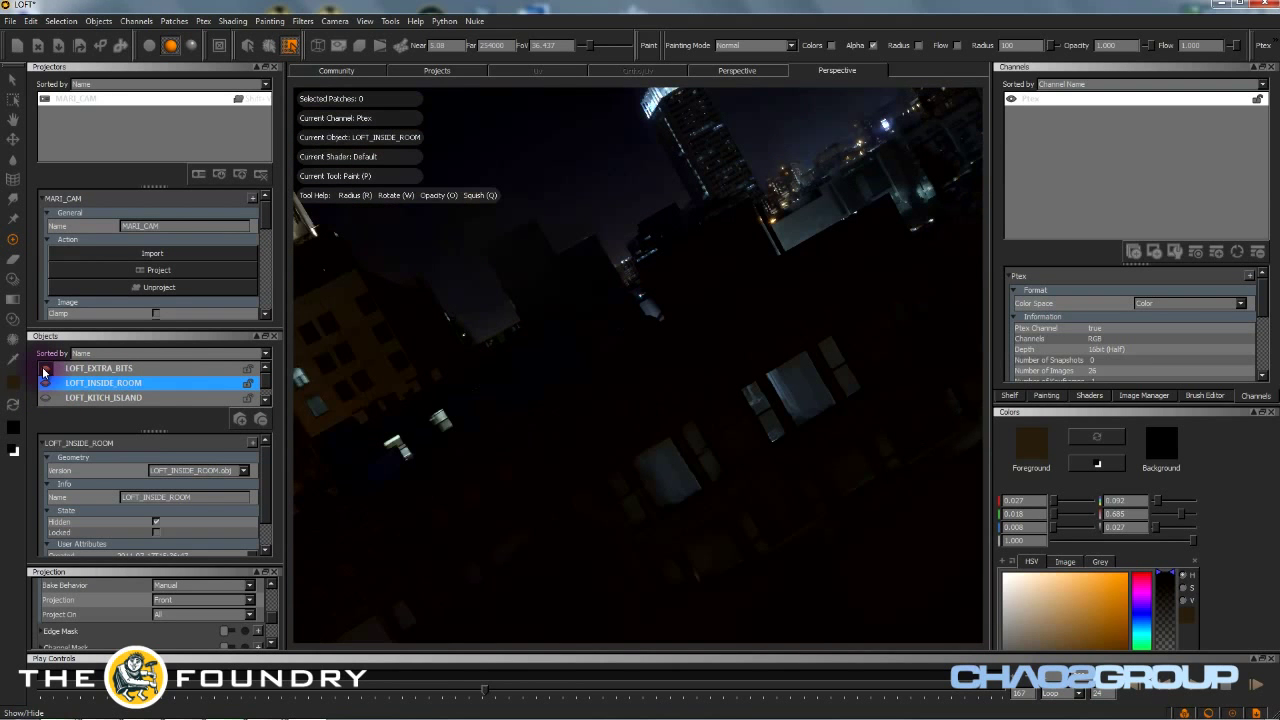
left_click(45, 382)
scroll(45, 400, "down", 1)
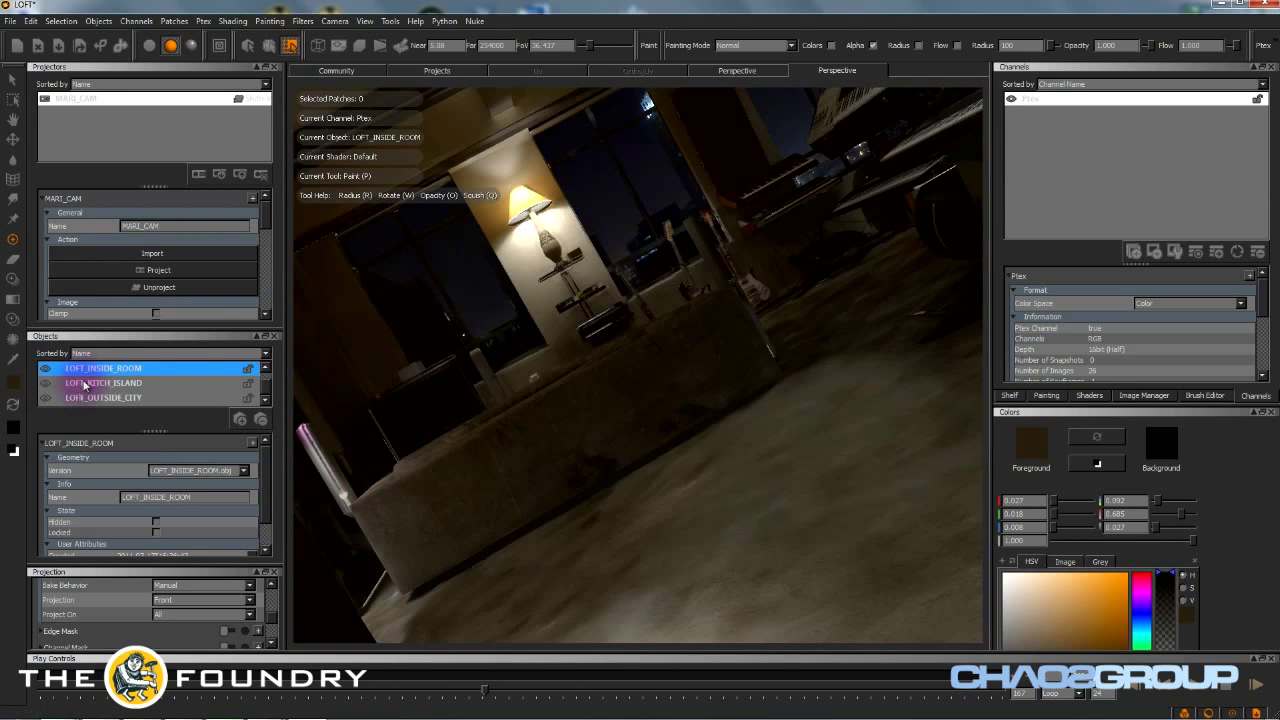
scroll(195, 397, "up", 1)
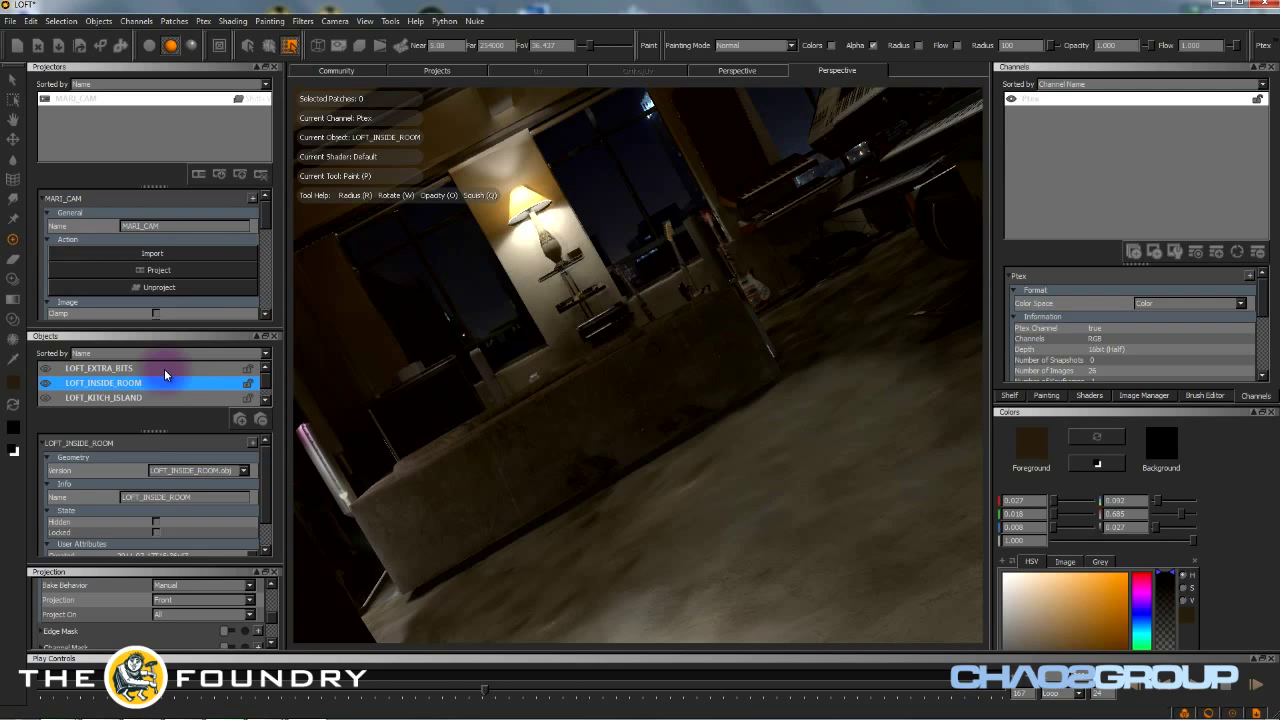